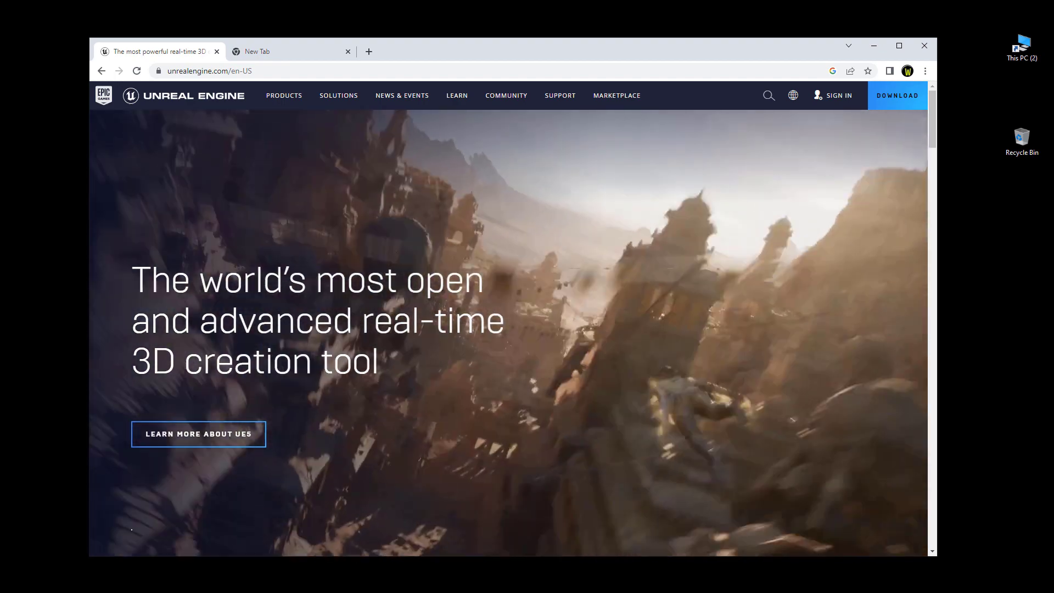
# - Download the Epic Games launcher from the Unreal Engine download page and run the downloaded installer
pyautogui.moveTo(559, 96)
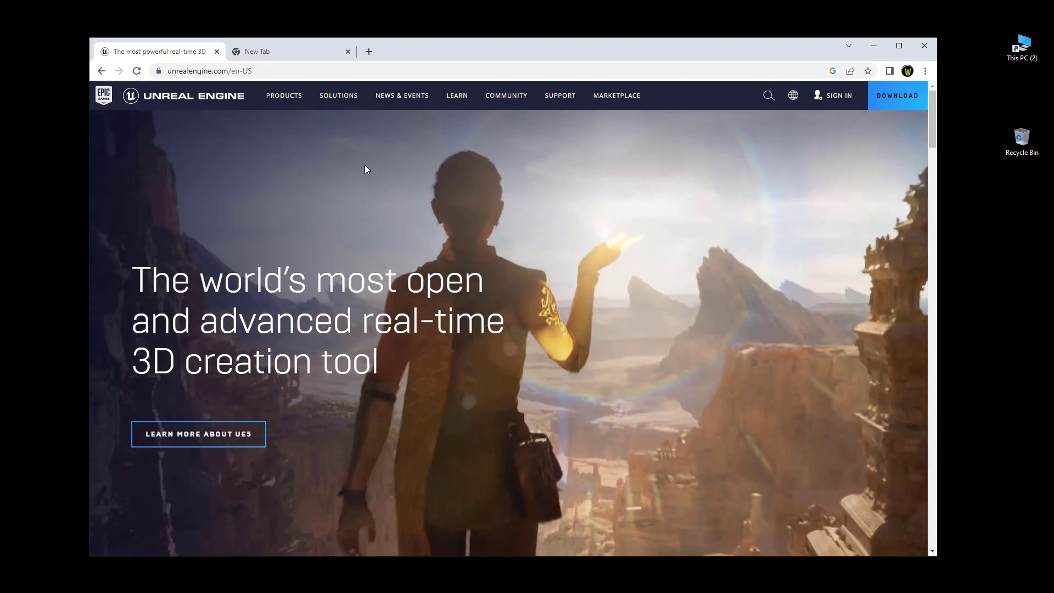
pyautogui.moveTo(338, 96)
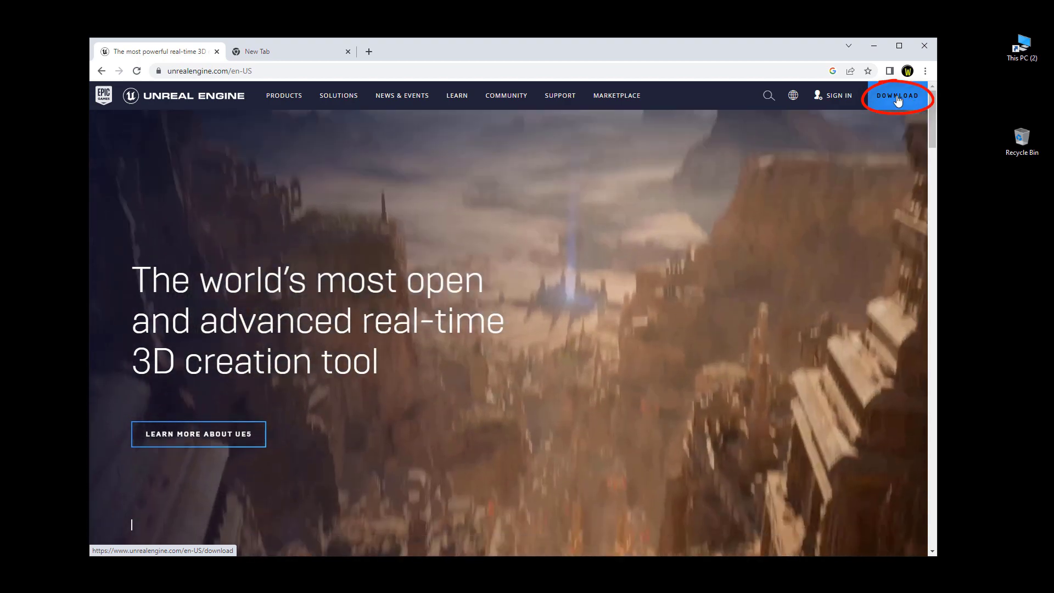
pyautogui.click(898, 98)
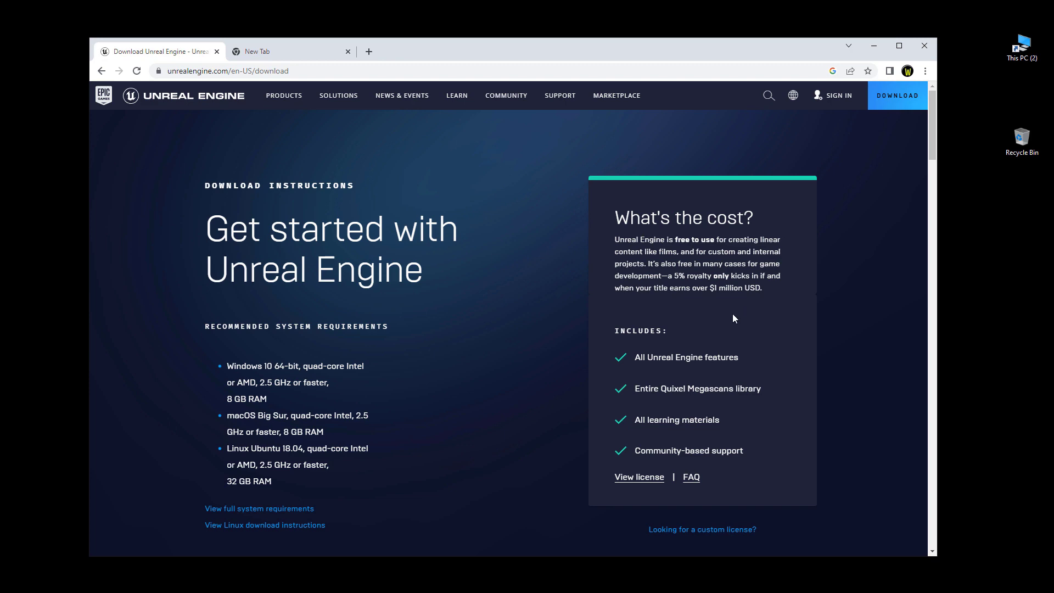
pyautogui.scroll(-6, 582, 364)
pyautogui.scroll(-4, 568, 370)
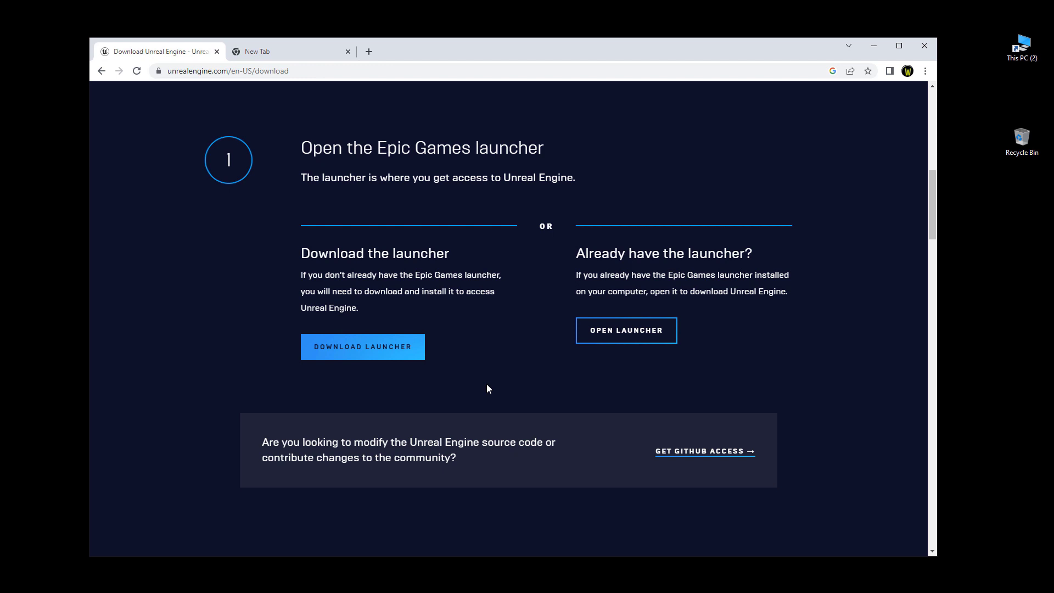
pyautogui.click(355, 347)
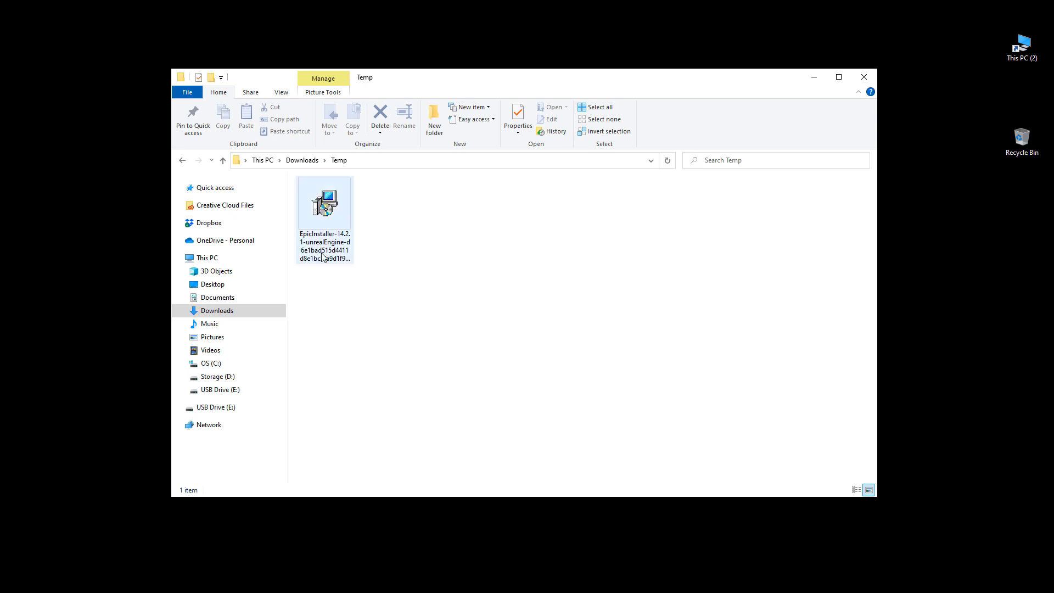
pyautogui.click(328, 217)
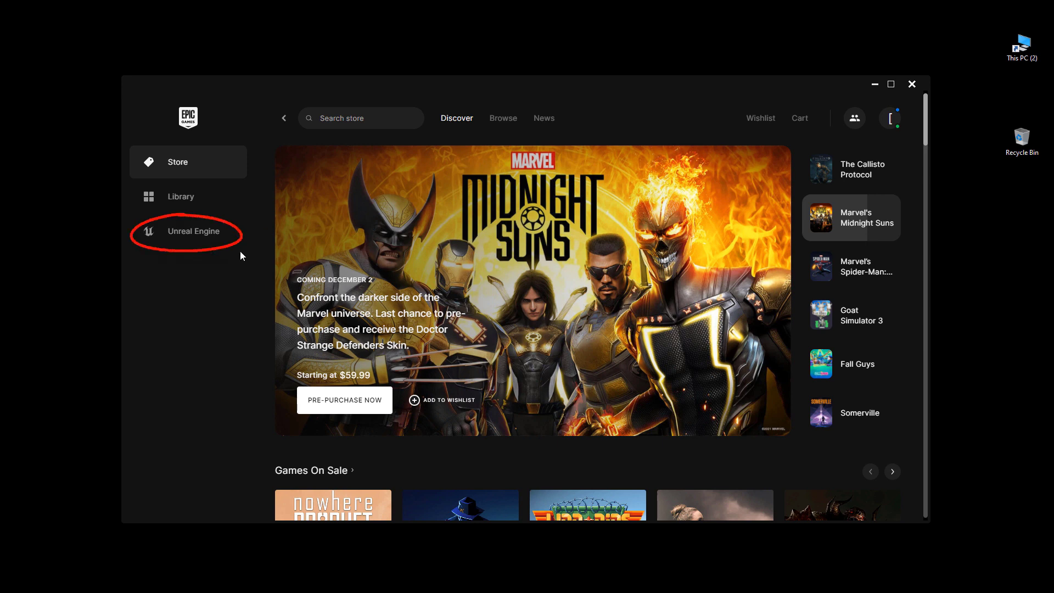
# - Open the Unreal Engine library in the Epic Games Launcher and remove the uninstalled 5.1.0 engine slot
pyautogui.click(193, 236)
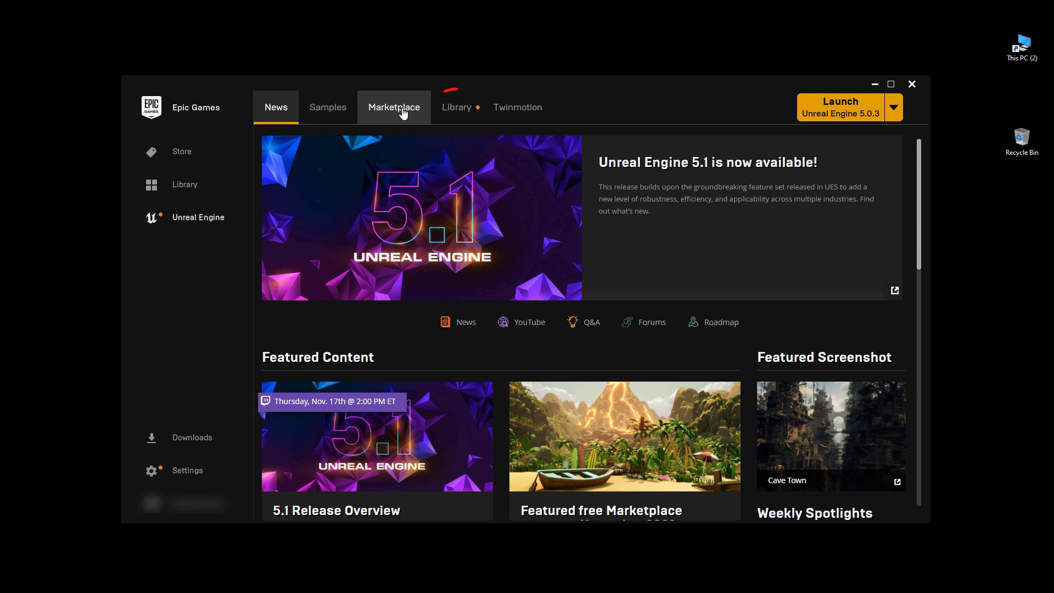
pyautogui.click(461, 108)
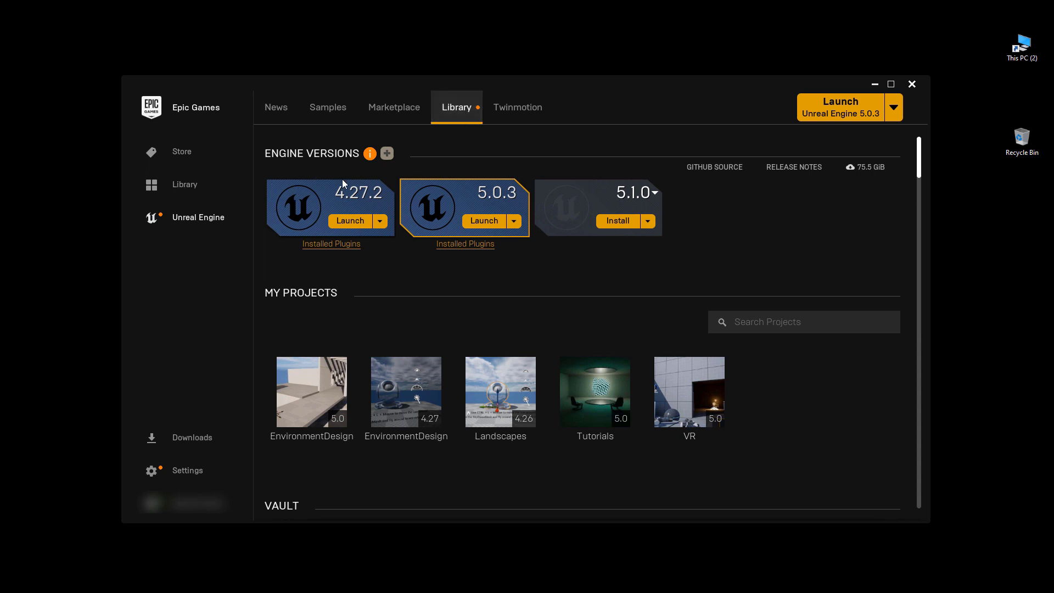
pyautogui.click(541, 186)
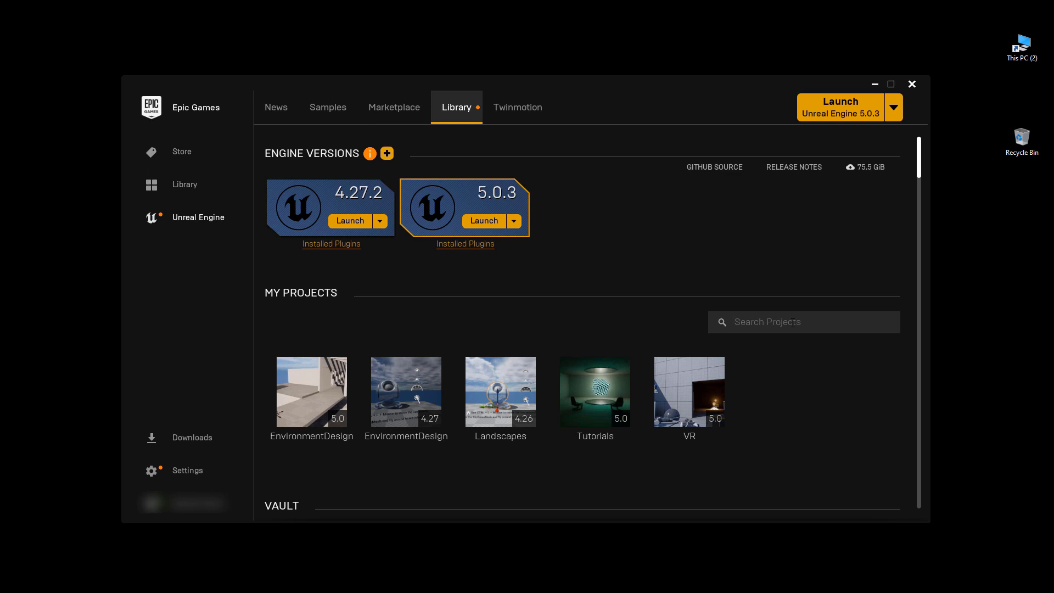
# - Filter the projects by "sadf" and the vault by "asdf"
pyautogui.click(792, 323)
pyautogui.write('sadf')
pyautogui.scroll(-1, 782, 309)
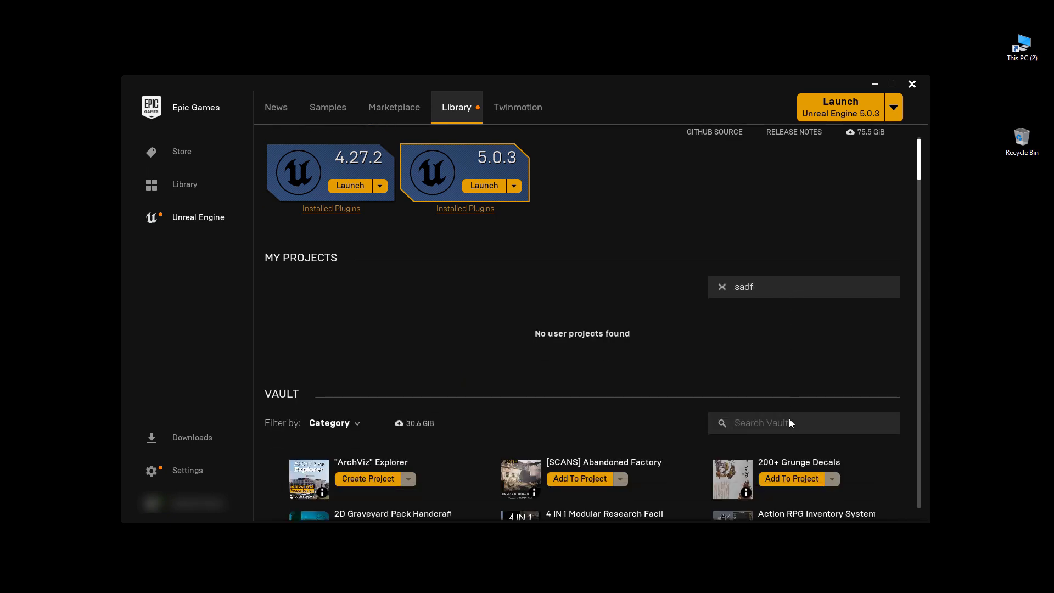
pyautogui.click(790, 424)
pyautogui.write('asdf')
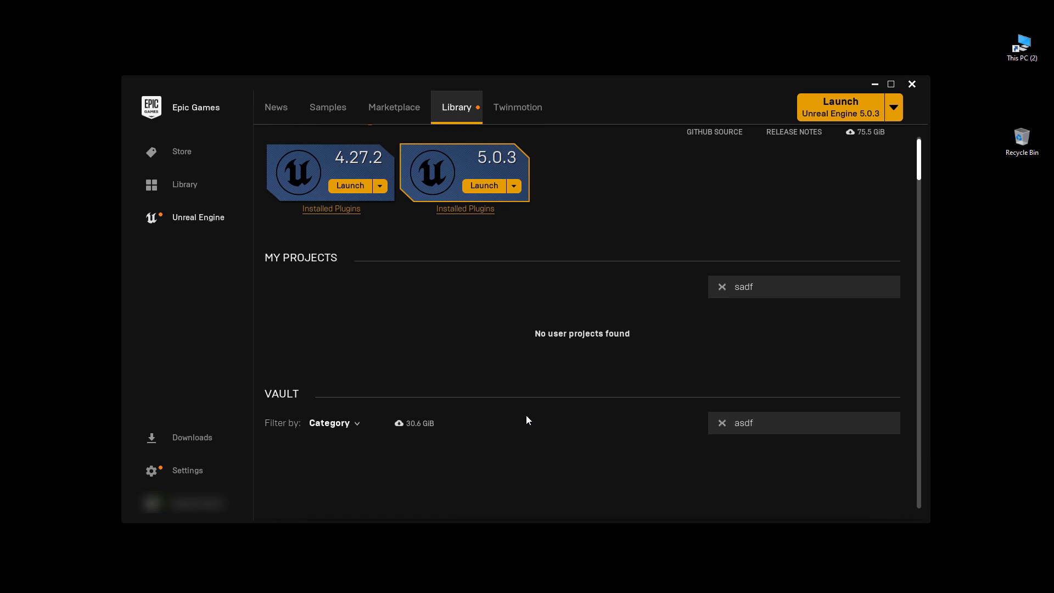
# - Choose version 5.1.0 for the new engine slot and start its installation setup
pyautogui.scroll(1, 526, 415)
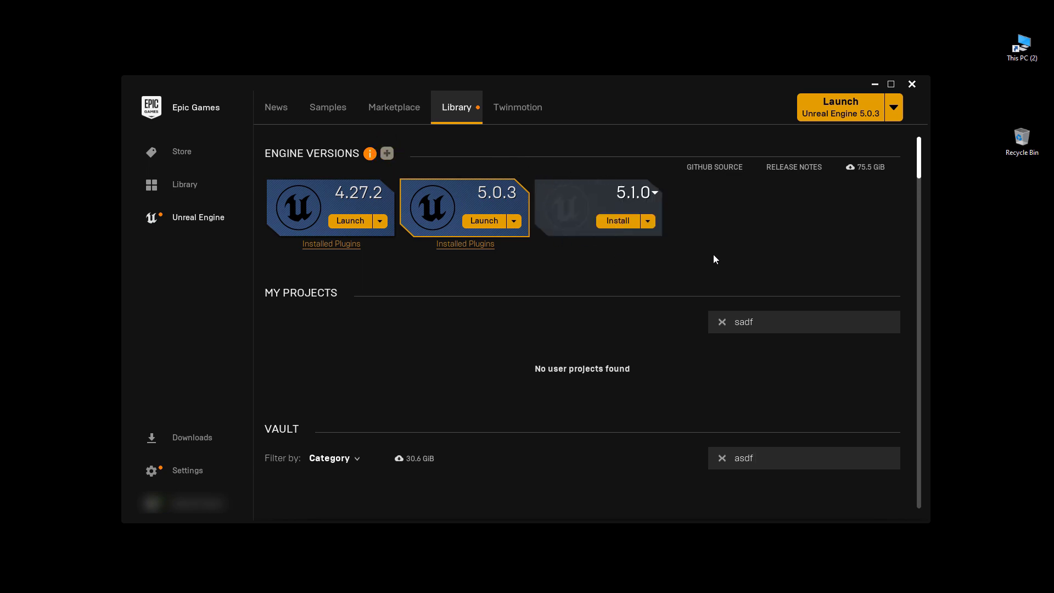
pyautogui.click(657, 195)
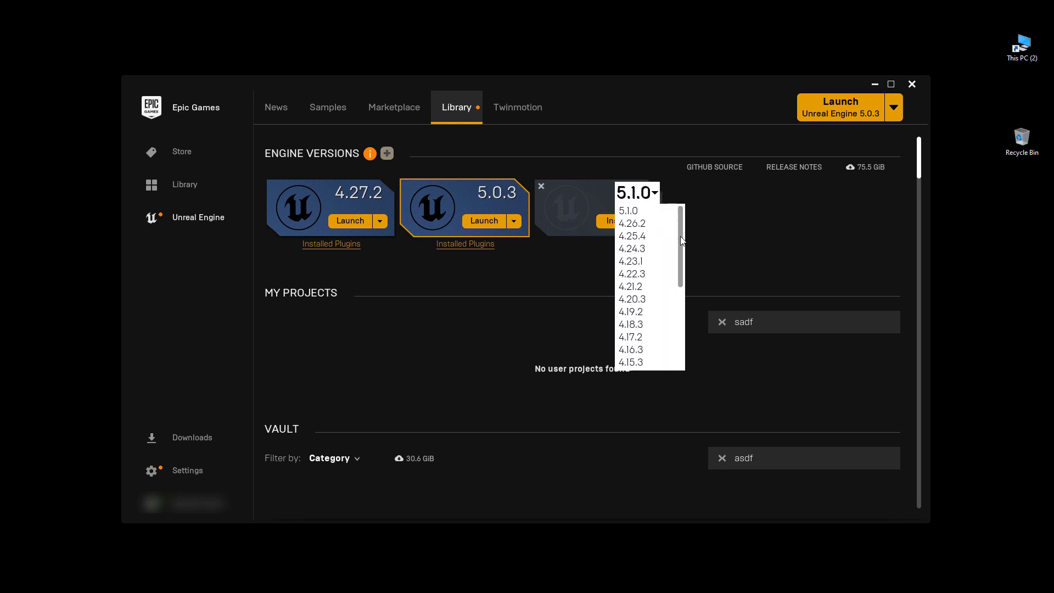
pyautogui.moveTo(677, 233)
pyautogui.mouseDown()
pyautogui.moveTo(677, 327)
pyautogui.moveTo(677, 219)
pyautogui.mouseUp()
pyautogui.click(643, 213)
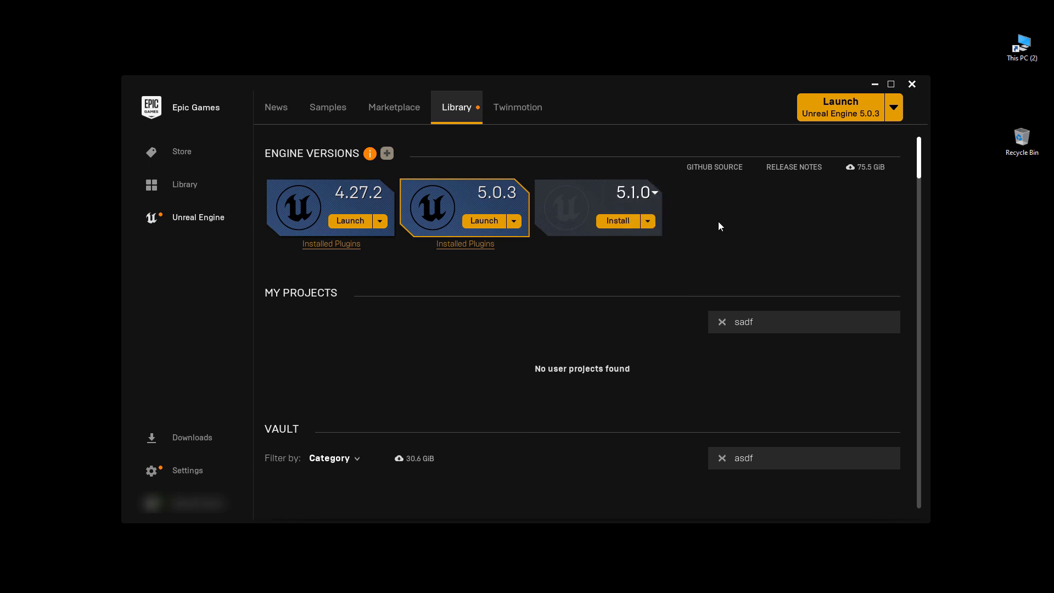
pyautogui.click(617, 221)
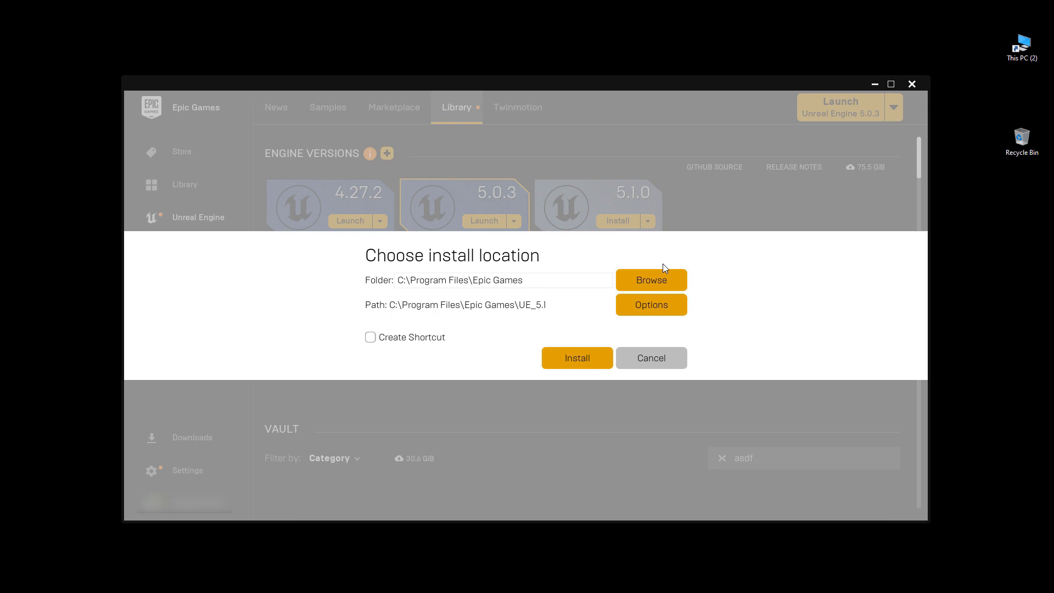
# - Review the Unreal Engine 5.1.0 installation options and install the engine into C:\Program Files\Epic Games
pyautogui.click(657, 306)
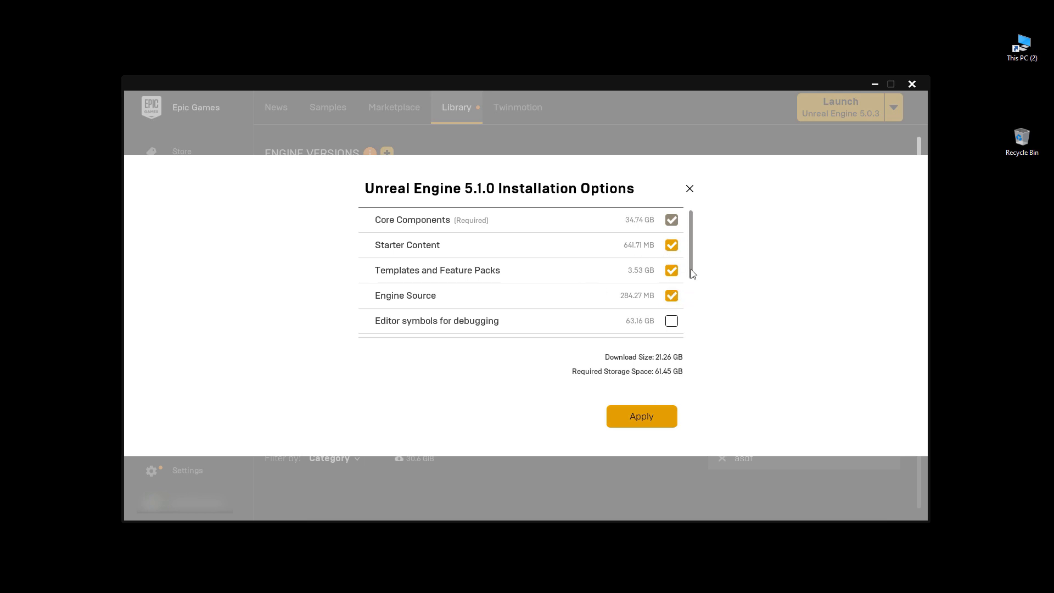
pyautogui.moveTo(691, 269); pyautogui.dragTo(516, 332)
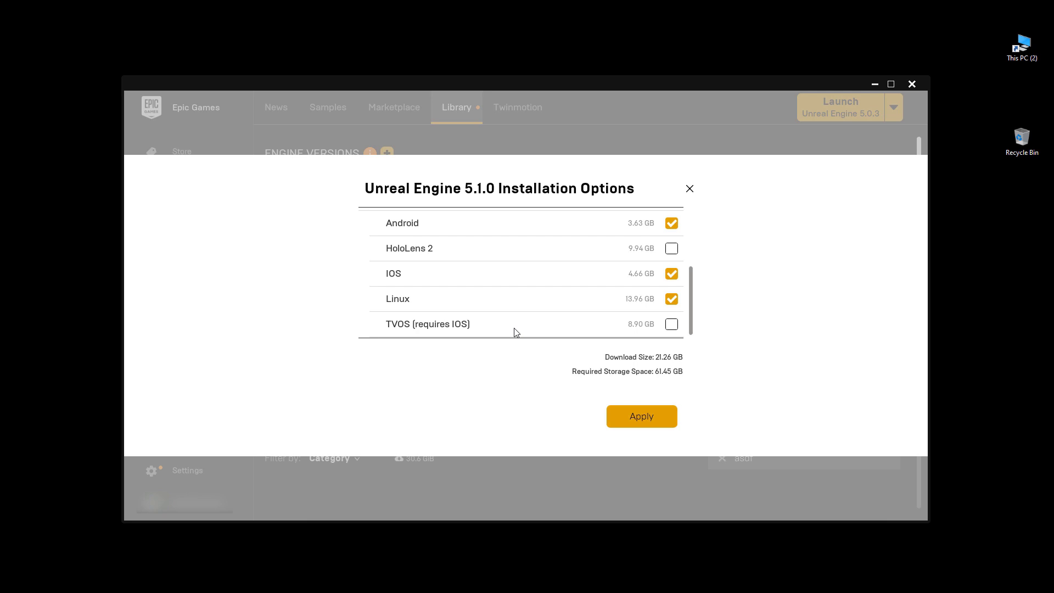
pyautogui.click(690, 190)
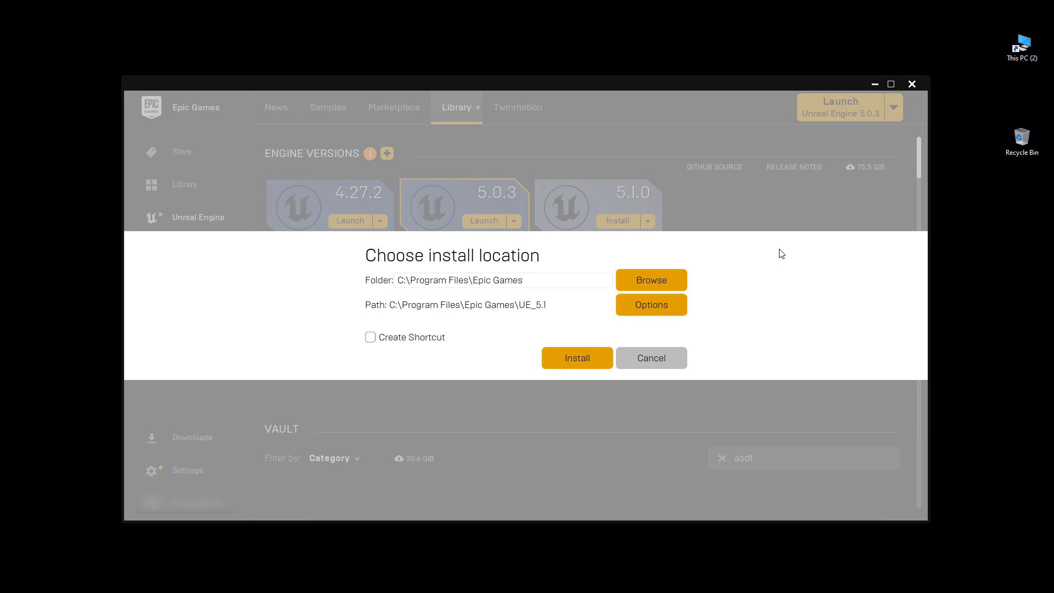
pyautogui.click(581, 358)
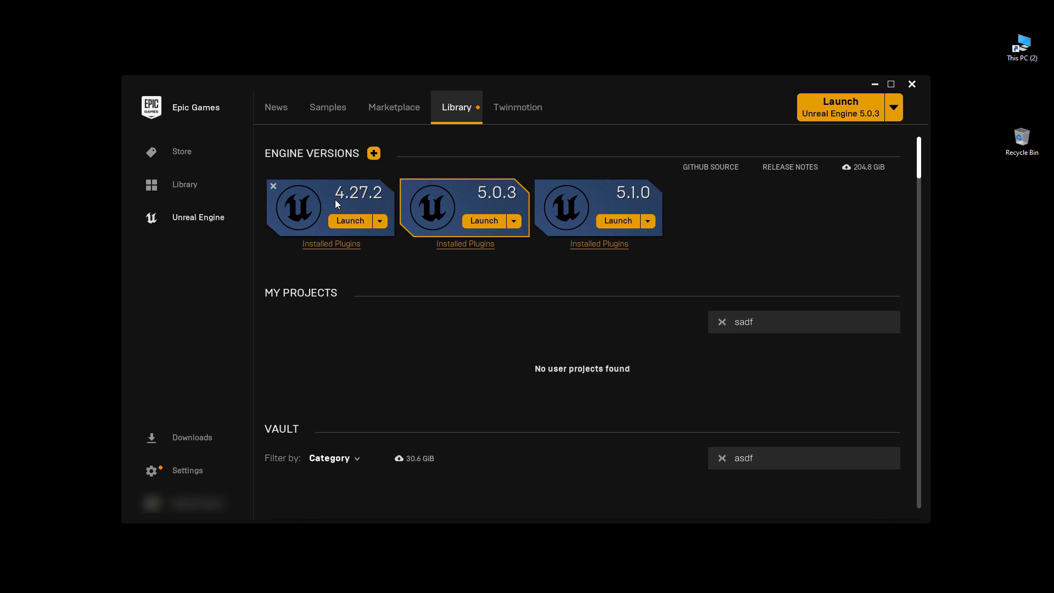
# - Browse the older engine versions available for installation in a temporary new engine slot
pyautogui.click(374, 153)
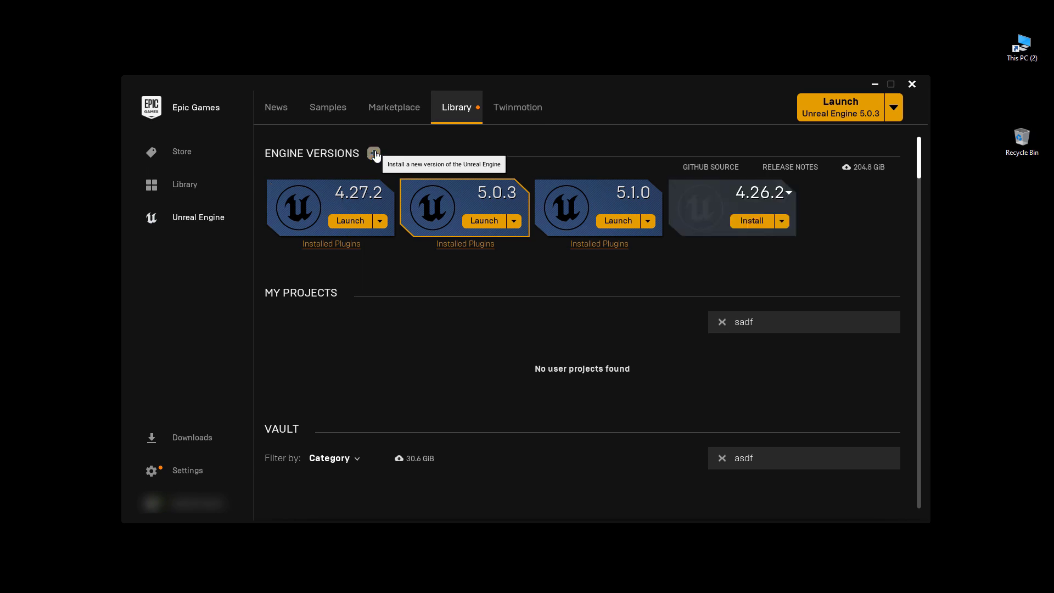
pyautogui.click(789, 192)
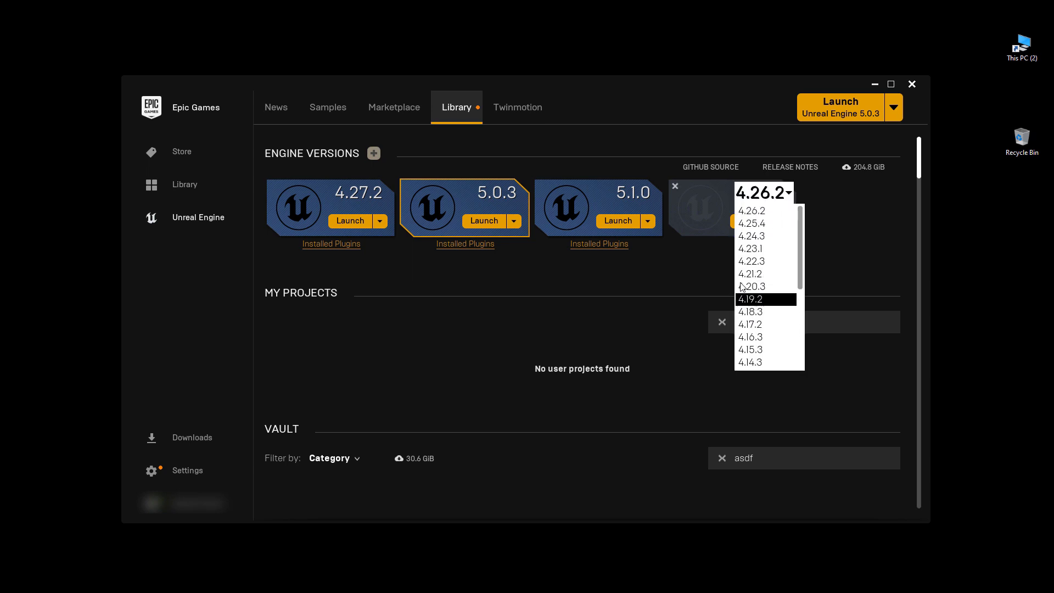
pyautogui.click(868, 252)
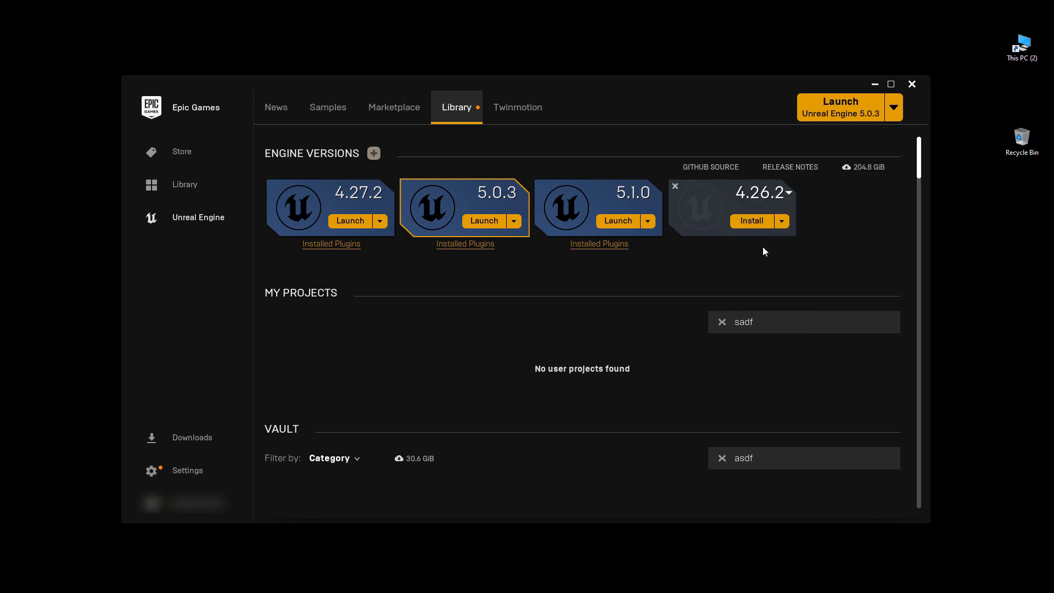
pyautogui.click(675, 186)
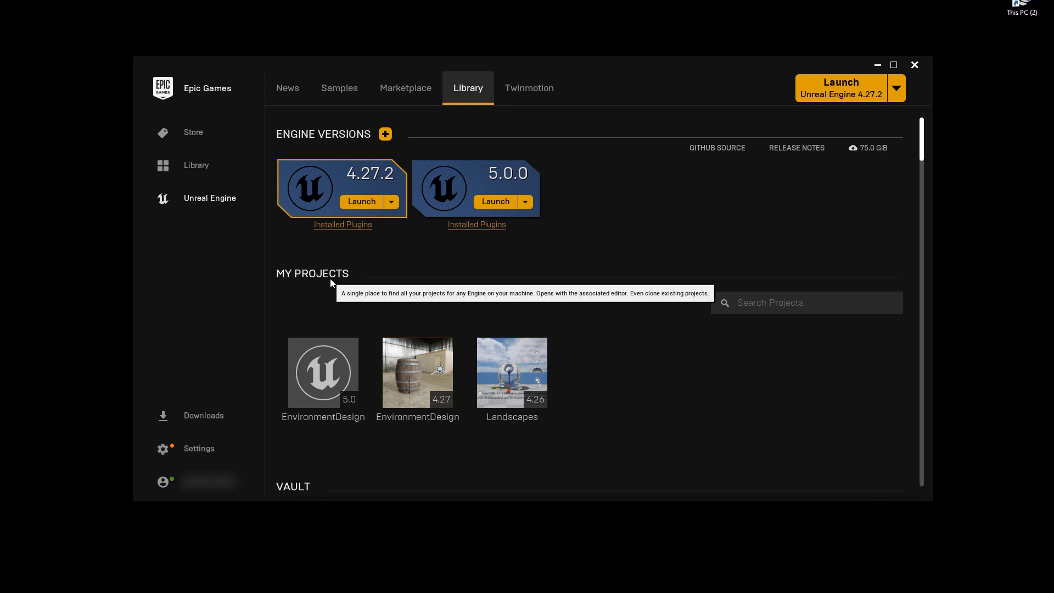
# - Filter the projects by "fdg" and launch Unreal Engine 5.0.0
pyautogui.click(794, 309)
pyautogui.write('fdg')
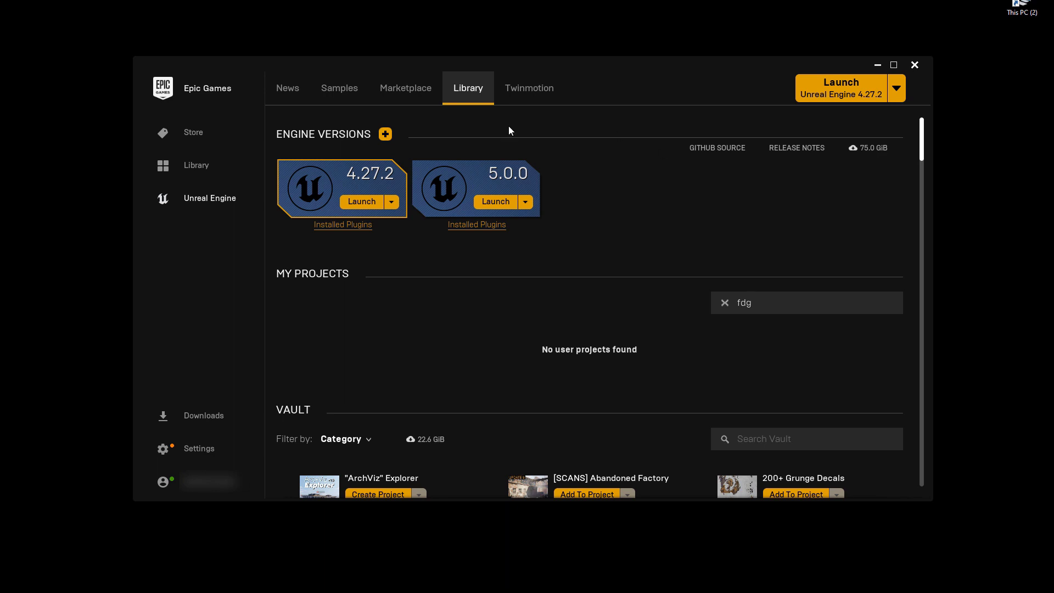
pyautogui.click(493, 202)
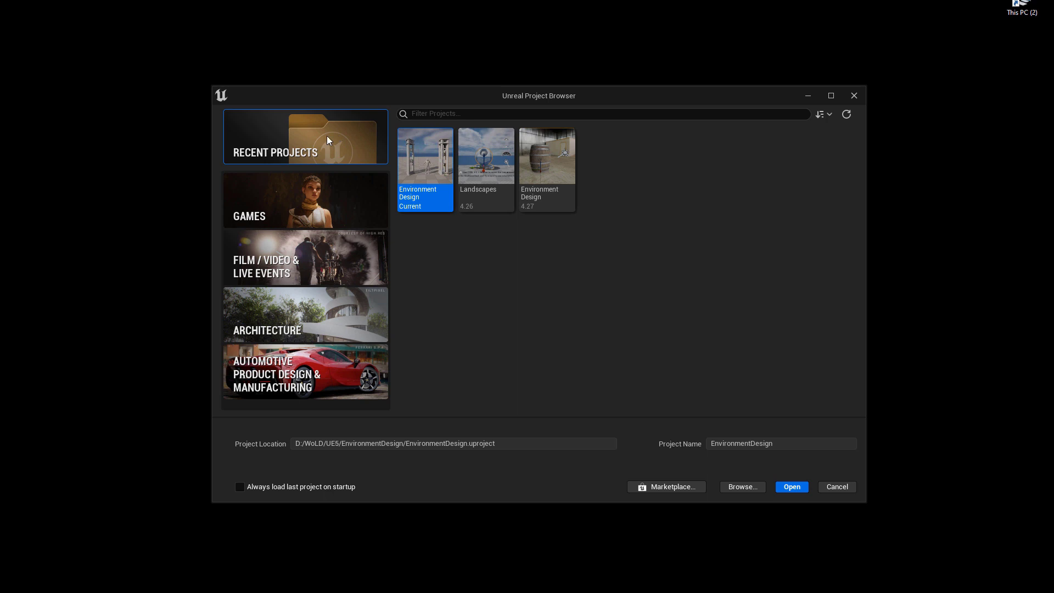
# - Browse the project templates for Games, Film / Video & Live Events, Architecture, and Automotive Product Design & Manufacturing
pyautogui.click(297, 195)
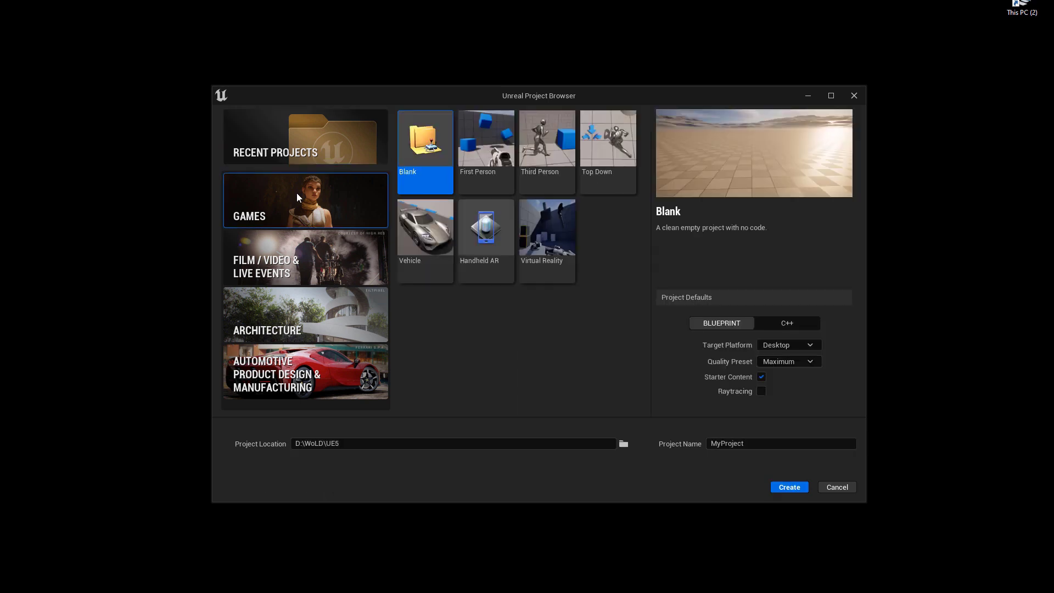
pyautogui.click(277, 269)
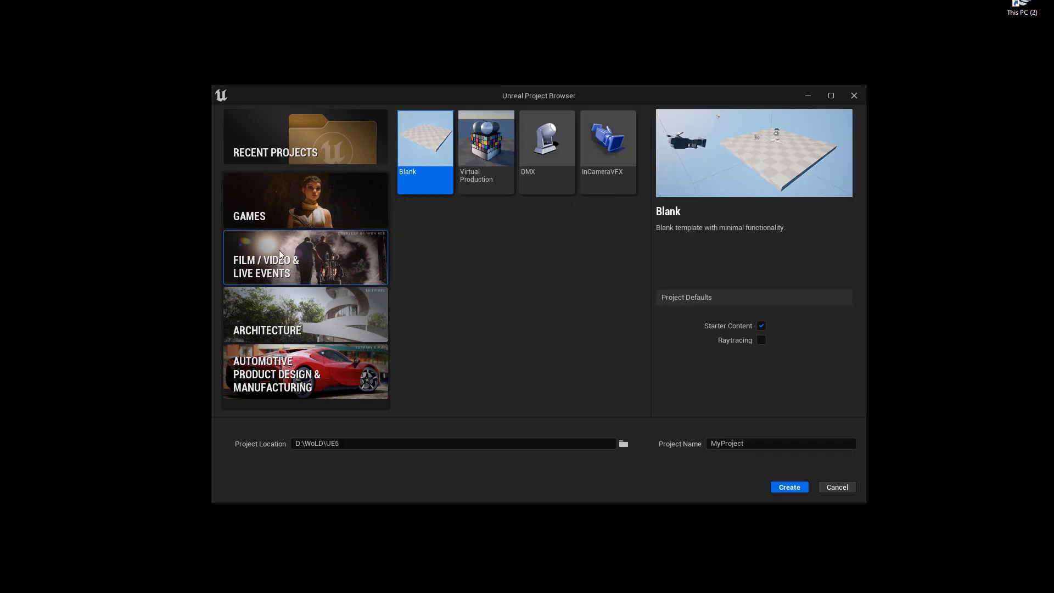
pyautogui.click(299, 330)
pyautogui.click(287, 363)
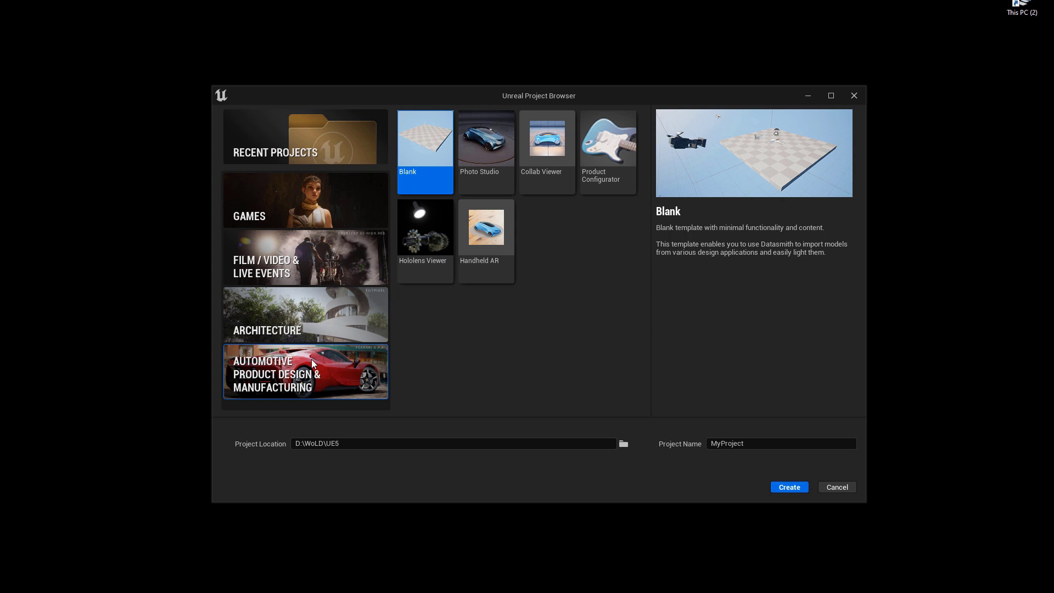
# - Compare the First Person and Top Down game templates and select the Third Person template for the new project
pyautogui.click(281, 218)
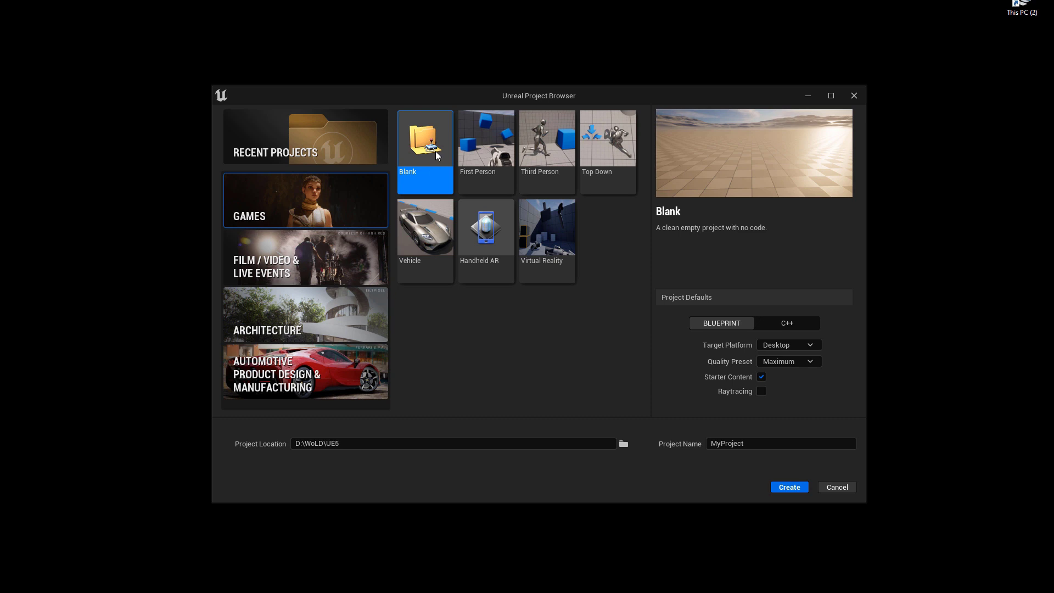
pyautogui.click(486, 146)
pyautogui.click(546, 144)
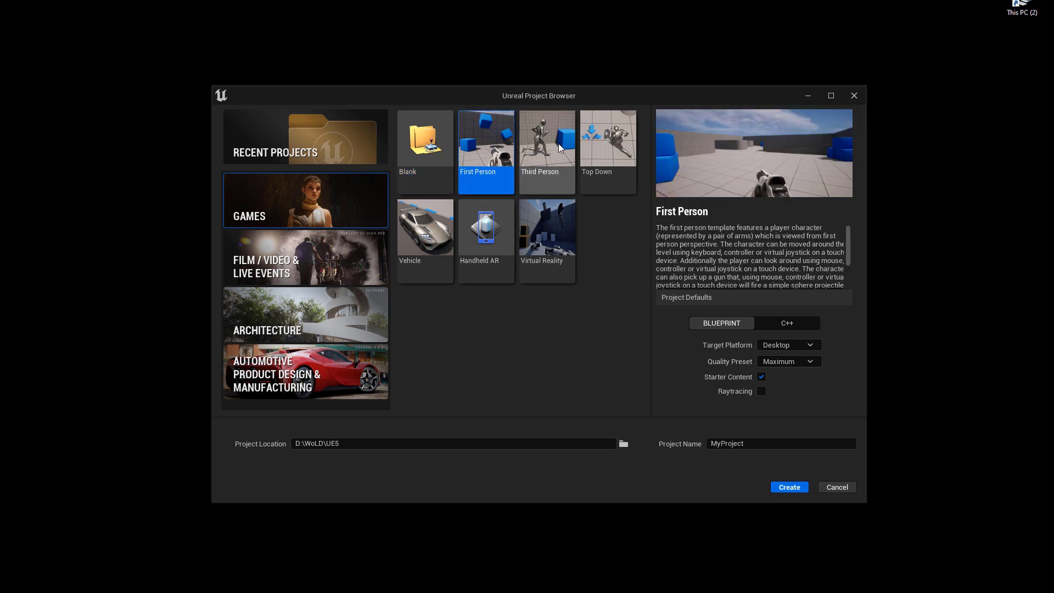
pyautogui.click(615, 140)
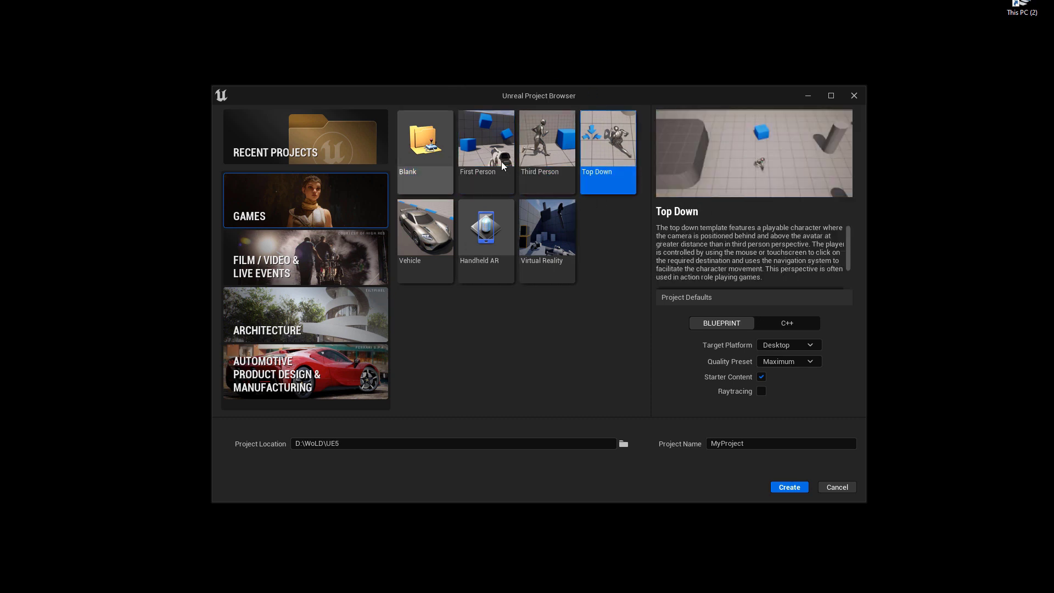
pyautogui.click(544, 163)
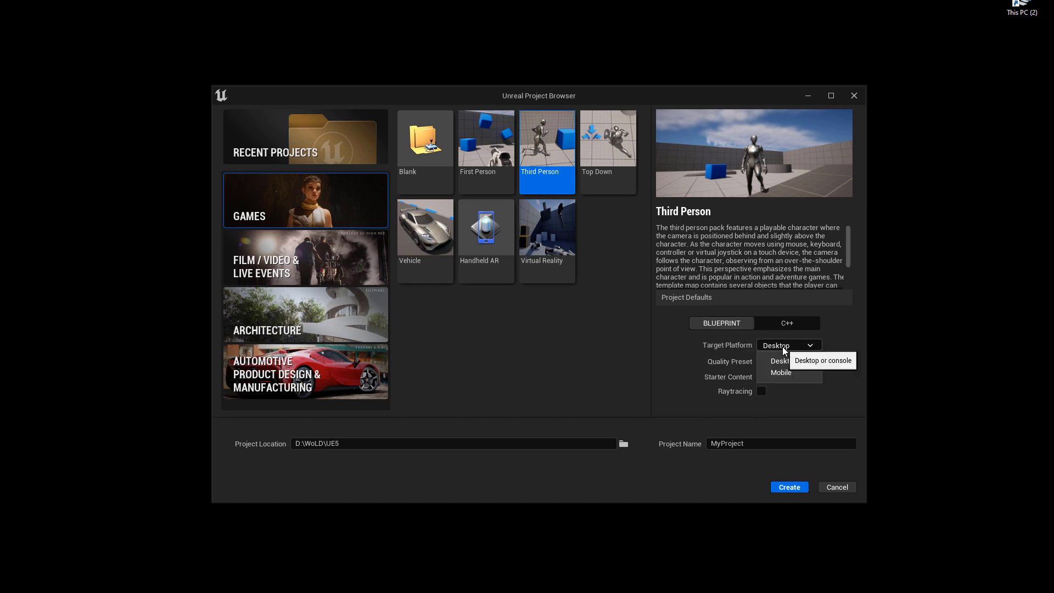
# - Check the target platform and quality preset choices, keeping Desktop and Maximum for the new project
pyautogui.click(783, 346)
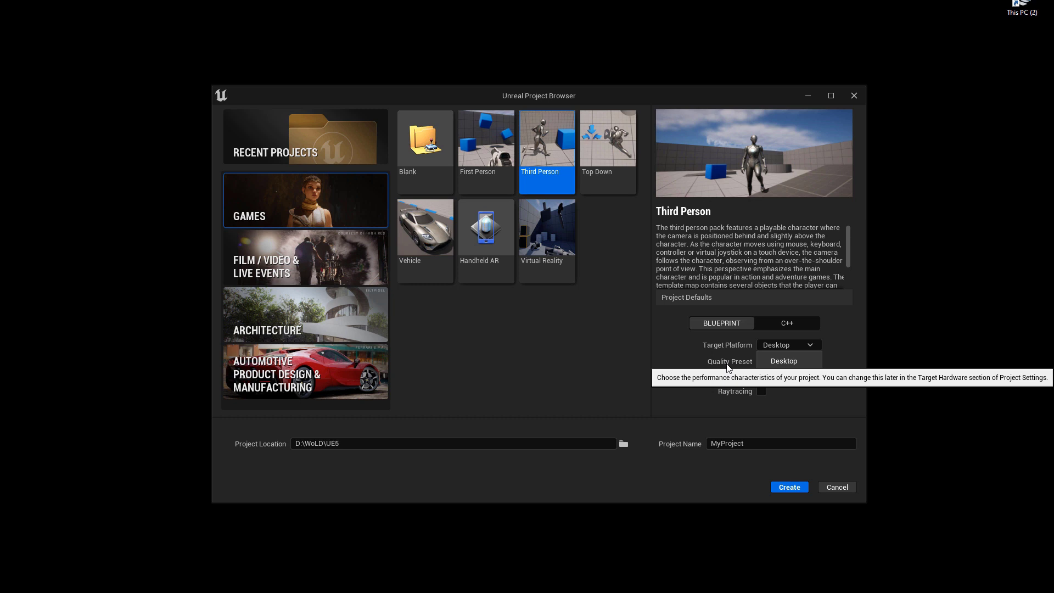
pyautogui.click(759, 383)
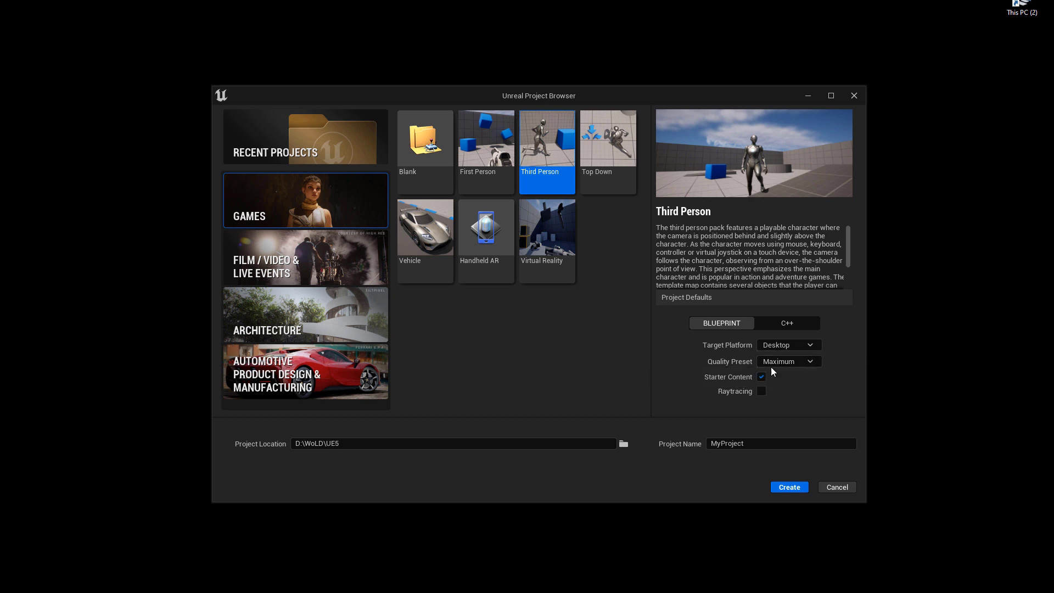
pyautogui.click(780, 362)
pyautogui.click(786, 379)
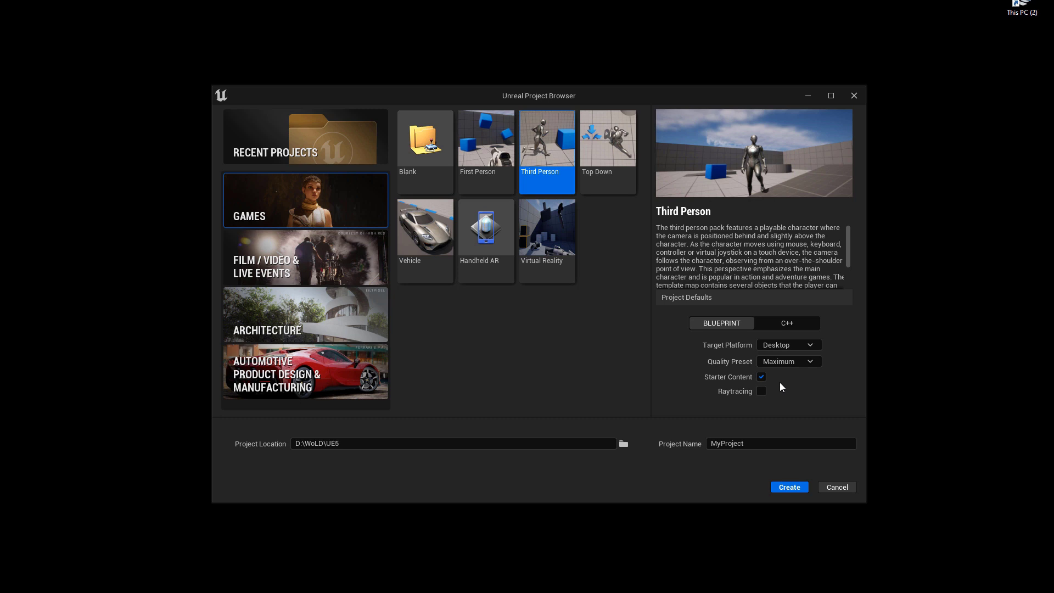
# - Name the new project MyFirst_Project, keep D:\WoLD\UE5 as its location, and create it
pyautogui.click(624, 445)
pyautogui.click(690, 398)
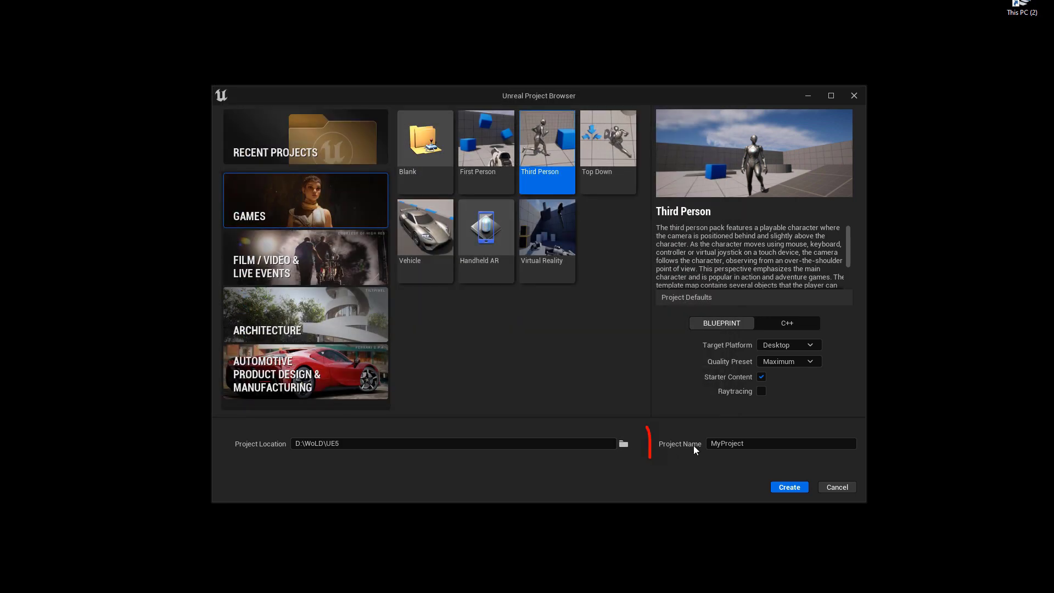
pyautogui.click(735, 443)
pyautogui.hotkey('ctrl', 'a')
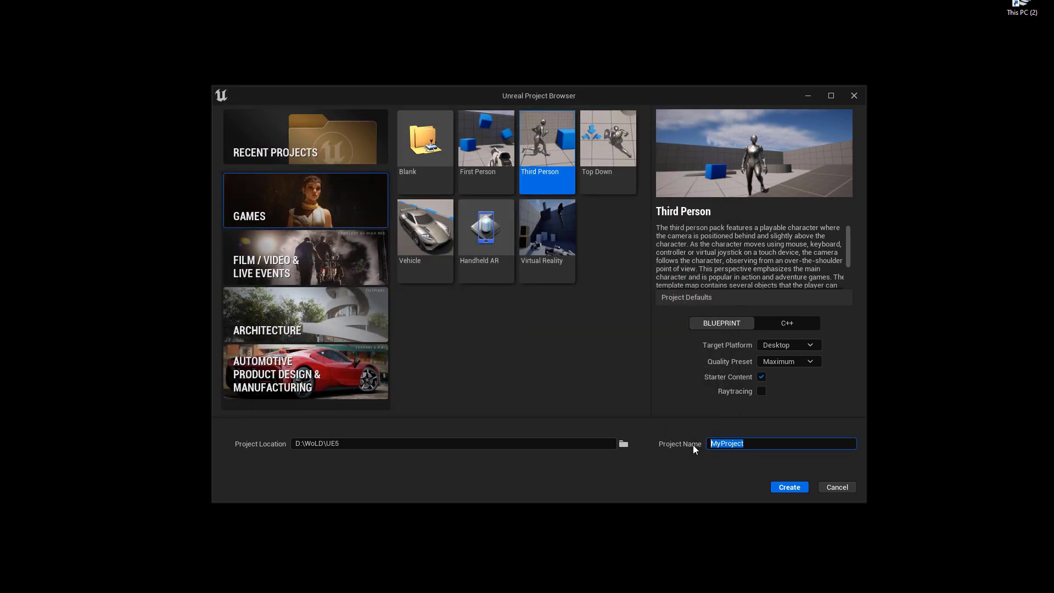
pyautogui.write('MyFirst')
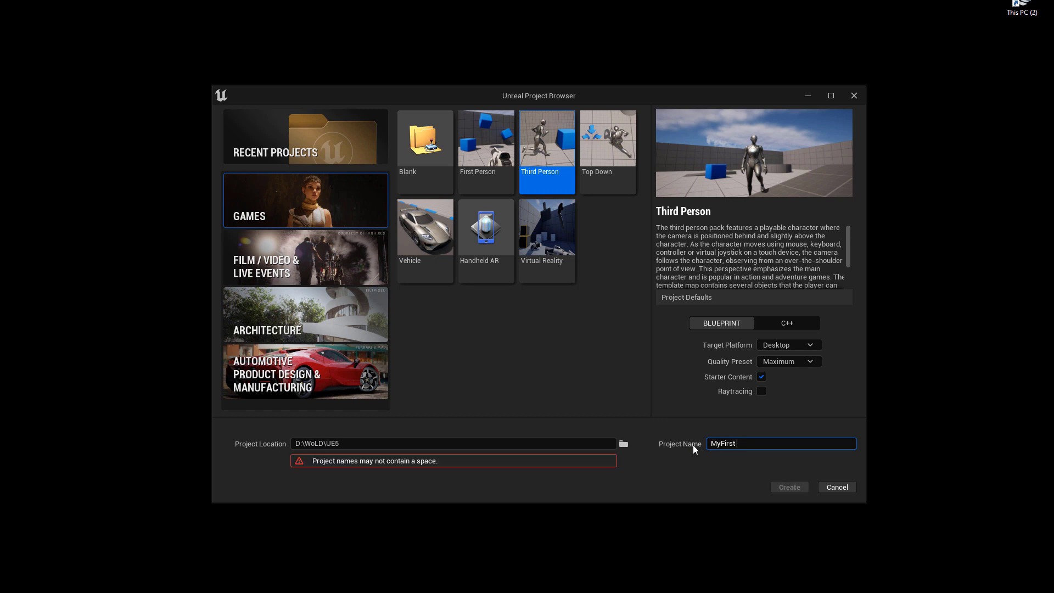
pyautogui.press('BackSpace')
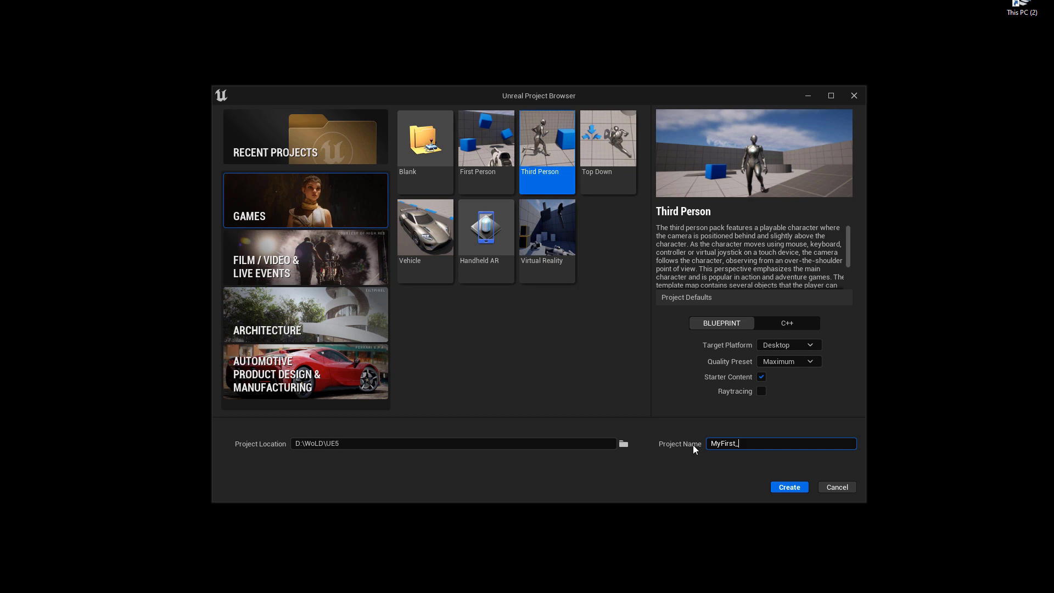
pyautogui.write('_')
pyautogui.press('BackSpace')
pyautogui.write('-')
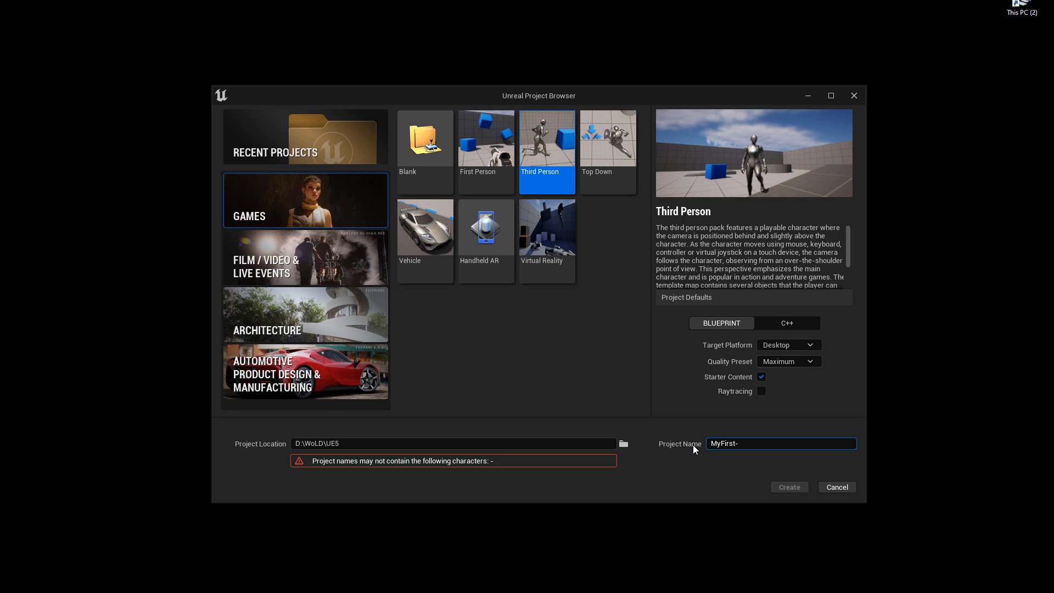
pyautogui.press('BackSpace')
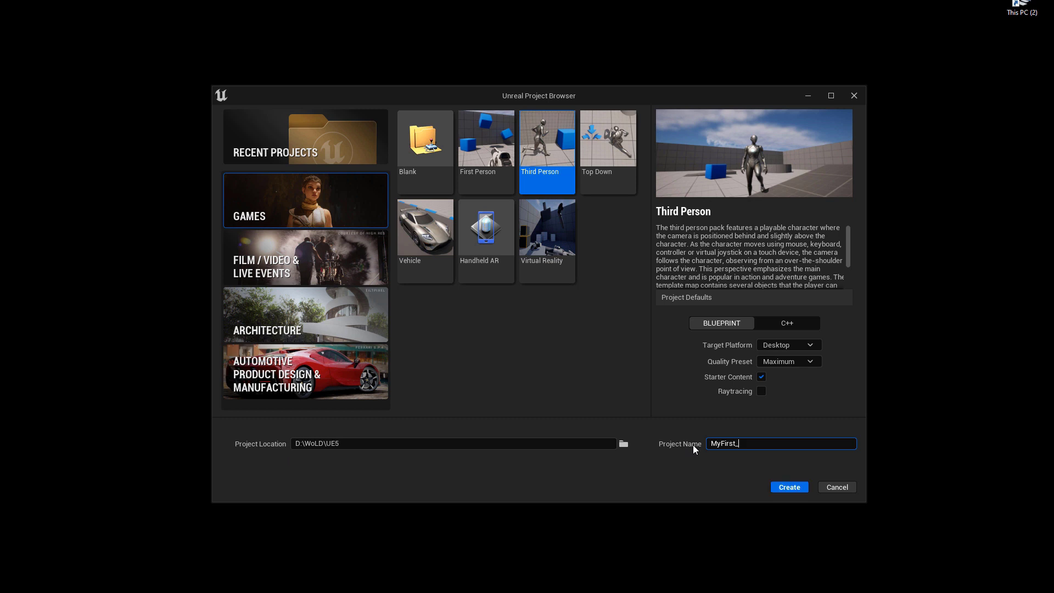
pyautogui.write('Project')
pyautogui.click(782, 489)
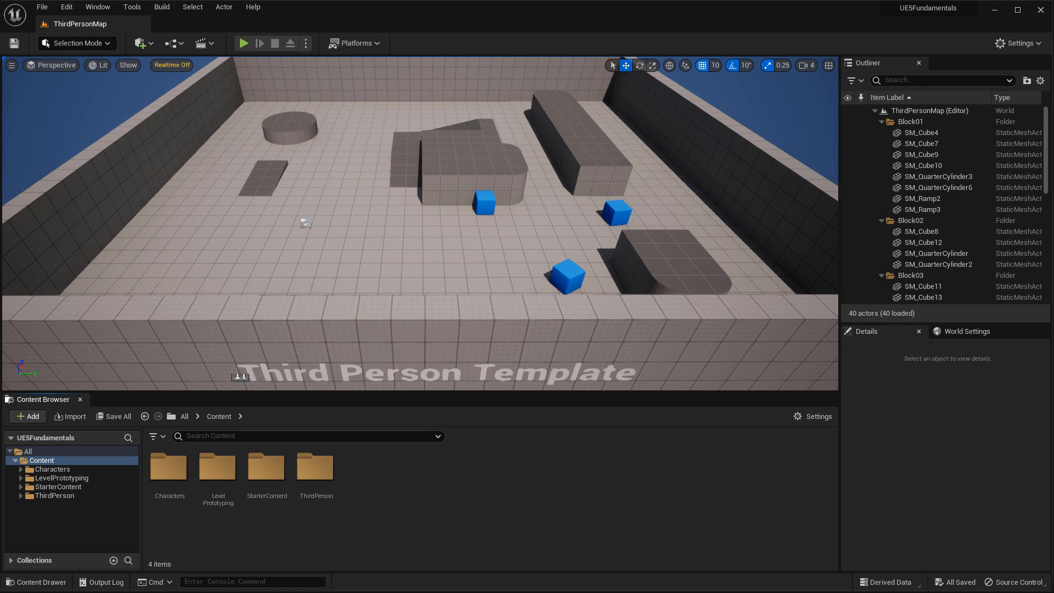
# - Create a new level from the Empty Level template and replace it with one from the Basic template
pyautogui.click(43, 8)
pyautogui.click(104, 37)
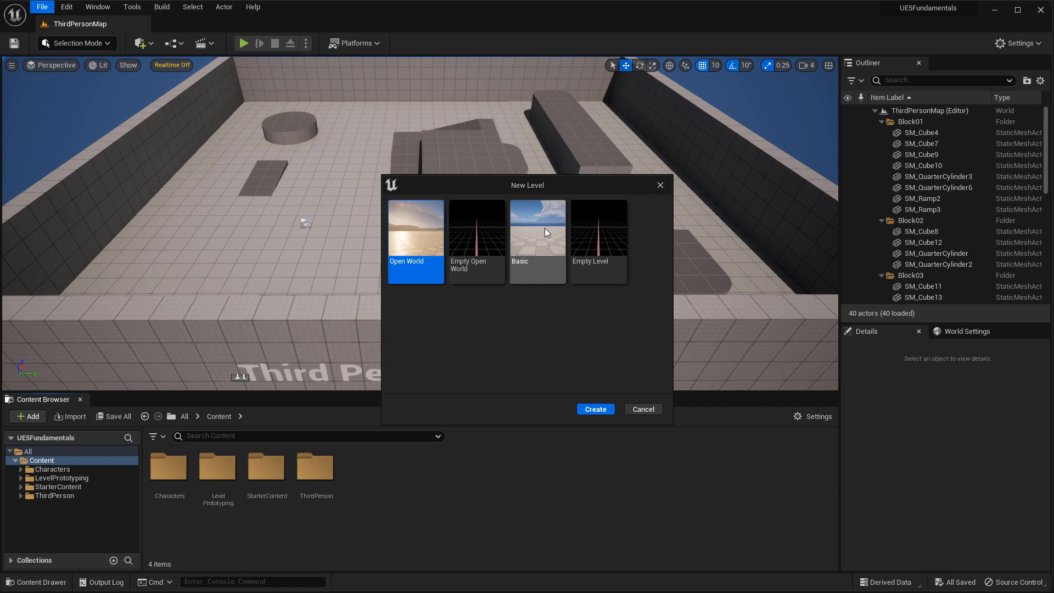
pyautogui.doubleClick(596, 225)
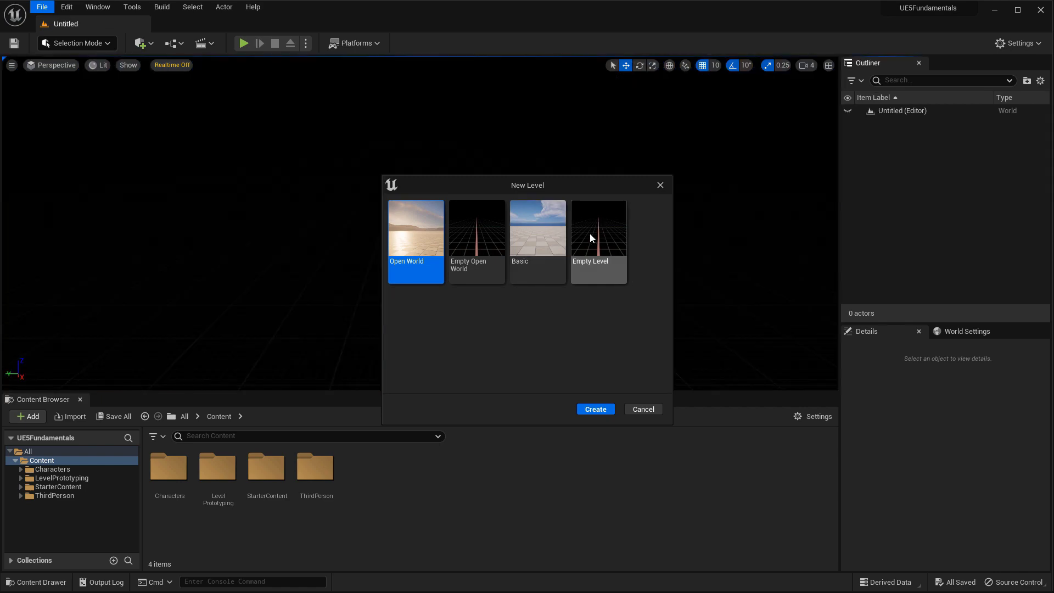
pyautogui.doubleClick(532, 225)
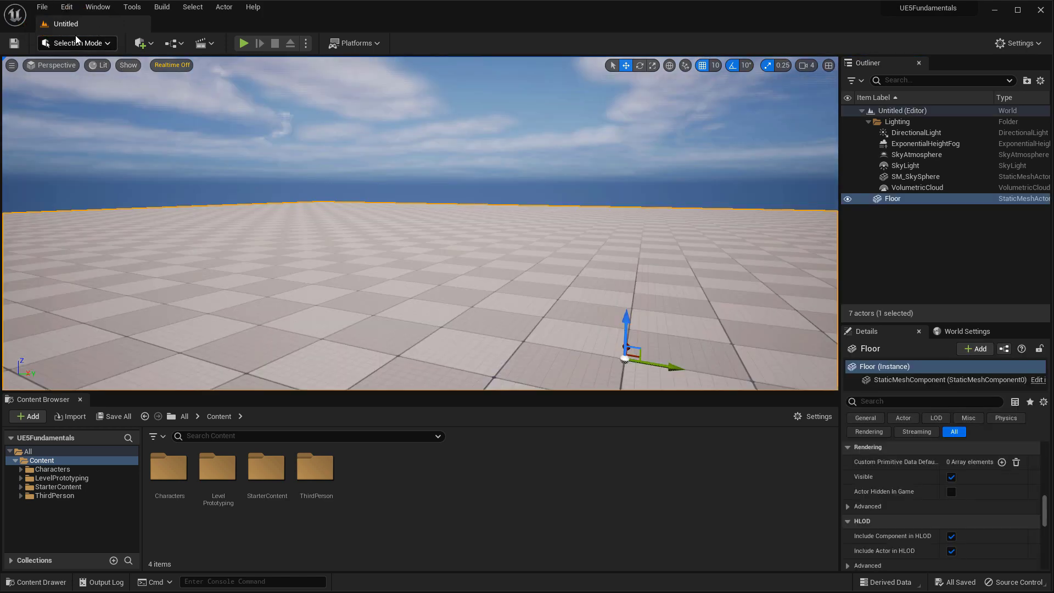
# - Start saving the current level under a new name and create a FundamentalsVol1 folder inside Content
pyautogui.click(42, 8)
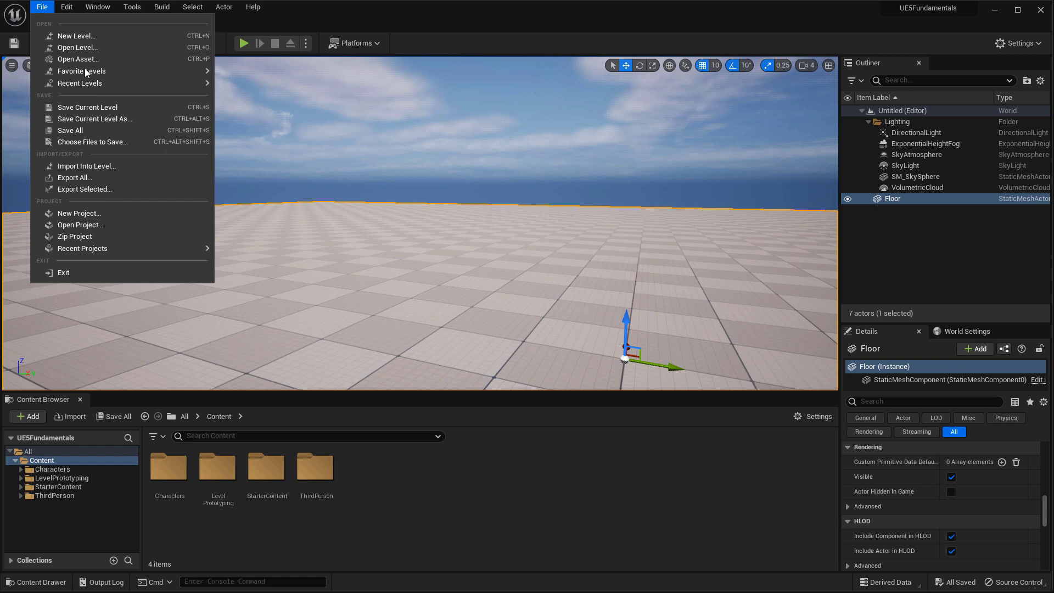
pyautogui.click(131, 123)
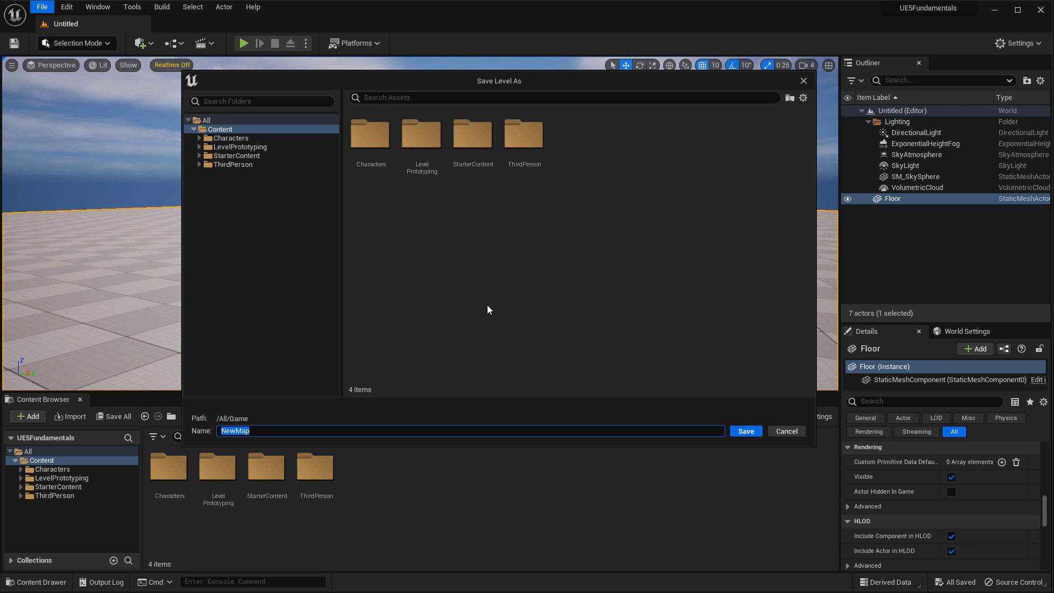
pyautogui.click(317, 272)
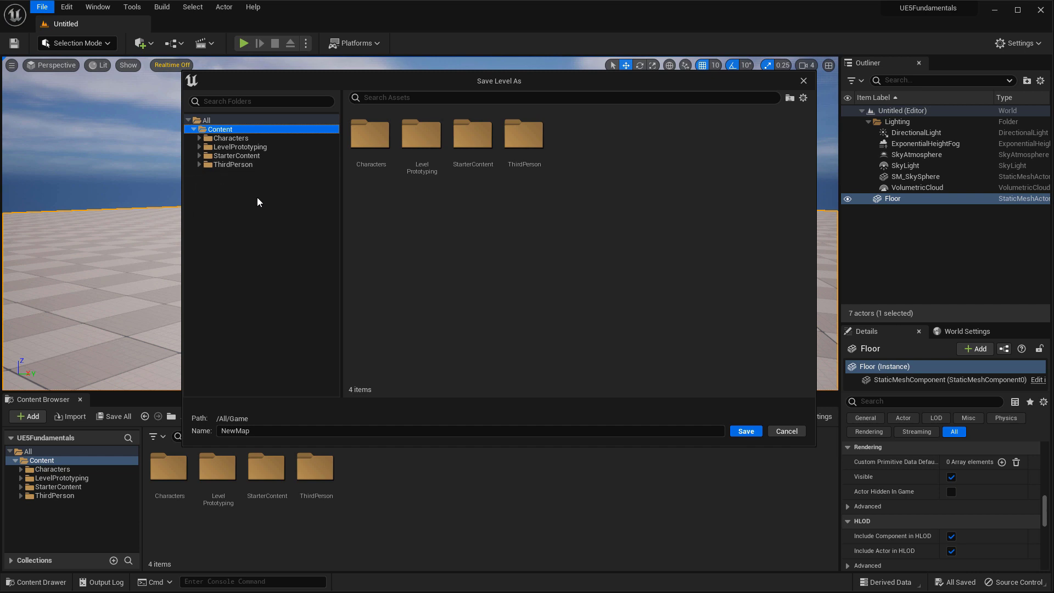
pyautogui.rightClick(217, 195)
pyautogui.click(259, 214)
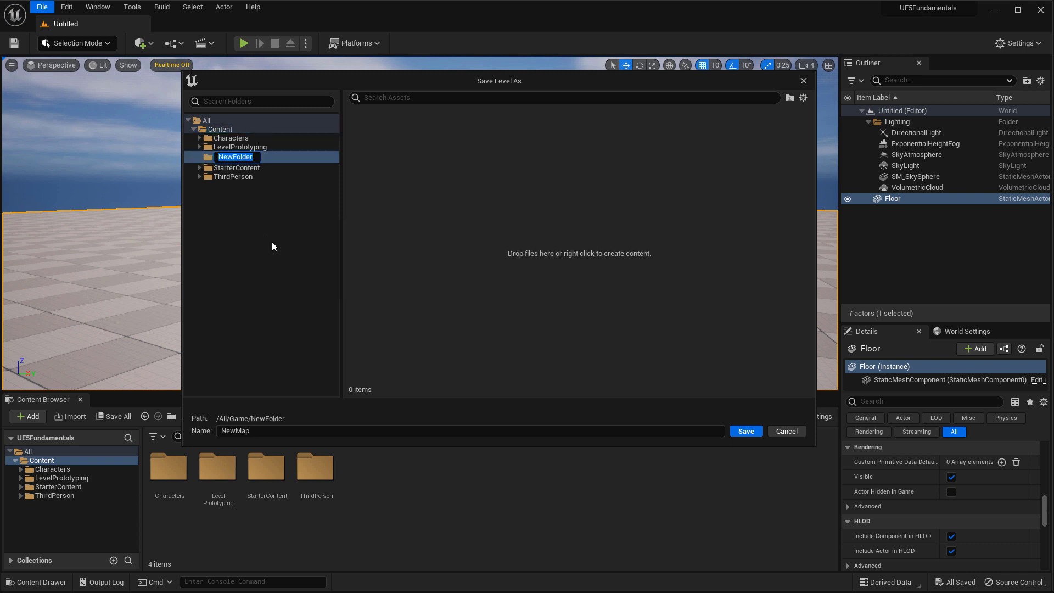
pyautogui.write('FundamentalsVol1')
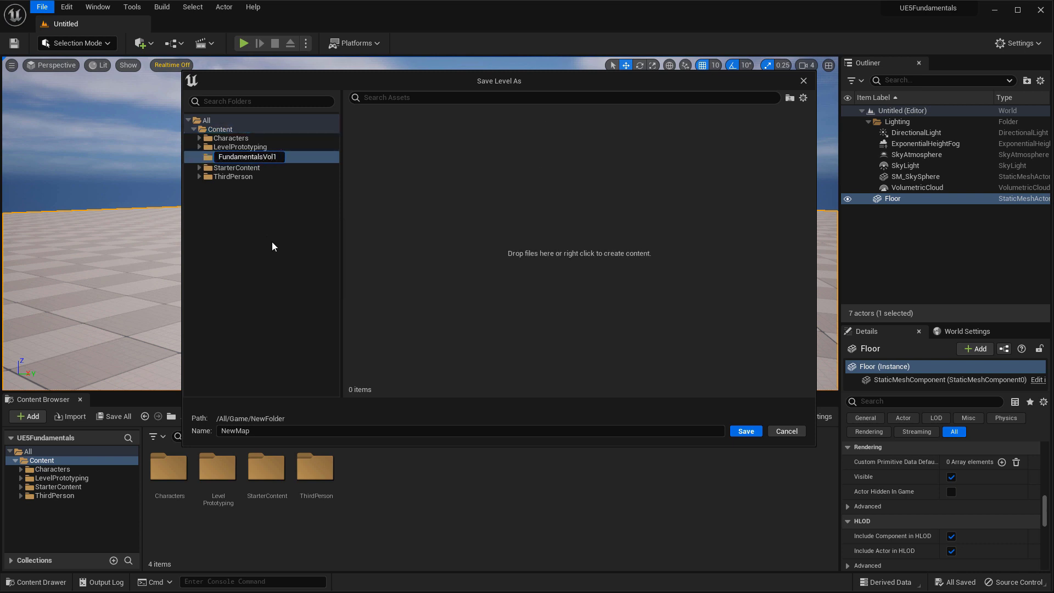
pyautogui.press('Return')
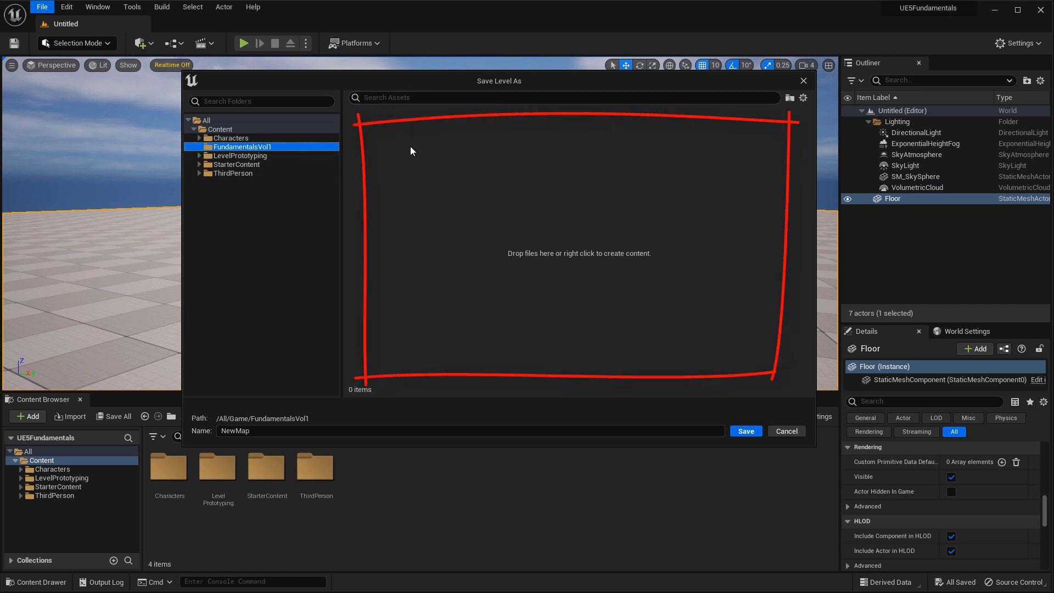
# - Create a Maps folder inside FundamentalsVol1 and open it as the save location
pyautogui.rightClick(379, 139)
pyautogui.click(420, 161)
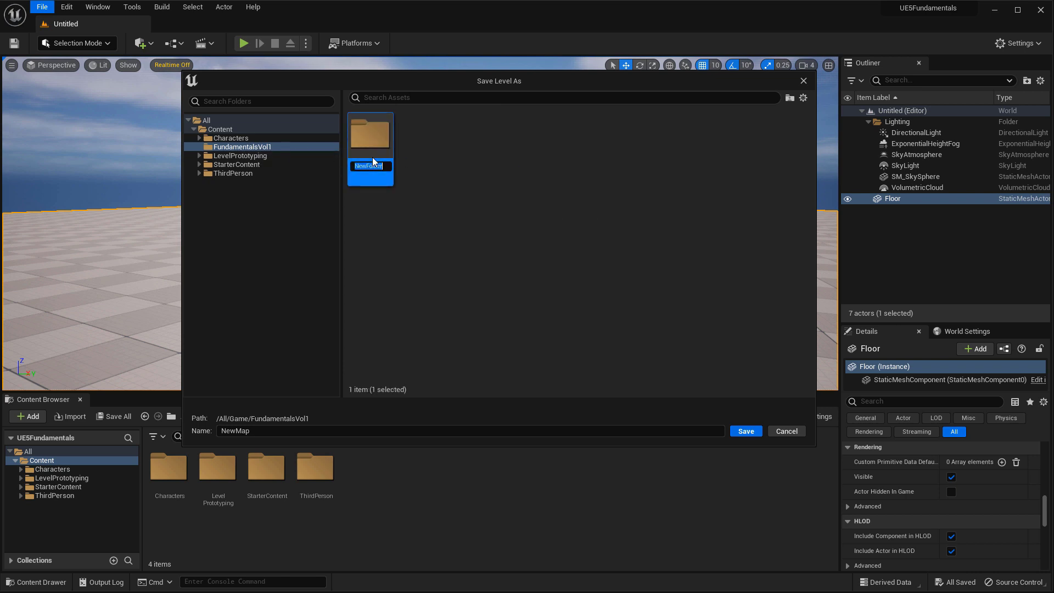
pyautogui.write('Maps')
pyautogui.doubleClick(384, 146)
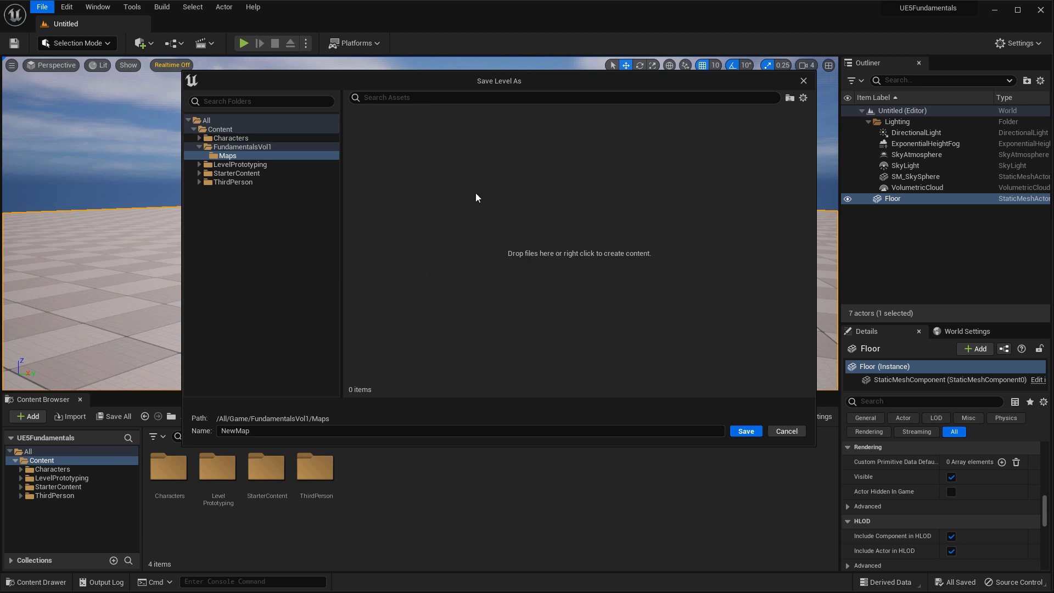
# - Name the level 01_FirstSave and save it in the Maps folder
pyautogui.click(274, 431)
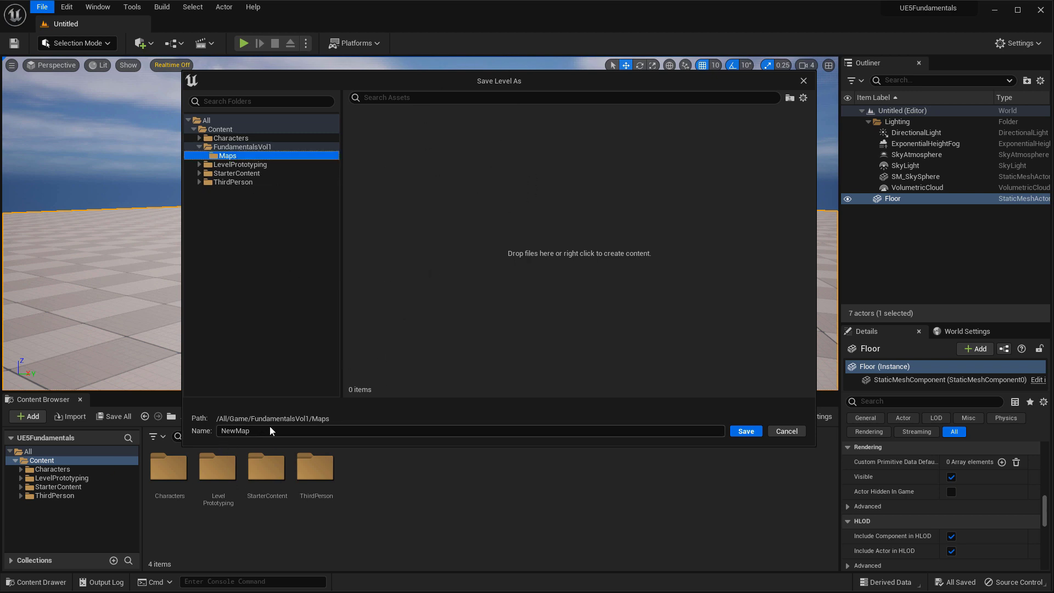
pyautogui.doubleClick(298, 431)
pyautogui.write('01_')
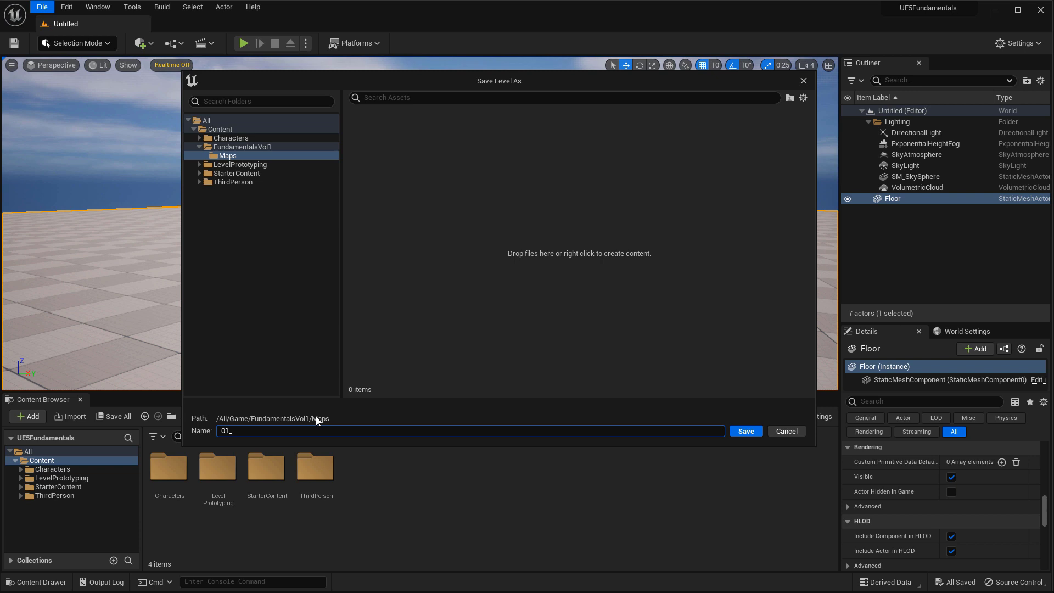
pyautogui.write('FirstSave')
pyautogui.click(746, 431)
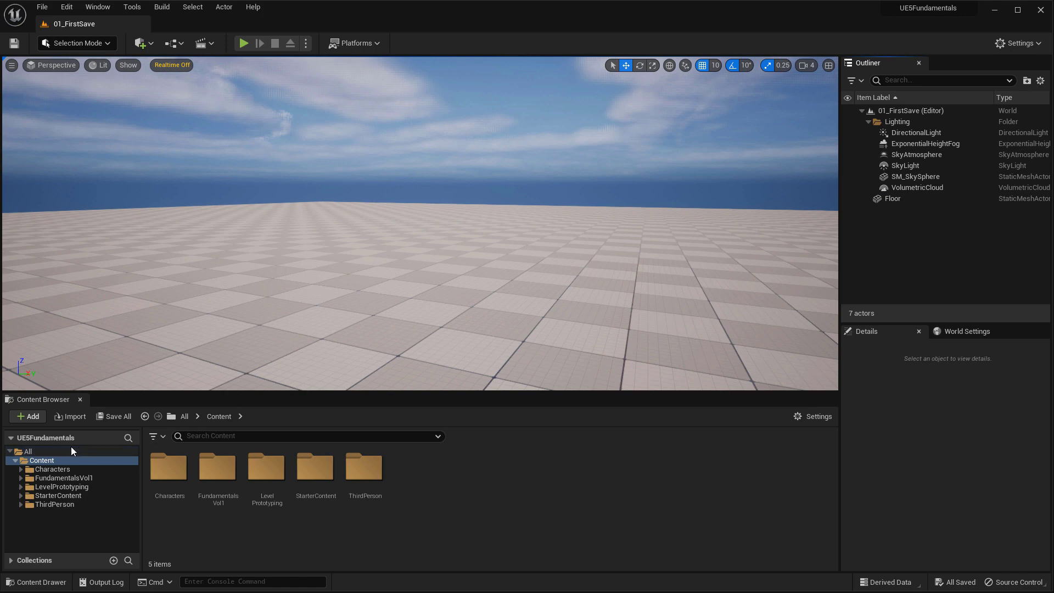
# - Locate the saved 01_FirstSave level in the FundamentalsVol1/Maps folder of the Content Browser and check its asset details
pyautogui.click(55, 479)
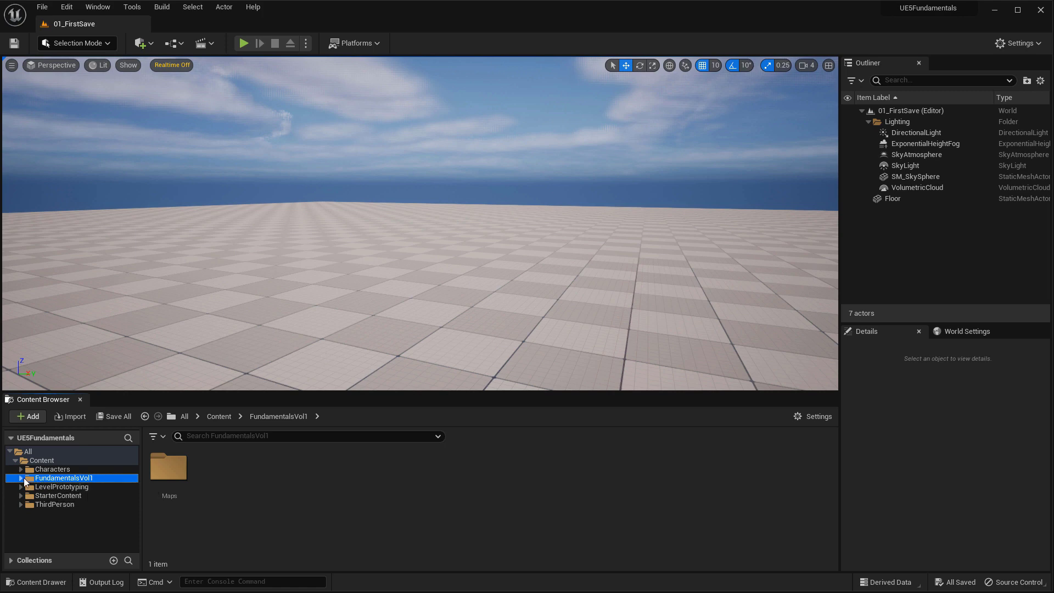
pyautogui.click(21, 478)
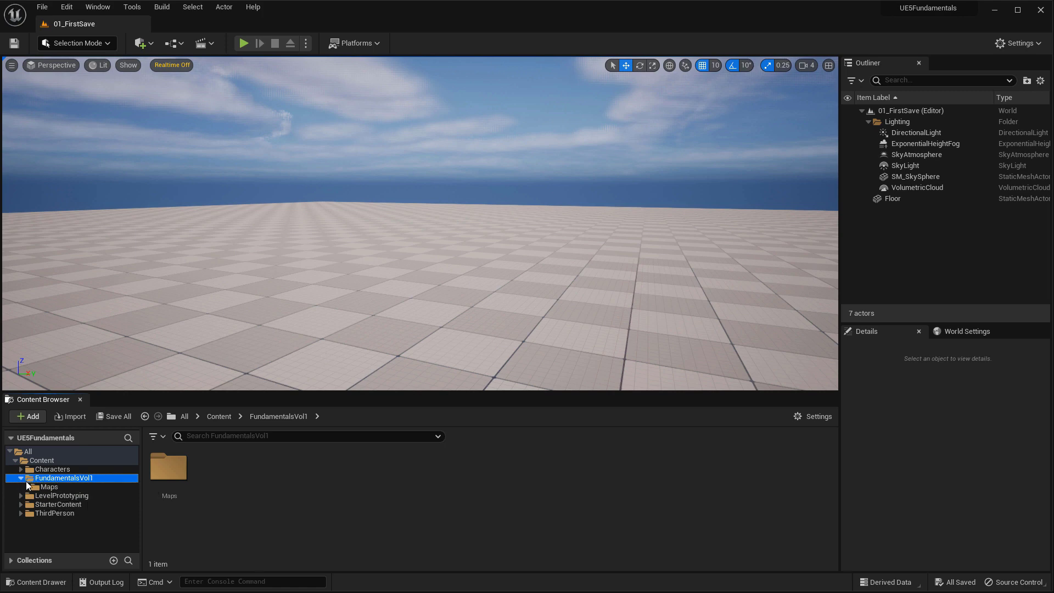
pyautogui.click(49, 488)
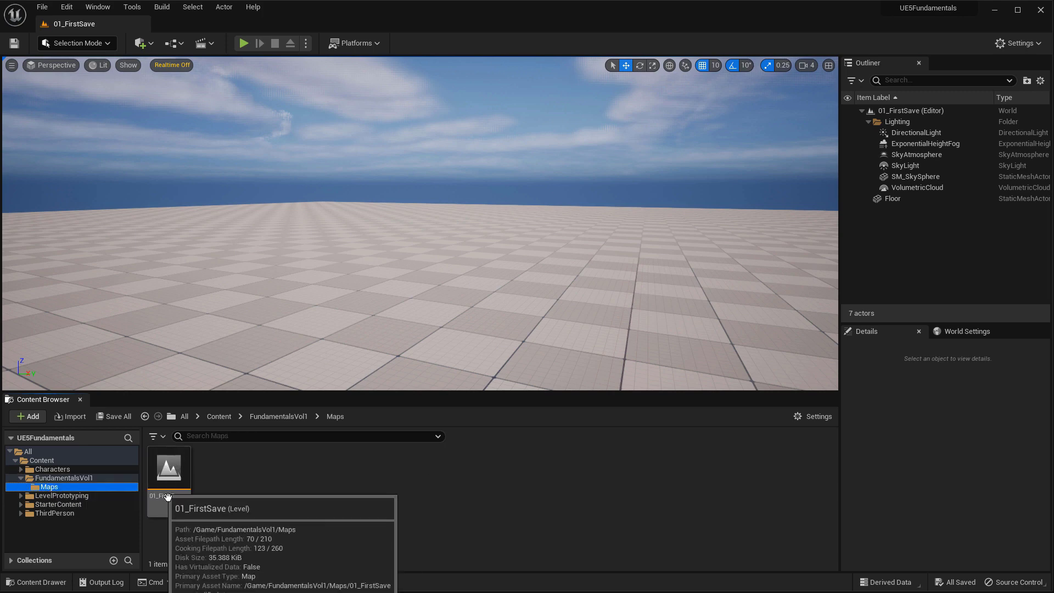
pyautogui.moveTo(178, 461)
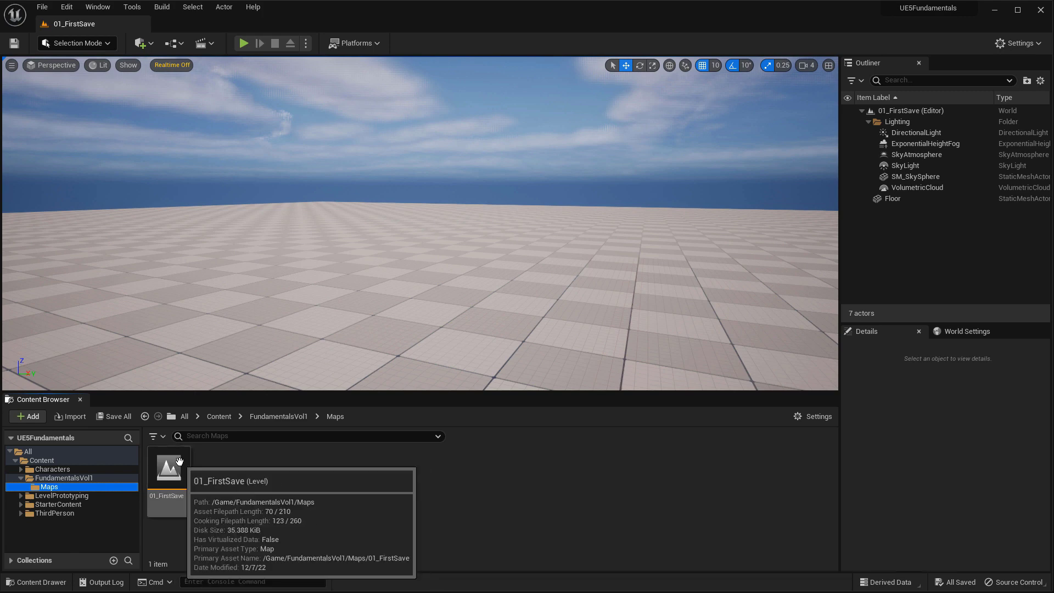
pyautogui.click(79, 479)
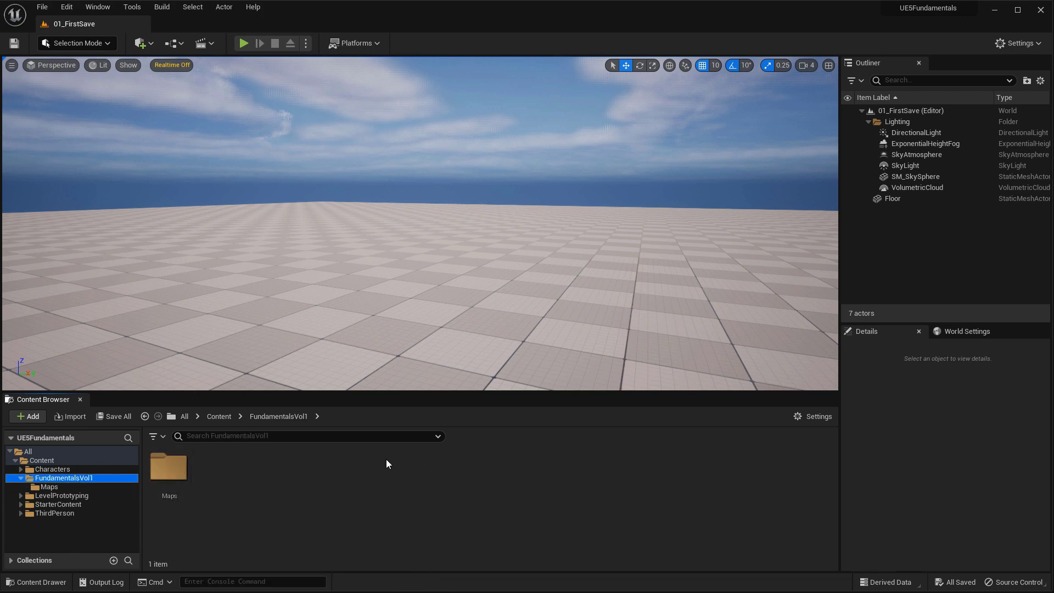
pyautogui.click(92, 487)
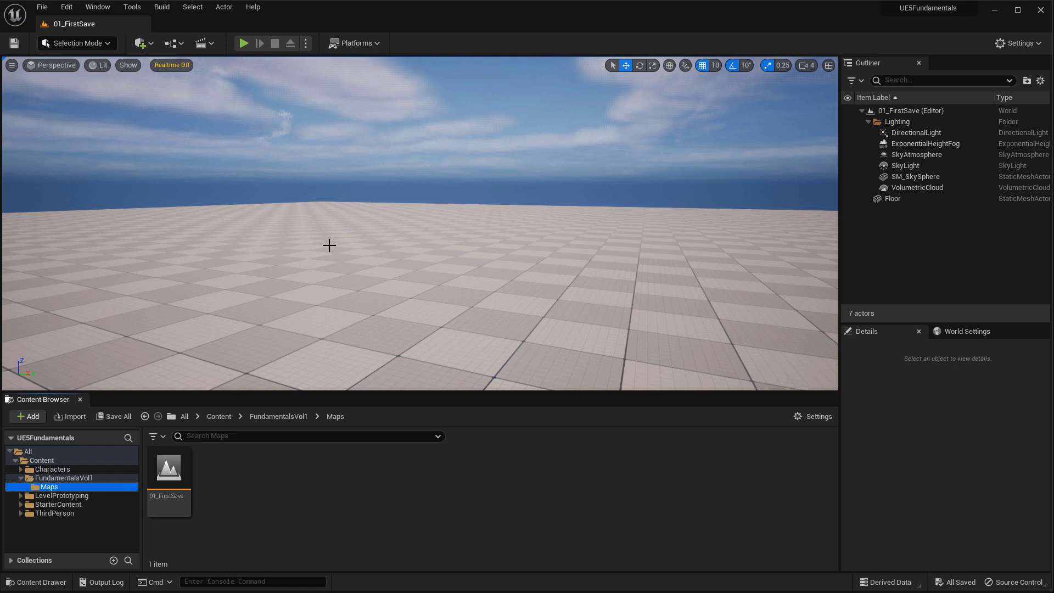
# - Save the current level again, then use Save Current Level As with the name 01_FirstSave in the Maps folder
pyautogui.click(43, 7)
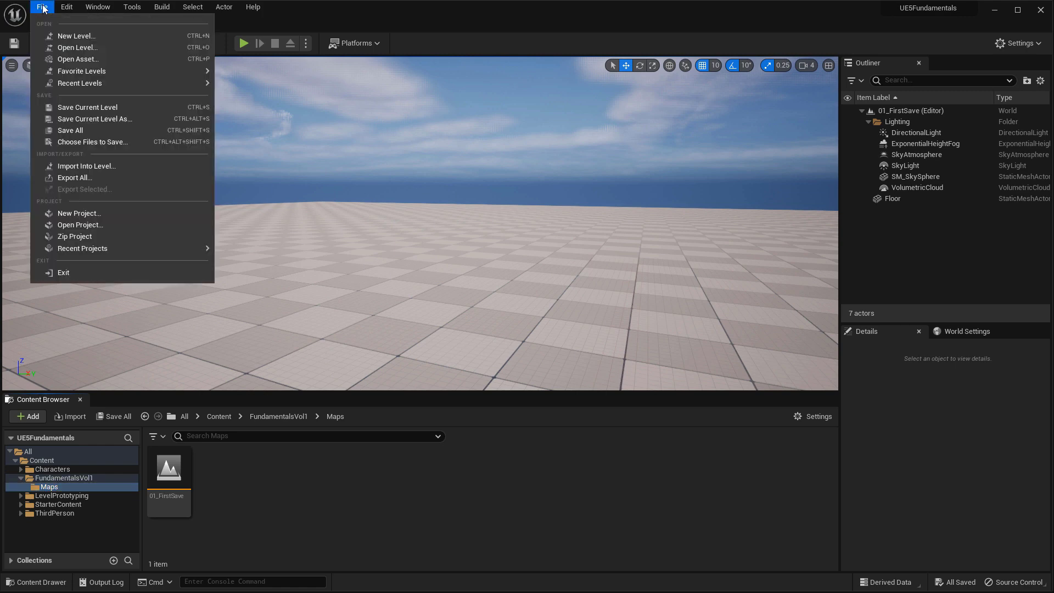
pyautogui.click(107, 106)
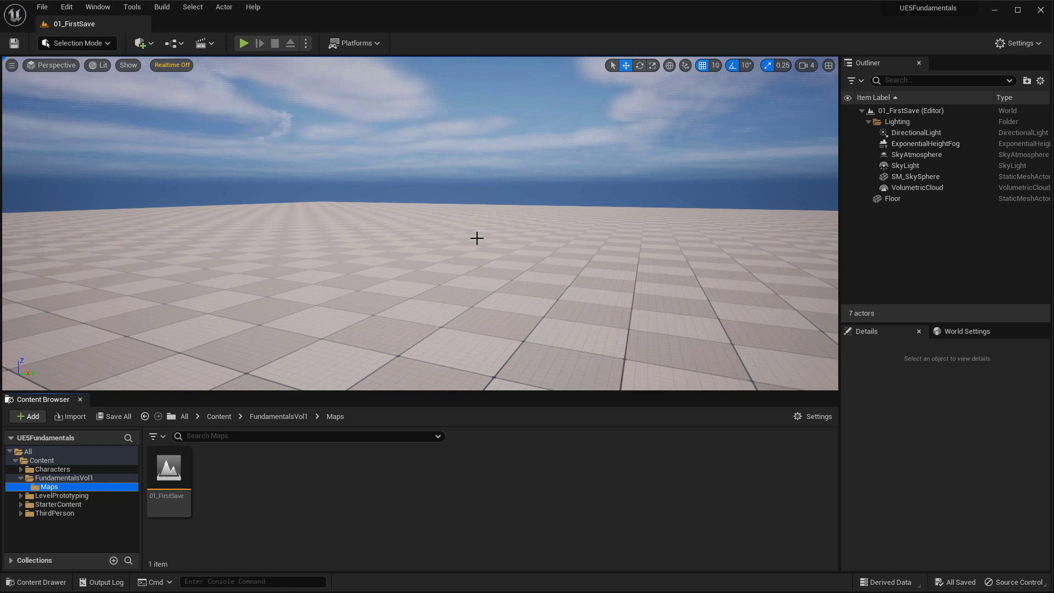
pyautogui.click(43, 7)
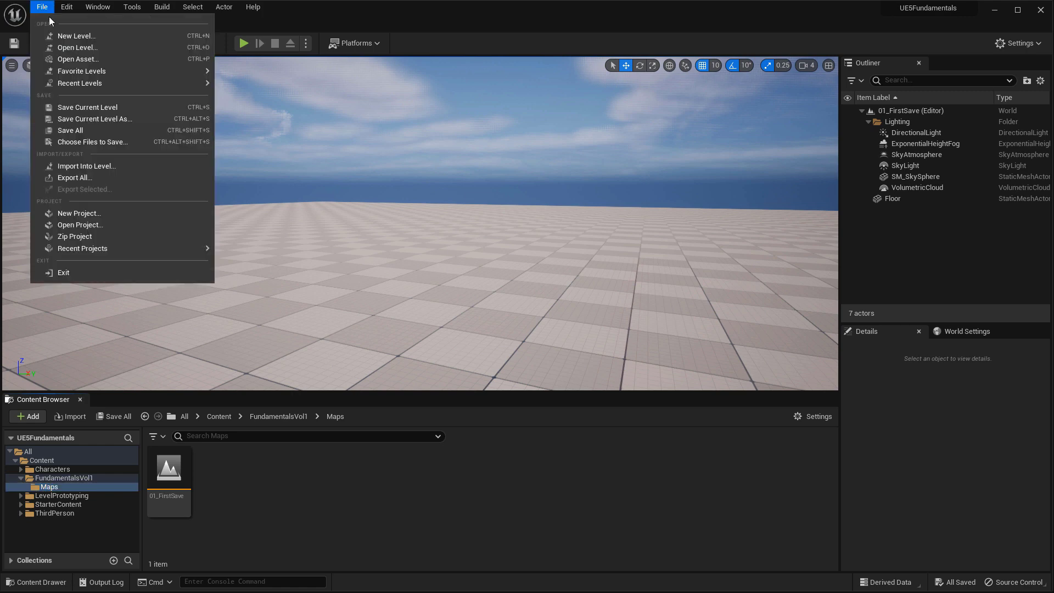
pyautogui.click(117, 118)
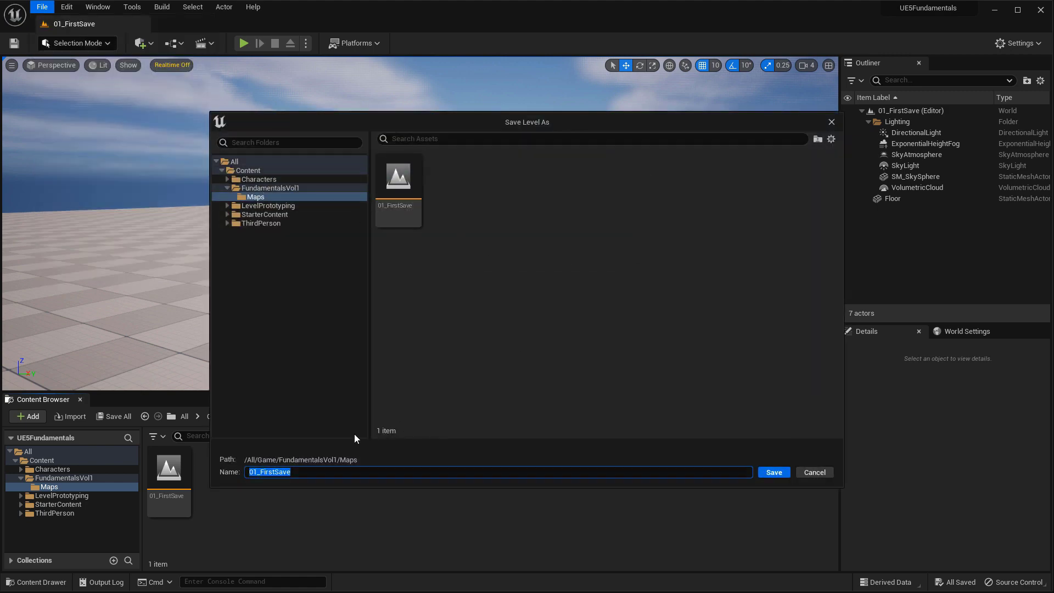
pyautogui.click(788, 472)
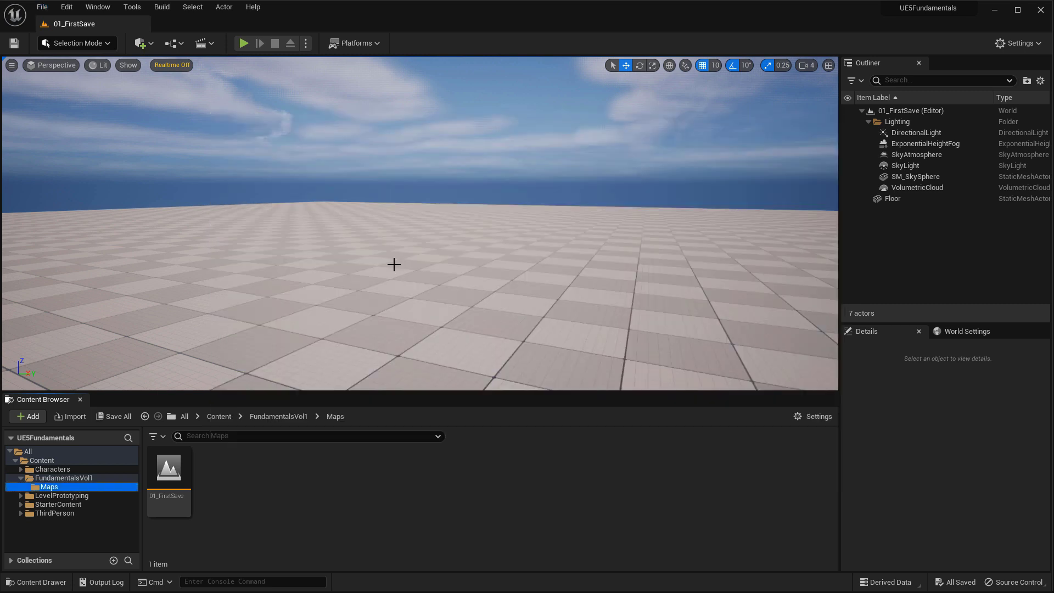
# - Create another new level from the Empty Level template
pyautogui.click(43, 8)
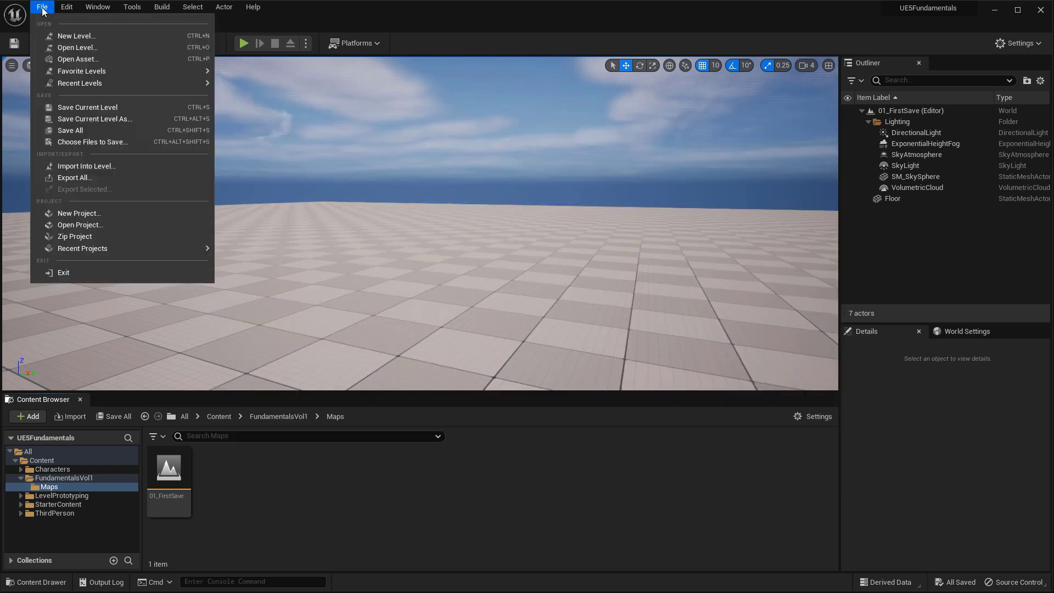
pyautogui.click(61, 35)
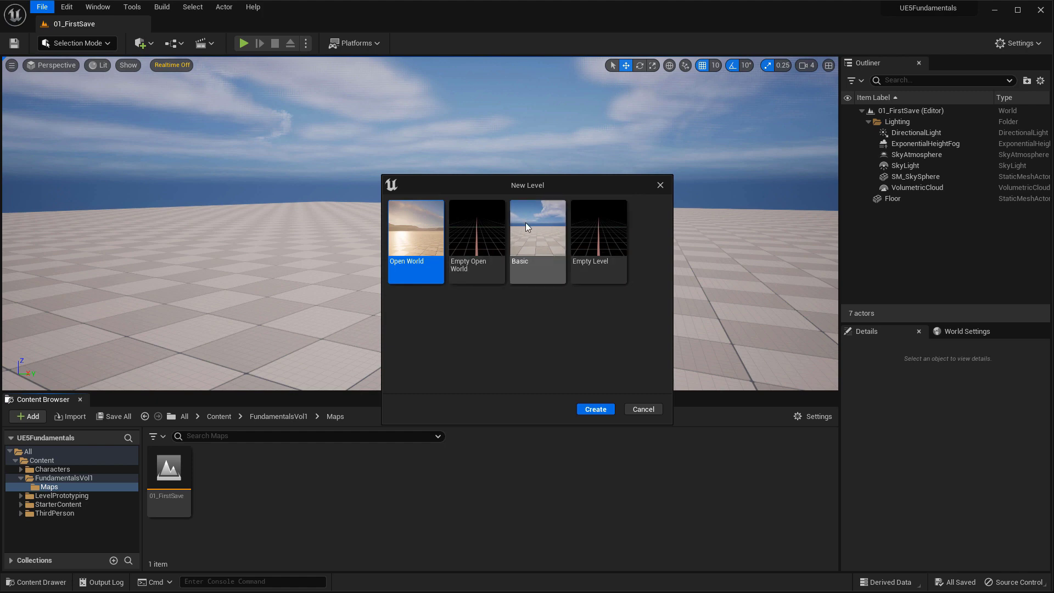
pyautogui.doubleClick(604, 221)
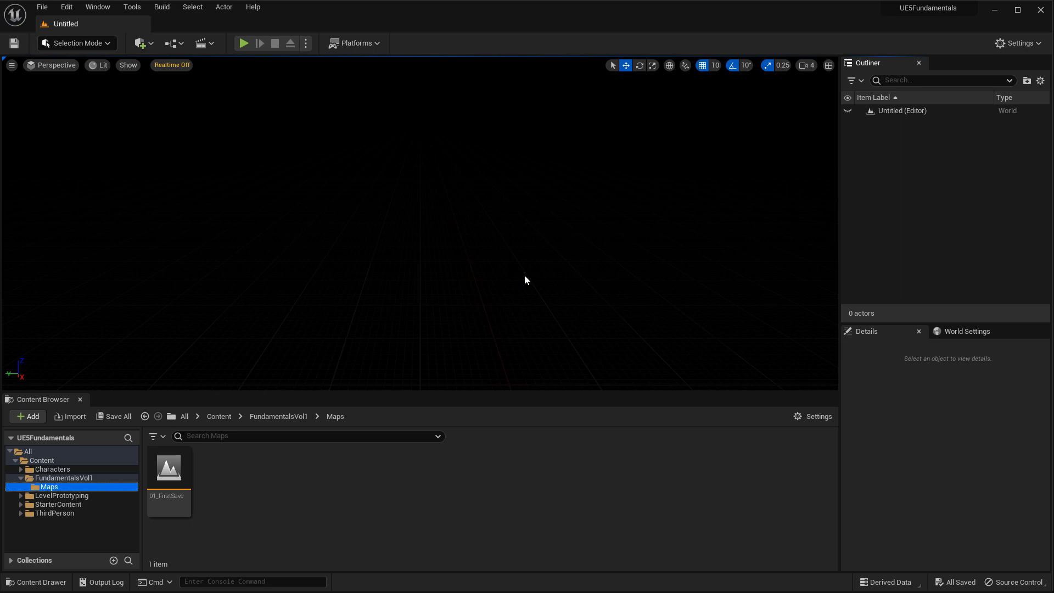
# - Open the 01_FirstSave level from the FundamentalsVol1/Maps folder and save all changes
pyautogui.click(43, 8)
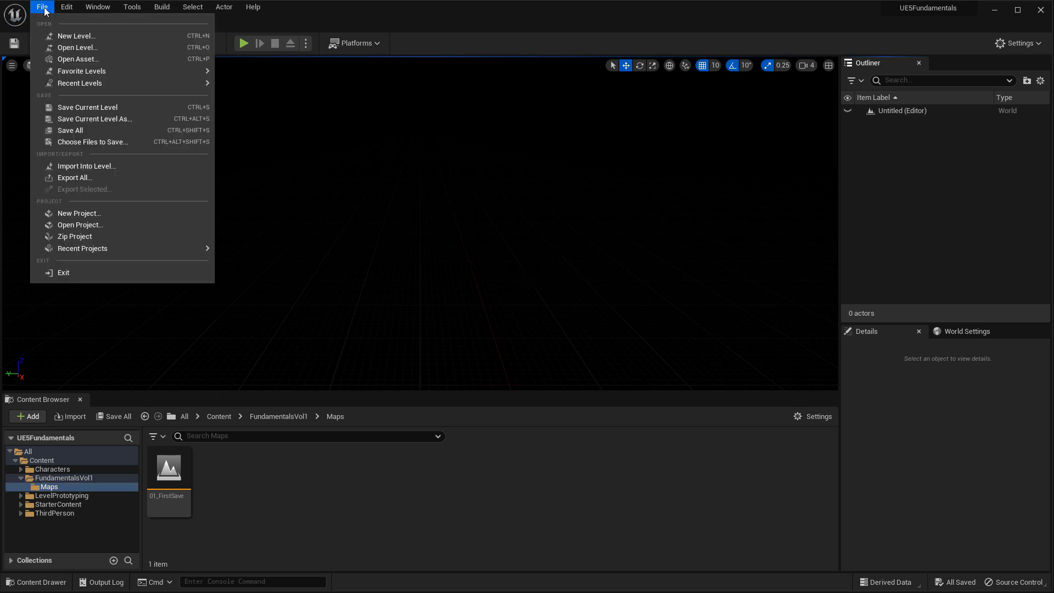
pyautogui.click(70, 48)
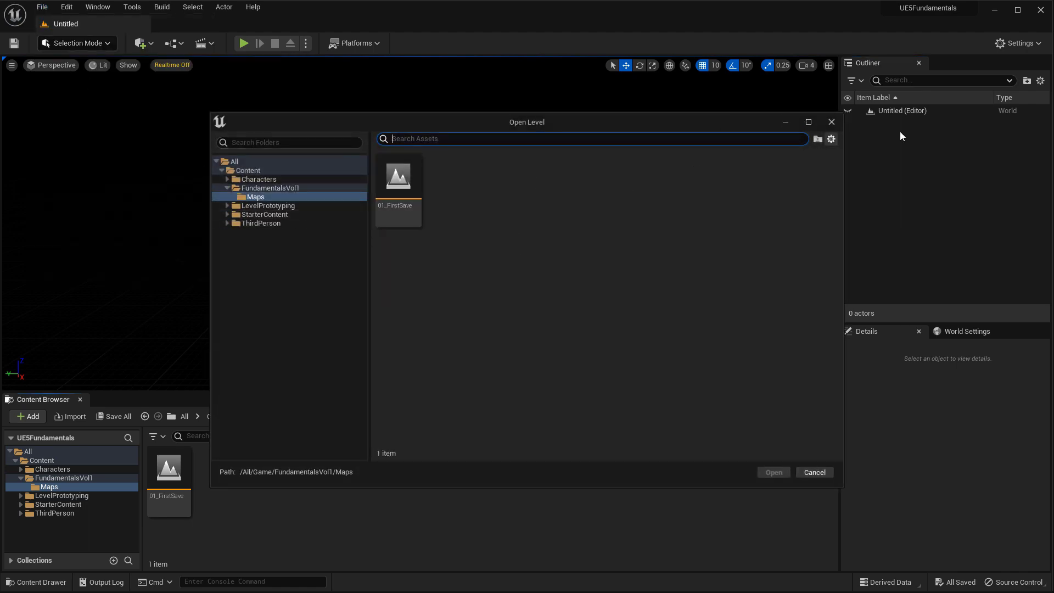
pyautogui.click(831, 122)
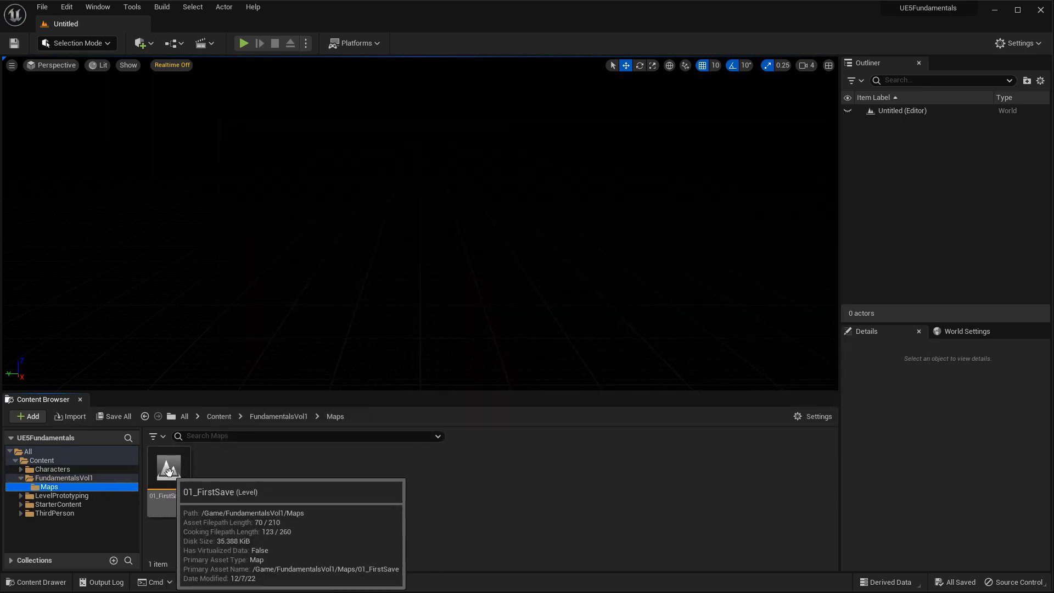
pyautogui.doubleClick(174, 476)
pyautogui.moveTo(243, 205); pyautogui.dragTo(242, 205, button='right')
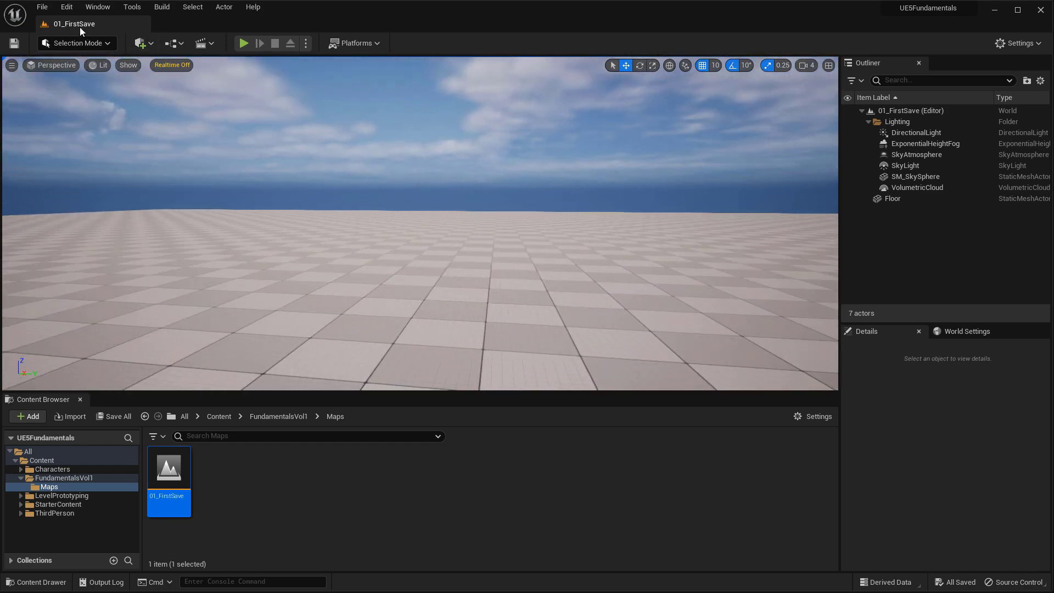
pyautogui.click(42, 7)
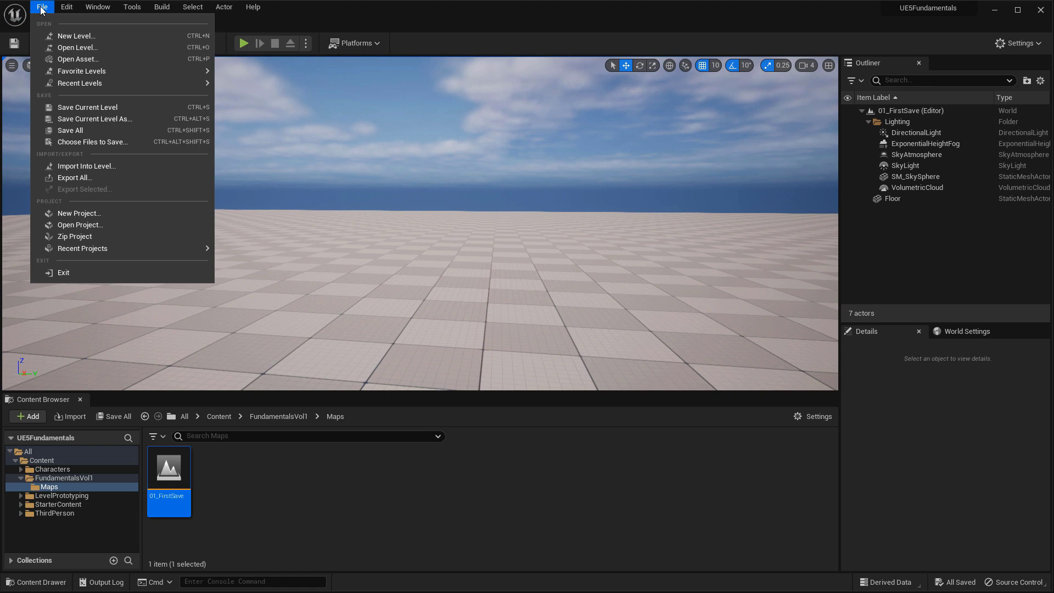
pyautogui.click(93, 133)
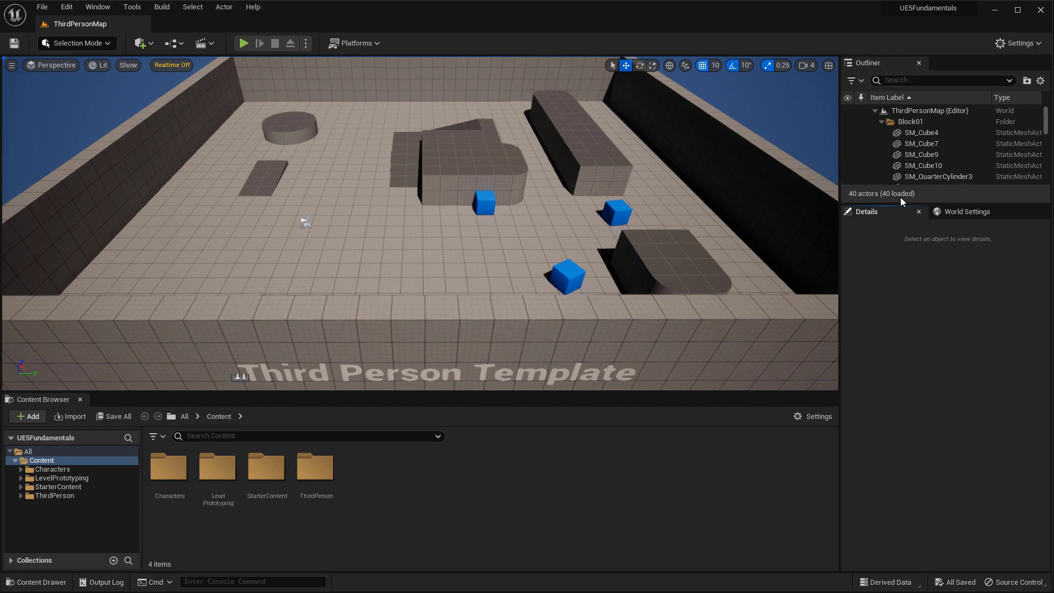
# - Undock the Outliner as a floating window, enlarge it vertically, and dock it as a tab beside Details and World Settings
pyautogui.moveTo(874, 64); pyautogui.dragTo(591, 222)
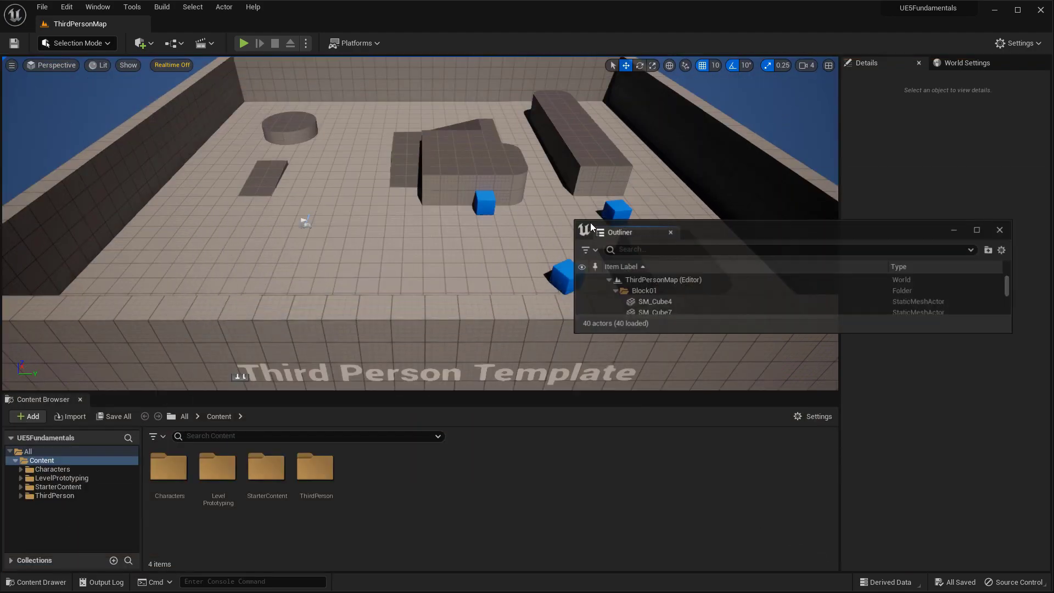
pyautogui.moveTo(726, 231); pyautogui.dragTo(482, 90)
pyautogui.moveTo(763, 193); pyautogui.dragTo(762, 368)
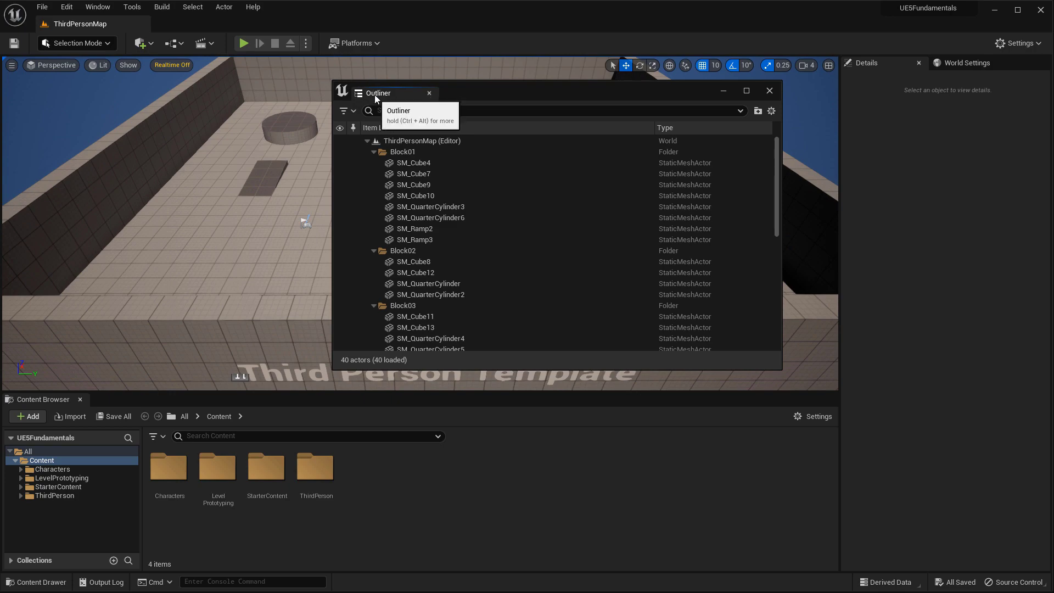
pyautogui.moveTo(374, 95); pyautogui.dragTo(898, 61)
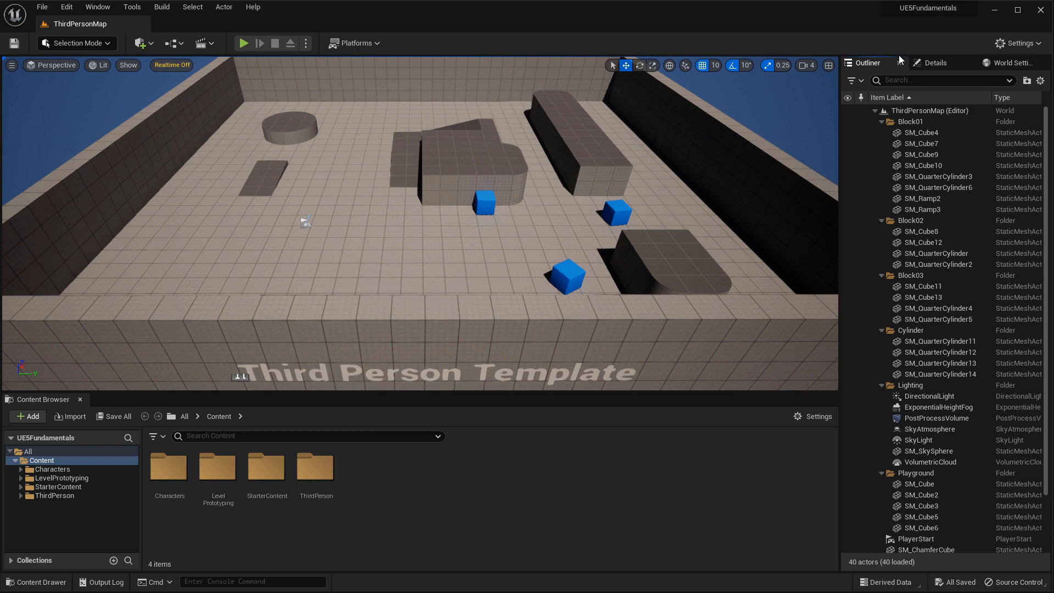
# - Reset the editor's window arrangement by loading the Default Editor Layout
pyautogui.click(105, 11)
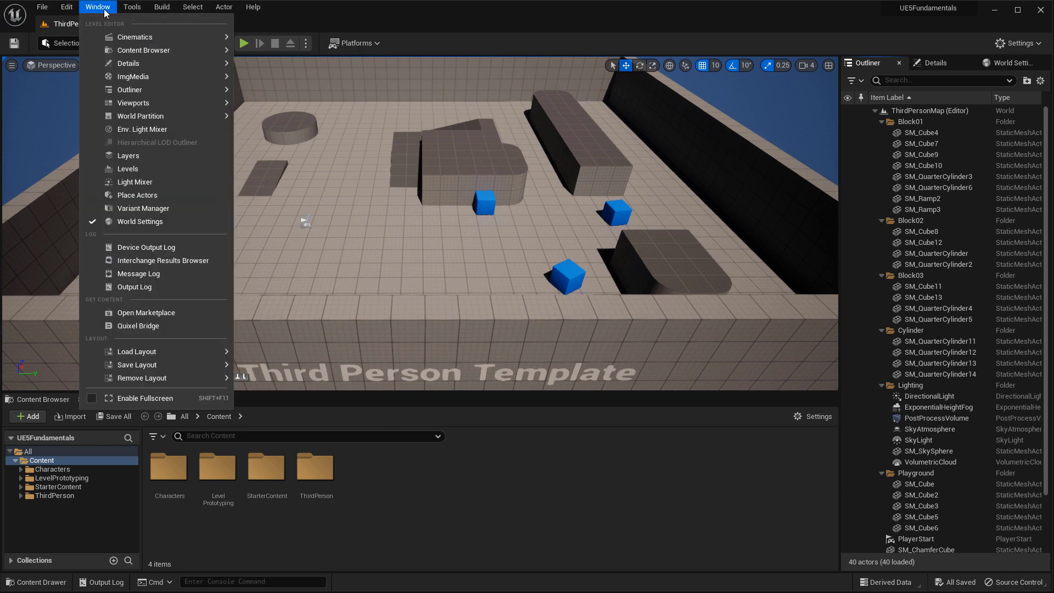
pyautogui.moveTo(102, 346)
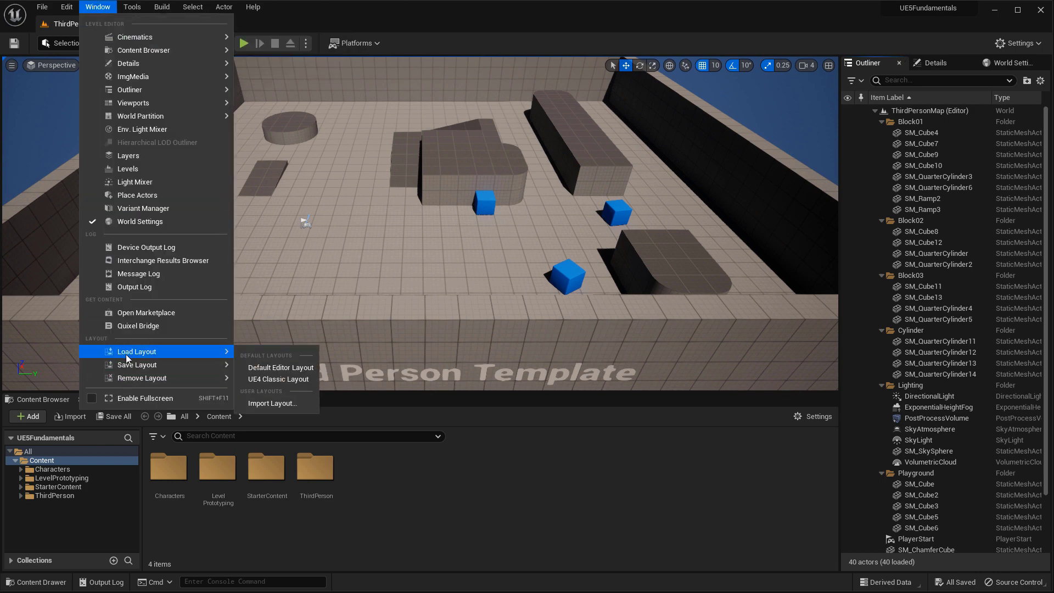
pyautogui.click(284, 368)
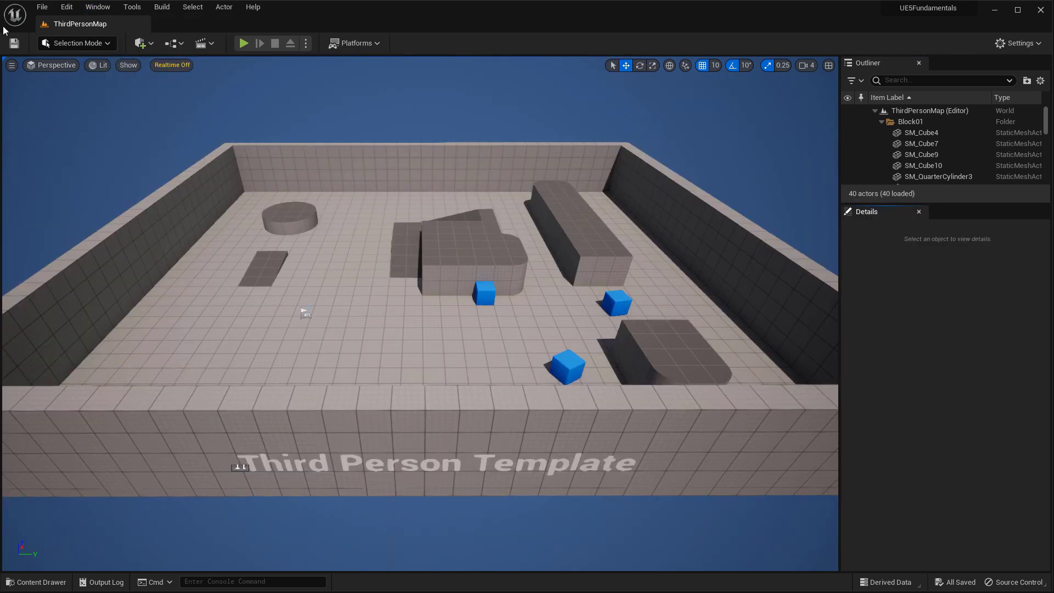
pyautogui.click(42, 7)
pyautogui.moveTo(153, 10)
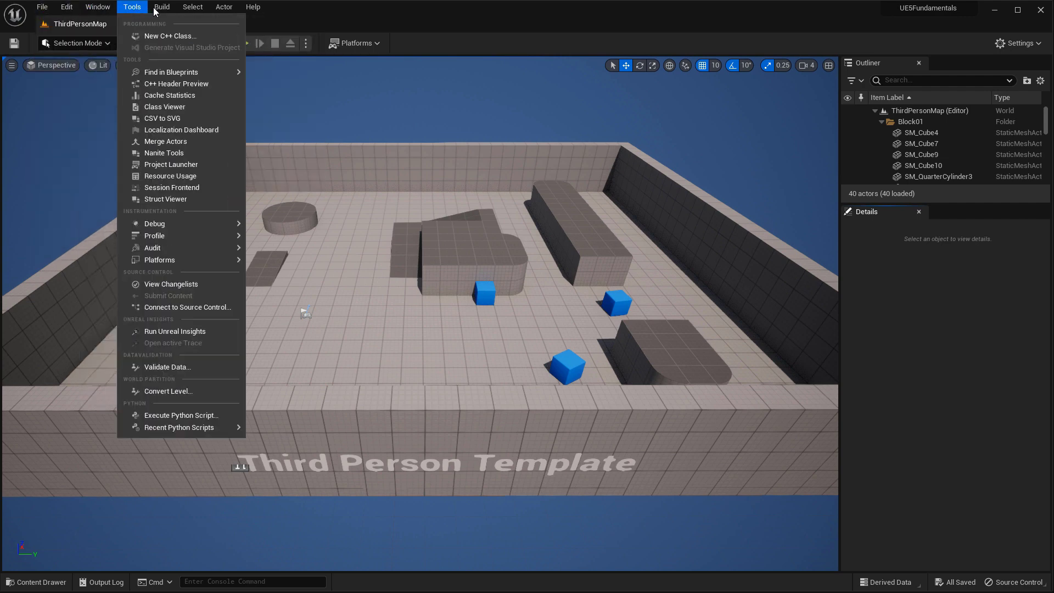
pyautogui.click(295, 11)
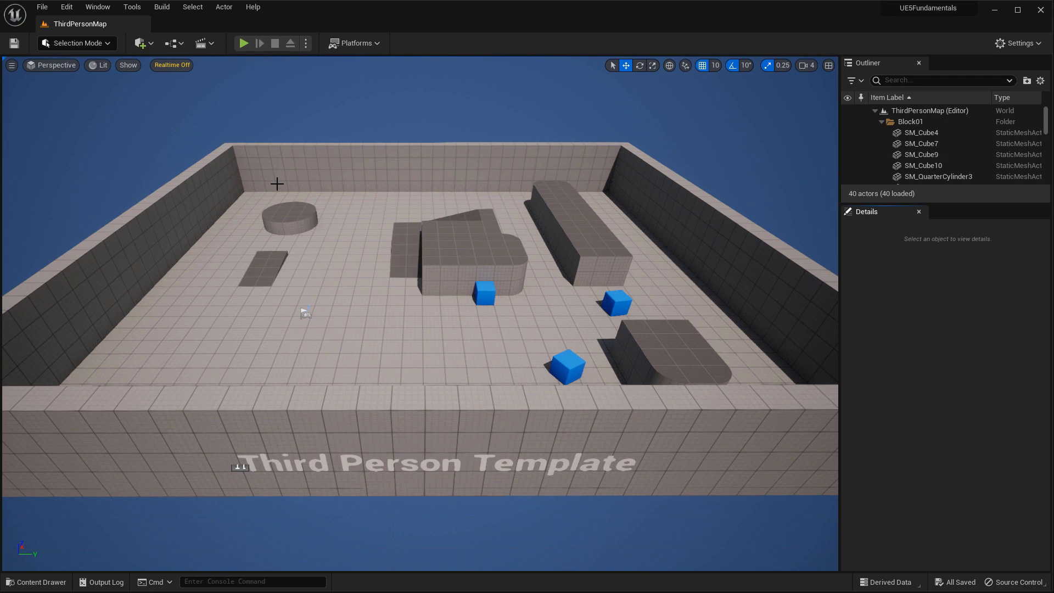
# - Switch the editor to Landscape mode and return it to Selection mode
pyautogui.click(108, 44)
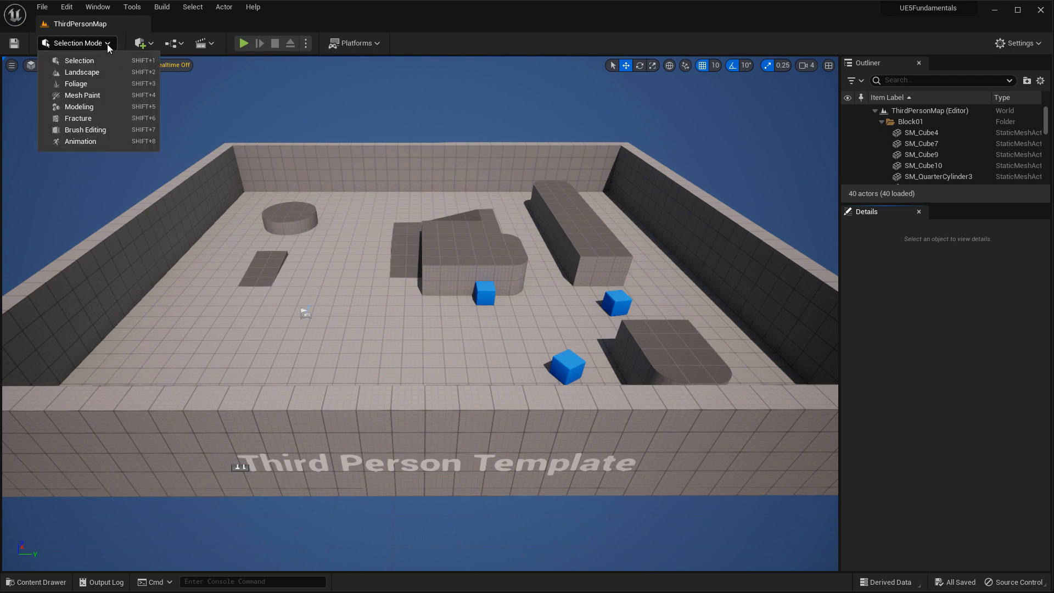
pyautogui.click(107, 72)
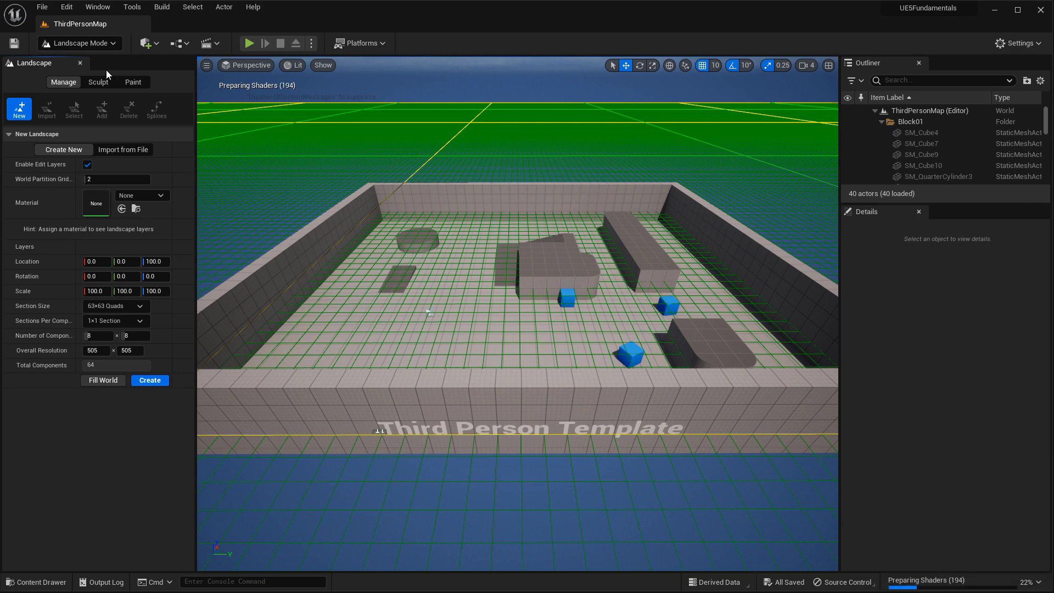
pyautogui.click(89, 47)
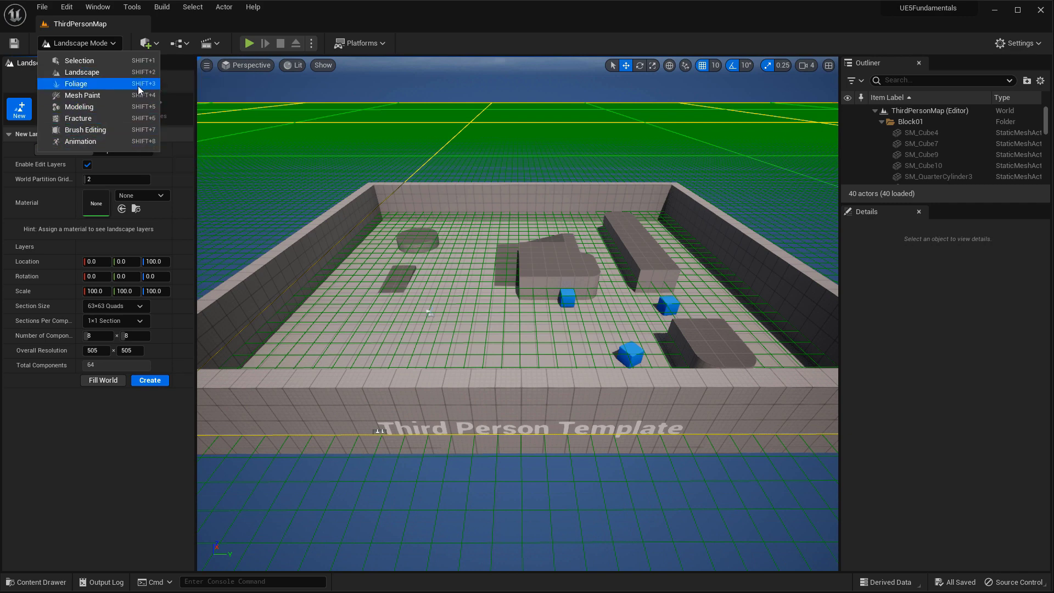
pyautogui.click(89, 62)
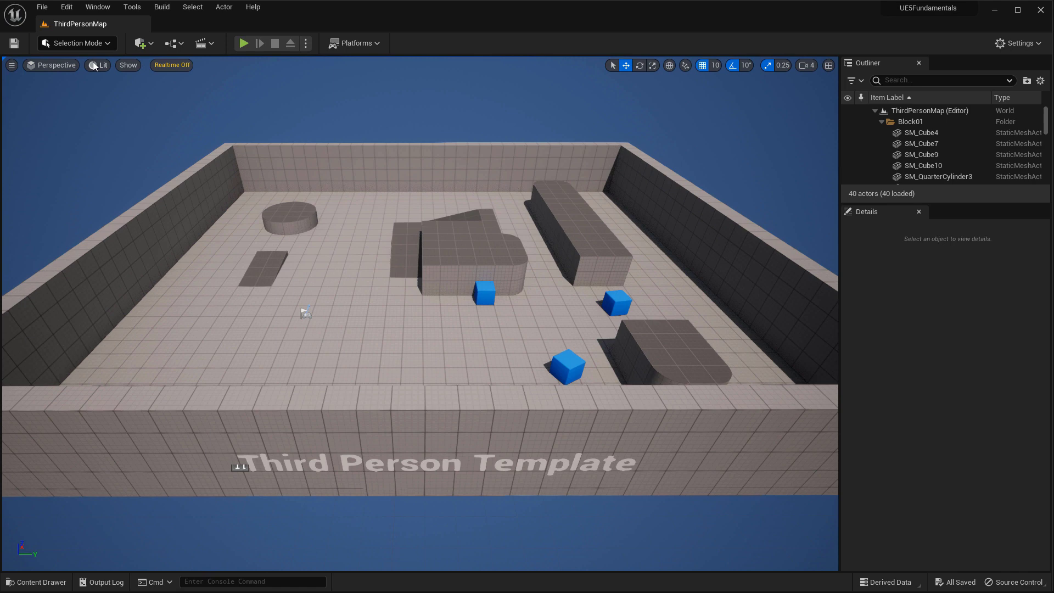
# - Examine the options for adding content and actors, Blueprints, cinematic sequences and target platforms, including the Android packaging settings
pyautogui.click(152, 45)
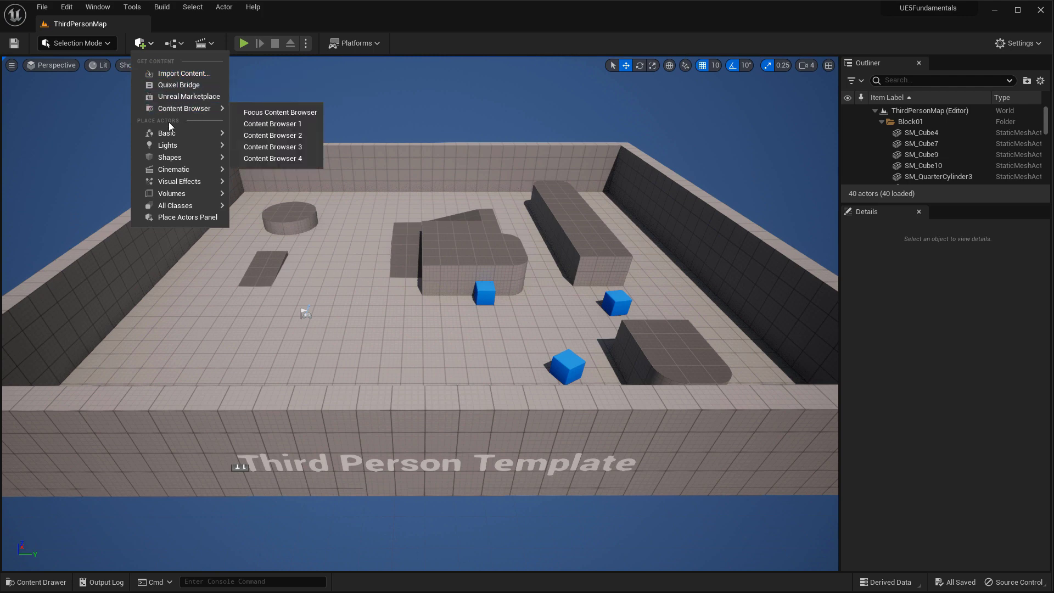
pyautogui.moveTo(170, 133)
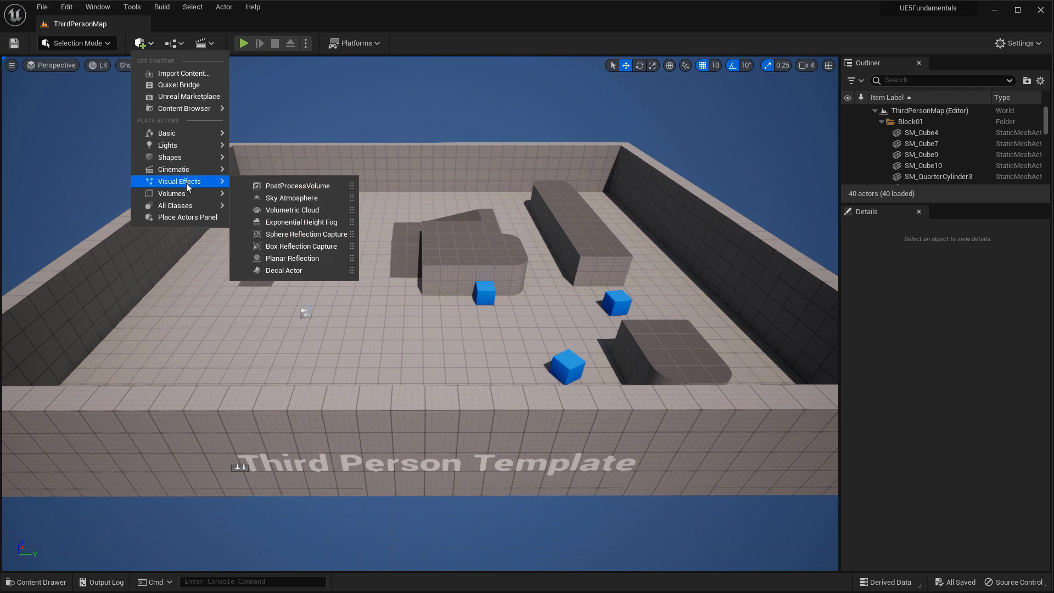
pyautogui.moveTo(187, 206)
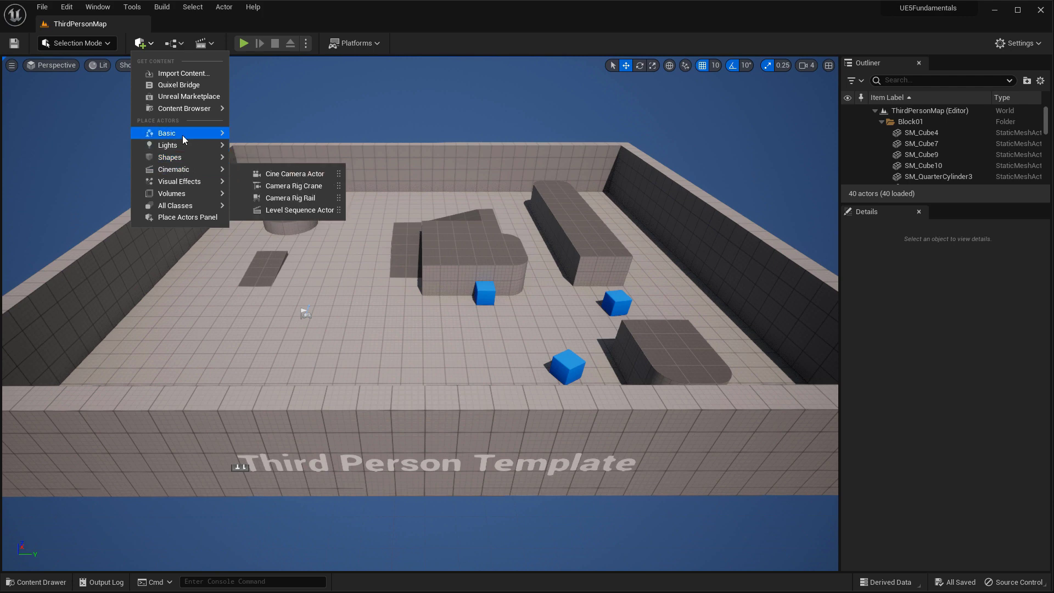
pyautogui.click(139, 47)
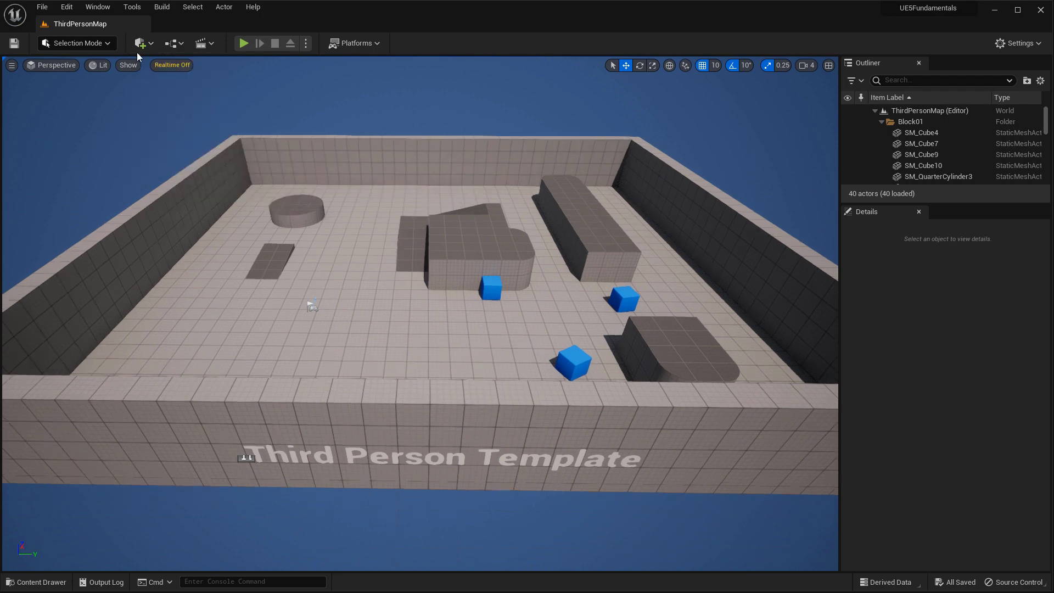
pyautogui.click(181, 44)
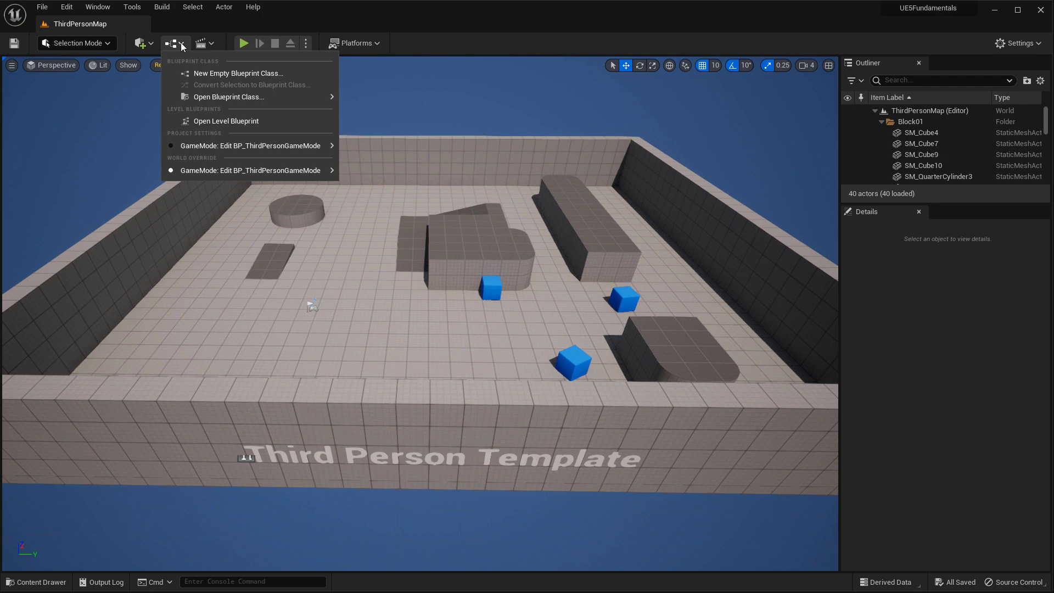
pyautogui.click(213, 46)
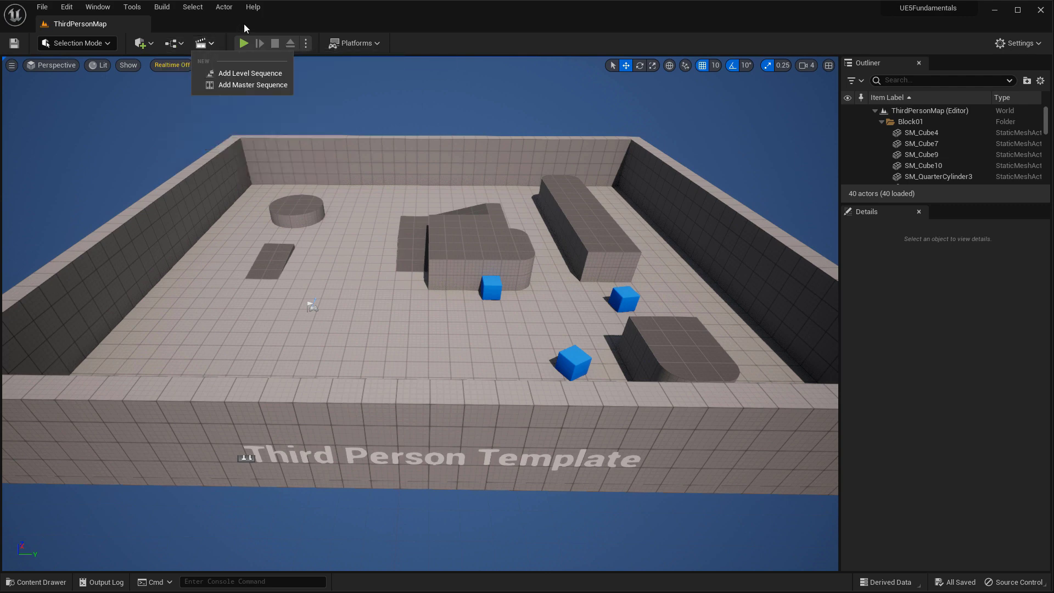
pyautogui.click(228, 47)
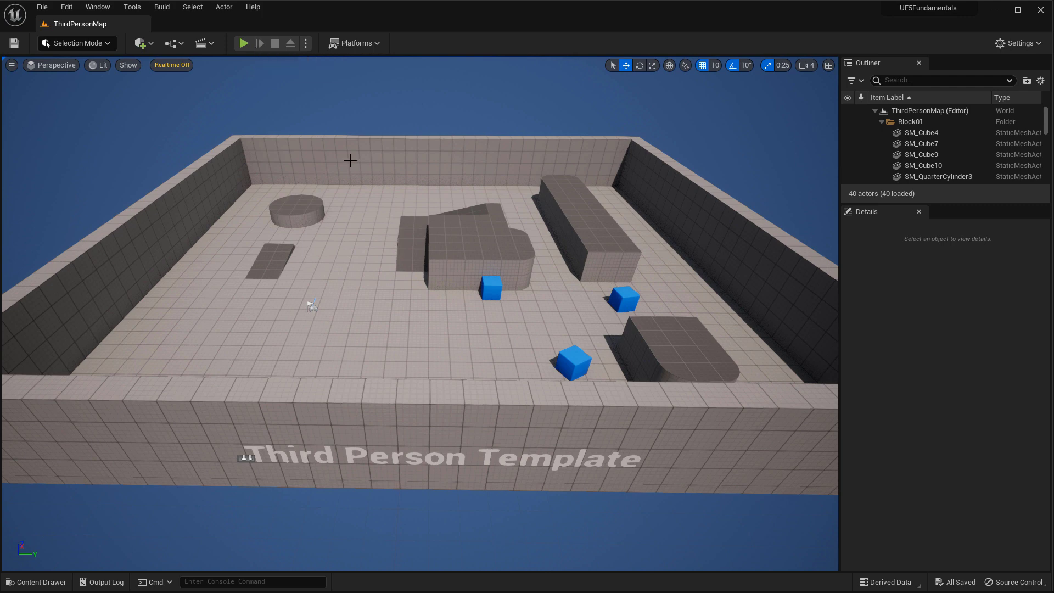
pyautogui.click(376, 47)
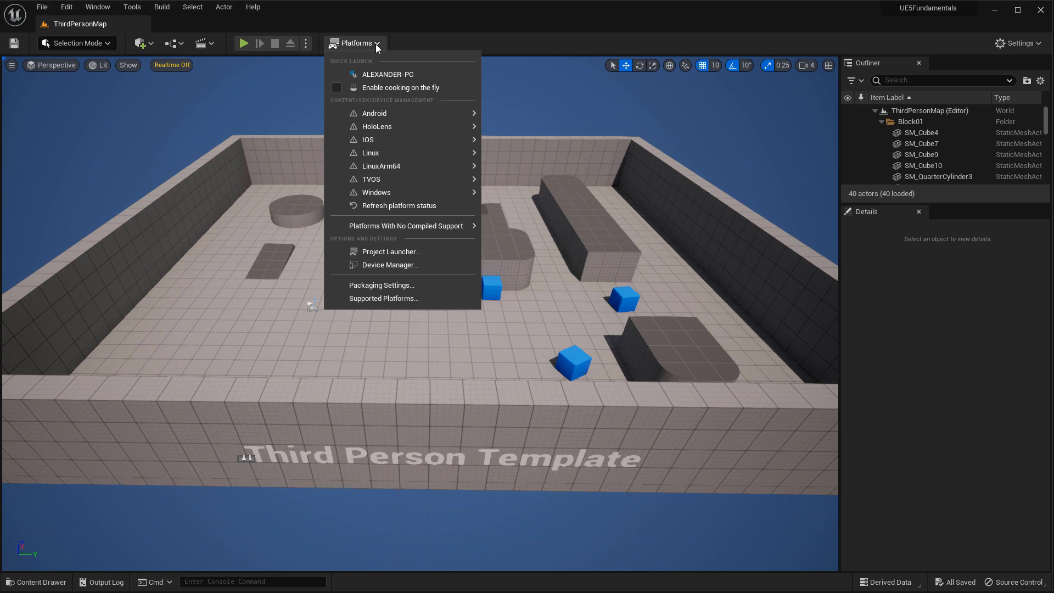
pyautogui.moveTo(382, 116)
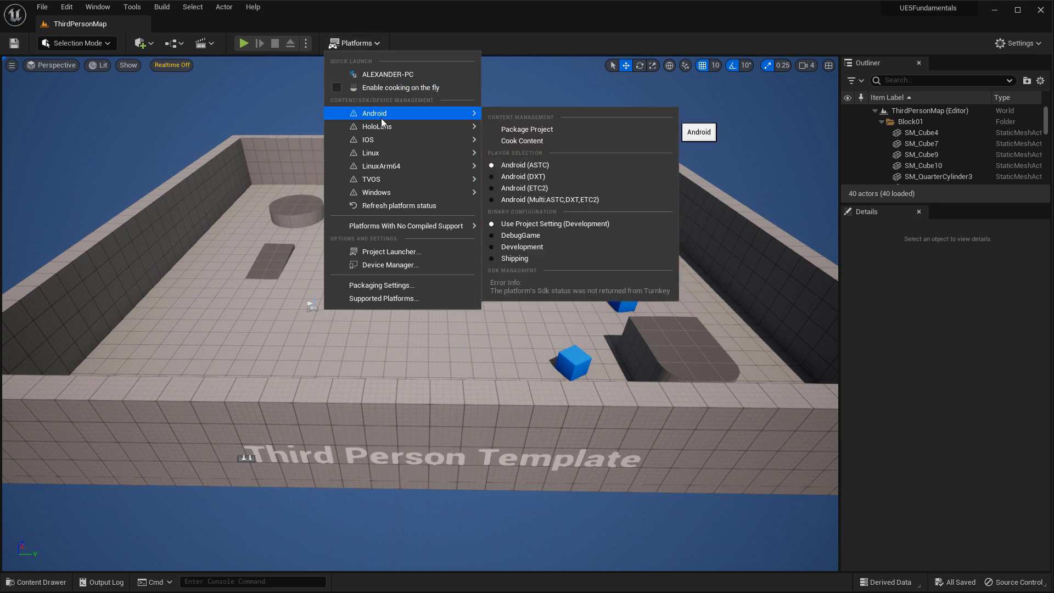
pyautogui.click(442, 45)
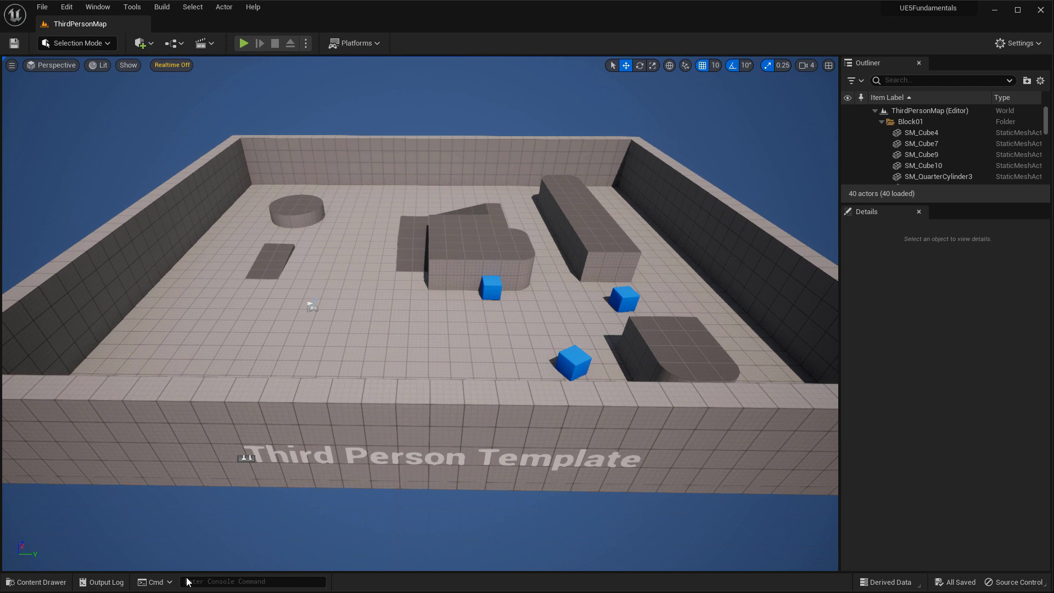
# - Open the Content Drawer, dock it in the layout, and close the docked Content Browser
pyautogui.click(38, 582)
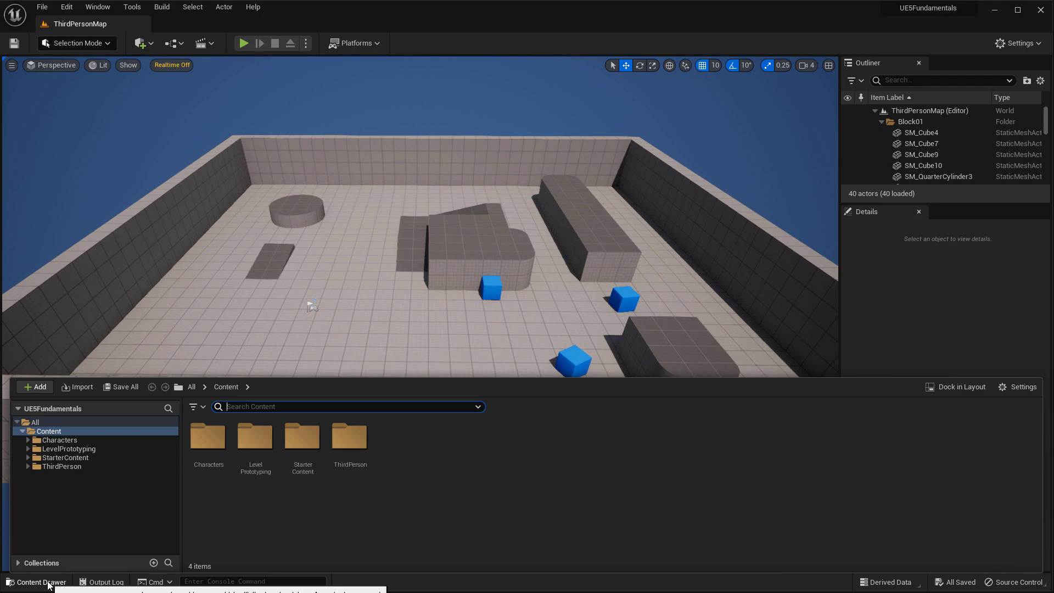
pyautogui.click(38, 581)
pyautogui.click(38, 582)
pyautogui.click(963, 386)
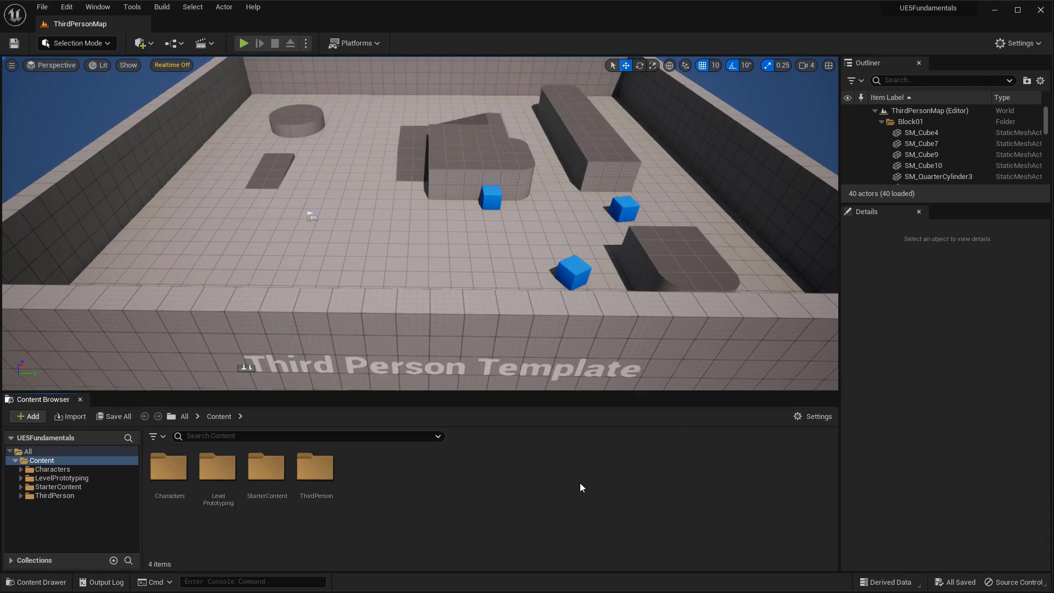
pyautogui.click(80, 399)
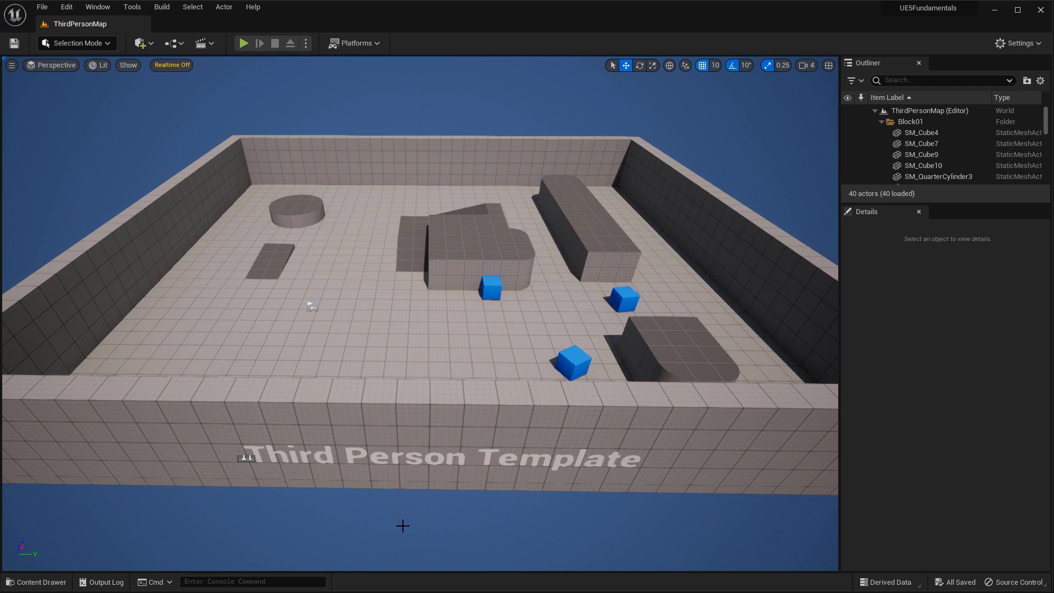
# - Open Content Browser 2 and dock it beneath the level viewport
pyautogui.click(98, 7)
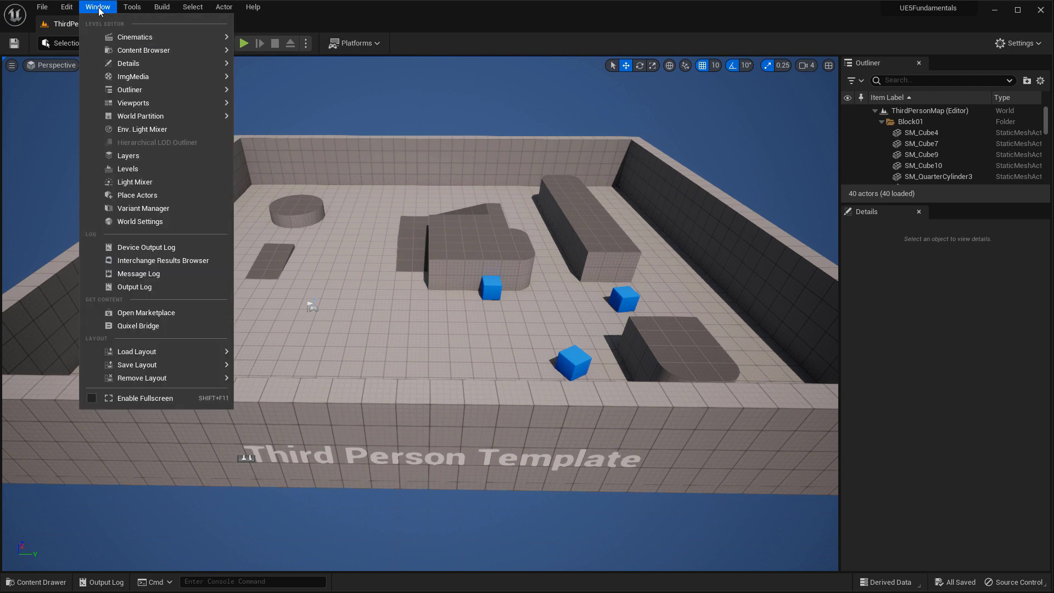
pyautogui.moveTo(124, 53)
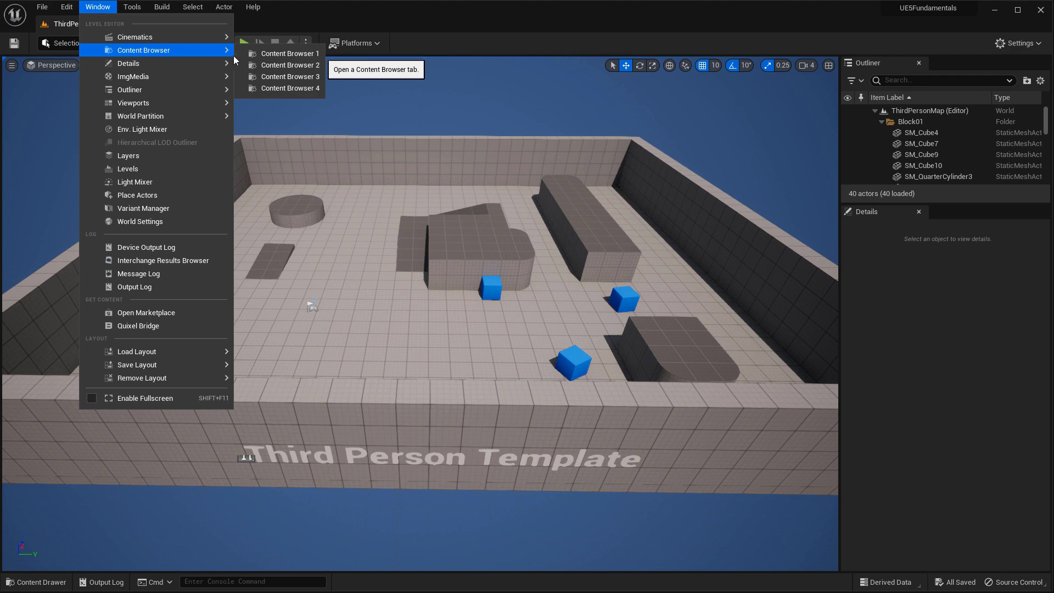
pyautogui.click(282, 66)
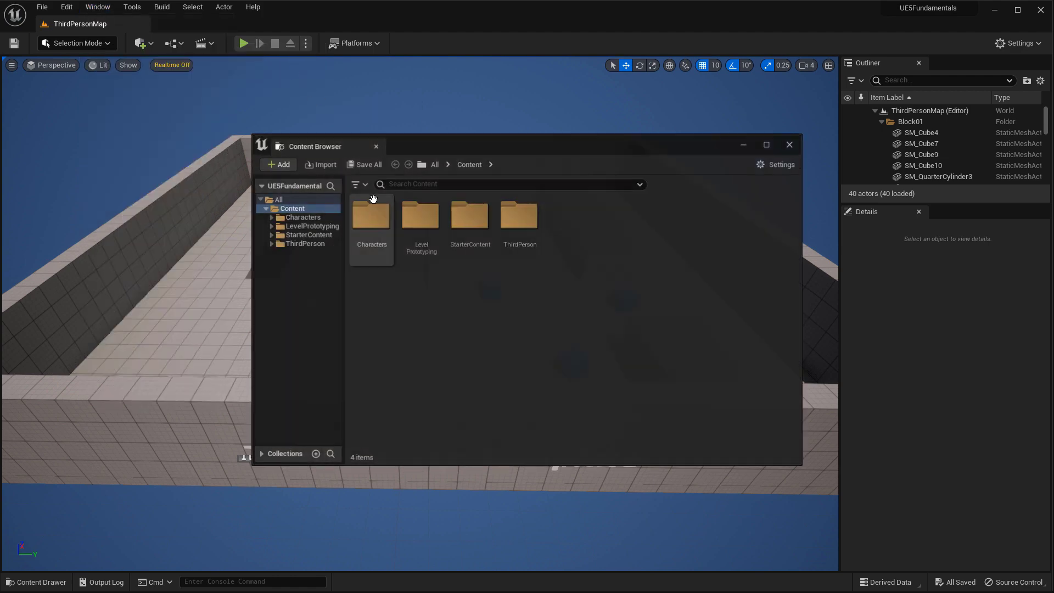
pyautogui.moveTo(444, 154); pyautogui.dragTo(398, 142)
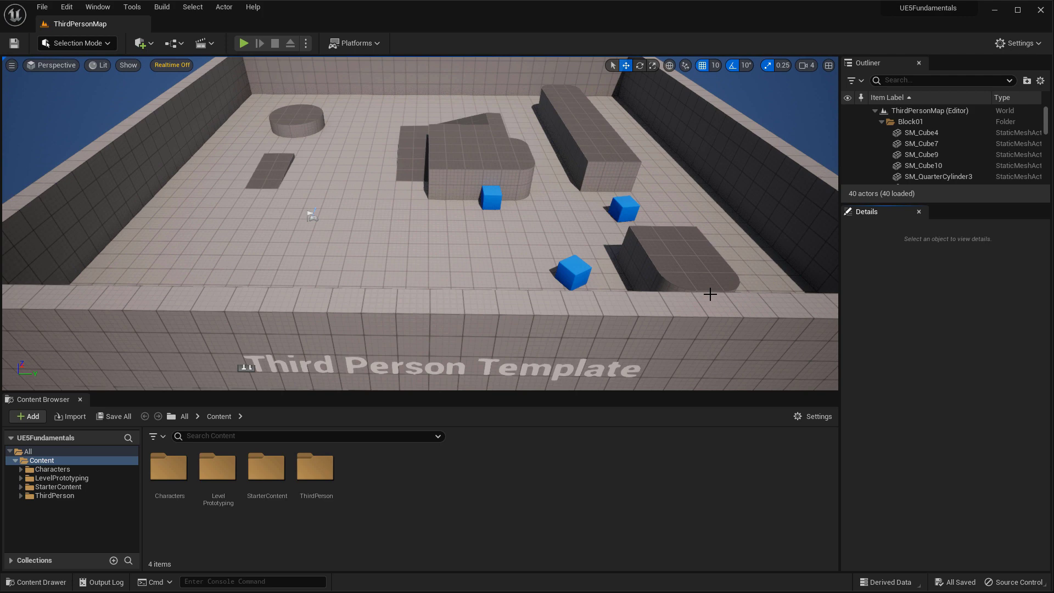
# - Look through the Outliner's actor list and select a central block and a quarter of the round platform in the level
pyautogui.scroll(-1, 918, 130)
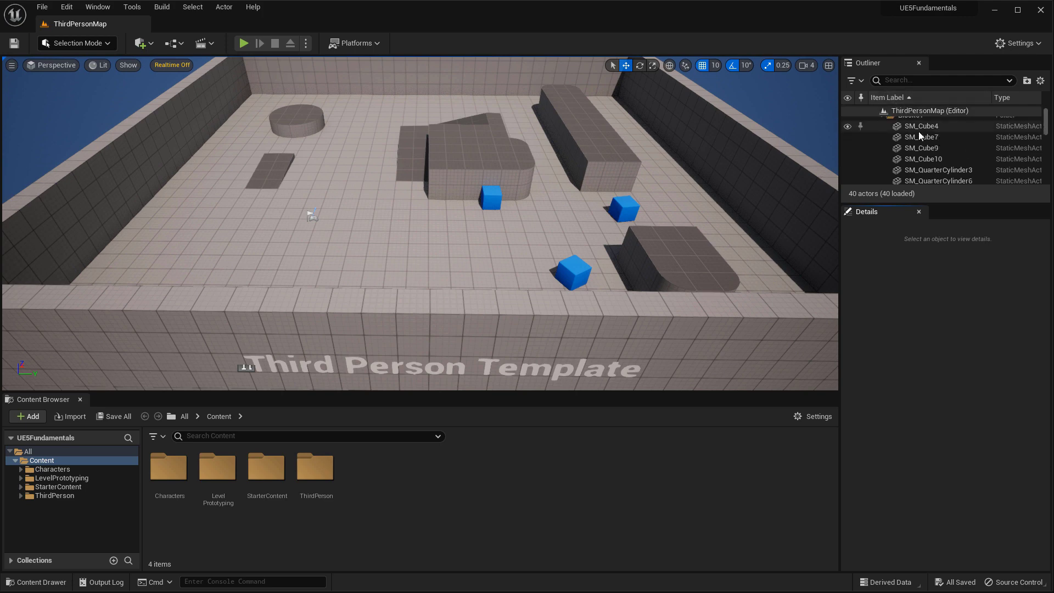
pyautogui.scroll(-3, 918, 131)
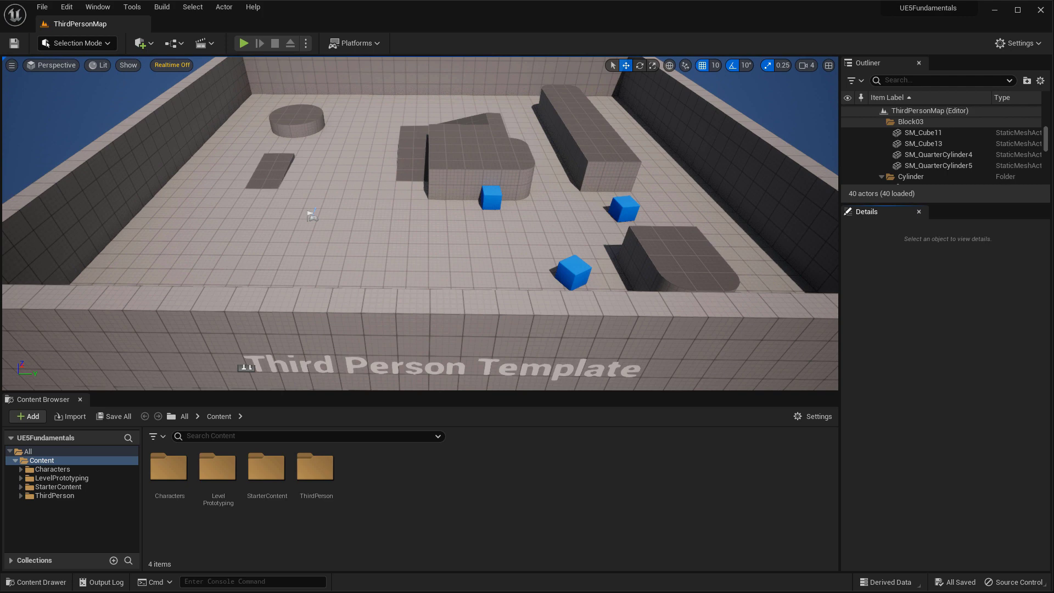
pyautogui.click(515, 210)
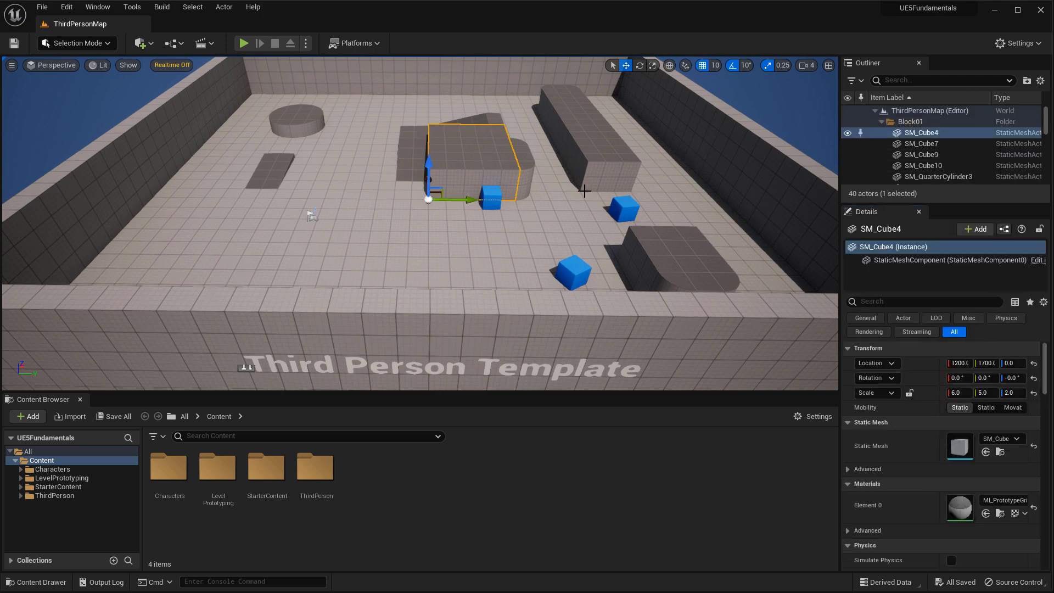
pyautogui.click(289, 119)
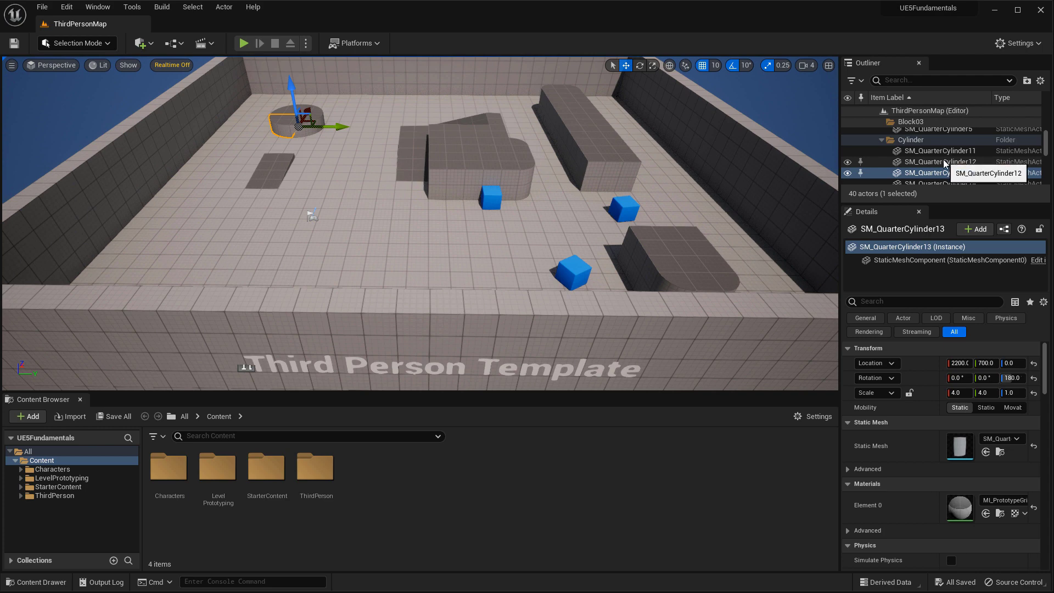
# - Select PostProcessVolume, SkyLight and the Cylinder folder's quarter cylinders in the Outliner to examine each actor's details
pyautogui.scroll(-3, 953, 167)
pyautogui.scroll(-1, 933, 156)
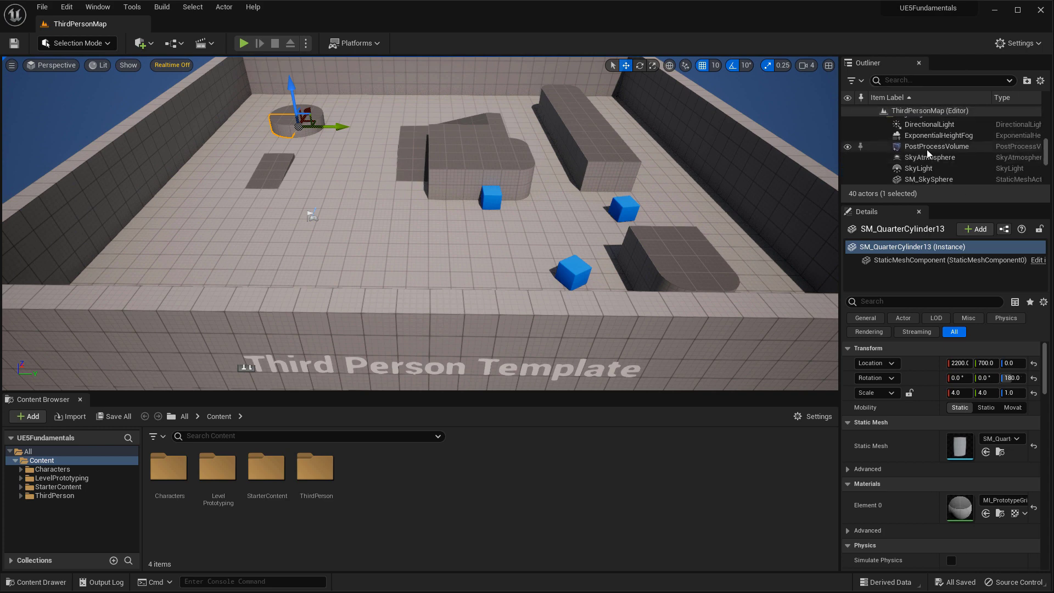
pyautogui.click(934, 146)
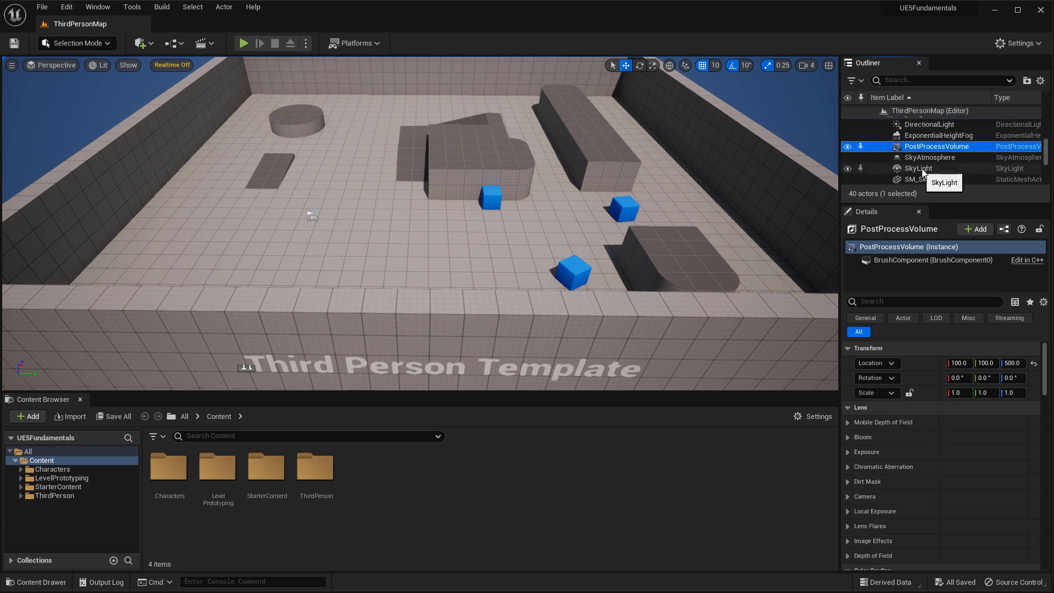
pyautogui.click(926, 159)
pyautogui.click(924, 168)
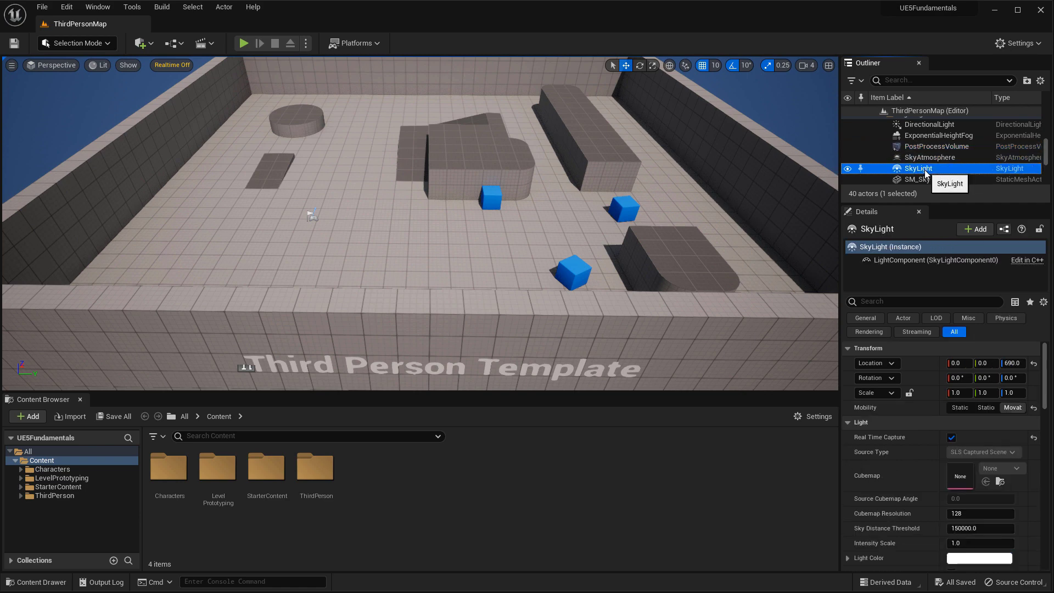
pyautogui.click(925, 135)
pyautogui.scroll(2, 930, 150)
pyautogui.click(936, 133)
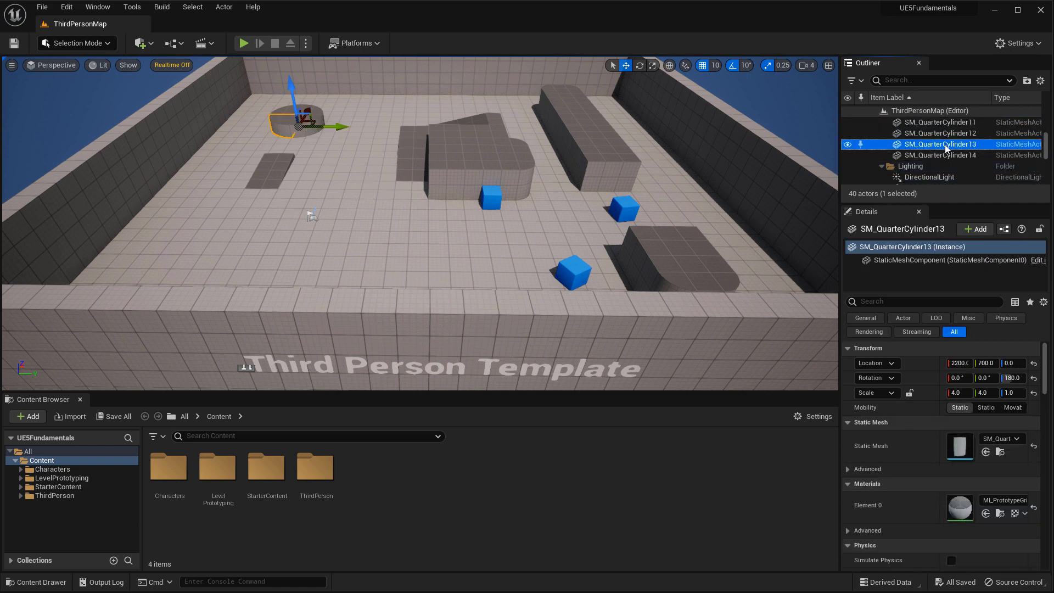
pyautogui.click(935, 122)
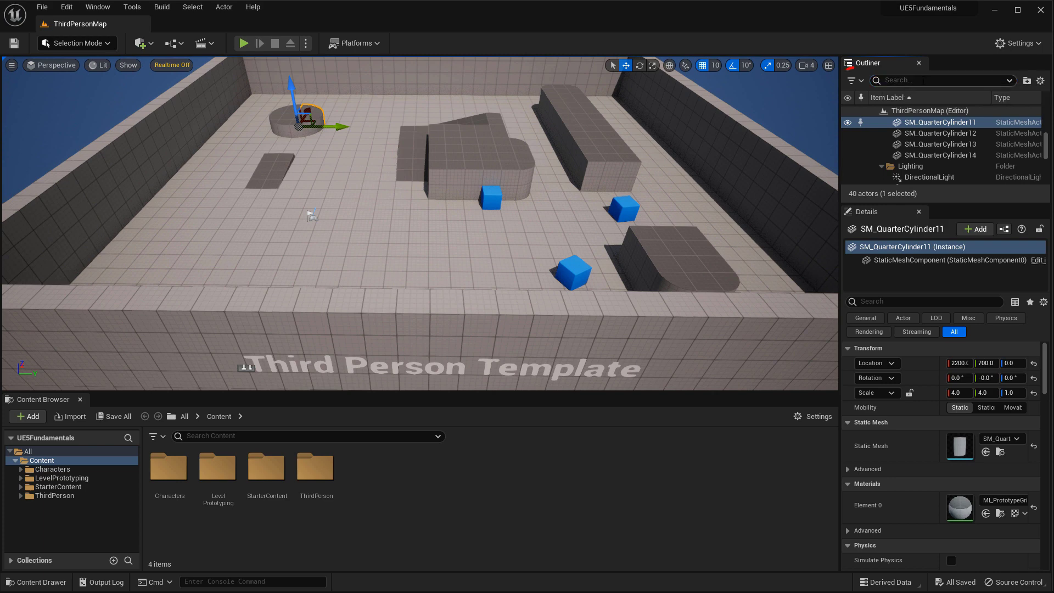
# - Review the Outliner's filter options and enlarge the Outliner's height so that more actors are listed
pyautogui.click(852, 81)
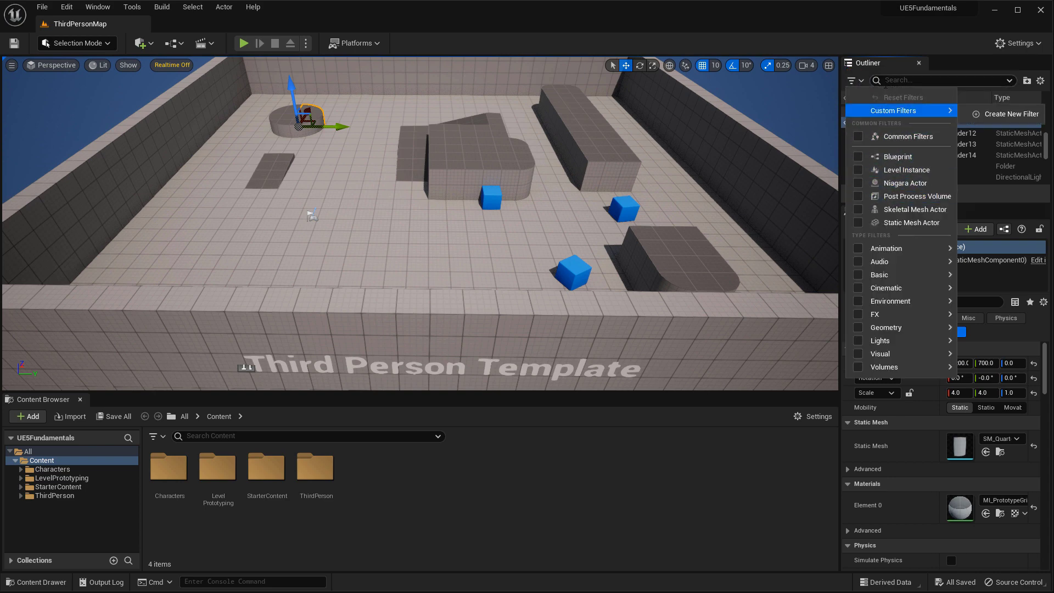
pyautogui.click(884, 82)
pyautogui.moveTo(898, 205); pyautogui.dragTo(898, 322)
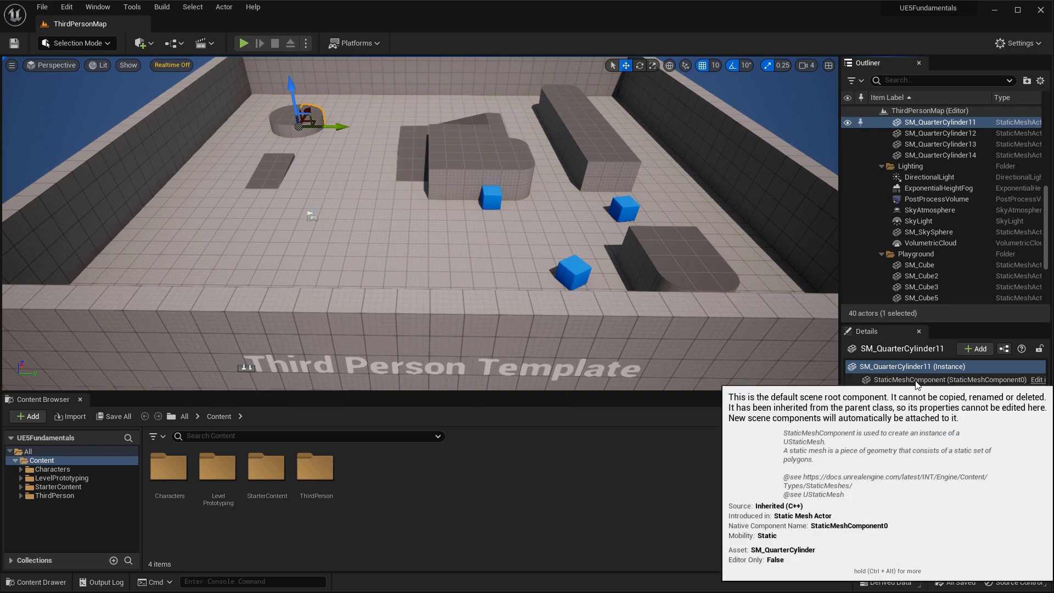
# - Clear the current selection and select DirectionalLight in the Lighting folder to examine its properties
pyautogui.press('Escape')
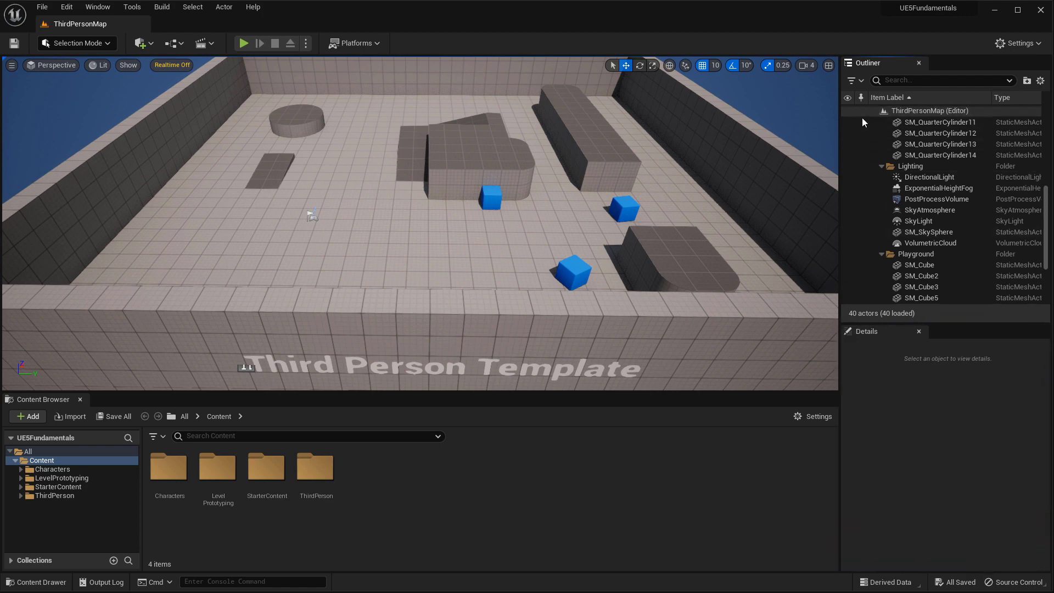
pyautogui.click(930, 177)
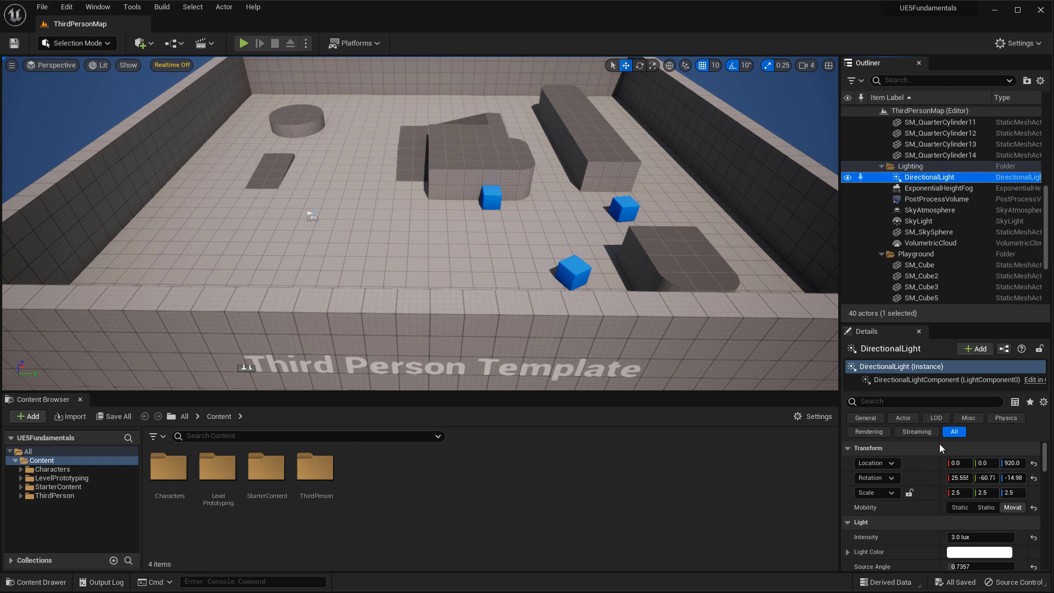
pyautogui.scroll(-10, 934, 538)
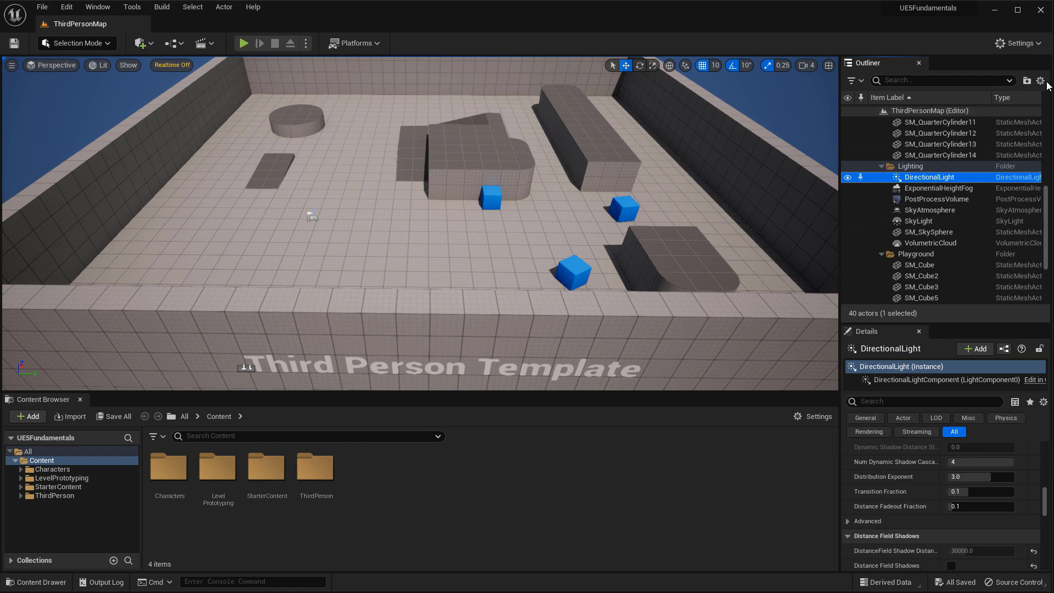
# - Open the level's World Settings alongside the Details
pyautogui.click(1041, 47)
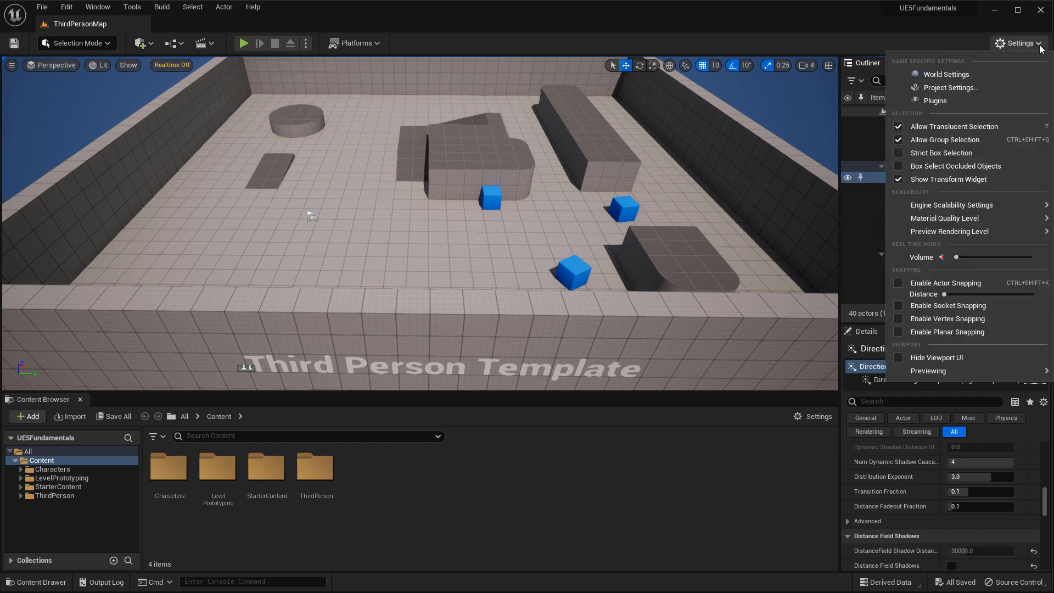
pyautogui.click(946, 75)
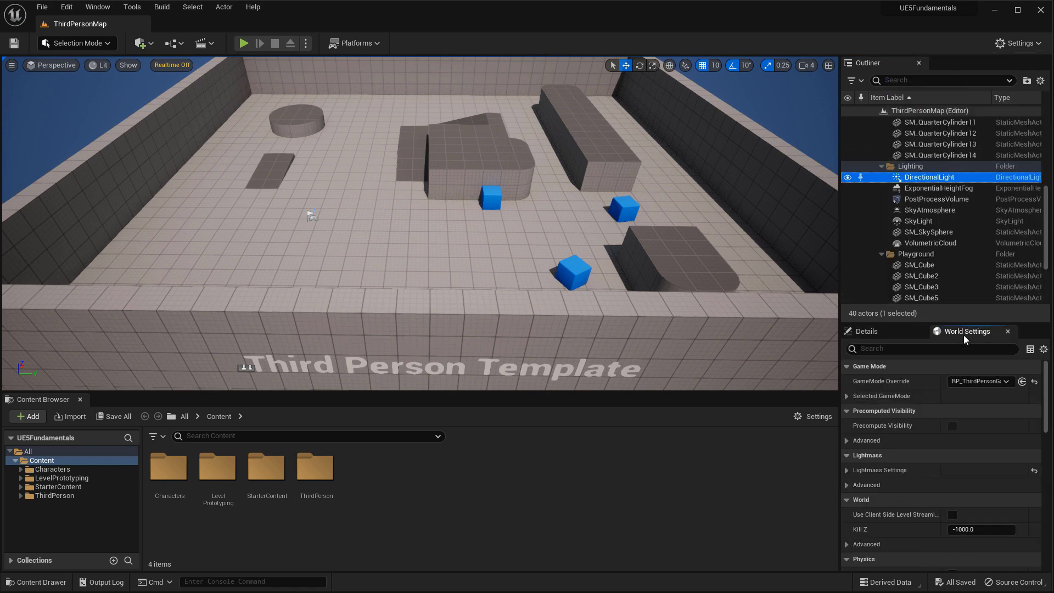
pyautogui.click(924, 325)
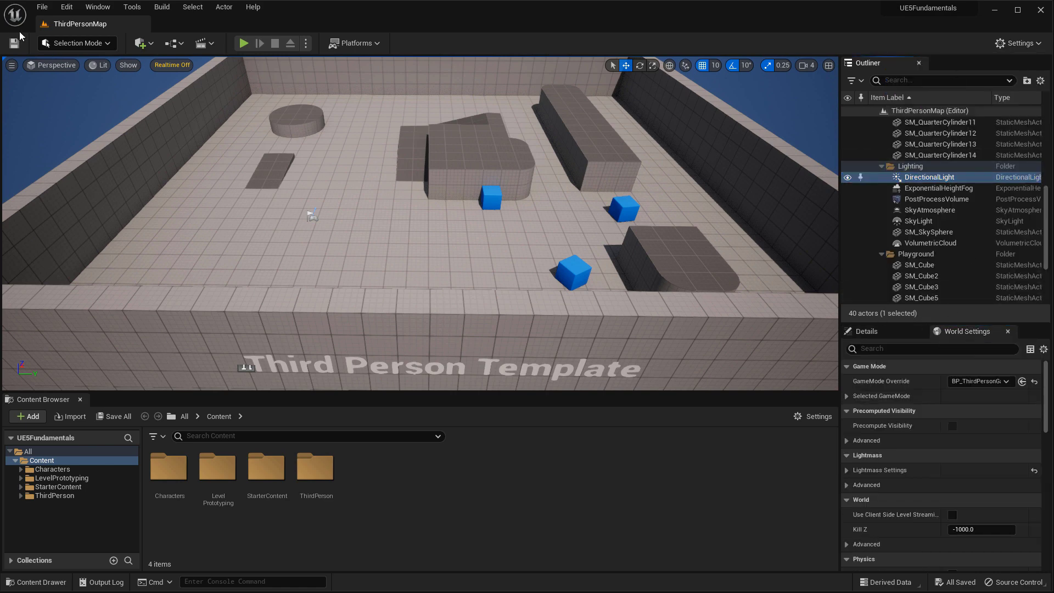
pyautogui.click(98, 6)
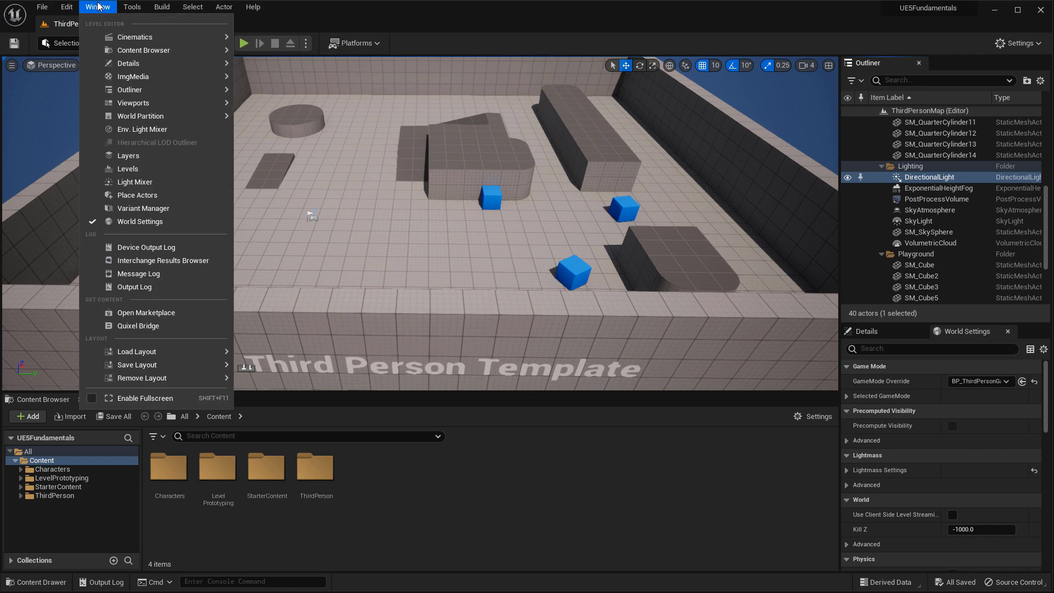
pyautogui.click(157, 222)
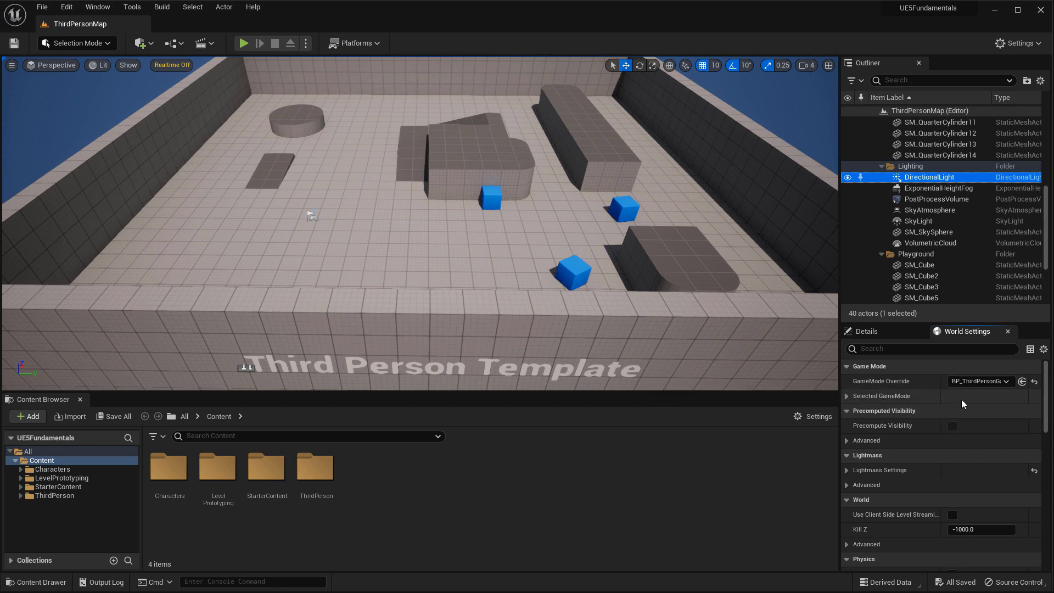
# - Examine the level's Lightmass, World and Physics settings and return to the DirectionalLight details
pyautogui.scroll(-2, 986, 403)
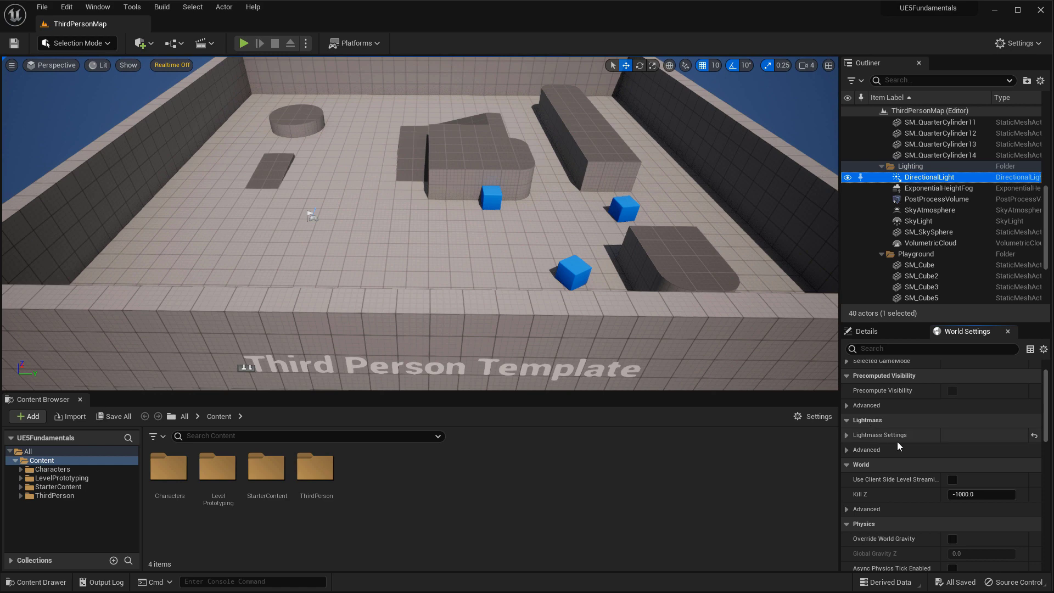
pyautogui.scroll(-1, 897, 442)
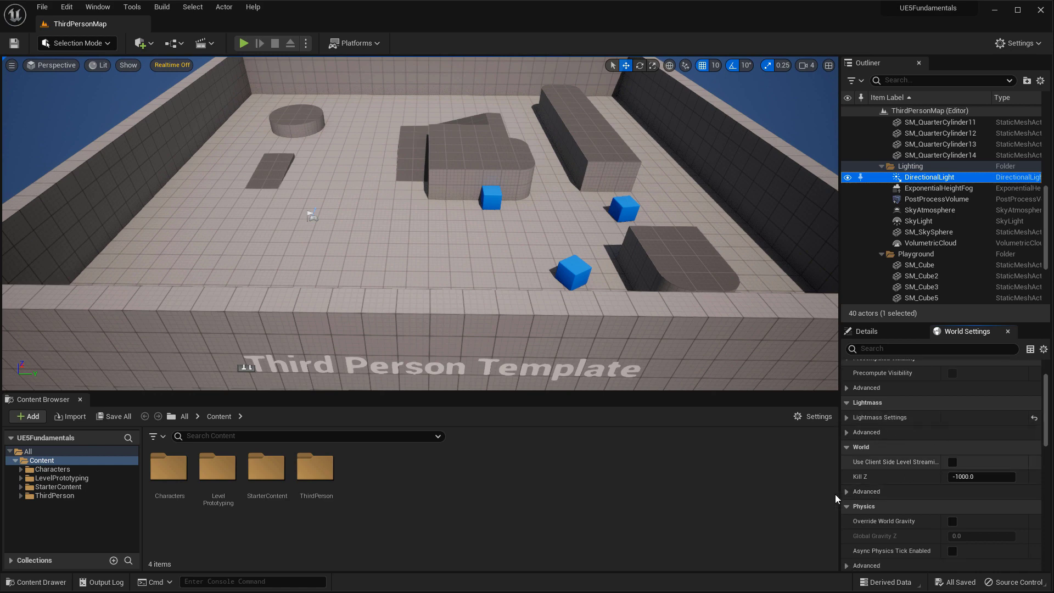
pyautogui.scroll(-2, 902, 537)
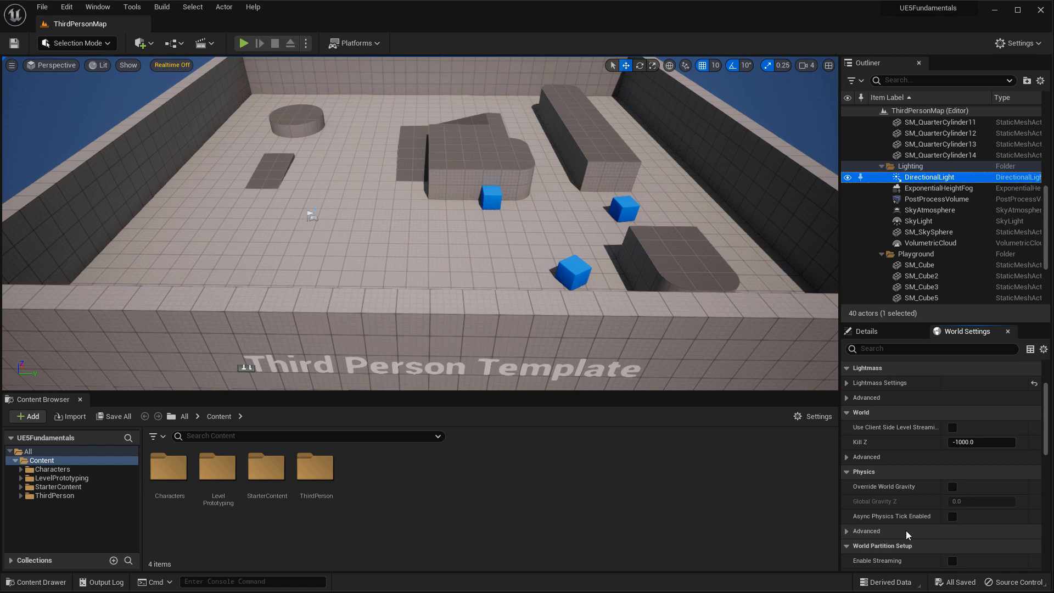
pyautogui.click(866, 331)
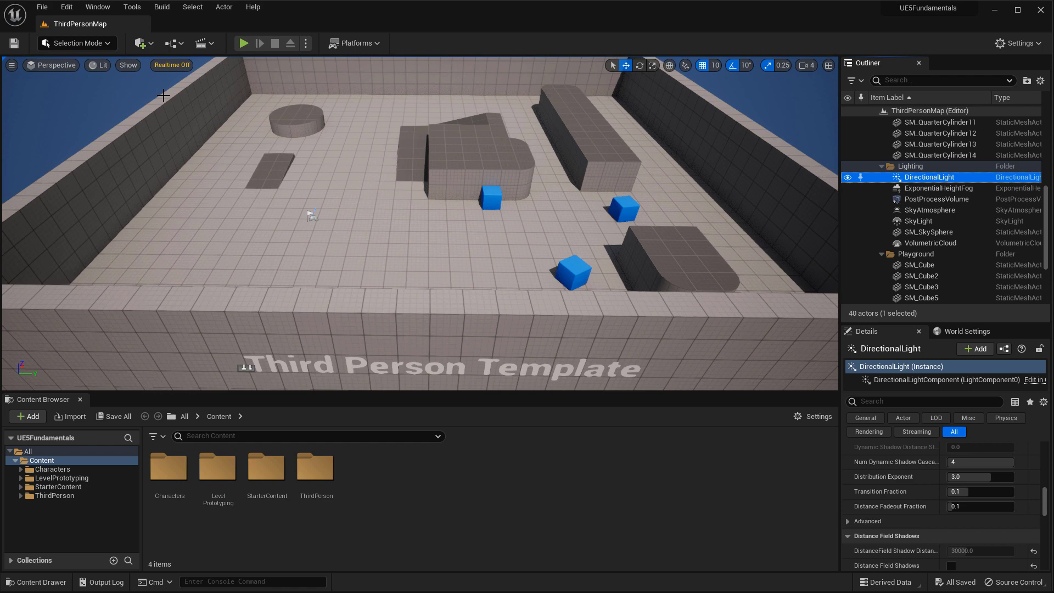
# - Examine the viewport's camera view, view mode and show options
pyautogui.click(48, 67)
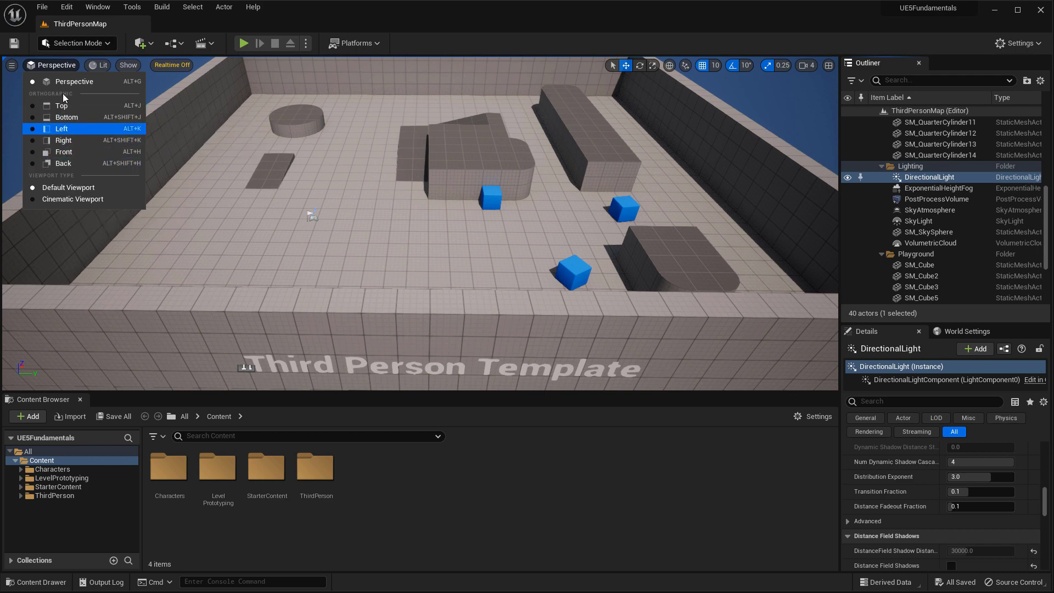
pyautogui.click(100, 66)
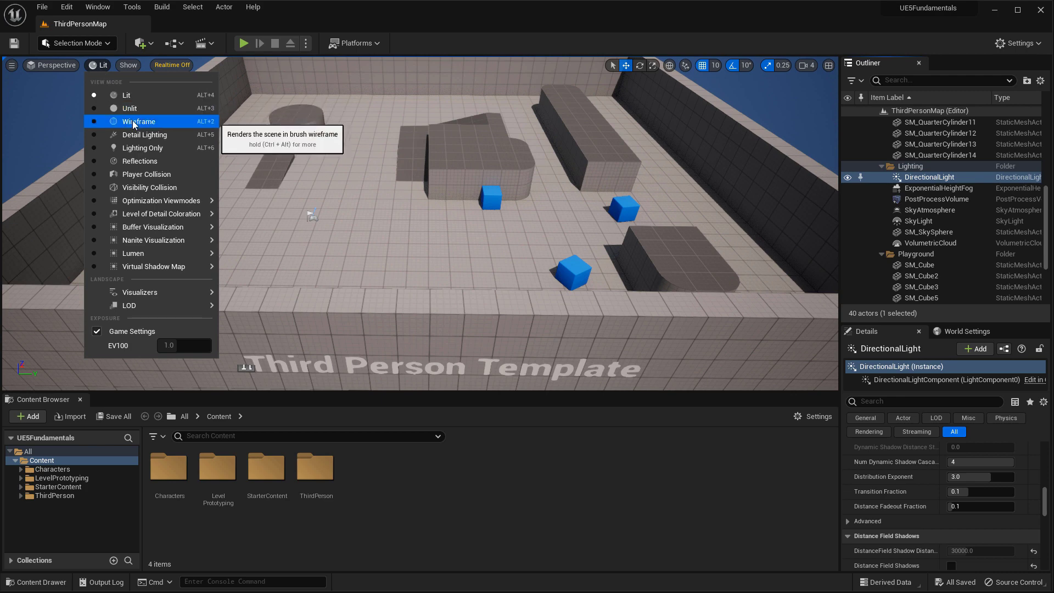
pyautogui.click(126, 66)
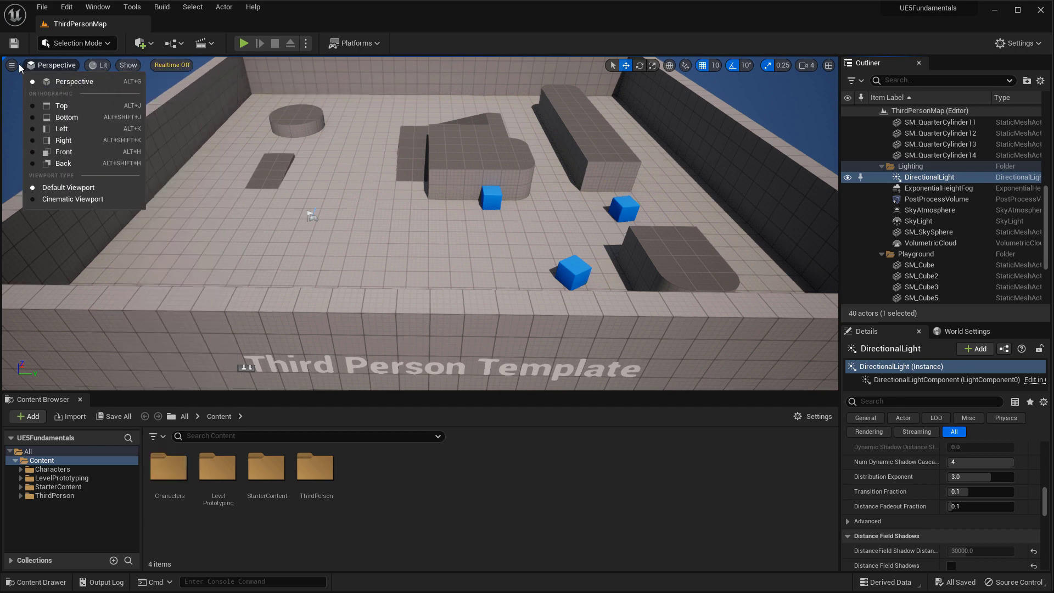
# - Turn Realtime on and back off for the viewport, and review the other viewport options
pyautogui.moveTo(11, 66)
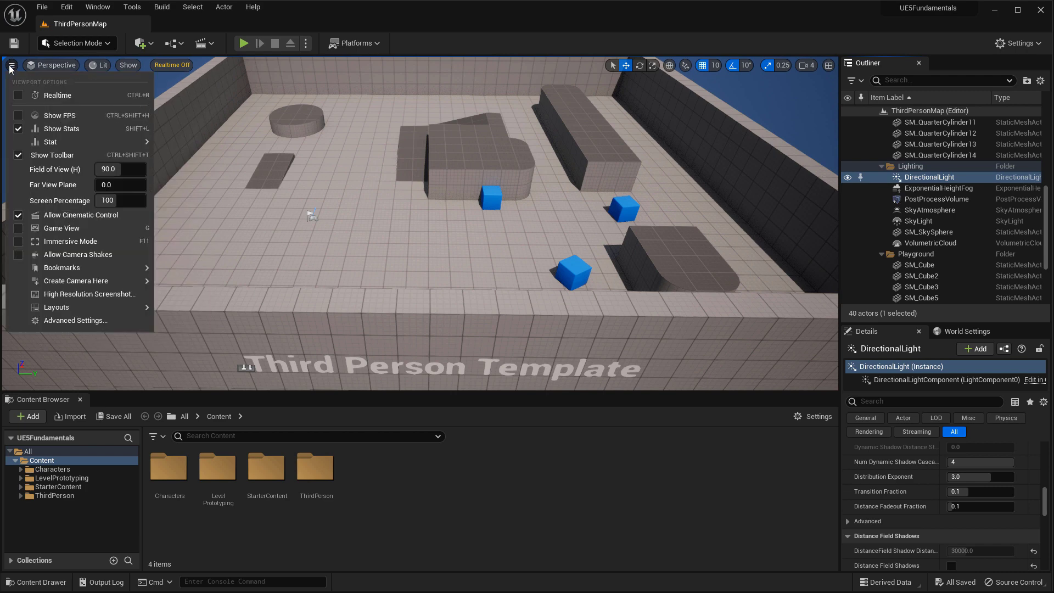
pyautogui.click(19, 97)
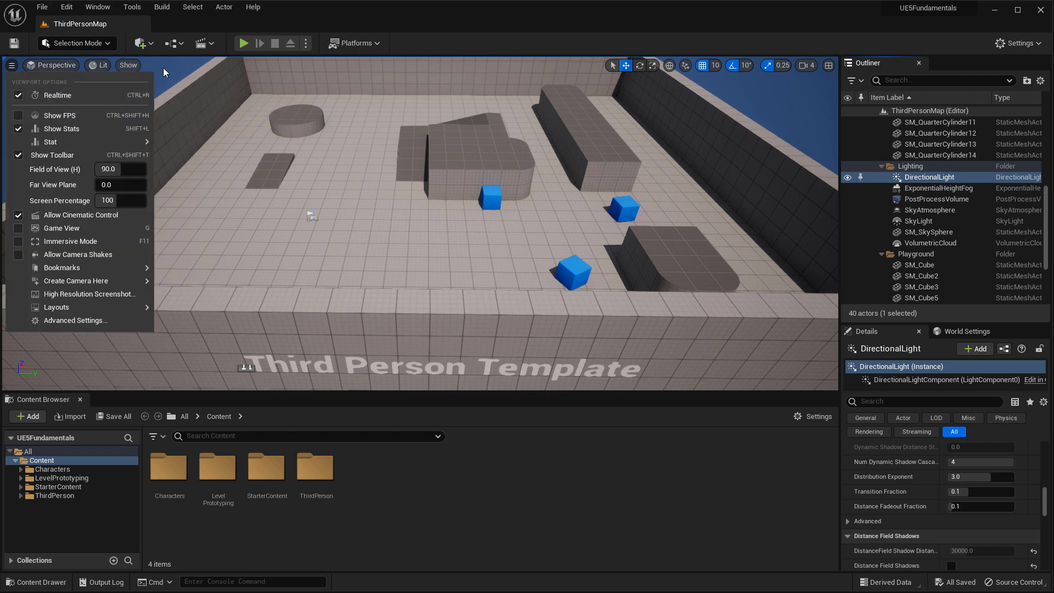
pyautogui.click(11, 66)
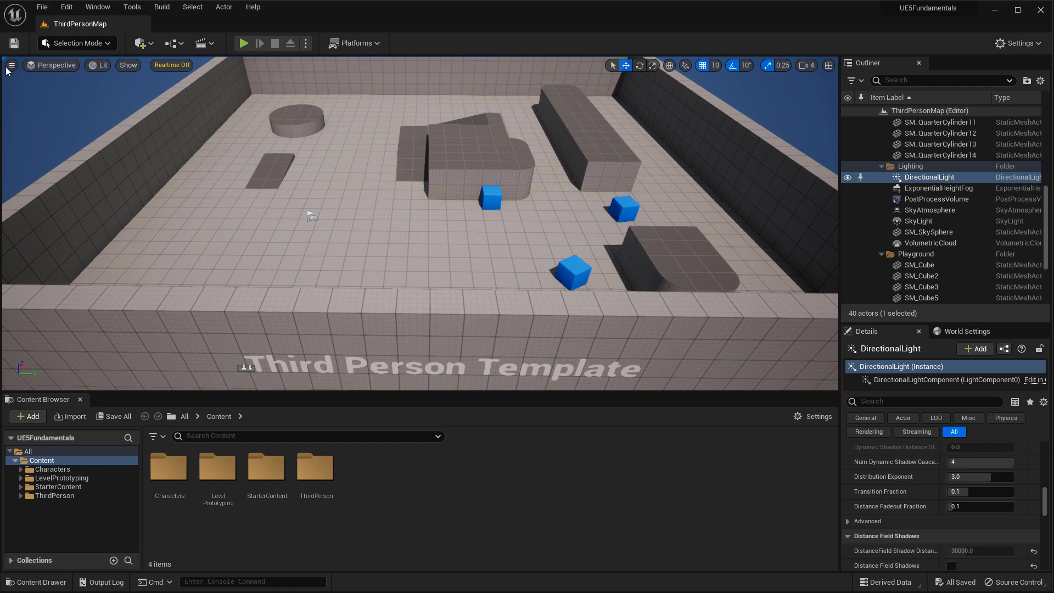
pyautogui.click(13, 68)
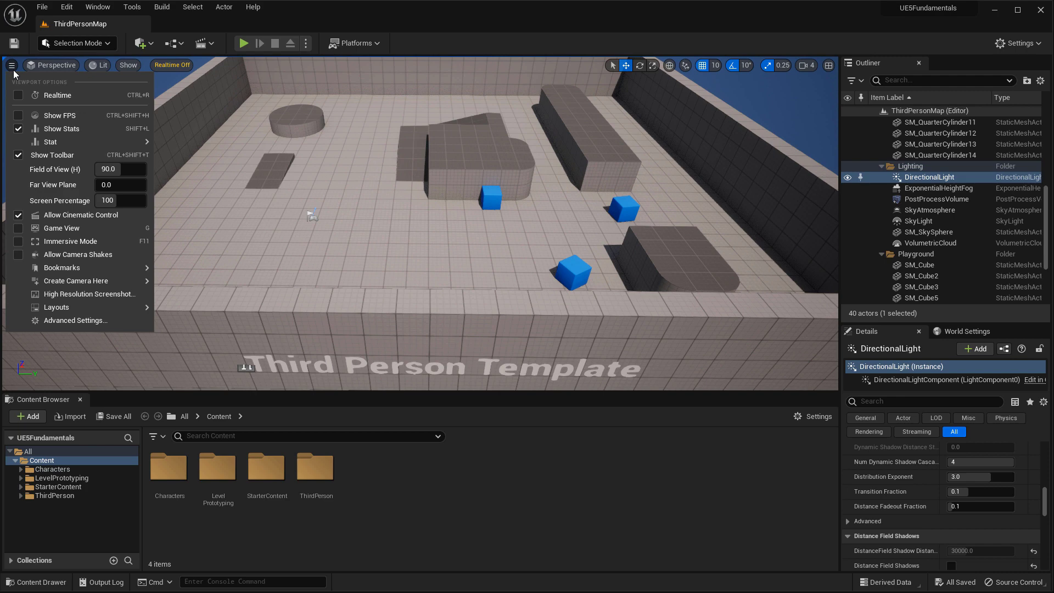
pyautogui.click(13, 69)
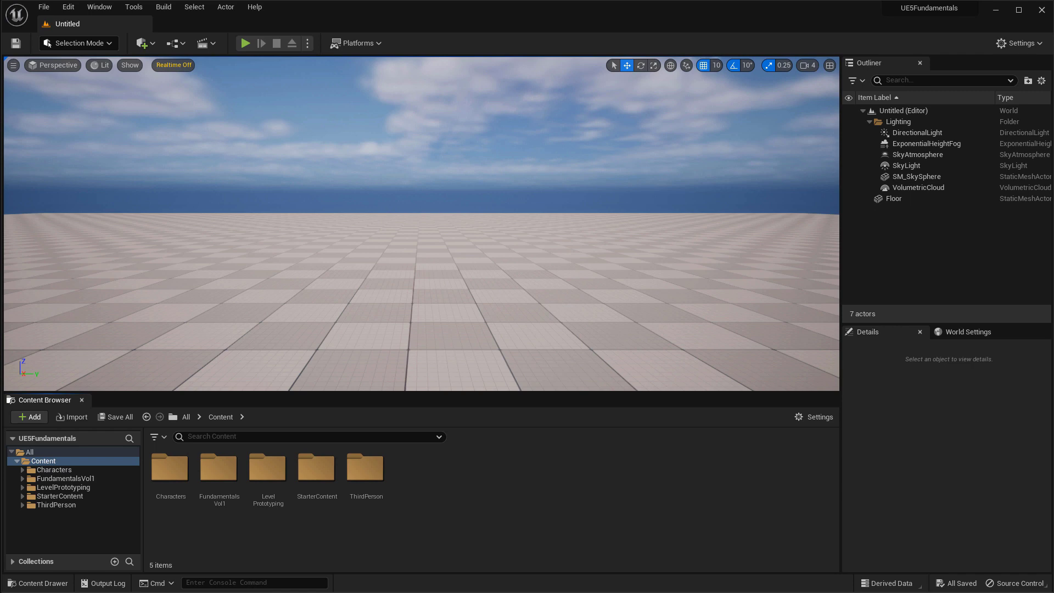
# - Close the docked Content Browser, and show and hide the Content Drawer
pyautogui.click(82, 400)
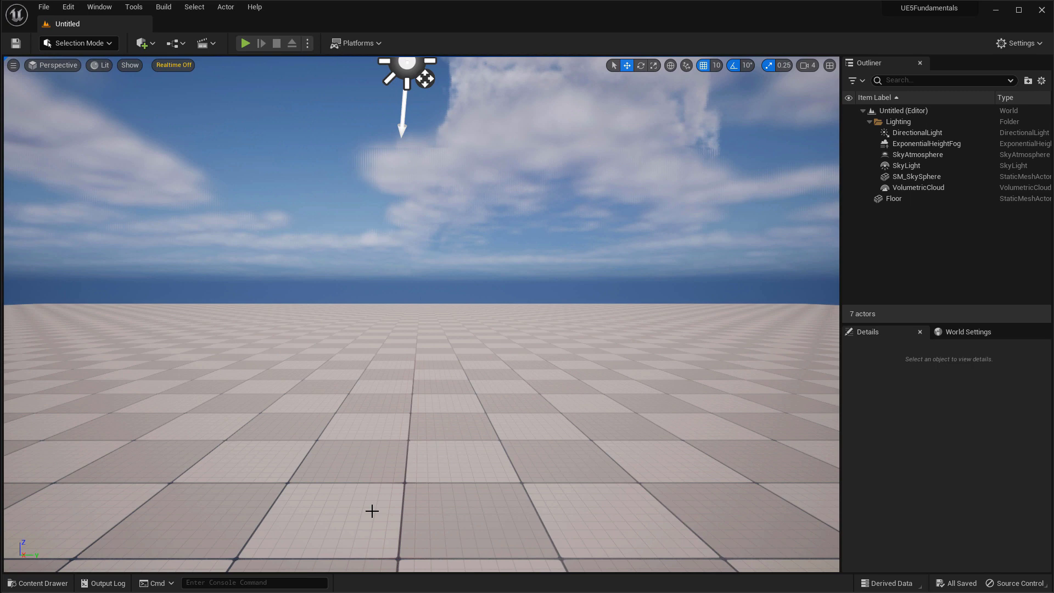
pyautogui.hotkey('ctrl', 'space')
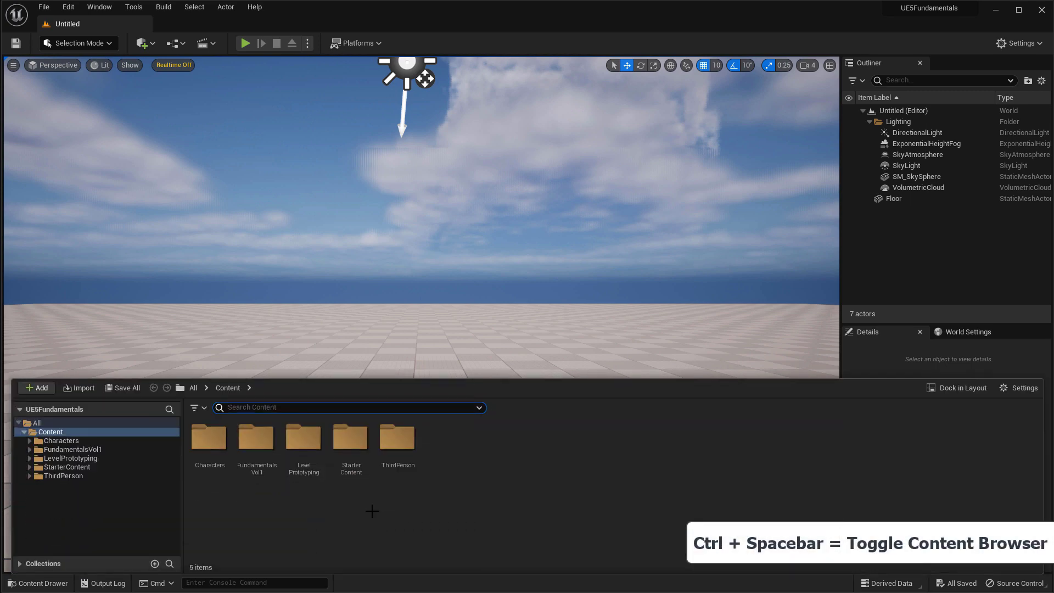
pyautogui.hotkey('ctrl', 'space')
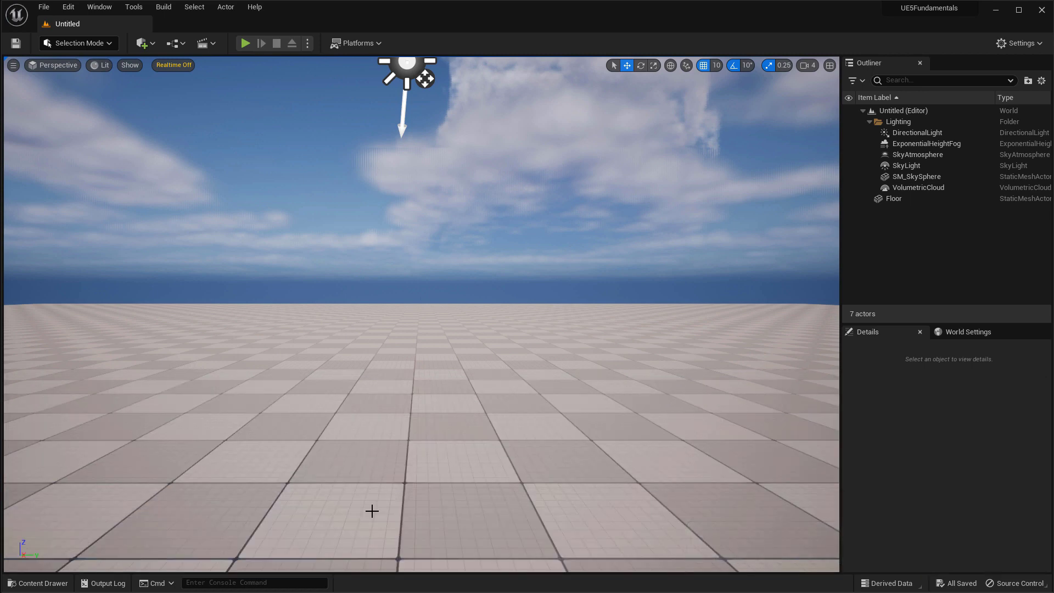
# - Open the Content Drawer and dock it in the editor layout
pyautogui.click(40, 584)
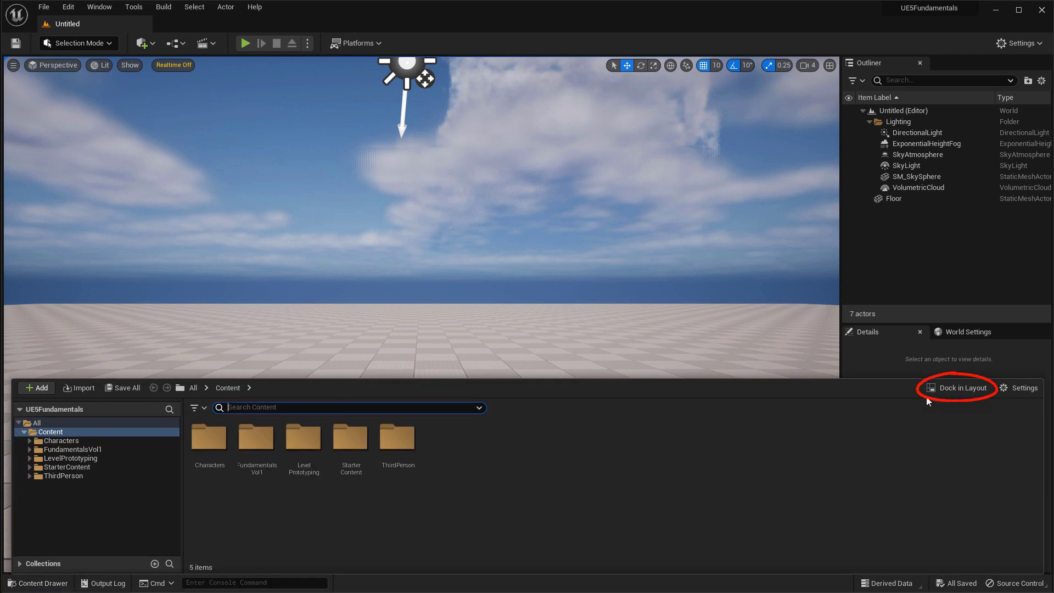
pyautogui.click(960, 389)
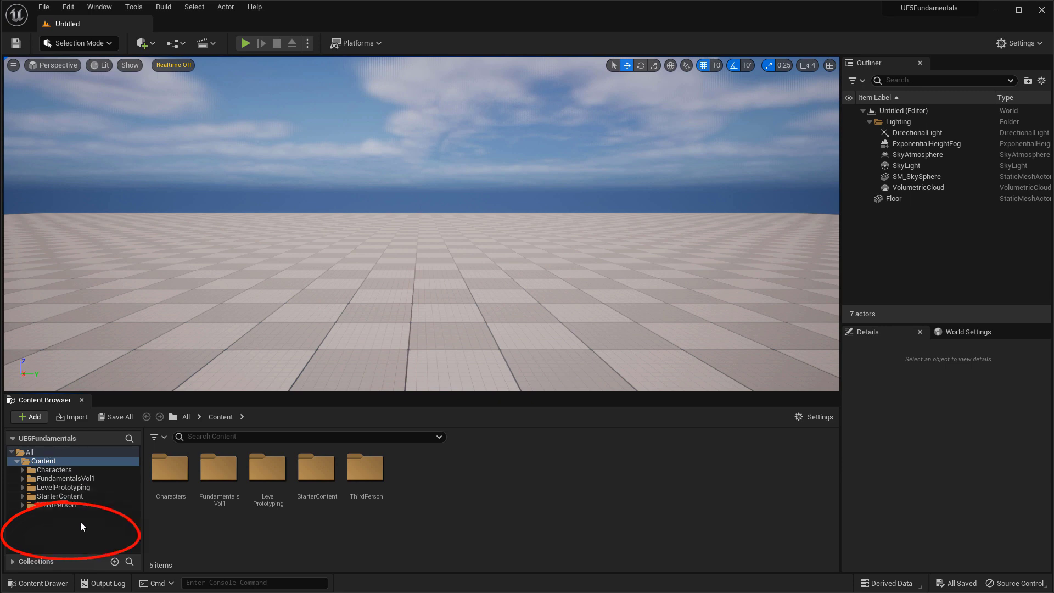
# - Review the folder options in the source tree and the asset creation options inside the FundamentalsVol1 folder
pyautogui.rightClick(61, 524)
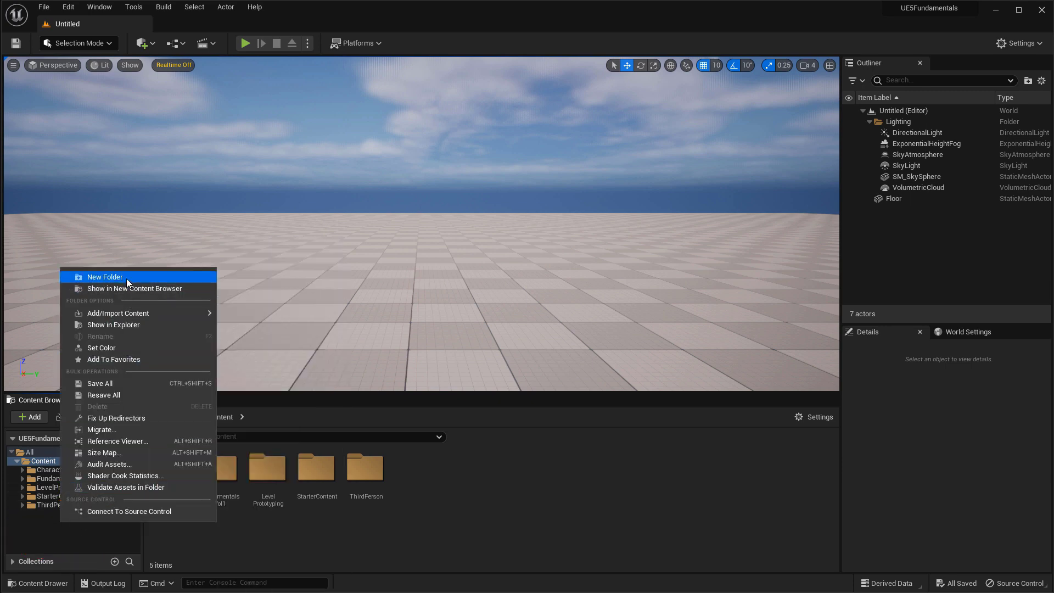
pyautogui.click(44, 470)
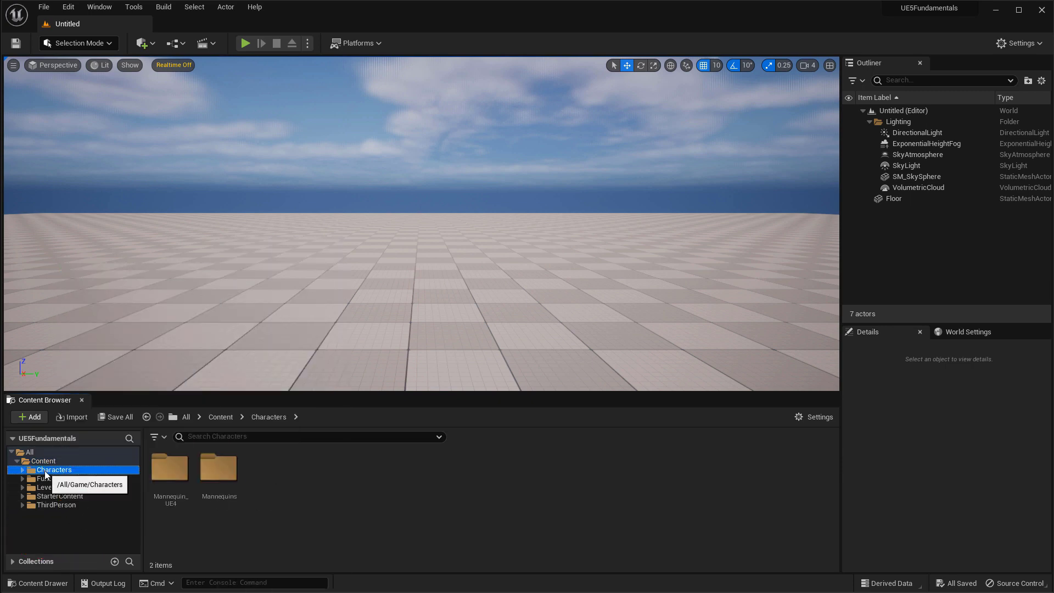
pyautogui.click(48, 478)
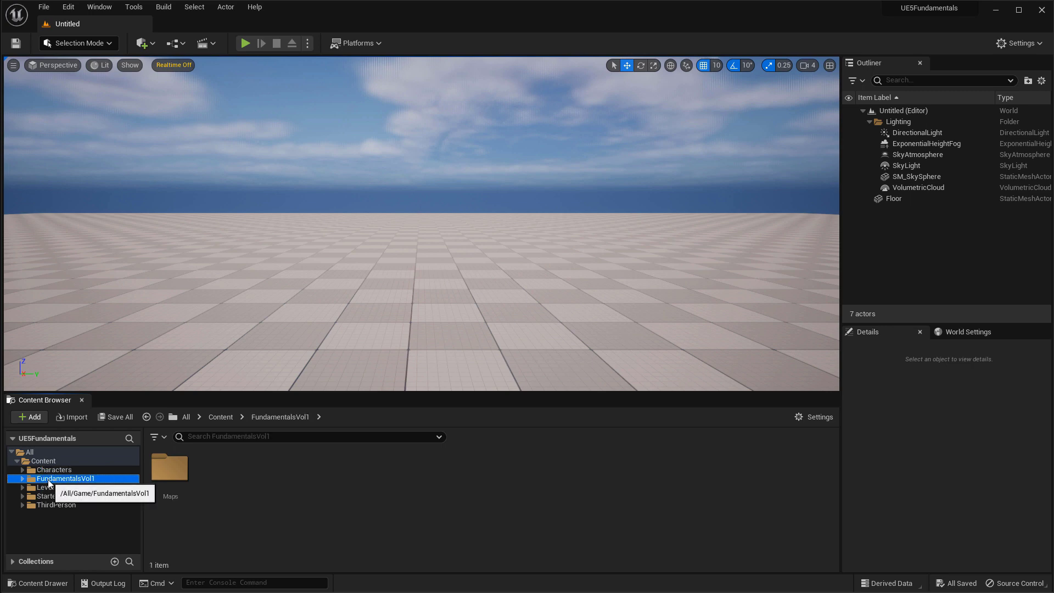
pyautogui.click(57, 487)
pyautogui.click(55, 478)
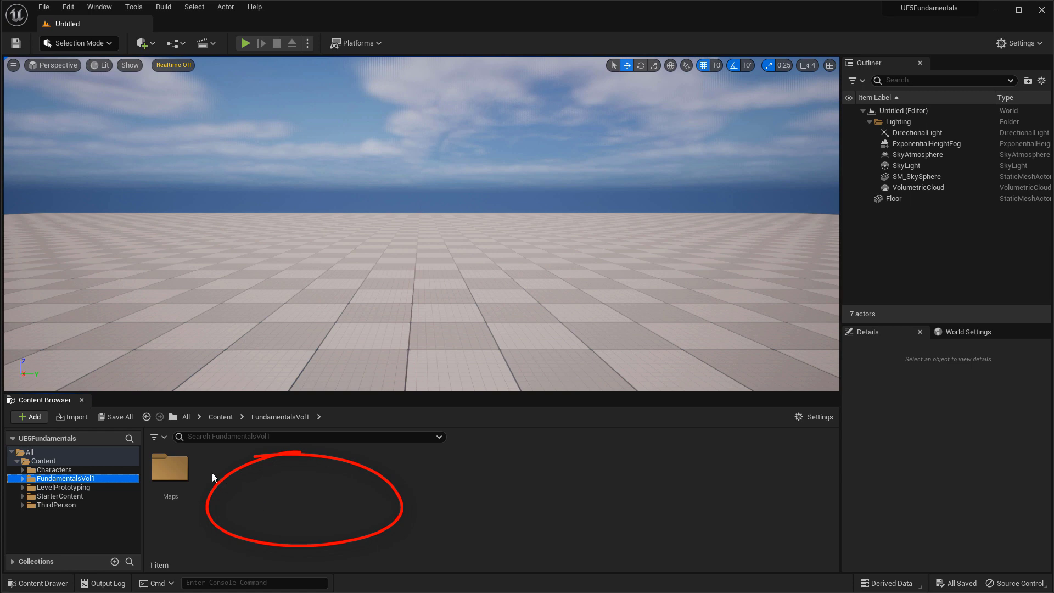
pyautogui.rightClick(239, 486)
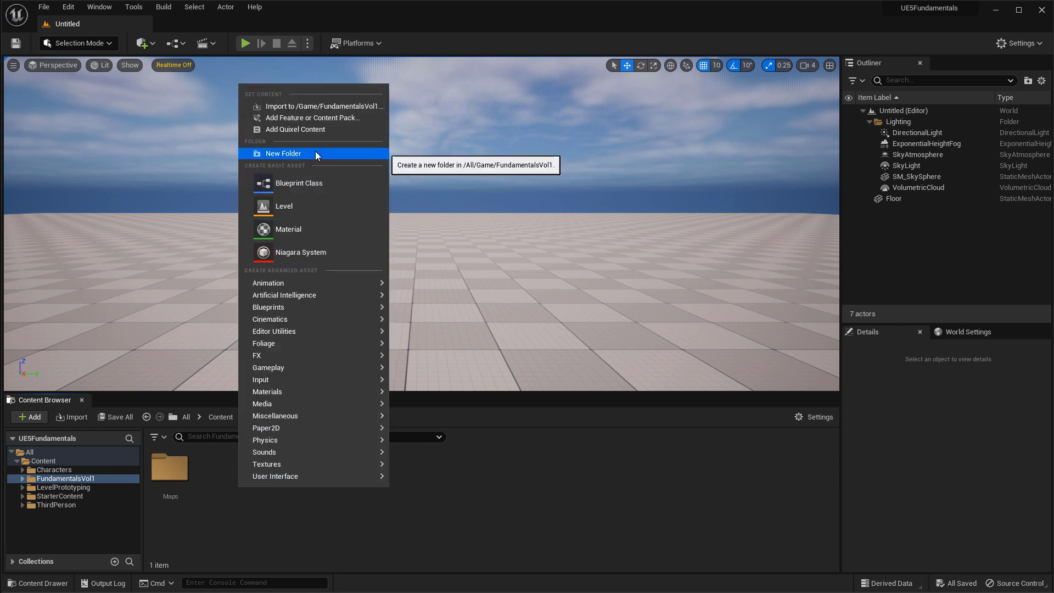
pyautogui.click(433, 516)
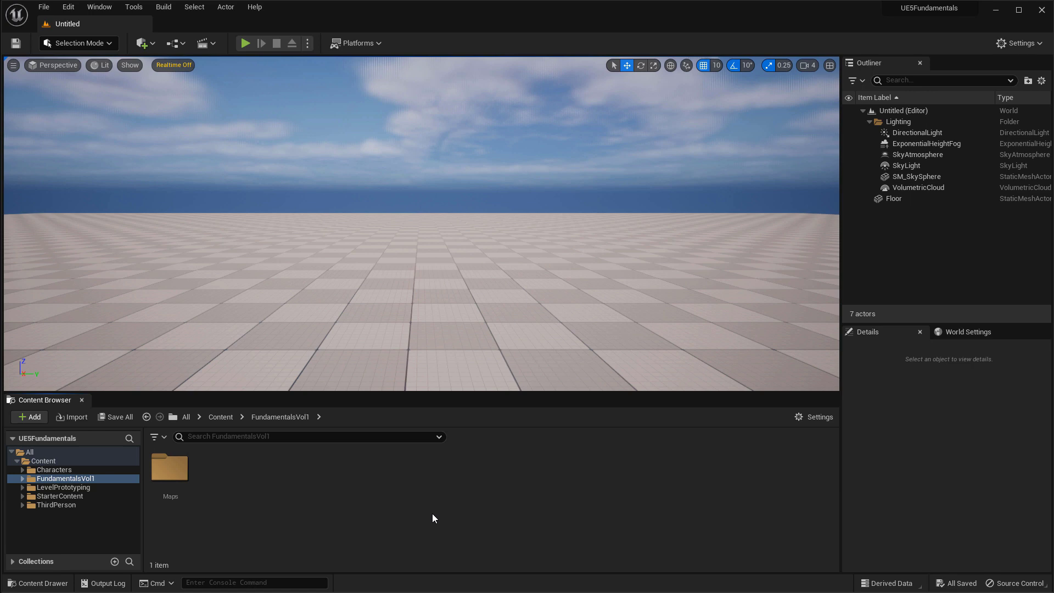
# - Browse the LevelPrototyping folder and the StarterContent Materials folder, and return to the Content folder
pyautogui.click(85, 487)
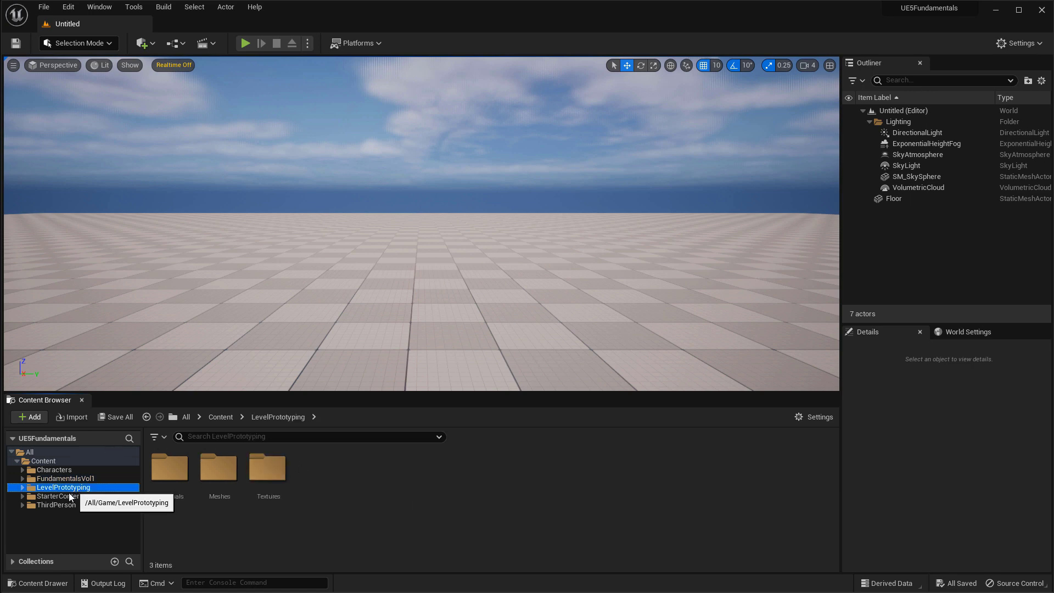
pyautogui.click(77, 496)
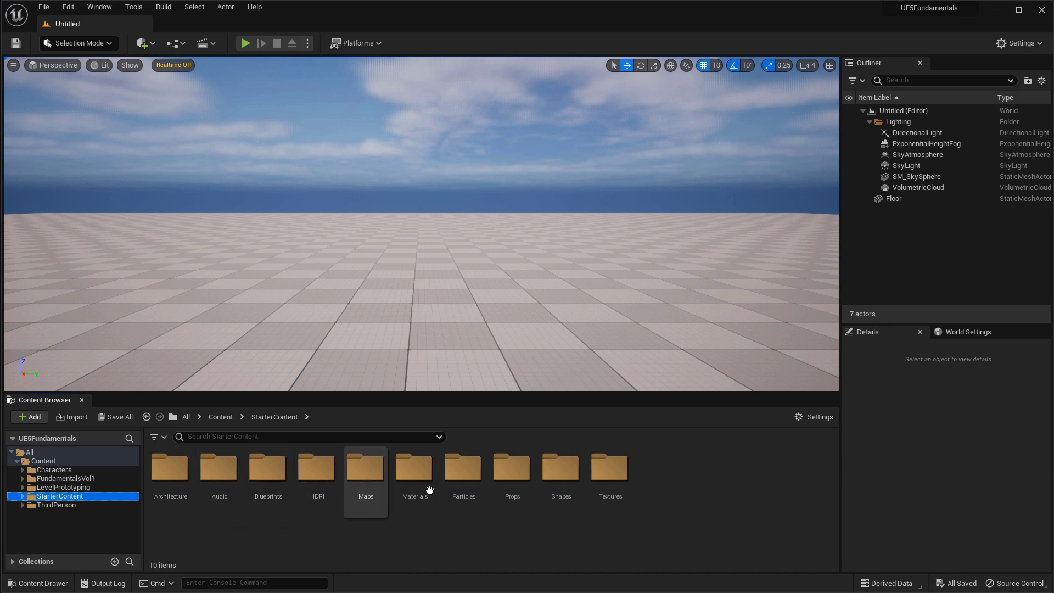
pyautogui.doubleClick(415, 477)
pyautogui.scroll(-2, 483, 526)
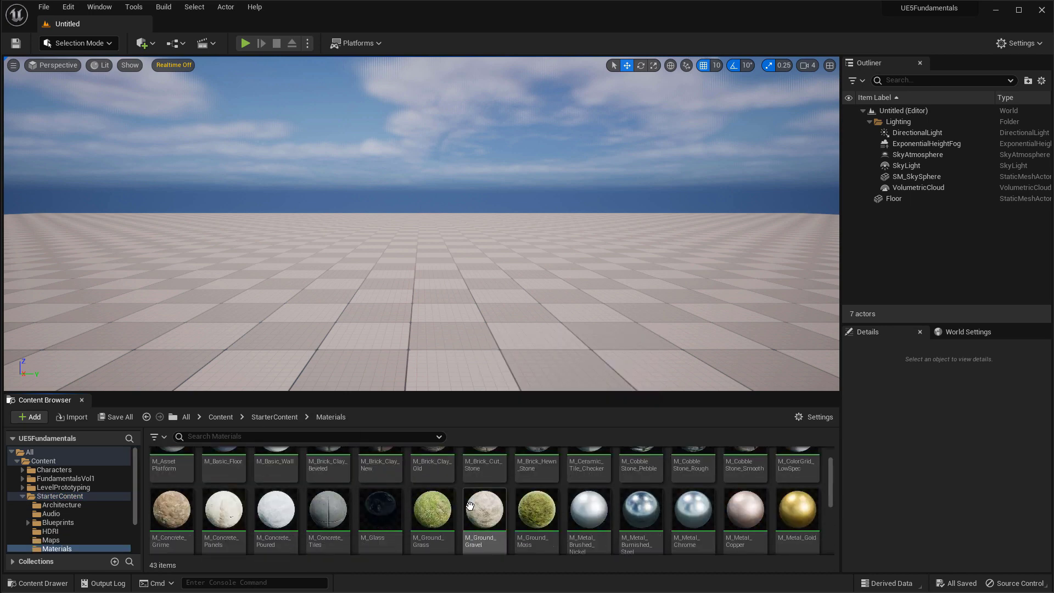
pyautogui.scroll(2, 478, 510)
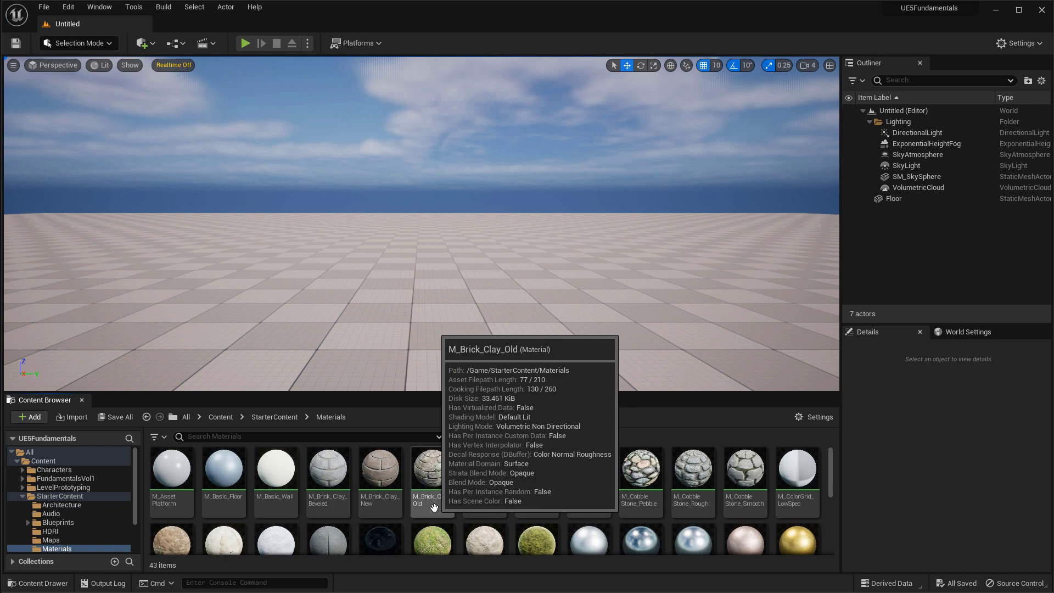
pyautogui.click(55, 496)
pyautogui.click(44, 461)
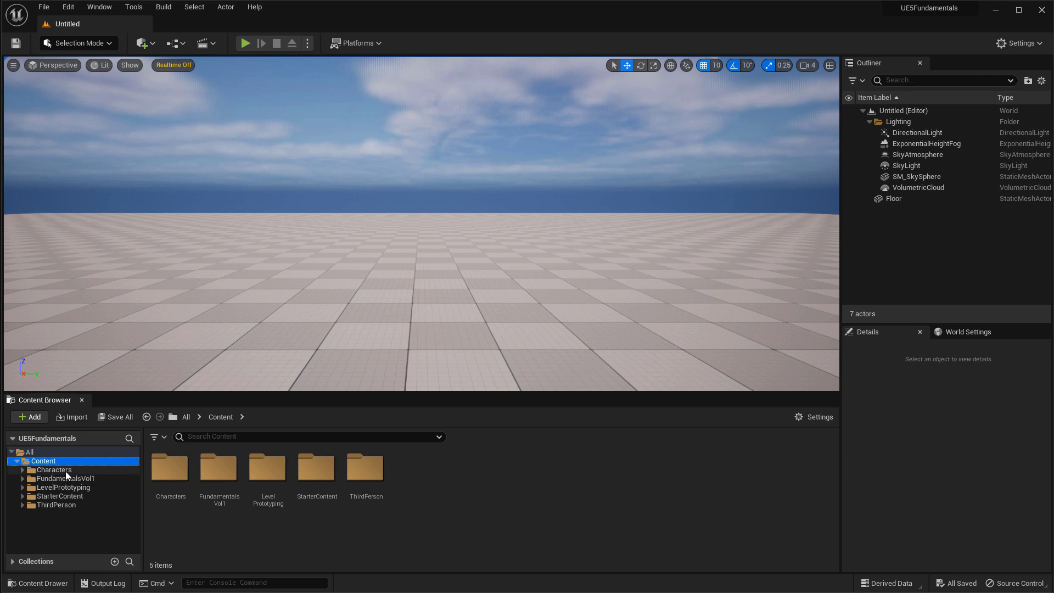
# - Search the Content folder for "wall" and clear the search
pyautogui.click(261, 439)
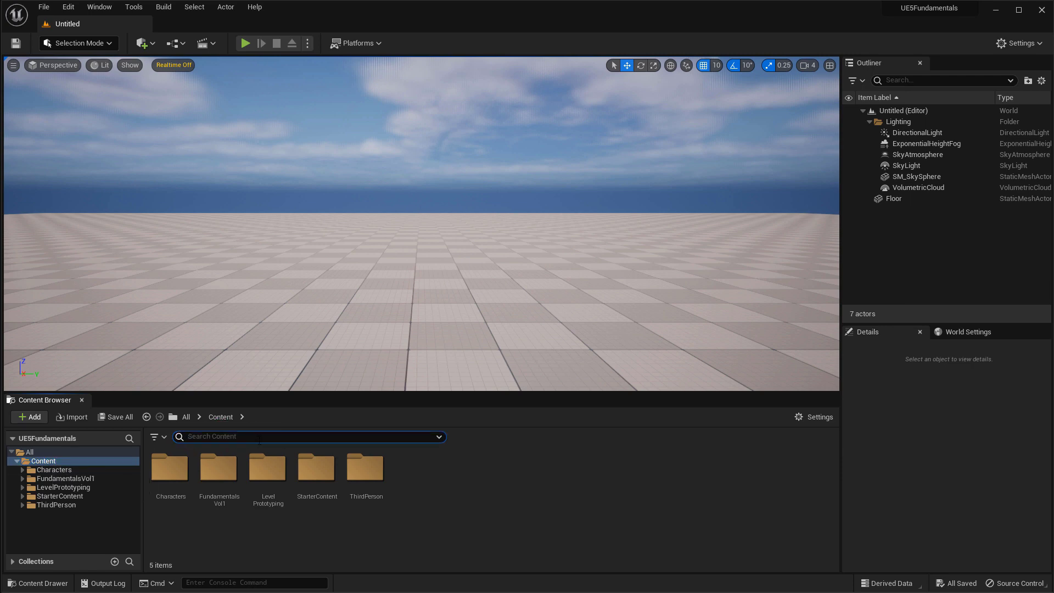
pyautogui.write('wall')
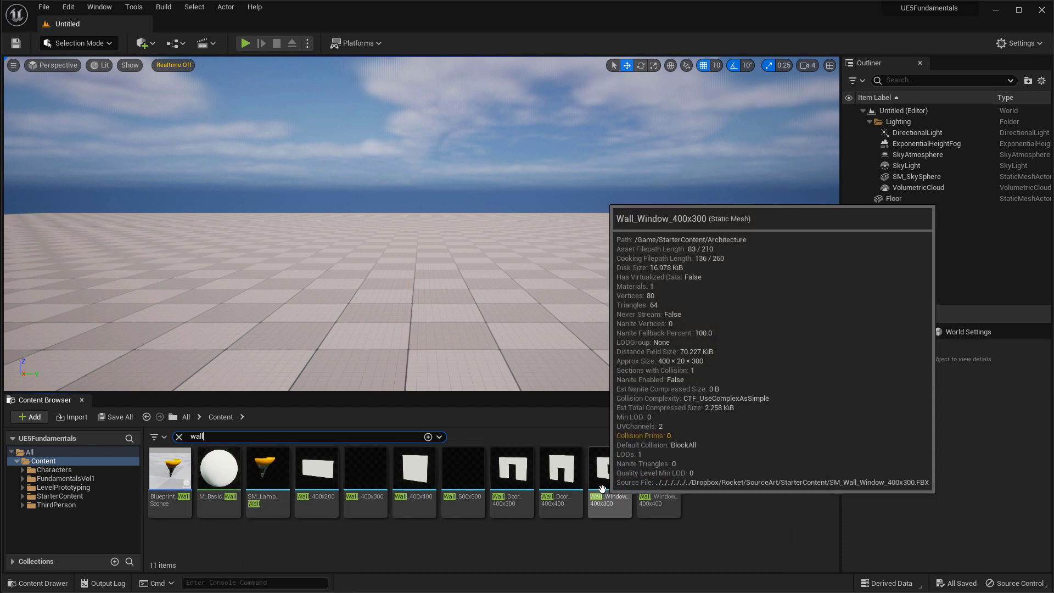
pyautogui.moveTo(227, 476)
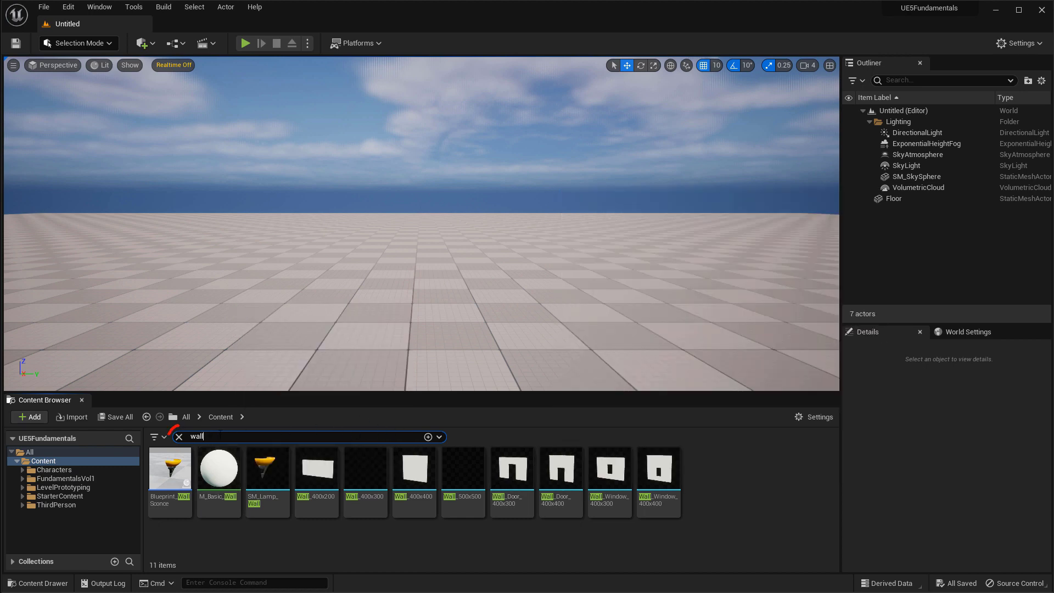
pyautogui.click(179, 438)
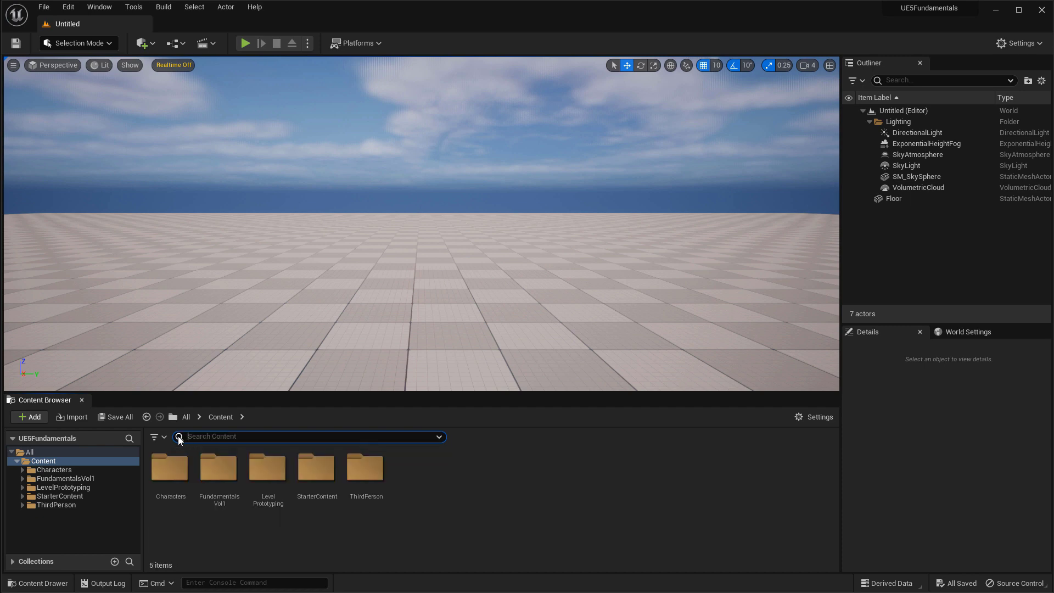
# - Search for "wall" again, compare the results in the FundamentalsVol1 folder, and return to the Content folder with the search cleared
pyautogui.write('w')
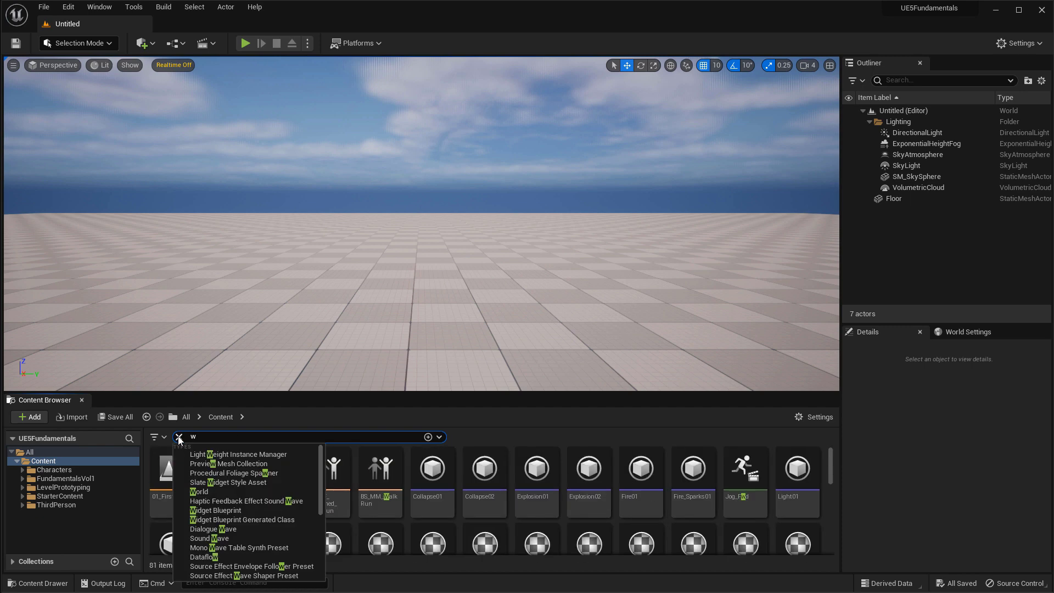
pyautogui.write('all')
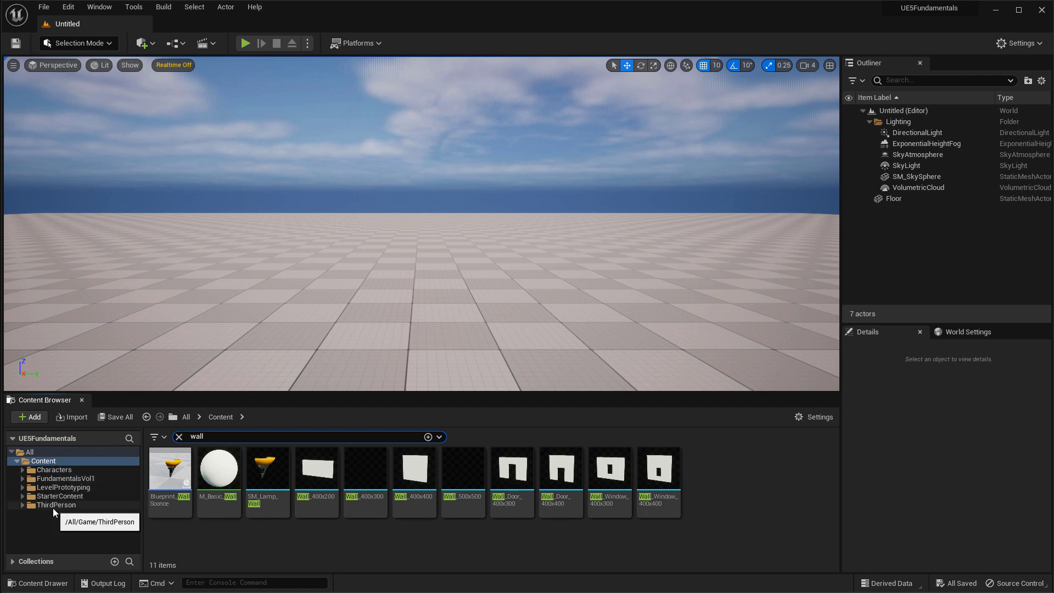
pyautogui.click(47, 478)
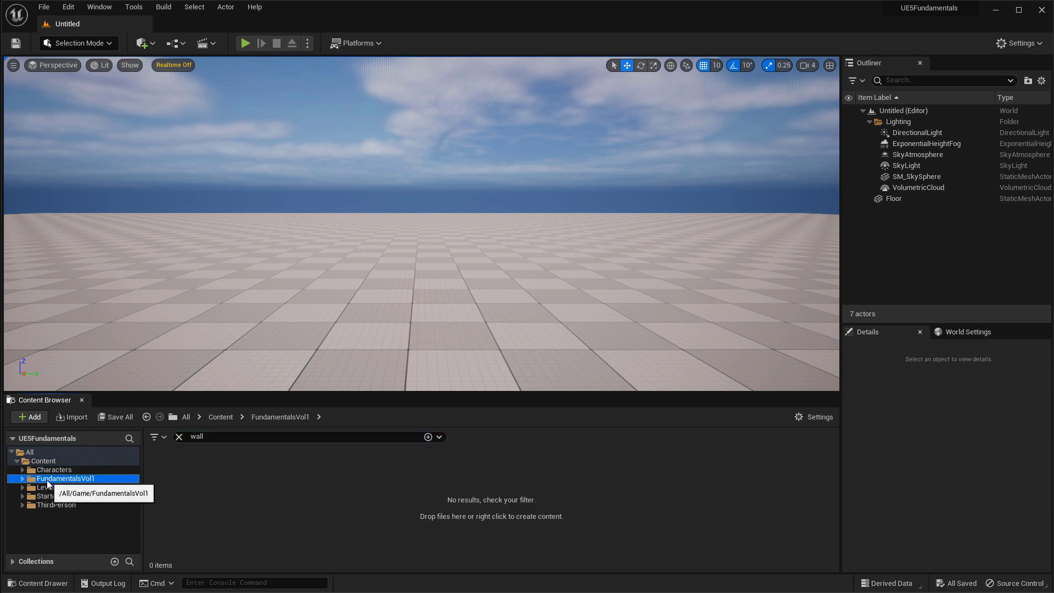
pyautogui.click(214, 438)
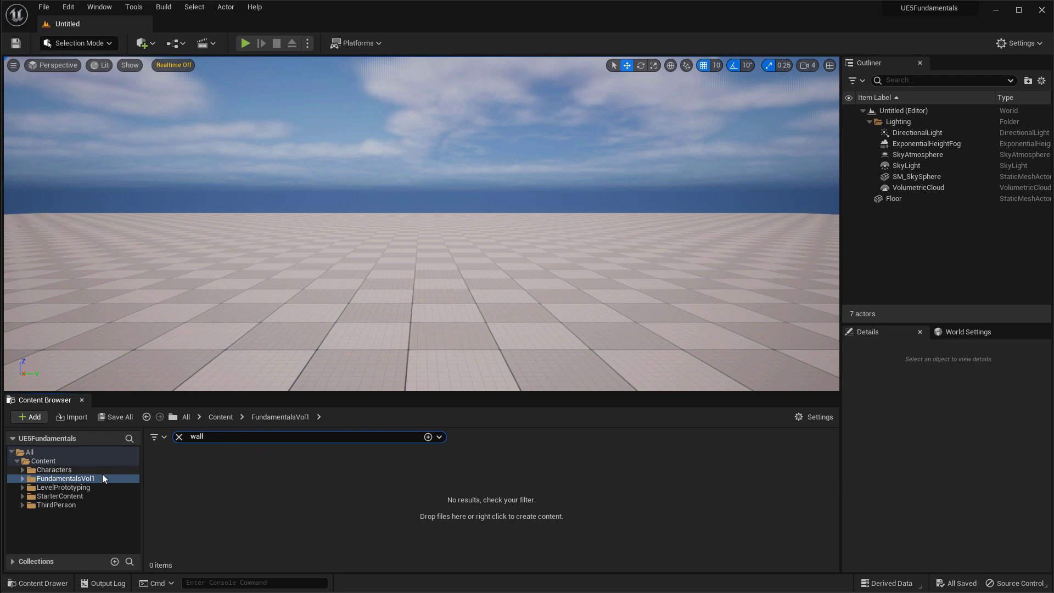
pyautogui.click(44, 463)
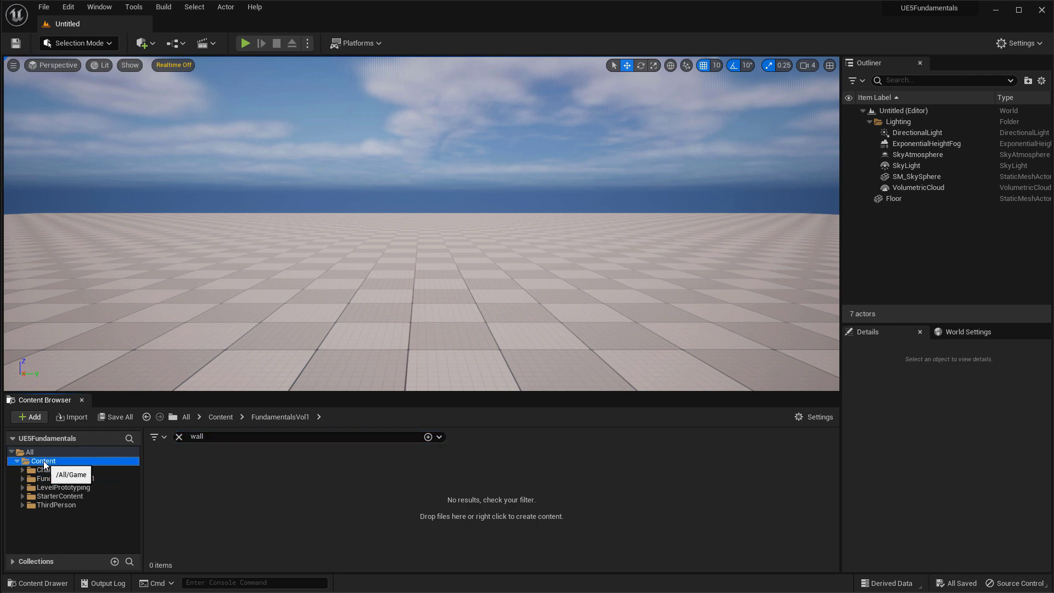
pyautogui.click(60, 496)
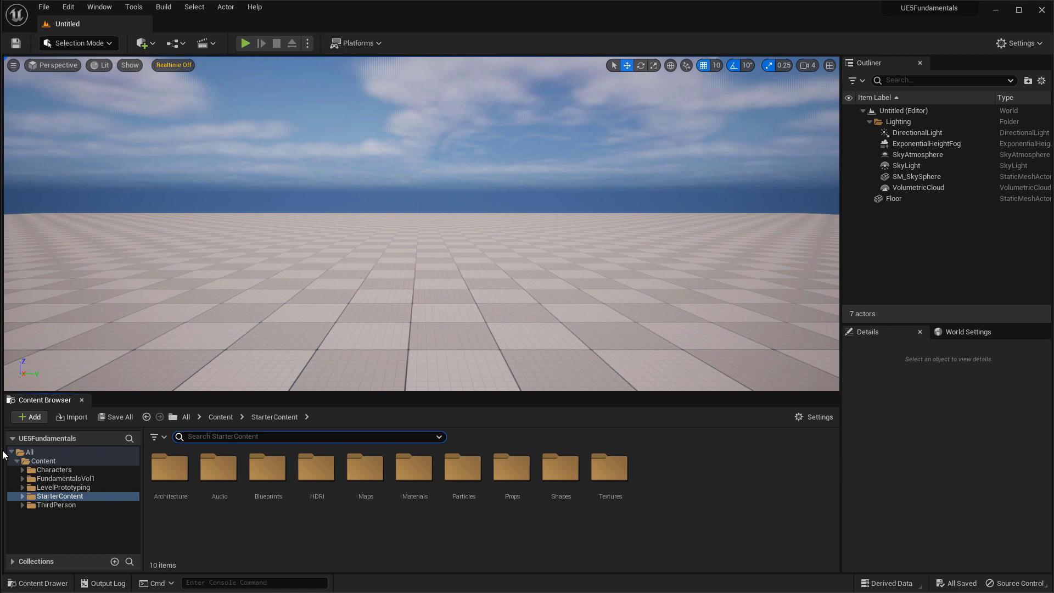
pyautogui.click(57, 463)
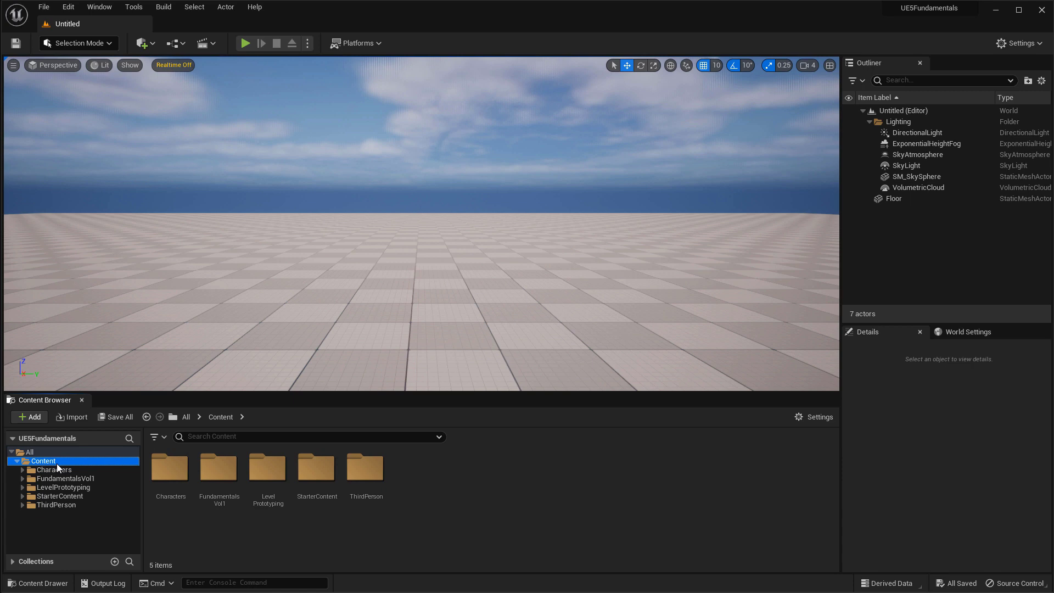
# - Filter the Content folder by Static Mesh and look through the filtered assets
pyautogui.click(158, 438)
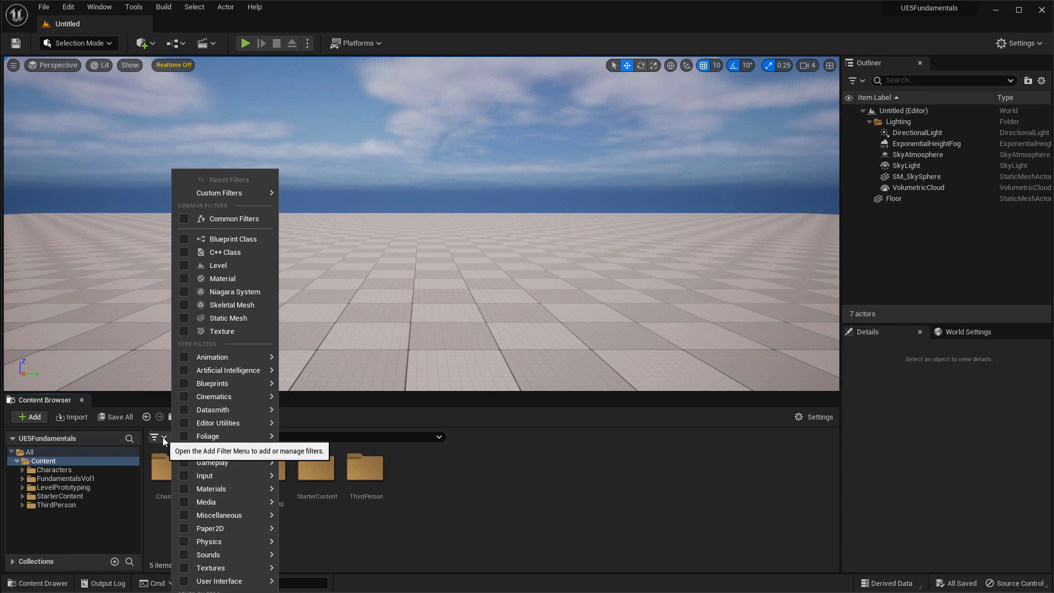
pyautogui.click(183, 317)
pyautogui.click(429, 469)
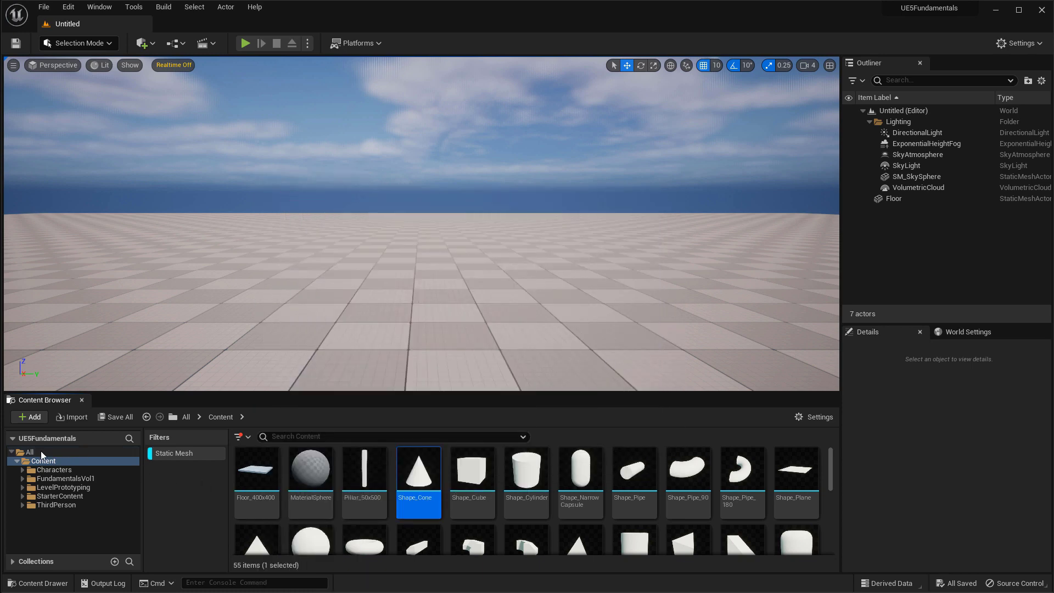
pyautogui.scroll(-5, 341, 495)
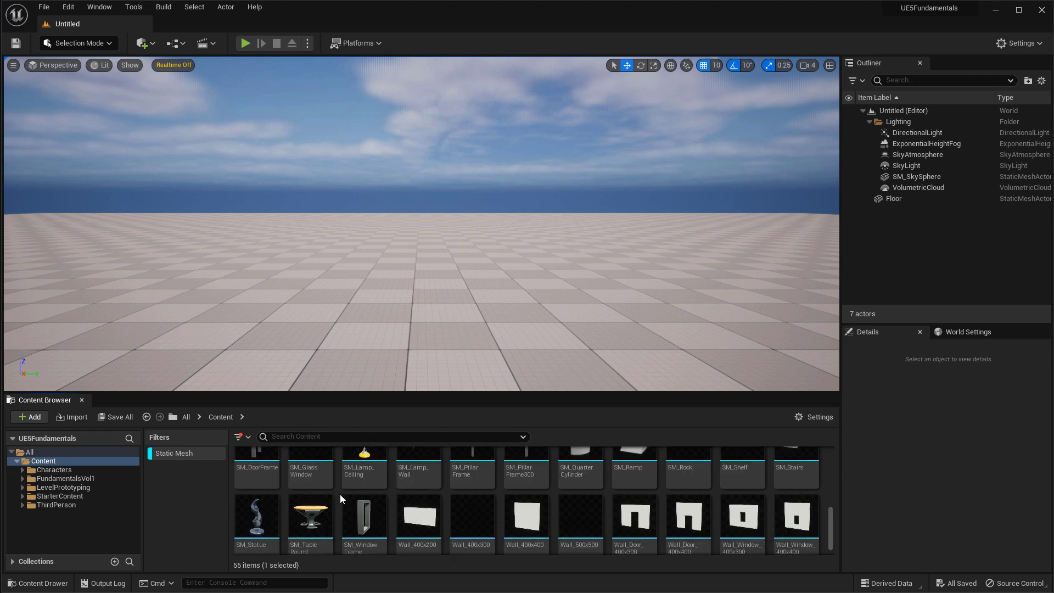
pyautogui.scroll(5, 342, 516)
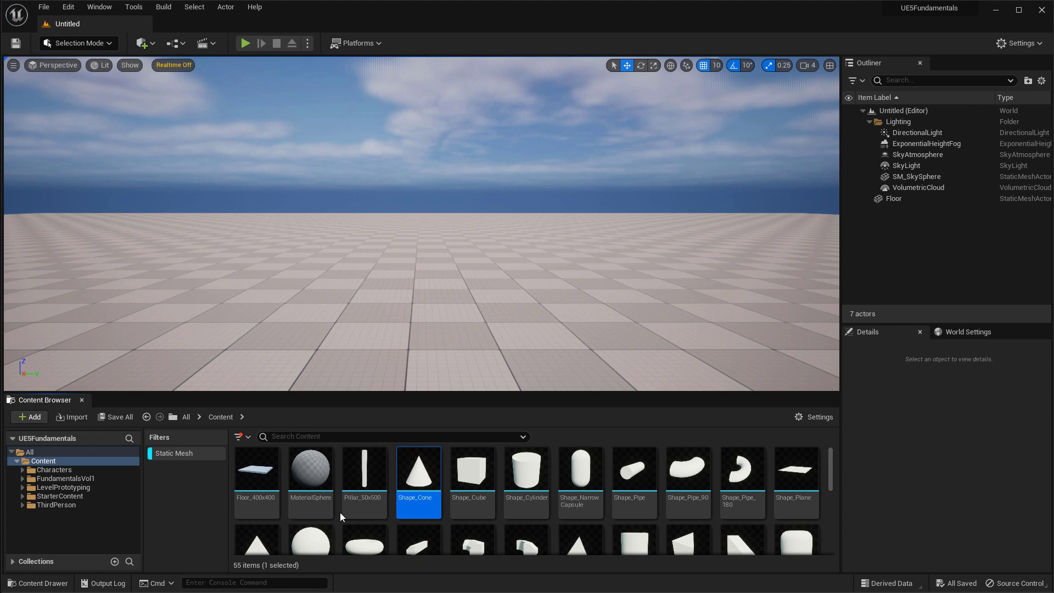
# - Add the Material filter alongside the Static Mesh filter
pyautogui.click(246, 438)
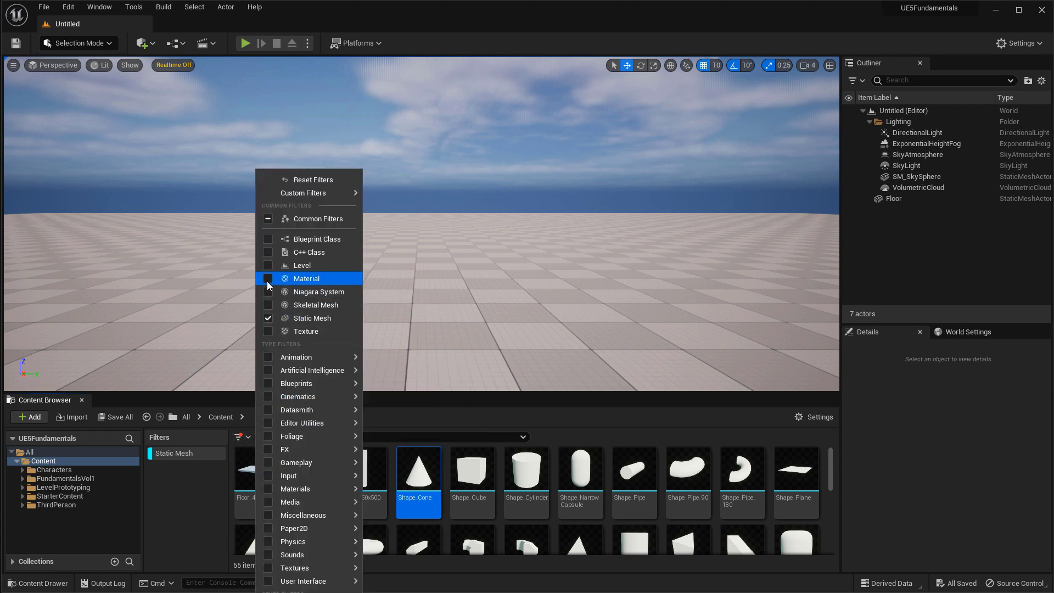
pyautogui.click(268, 279)
pyautogui.click(192, 520)
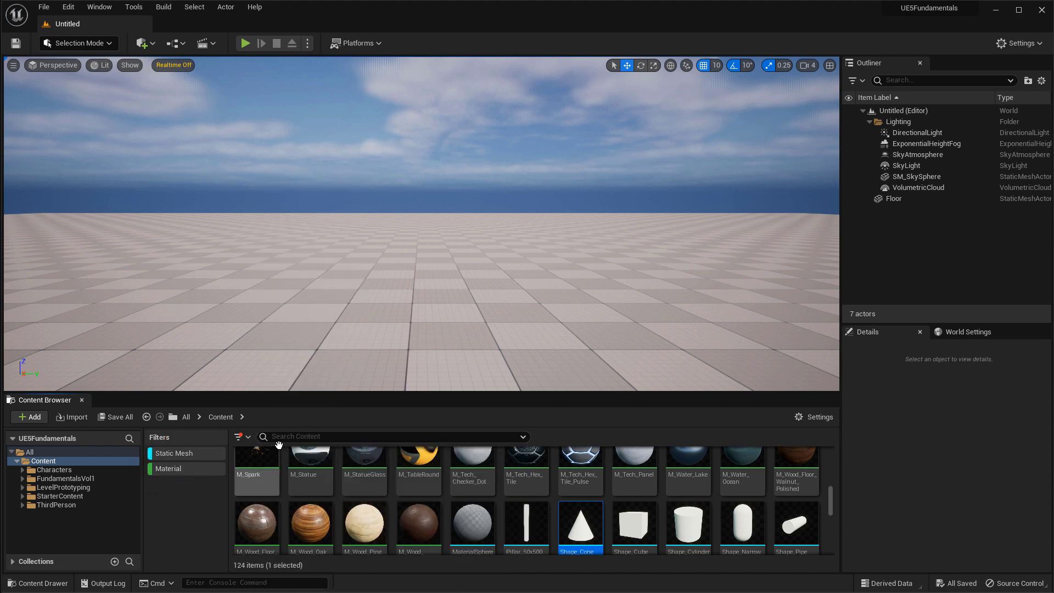
# - Search the filtered static meshes and materials for "wall" and clear the search
pyautogui.click(296, 437)
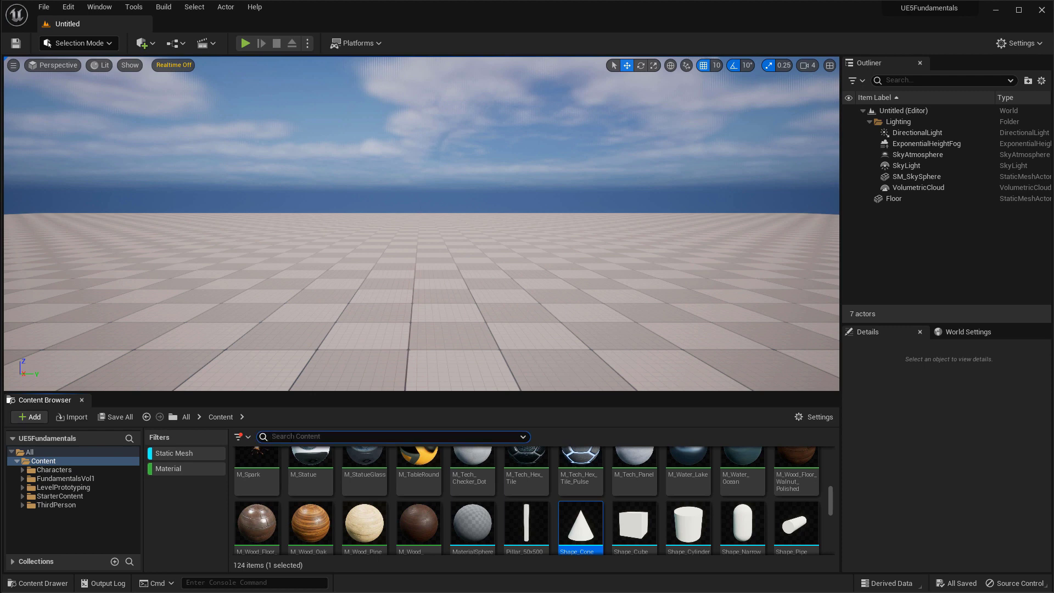
pyautogui.write('wall')
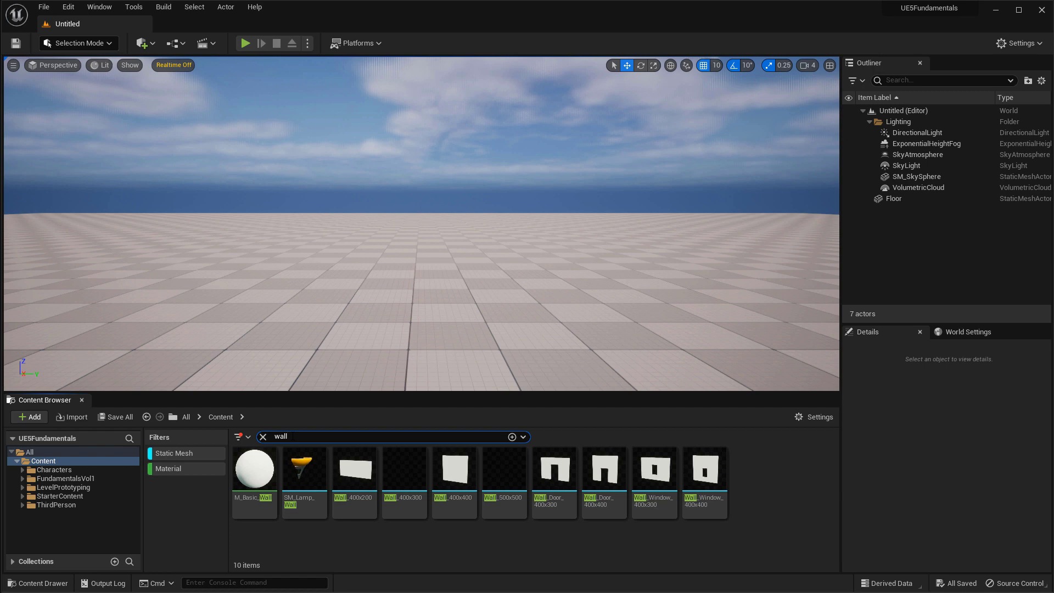
pyautogui.click(263, 437)
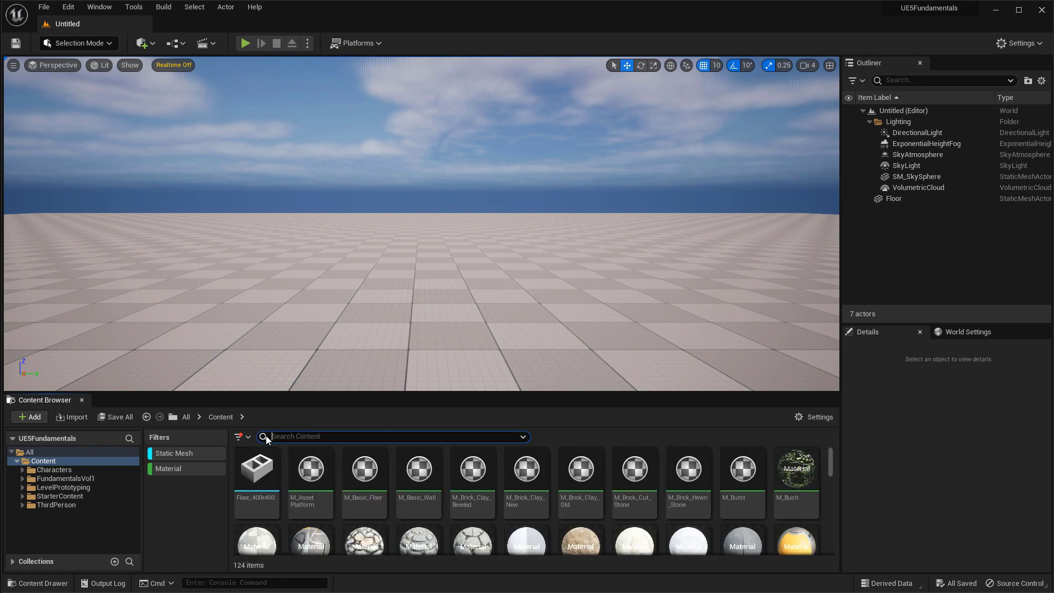
# - Turn the Material filter off and back on
pyautogui.click(165, 471)
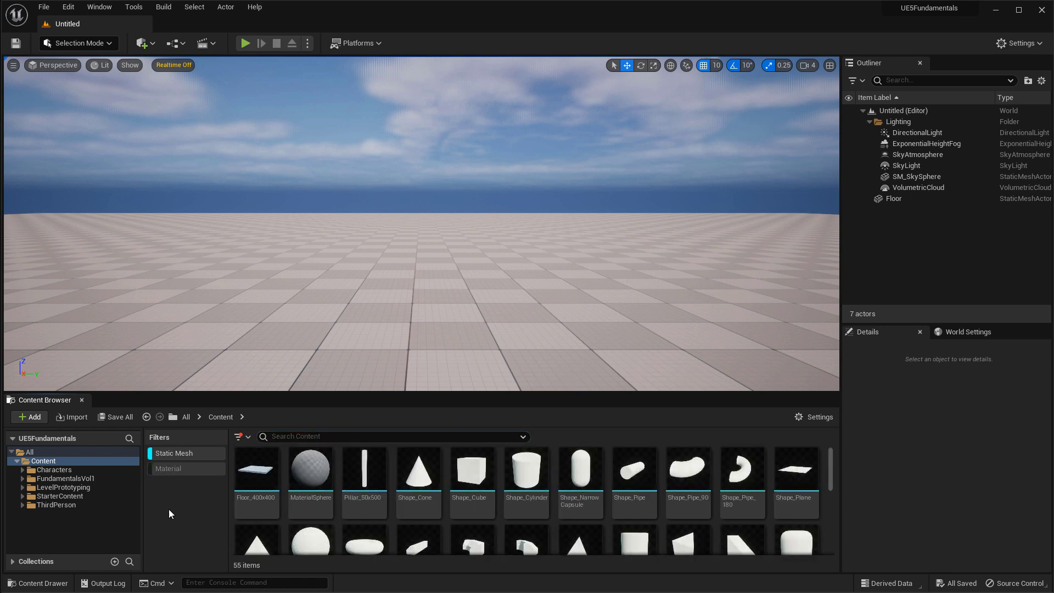
pyautogui.click(157, 469)
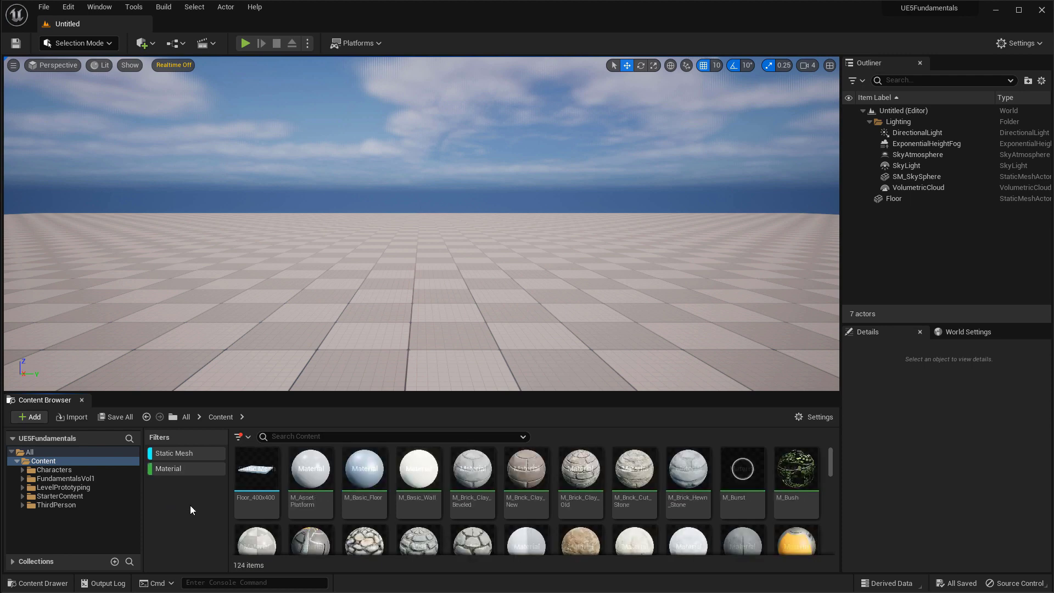
# - Turn off the Material filter, then remove both the Material and Static Mesh filters from the Content Browser
pyautogui.click(175, 473)
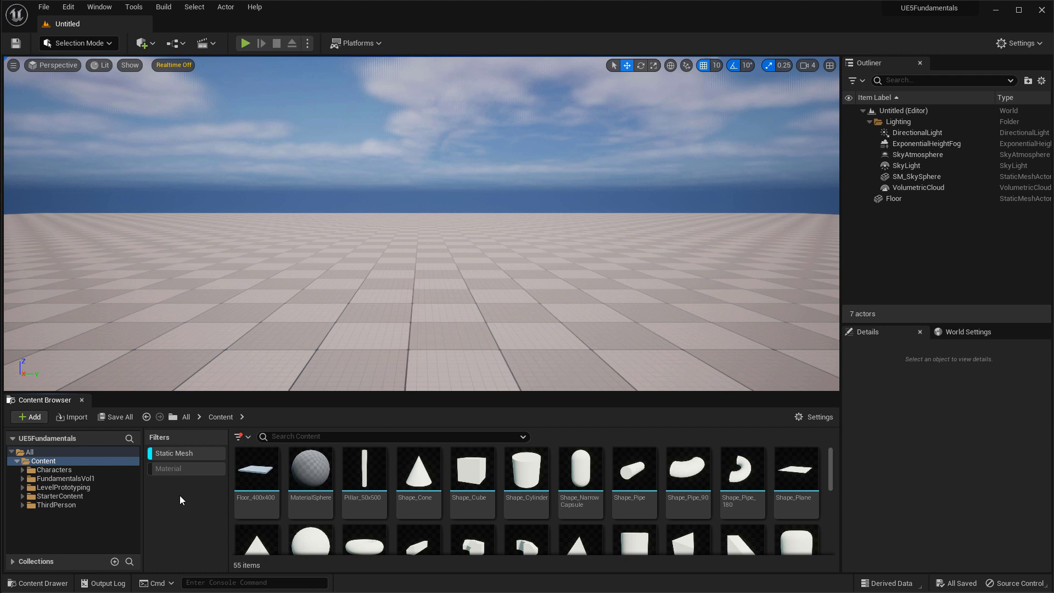
pyautogui.click(248, 438)
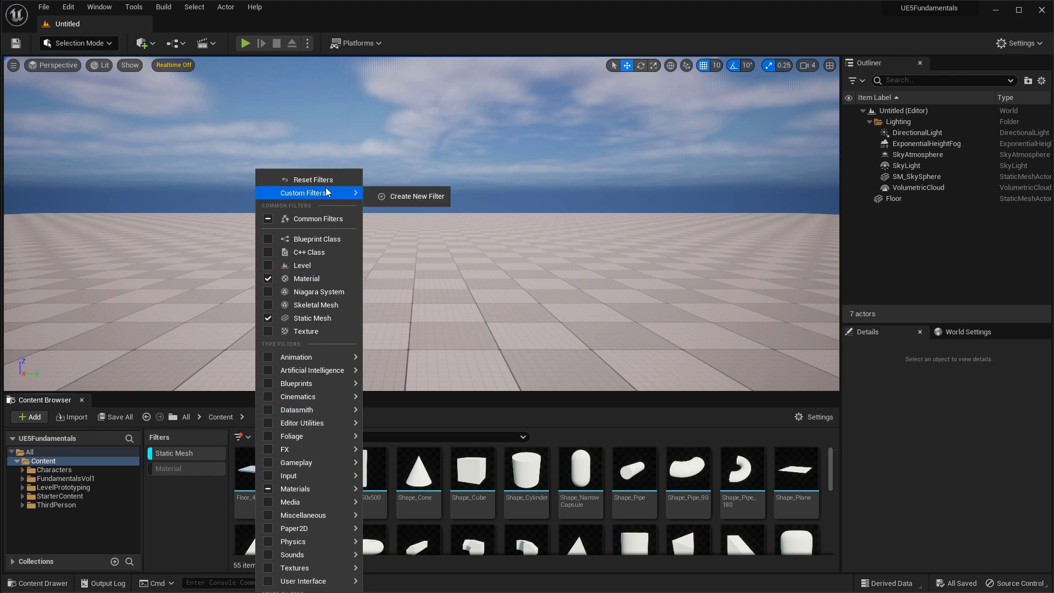
pyautogui.click(267, 278)
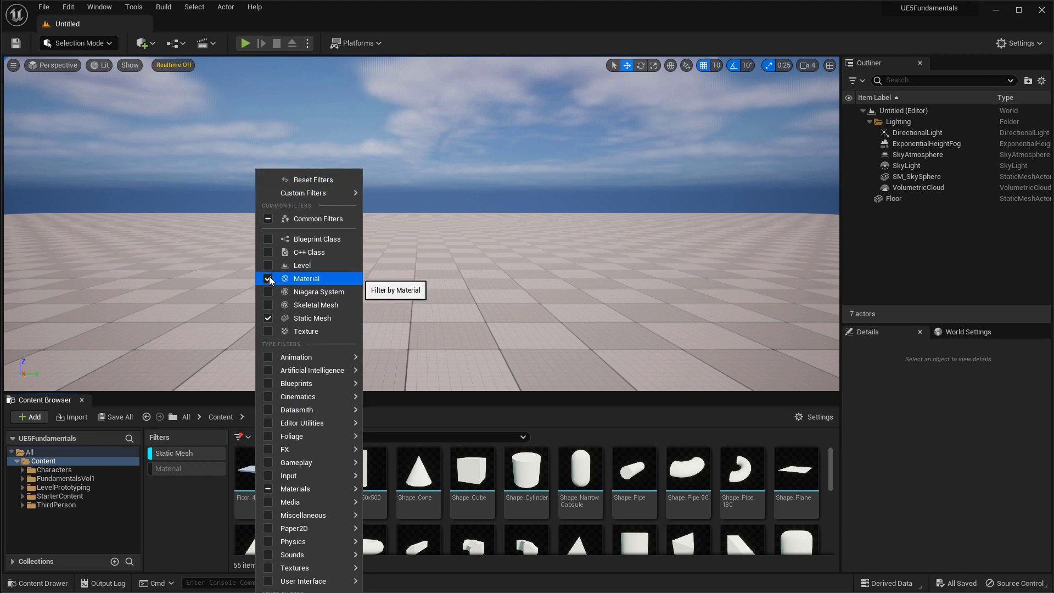
pyautogui.click(267, 318)
pyautogui.click(478, 513)
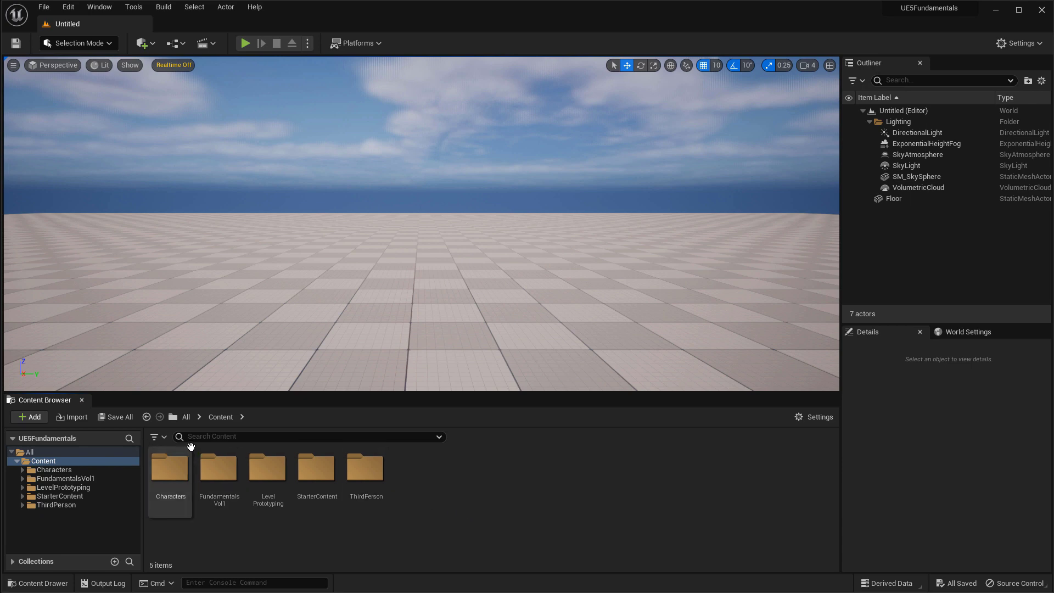
# - Filter the Content folder by Material Instance, from the Materials category of the type filters
pyautogui.click(158, 436)
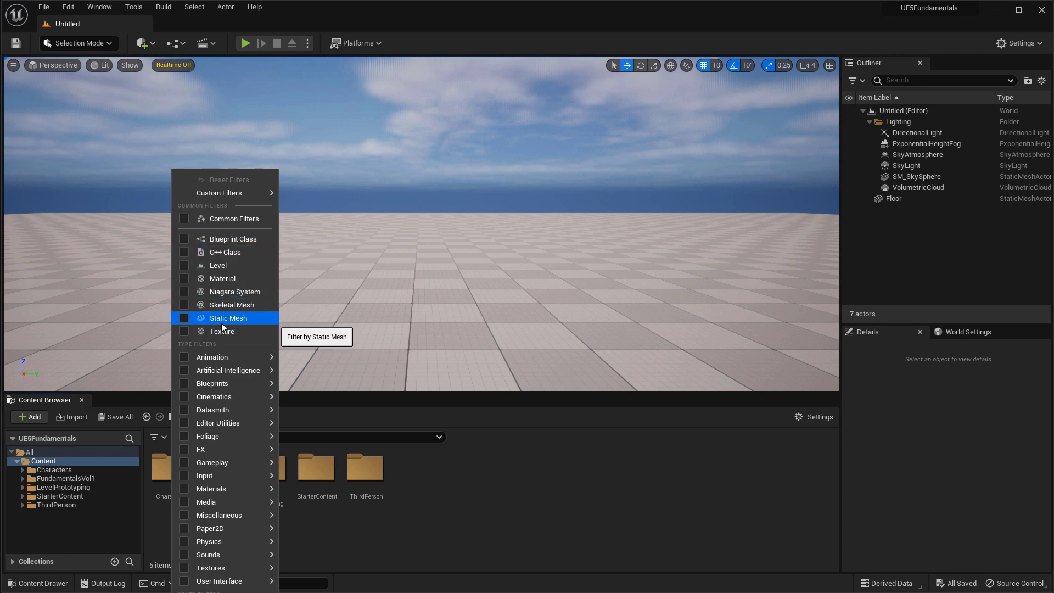
pyautogui.moveTo(213, 356)
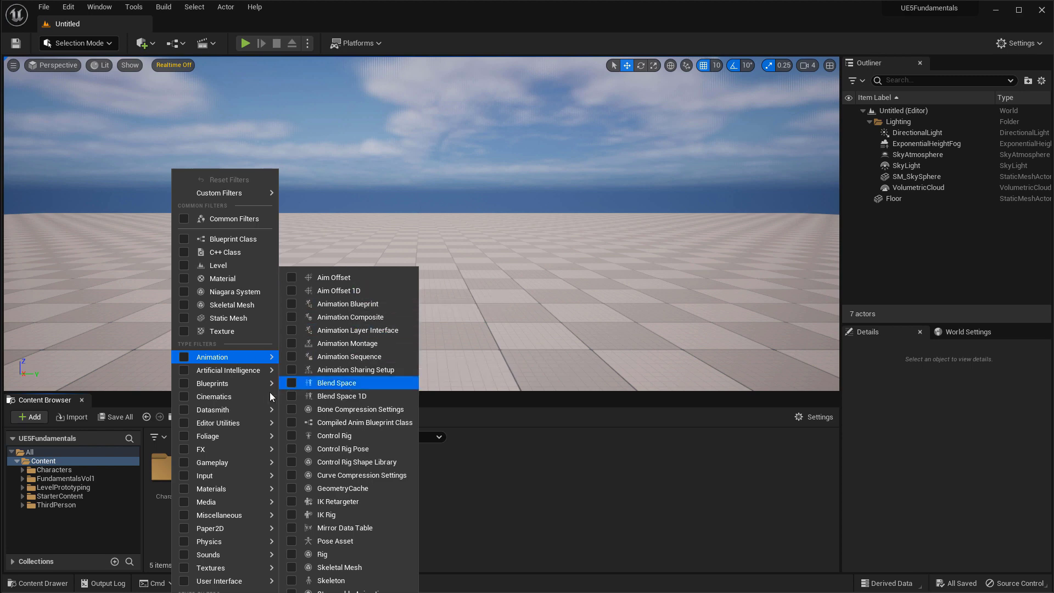
pyautogui.moveTo(225, 399)
pyautogui.moveTo(224, 489)
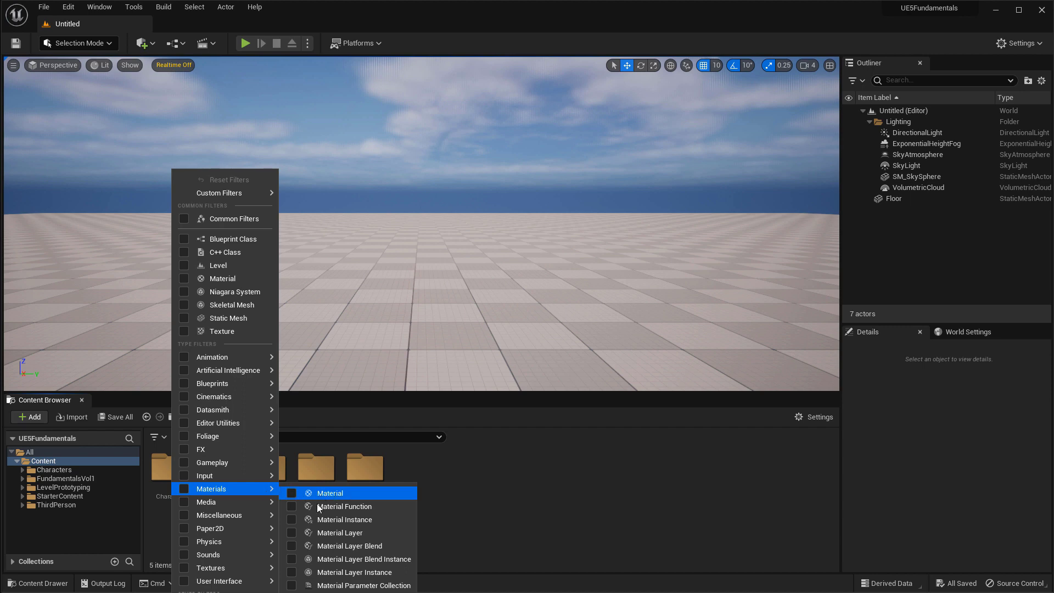
pyautogui.click(291, 520)
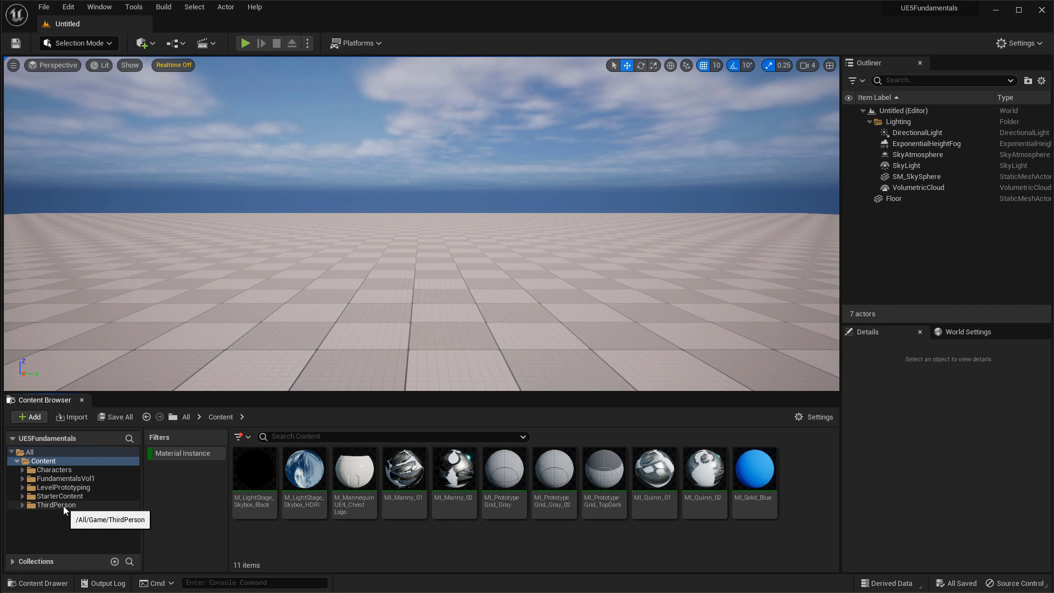
# - Check the available type filter categories and reset all Content Browser filters
pyautogui.click(239, 436)
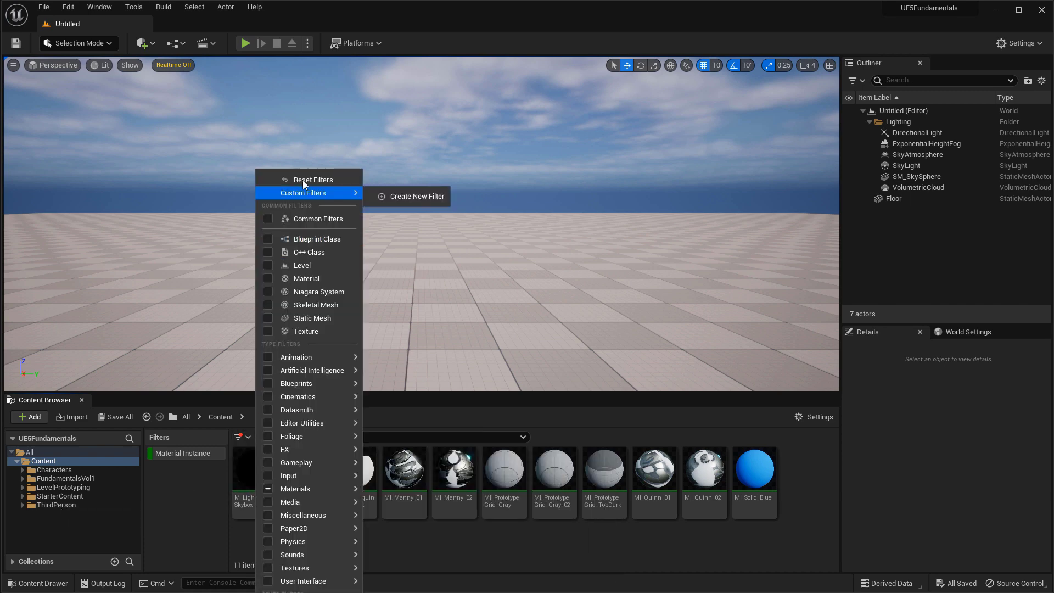
pyautogui.moveTo(264, 490)
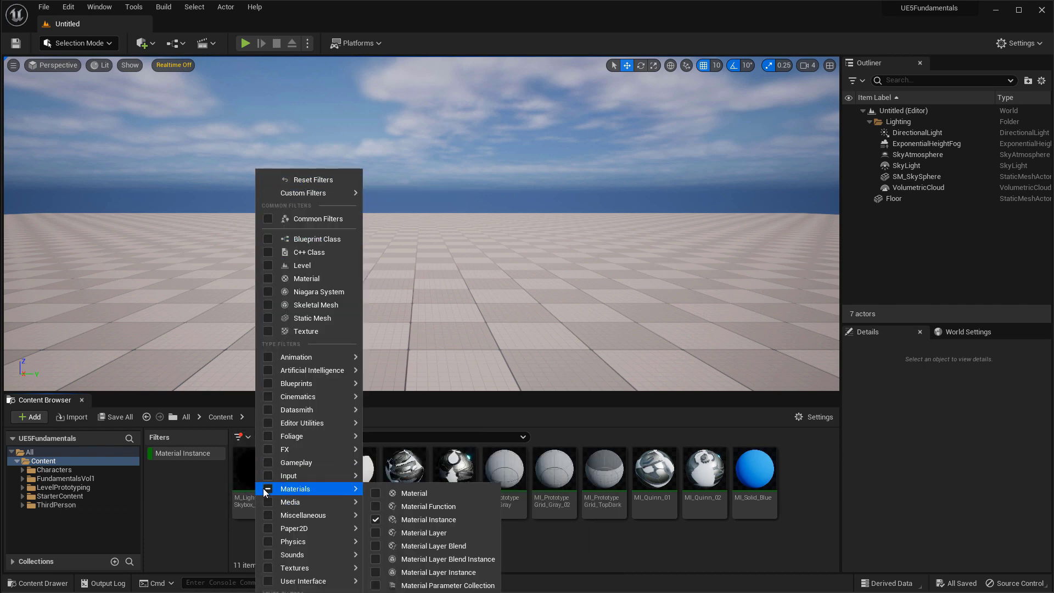
pyautogui.moveTo(295, 510)
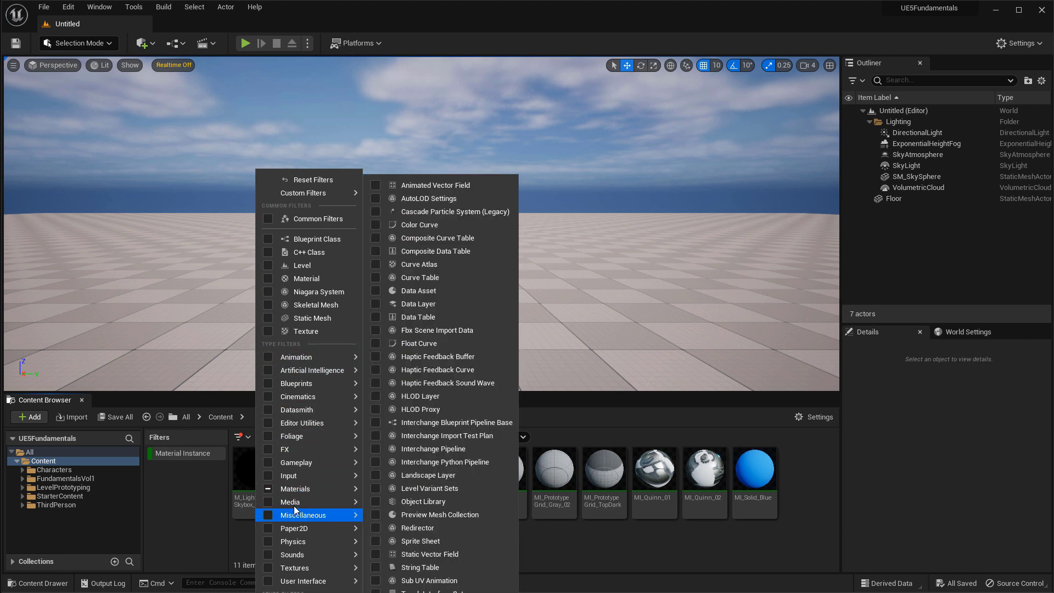
pyautogui.click(314, 181)
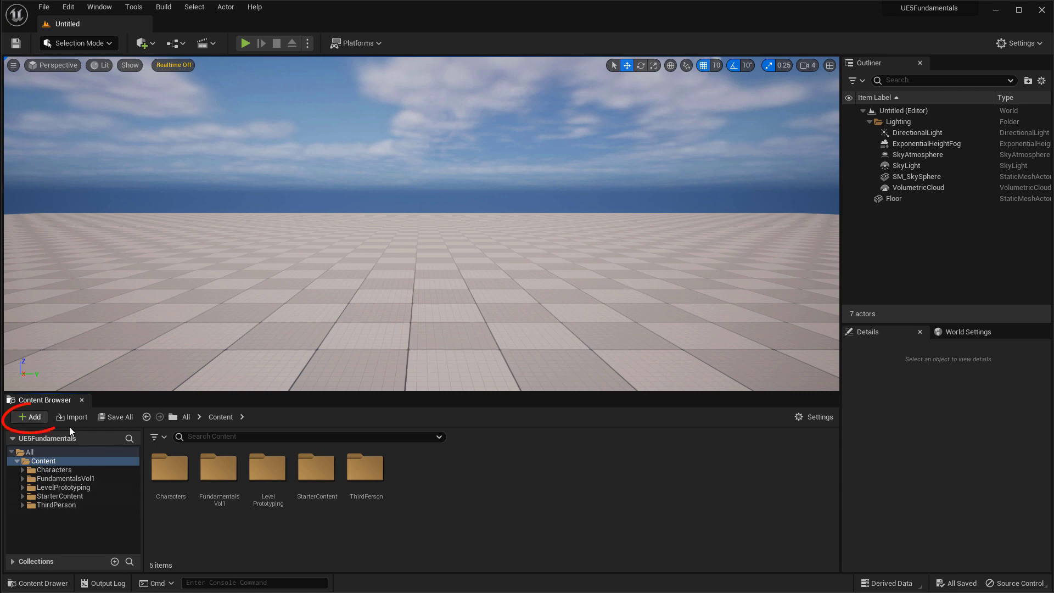
# - Look through the basic and advanced asset types that can be added to the Content folder
pyautogui.click(32, 418)
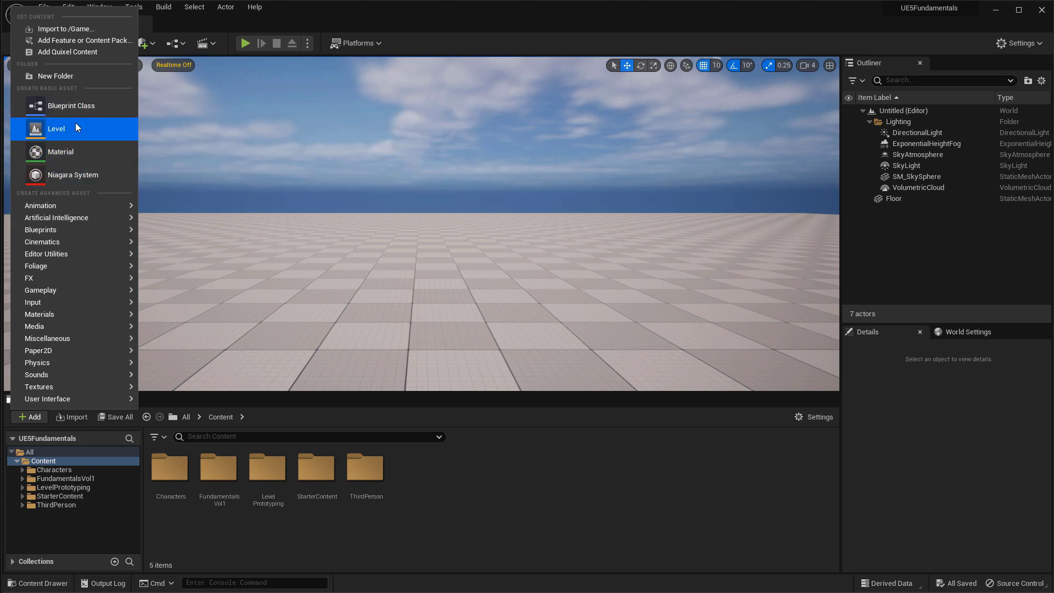
pyautogui.moveTo(58, 206)
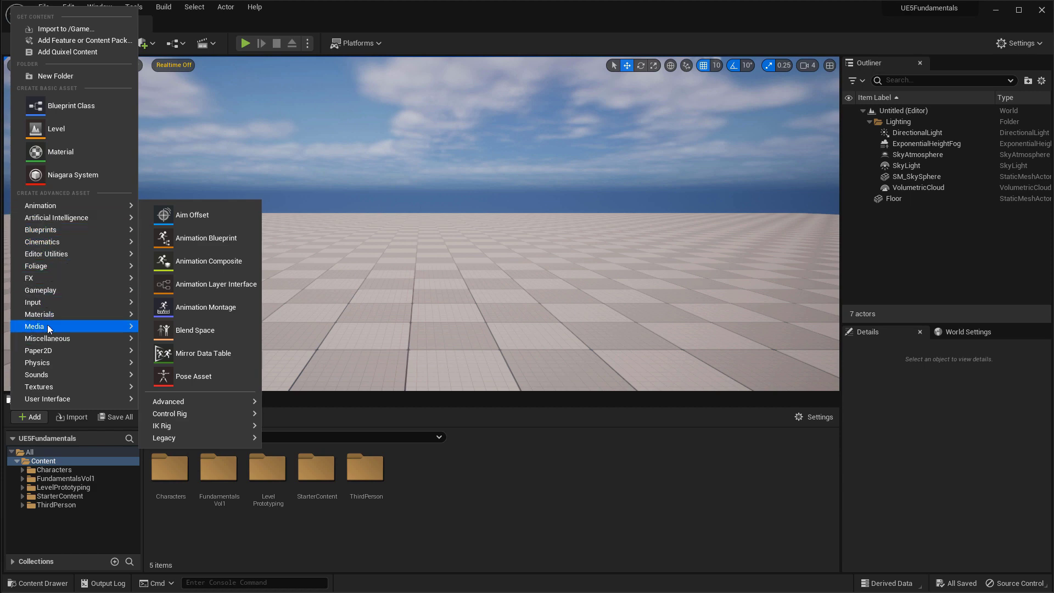
pyautogui.moveTo(52, 318)
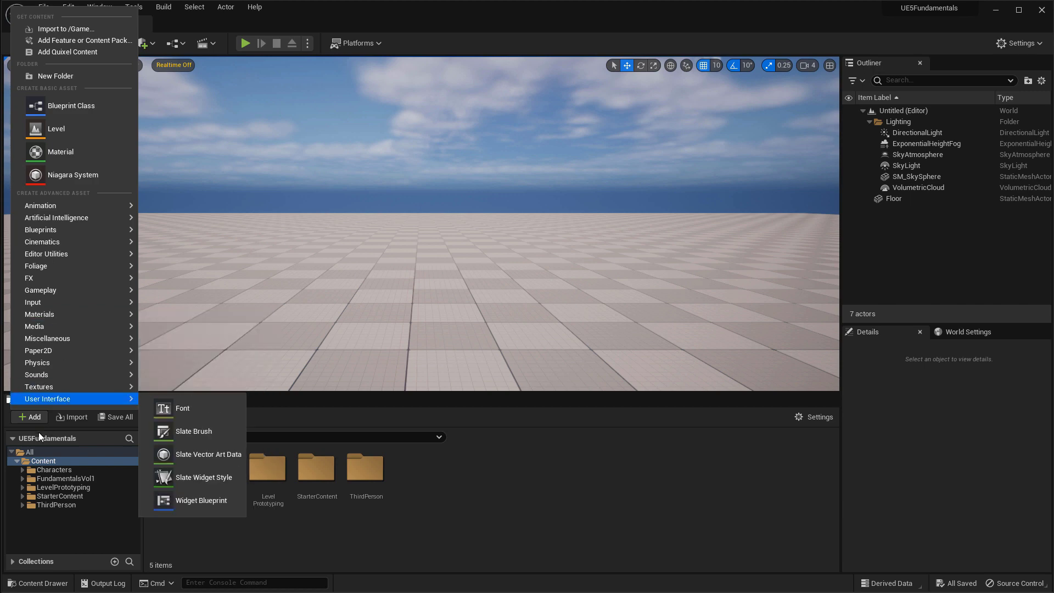
pyautogui.click(36, 417)
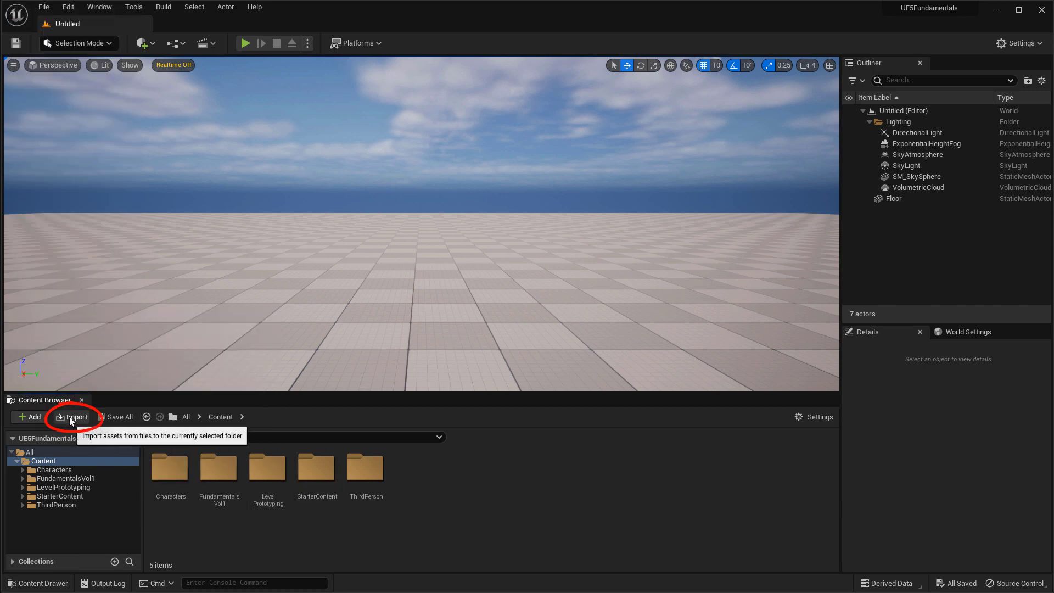
pyautogui.click(27, 416)
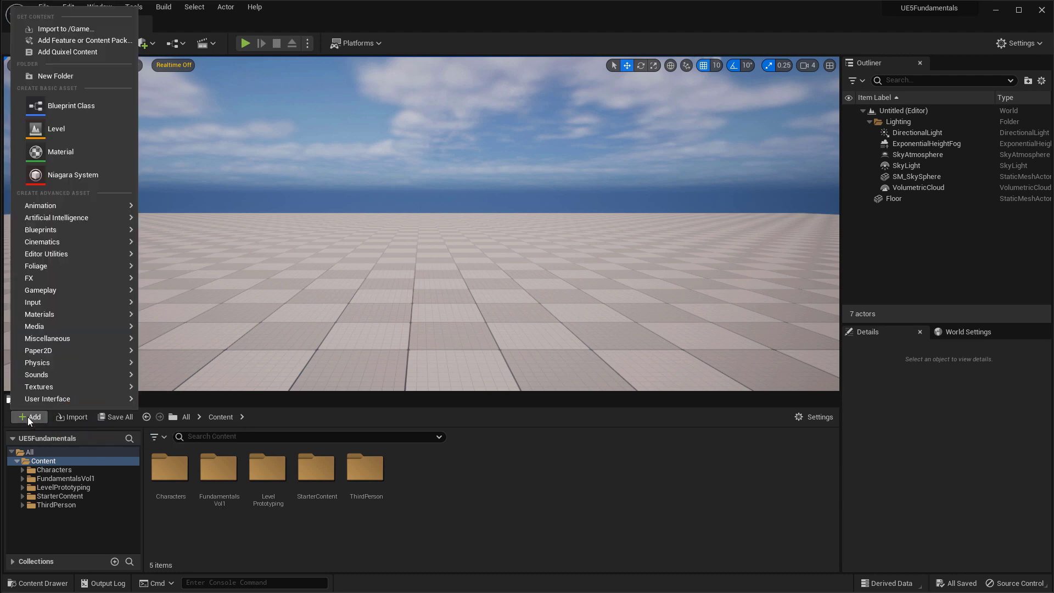
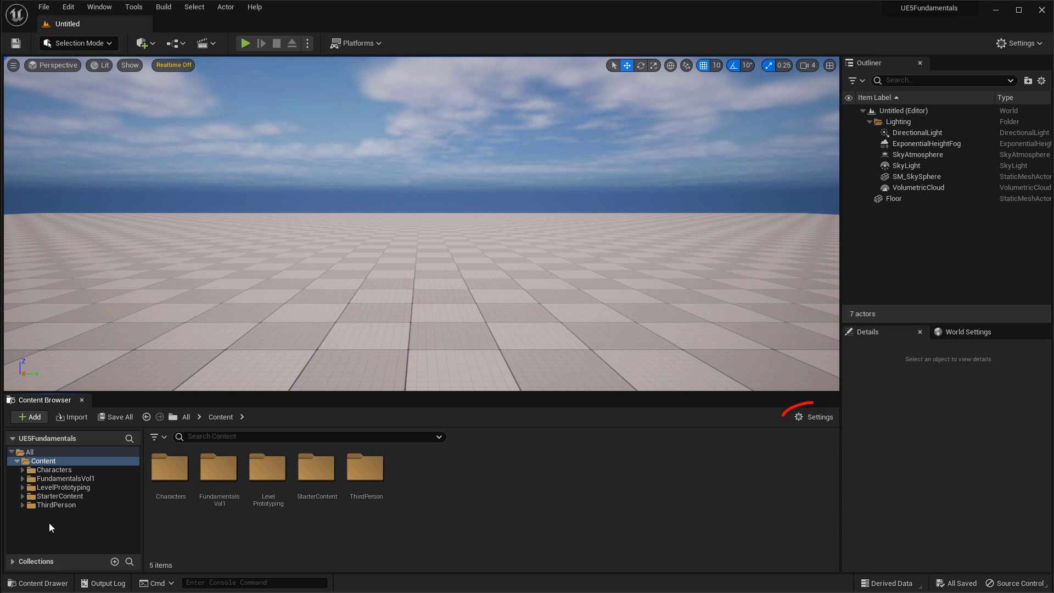
# - Show engine and plugin content in the Content Browser and browse the Engine's Content folder
pyautogui.click(817, 418)
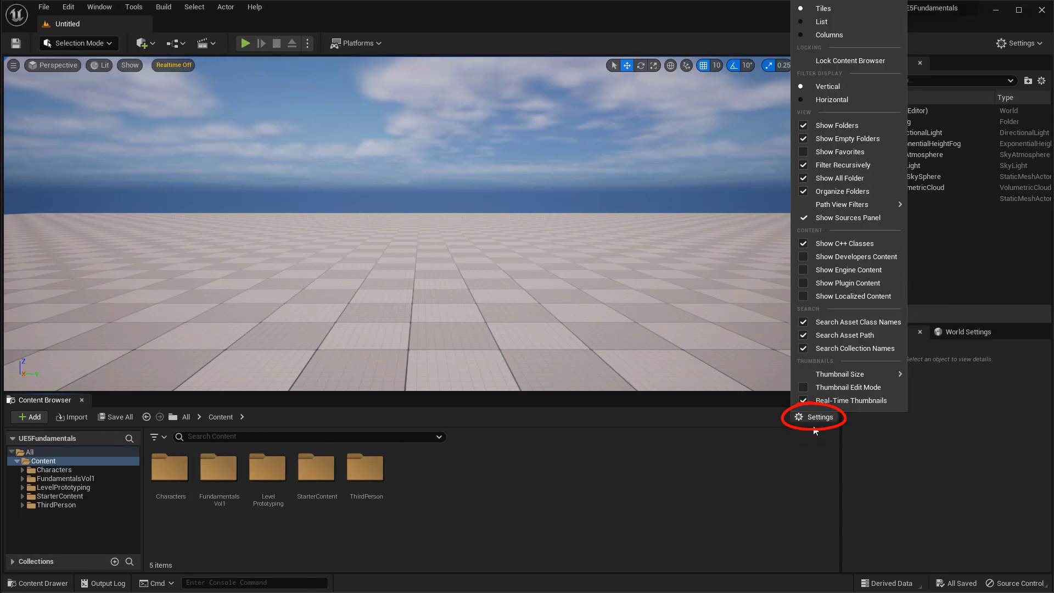
pyautogui.click(805, 270)
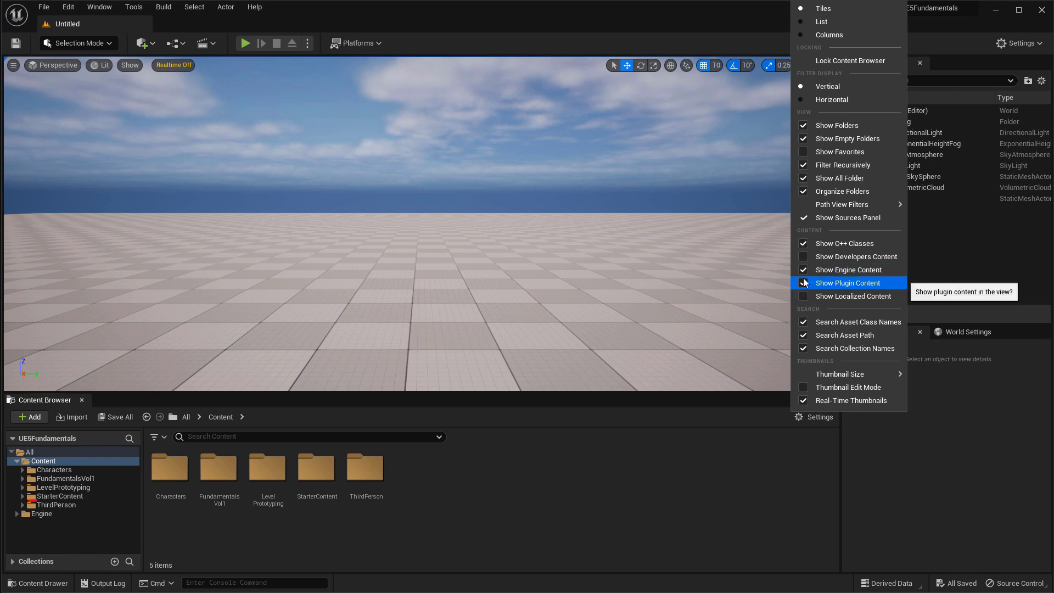
pyautogui.click(44, 515)
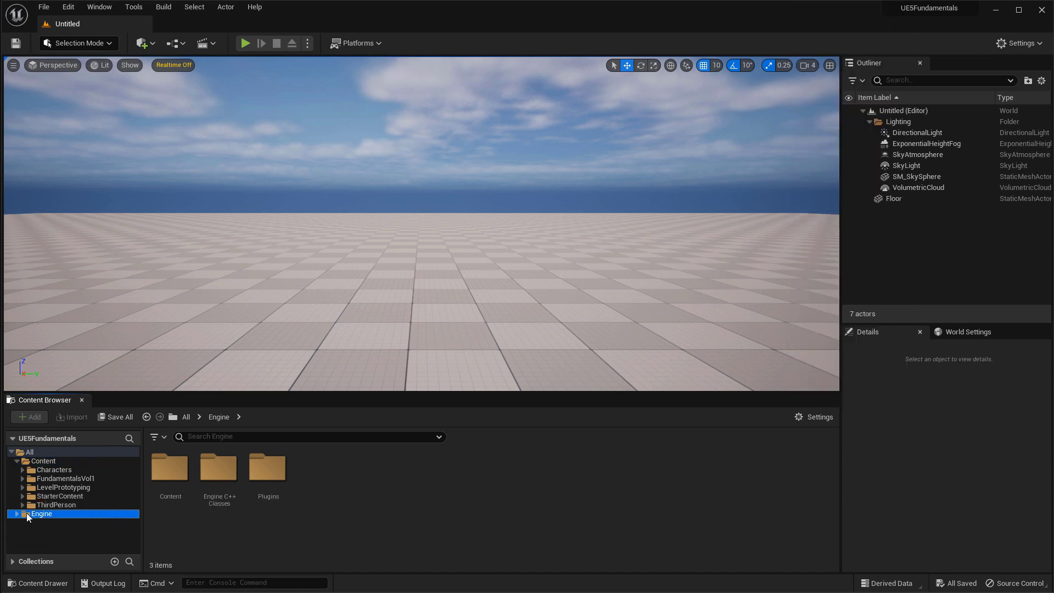
pyautogui.doubleClick(27, 515)
pyautogui.click(55, 522)
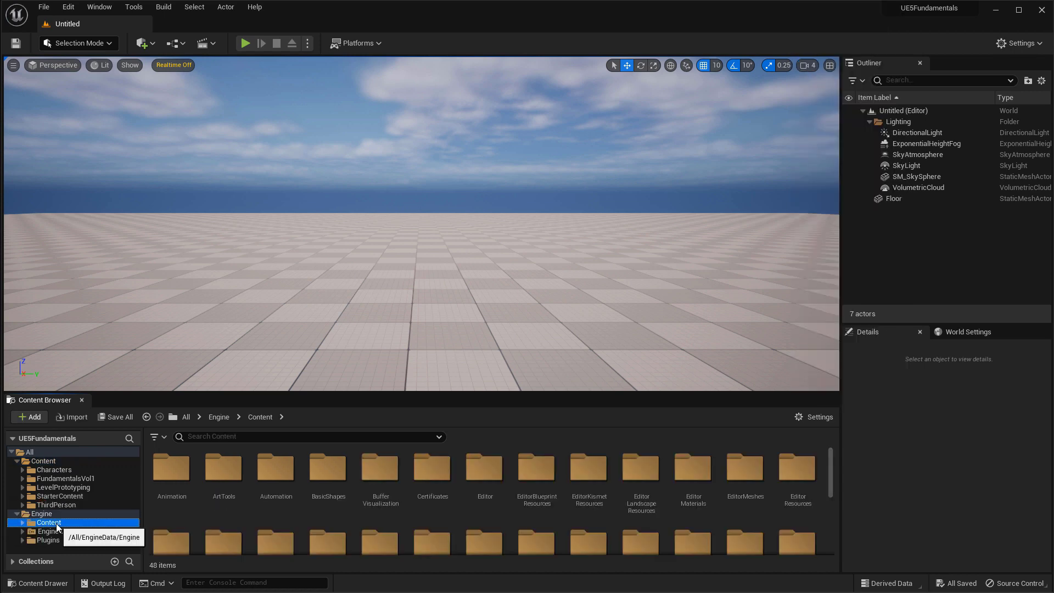
pyautogui.scroll(-3, 436, 502)
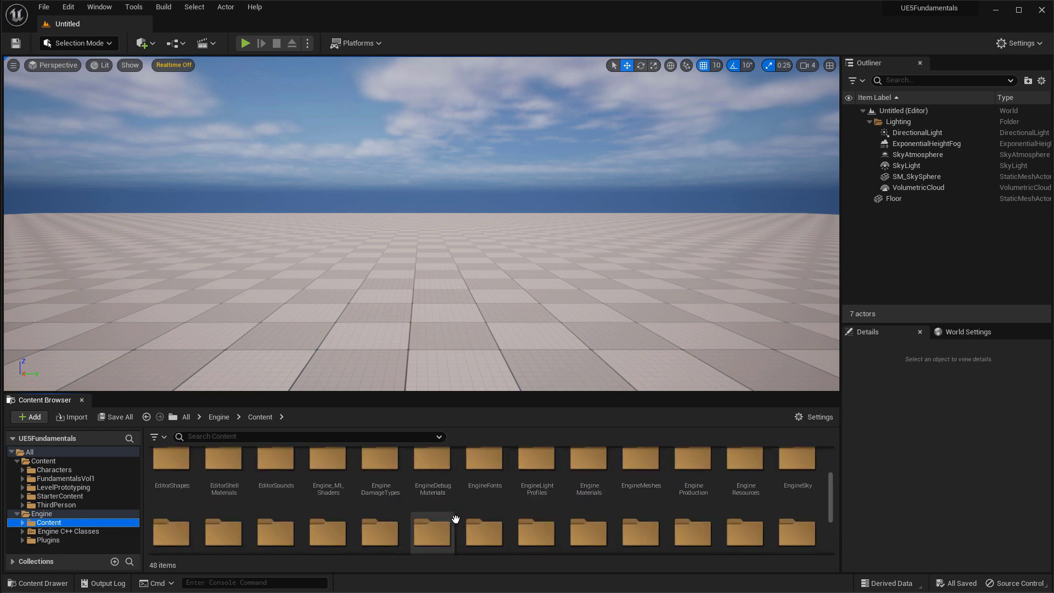
pyautogui.scroll(-2, 417, 521)
pyautogui.doubleClick(44, 515)
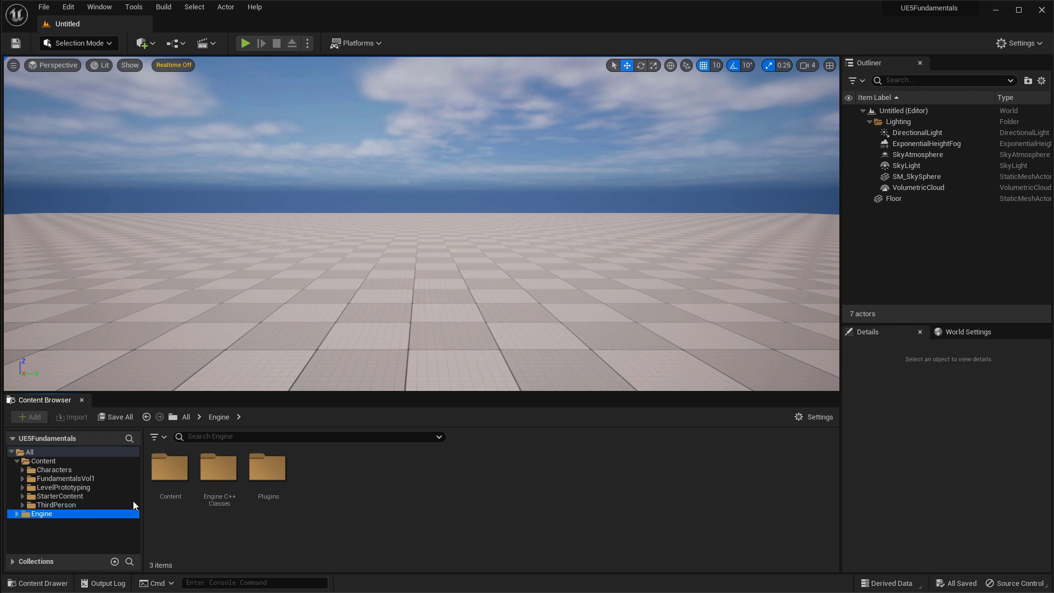
# - Filter the Engine folder by Material and look through the engine's materials
pyautogui.click(162, 437)
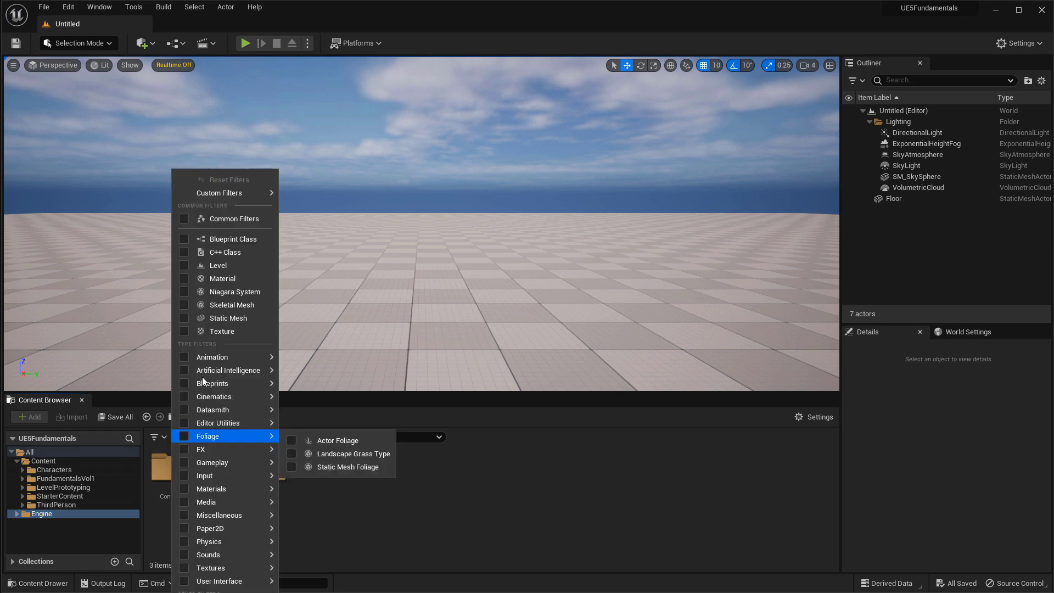
pyautogui.click(185, 278)
pyautogui.click(543, 497)
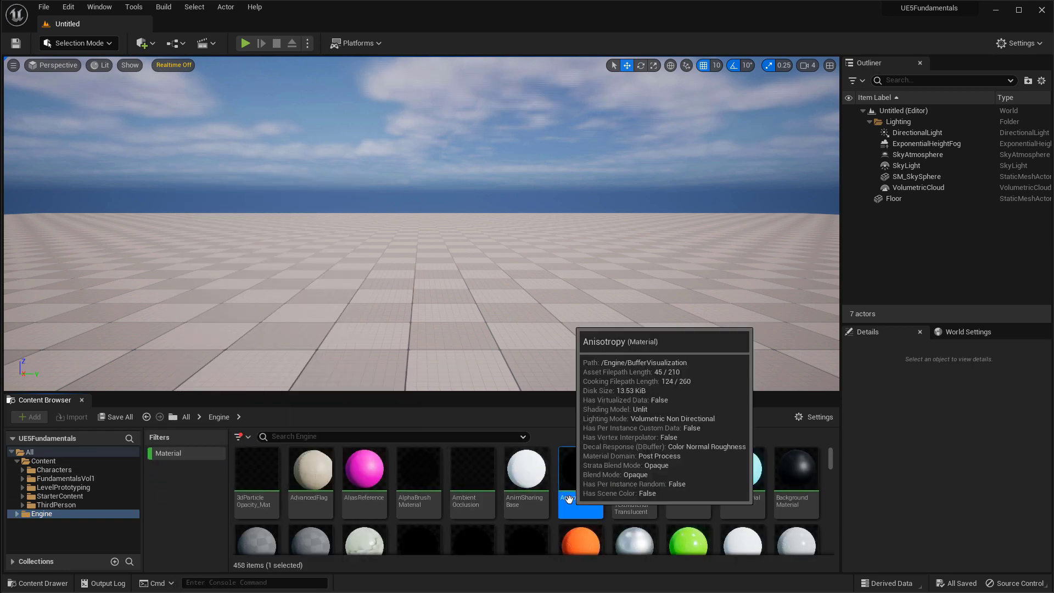
pyautogui.scroll(-5, 659, 494)
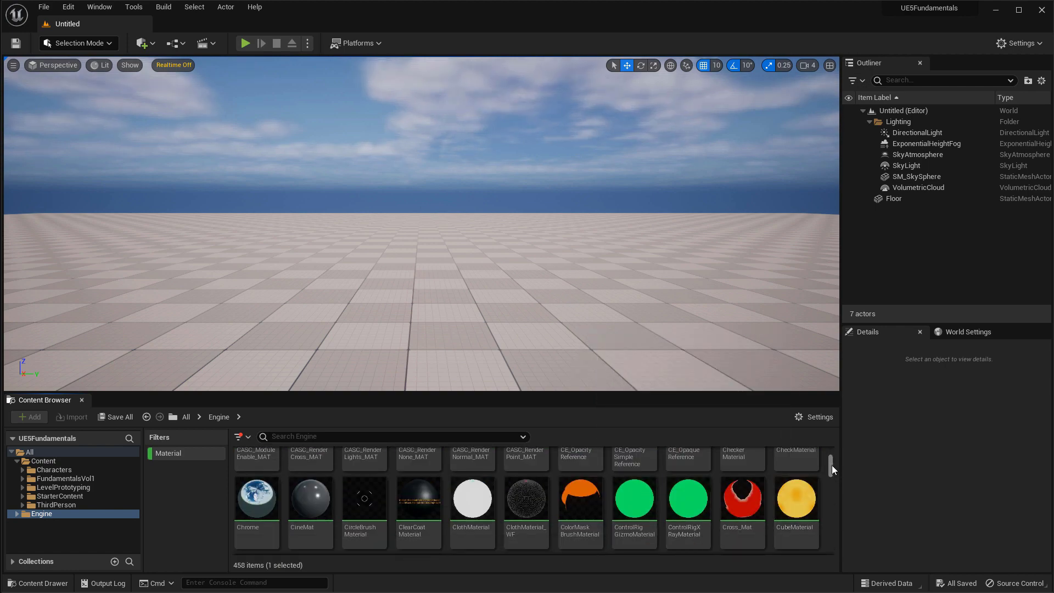
pyautogui.moveTo(832, 466); pyautogui.dragTo(843, 433)
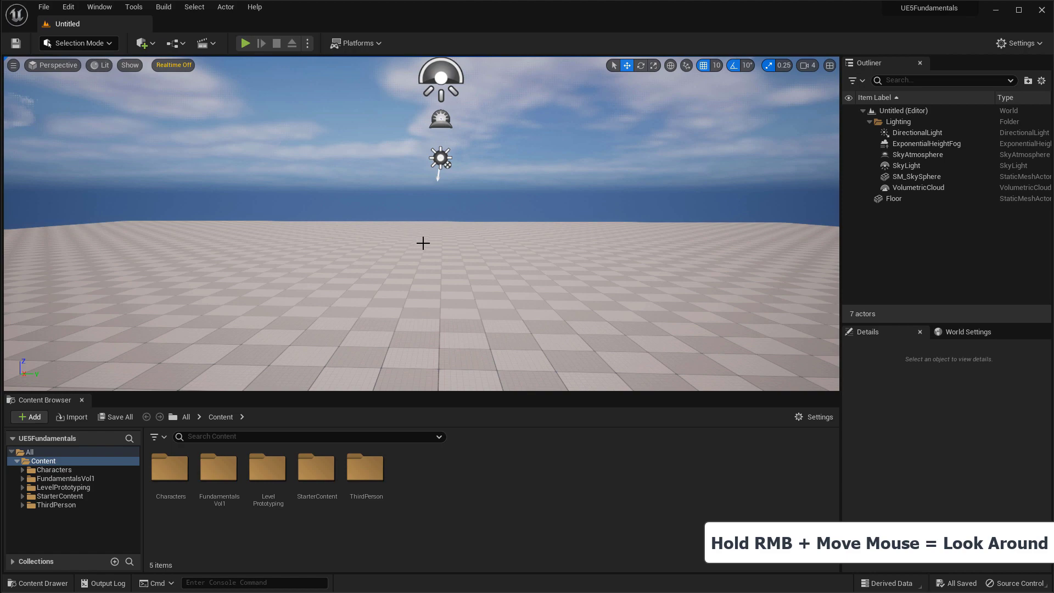
# - Navigate the level viewport by looking around, turning, panning in several directions, and moving the camera forward and back
pyautogui.moveTo(461, 249); pyautogui.dragTo(431, 192, button='right')
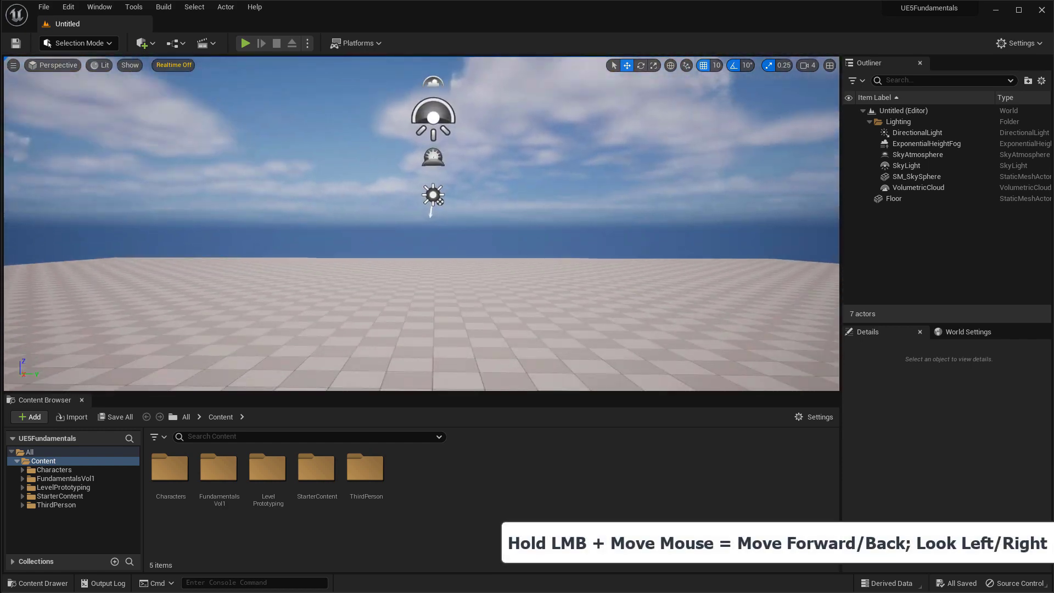
pyautogui.moveTo(431, 193); pyautogui.dragTo(409, 194)
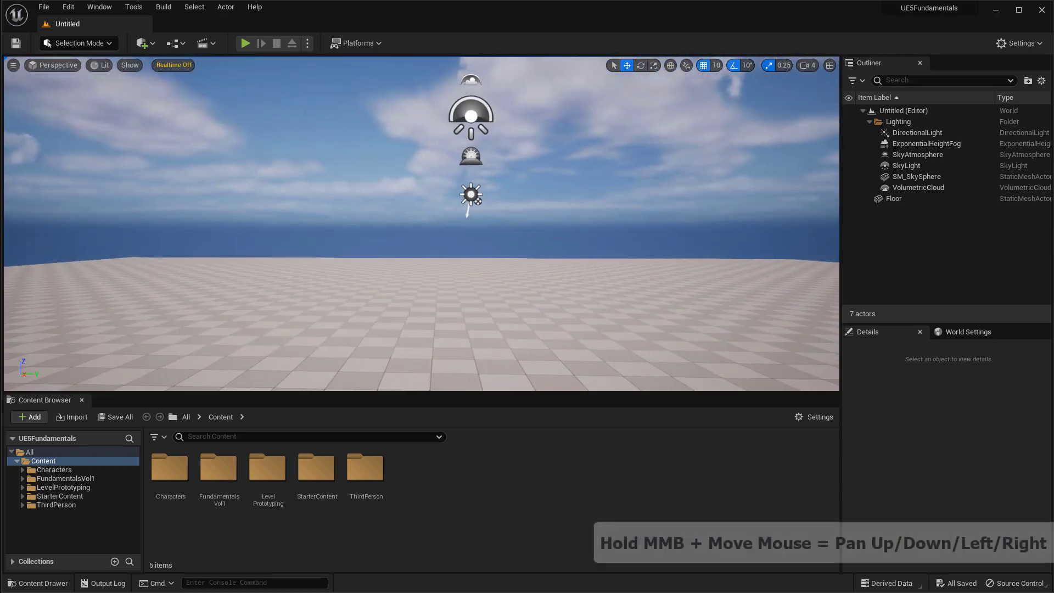
pyautogui.moveTo(463, 248)
pyautogui.mouseDown(button='middle')
pyautogui.moveTo(478, 226)
pyautogui.moveTo(473, 253)
pyautogui.moveTo(470, 190)
pyautogui.moveTo(471, 259)
pyautogui.moveTo(426, 240)
pyautogui.moveTo(507, 241)
pyautogui.moveTo(379, 244)
pyautogui.moveTo(458, 248)
pyautogui.mouseUp(button='middle')
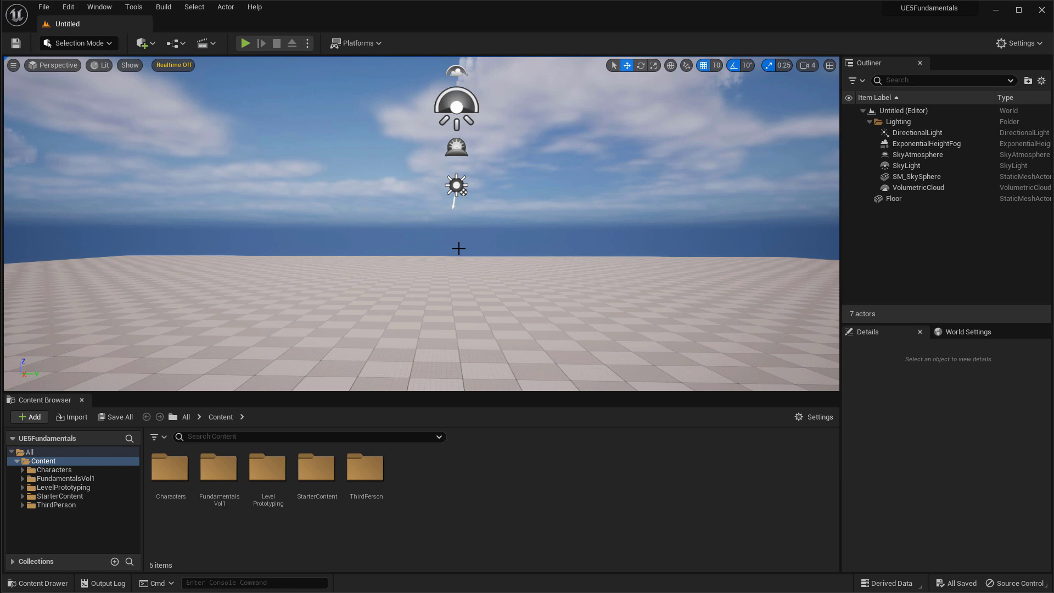
pyautogui.moveTo(458, 248); pyautogui.dragTo(500, 227, button='middle')
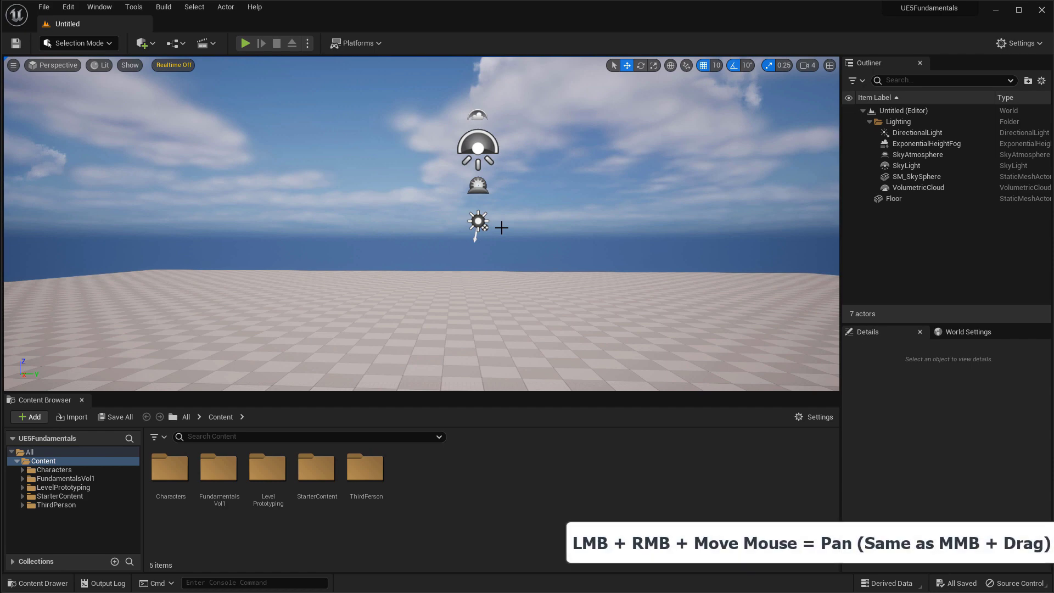
pyautogui.moveTo(502, 227); pyautogui.dragTo(541, 258, button='middle')
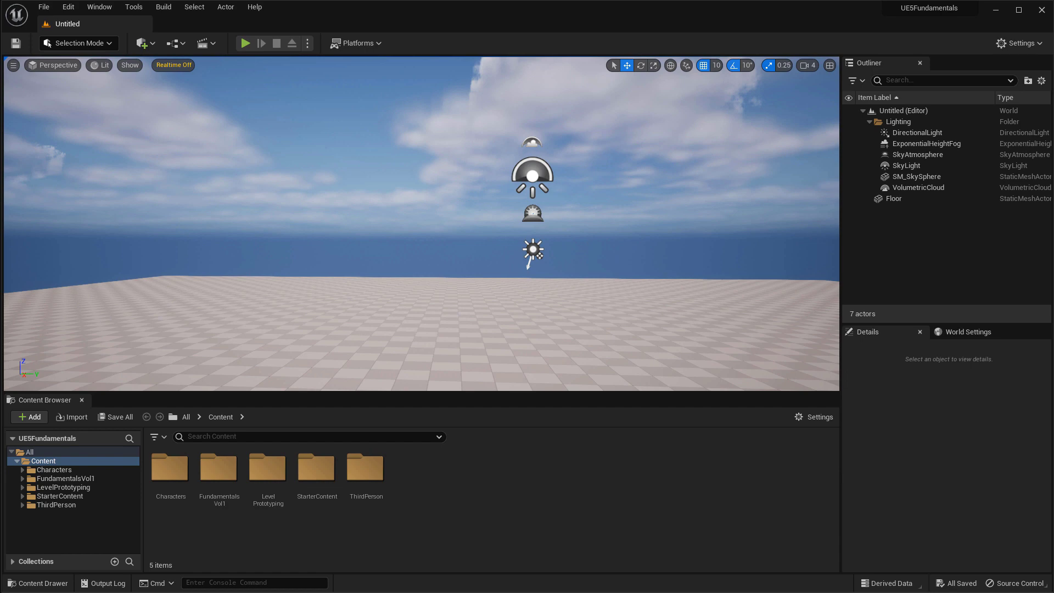
pyautogui.moveTo(532, 250); pyautogui.dragTo(488, 262, button='middle')
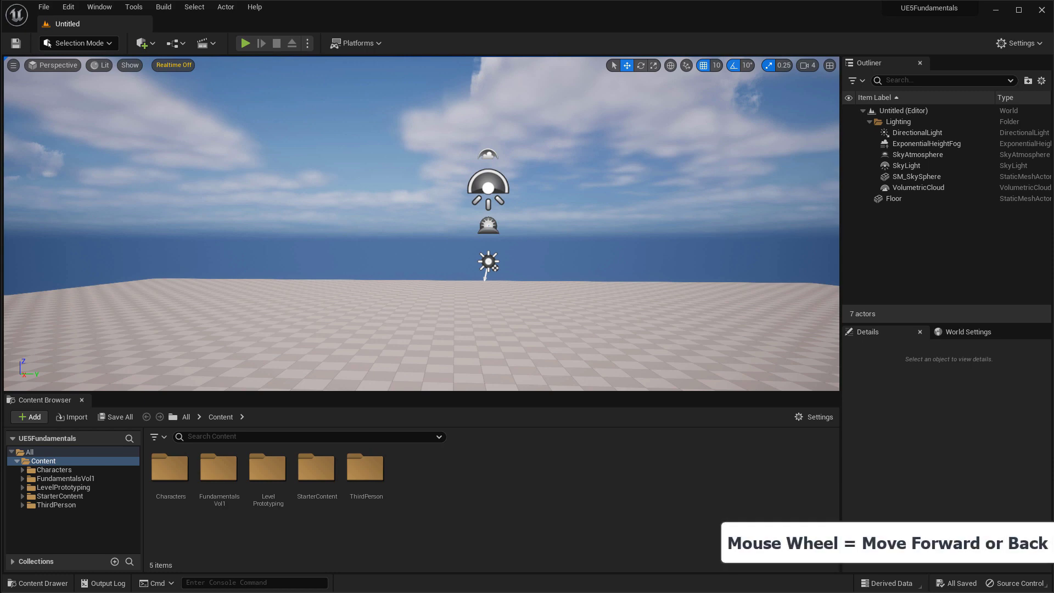
pyautogui.scroll(2, 501, 226)
pyautogui.scroll(-3, 501, 226)
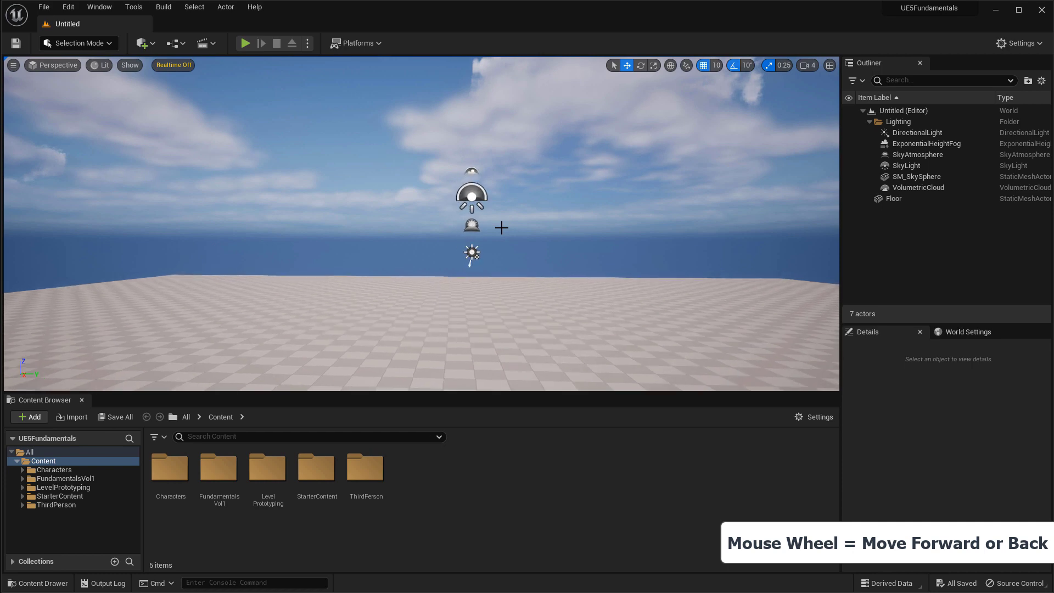
# - Move the viewport camera forward and back several times toward the light icons above the floor
pyautogui.scroll(2, 503, 227)
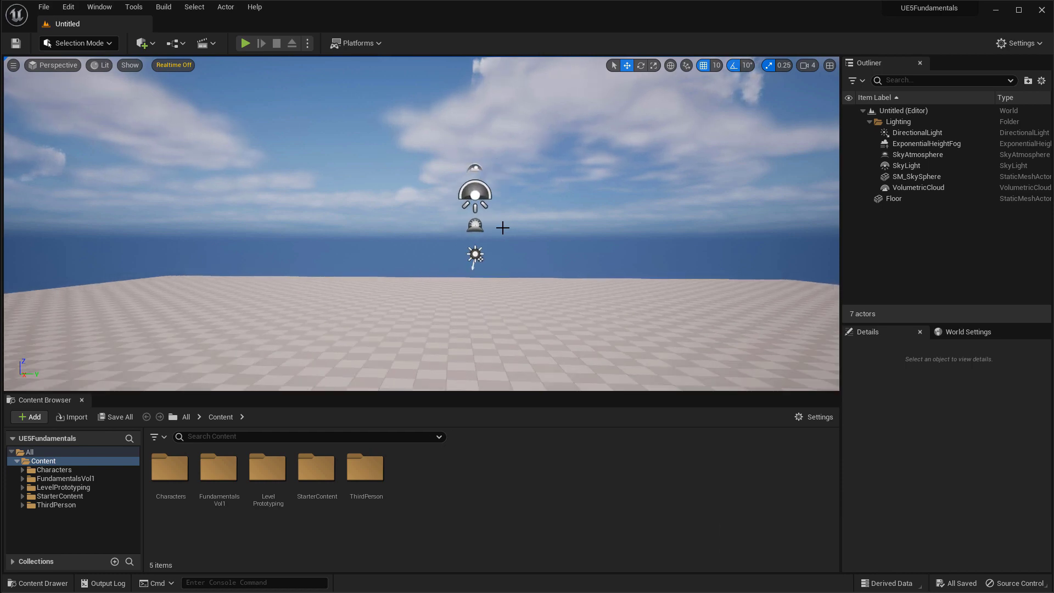
pyautogui.scroll(-2, 504, 227)
pyautogui.scroll(2, 504, 228)
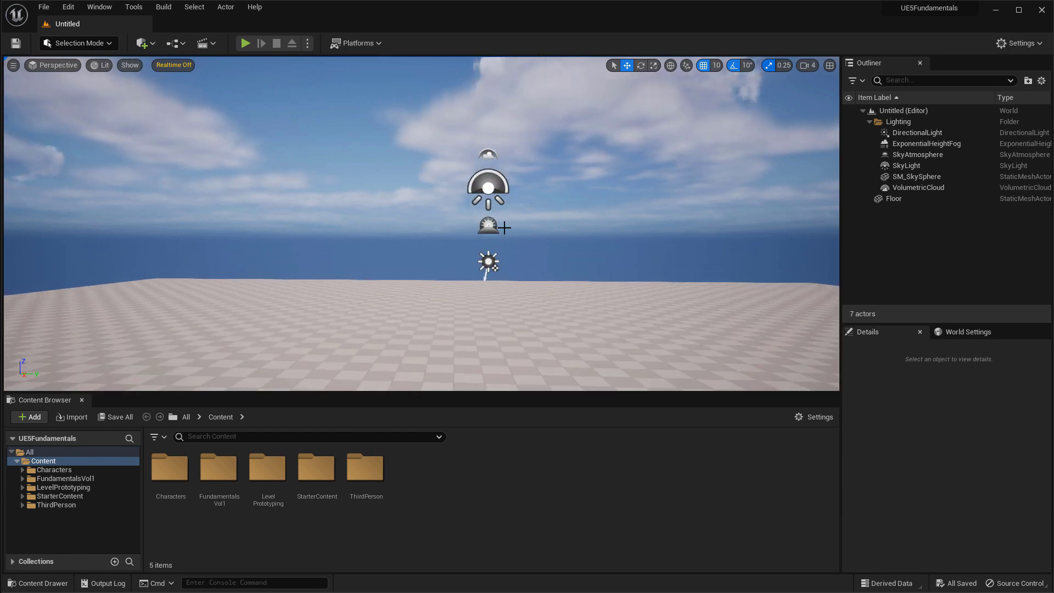
pyautogui.scroll(-1, 504, 227)
pyautogui.scroll(2, 504, 227)
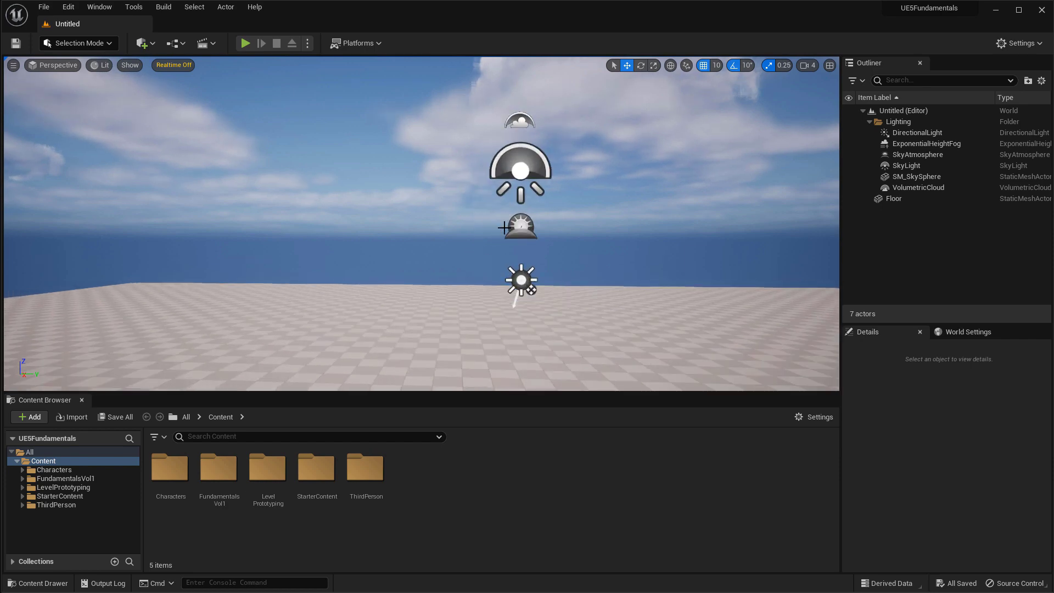
pyautogui.scroll(-2, 504, 228)
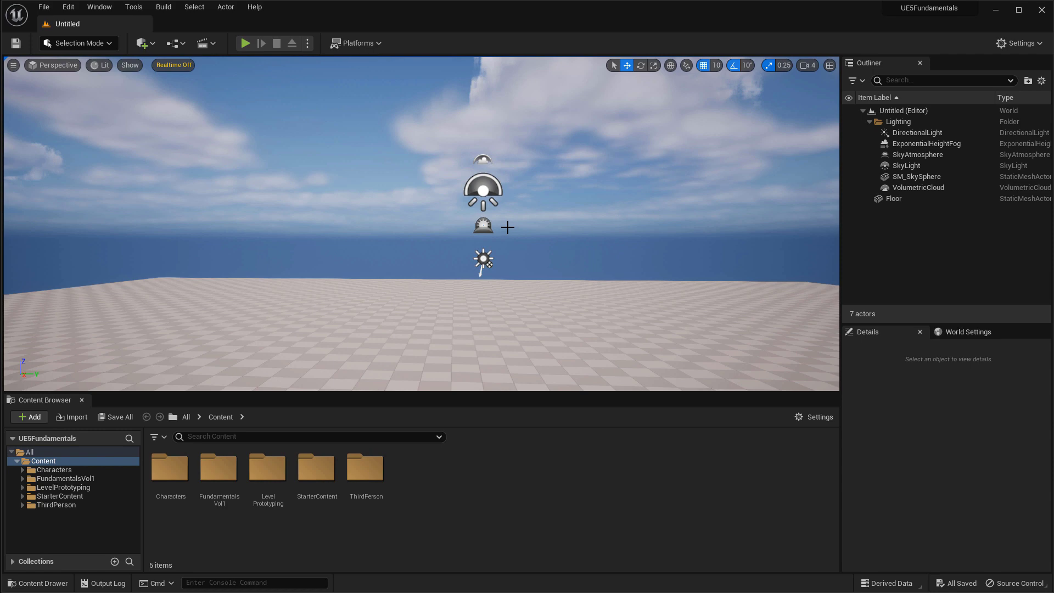
# - Fly the viewport camera through the level, turning and moving it around the light icons
pyautogui.moveTo(513, 214); pyautogui.dragTo(483, 362, button='right')
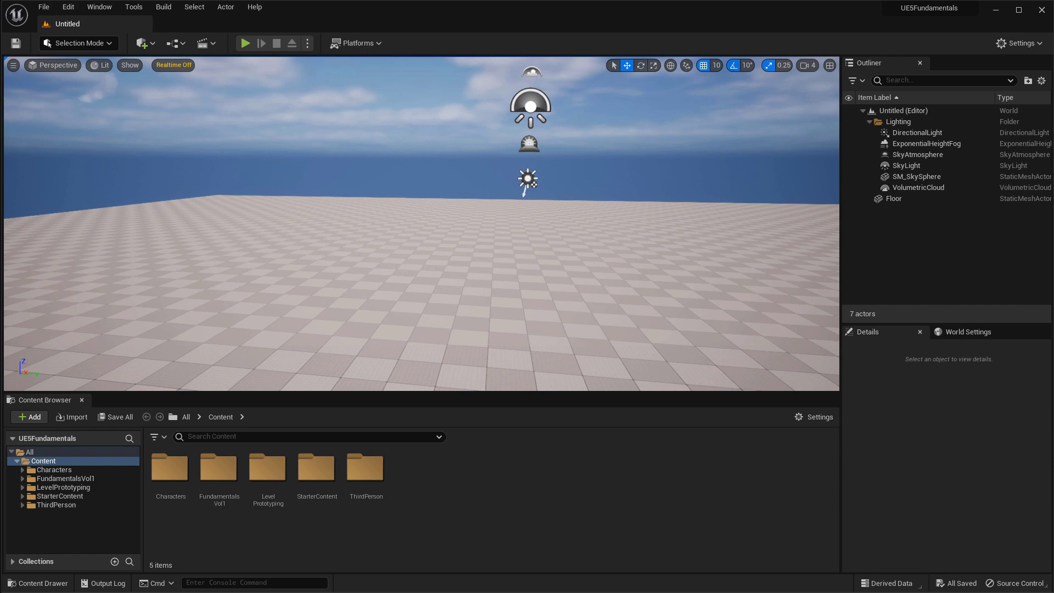
pyautogui.press('w')
pyautogui.moveTo(422, 223); pyautogui.dragTo(409, 196, button='right')
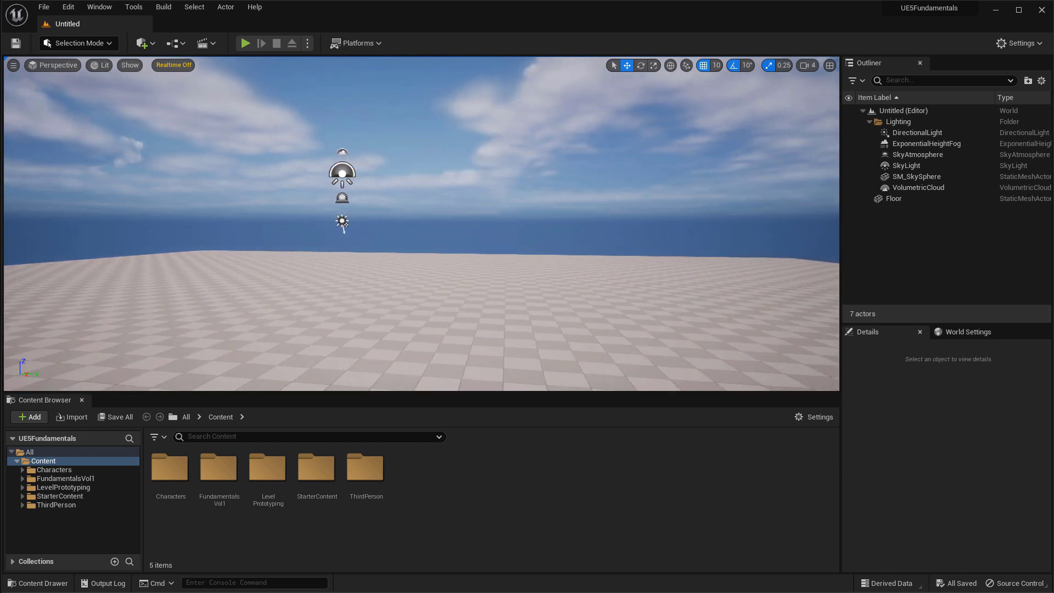
pyautogui.moveTo(421, 224); pyautogui.dragTo(421, 223, button='right')
pyautogui.moveTo(512, 215); pyautogui.dragTo(512, 215, button='right')
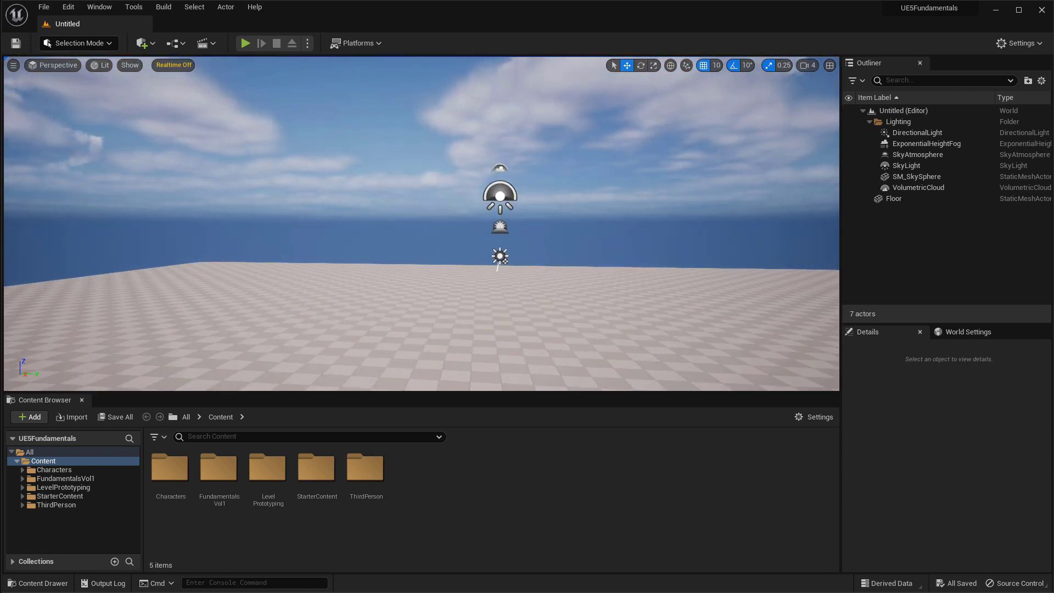
pyautogui.moveTo(421, 223); pyautogui.dragTo(421, 224, button='right')
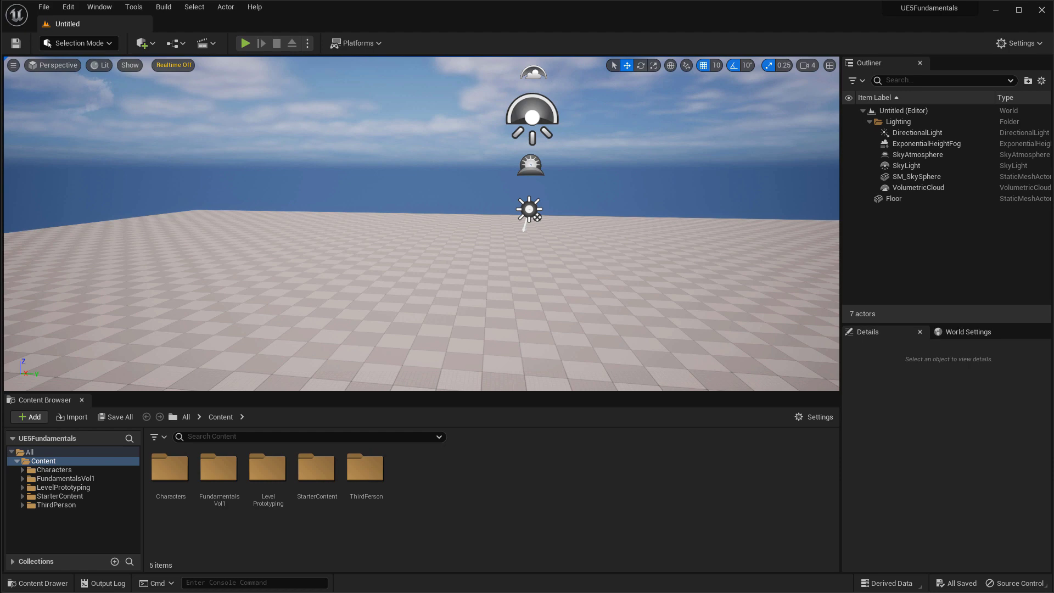
# - Temporarily zoom the camera's field of view in on the light icons while looking around
pyautogui.moveTo(499, 242)
pyautogui.mouseDown(button='right')
pyautogui.moveTo(523, 252)
pyautogui.moveTo(511, 247)
pyautogui.mouseUp(button='right')
pyautogui.press('c')
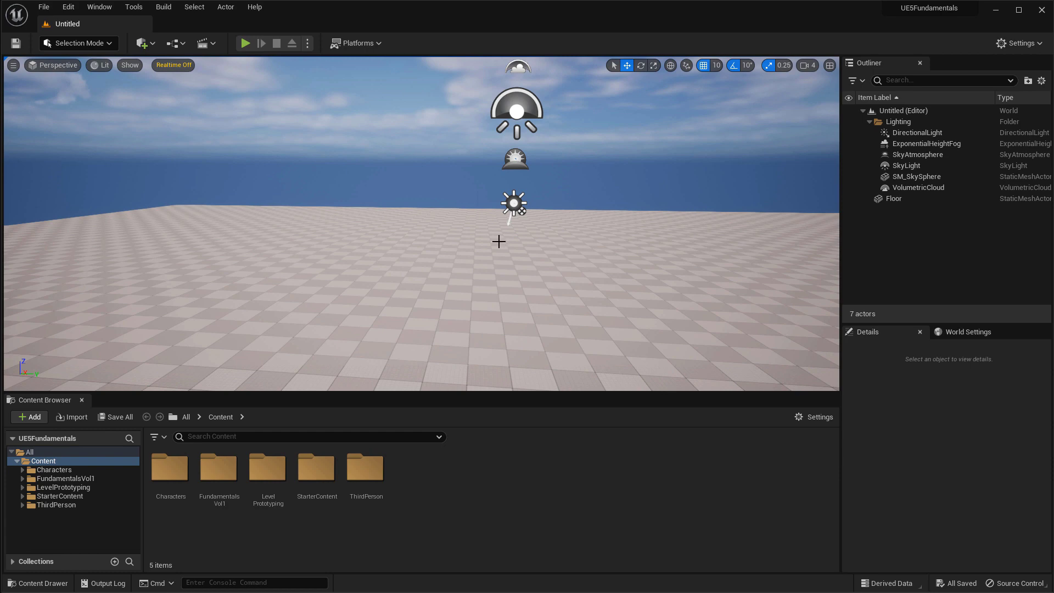
pyautogui.moveTo(498, 241); pyautogui.dragTo(498, 233, button='right')
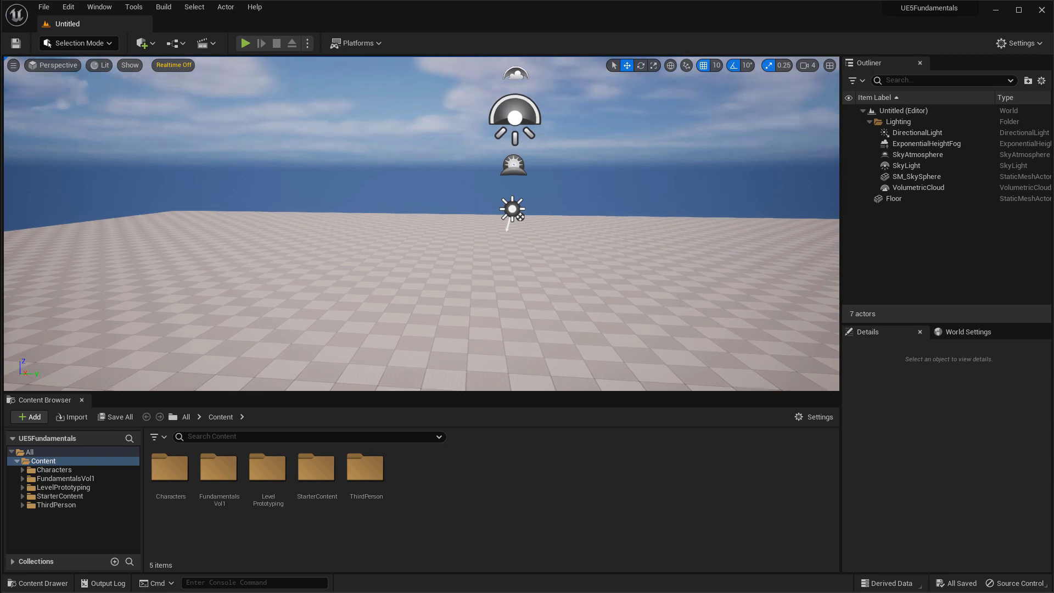
pyautogui.press('c')
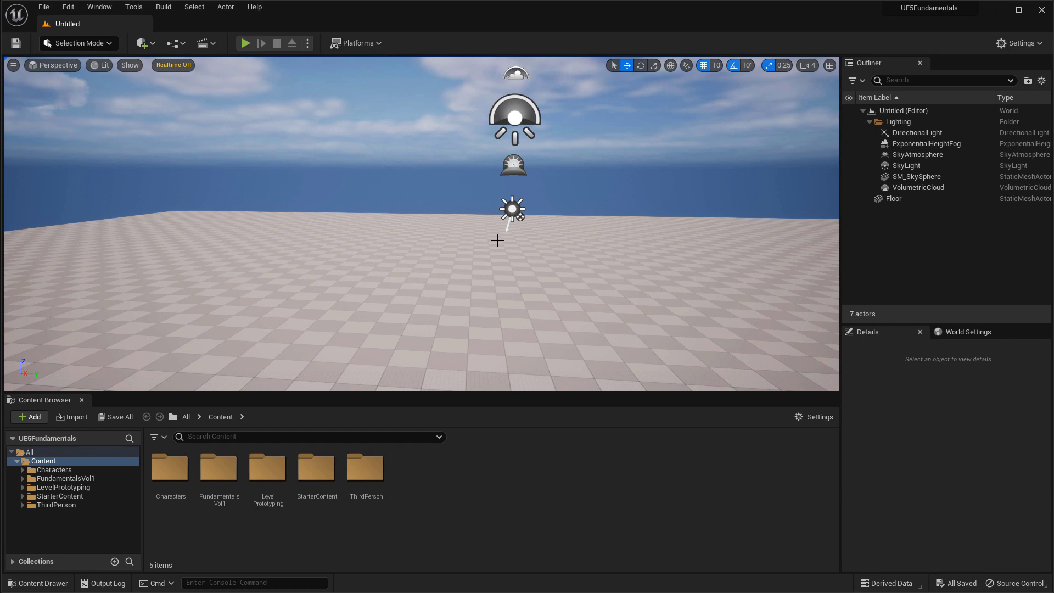
# - Fly the camera freely over the floor, moving in close to the surface and looking around from several angles
pyautogui.moveTo(498, 241); pyautogui.dragTo(383, 232, button='right')
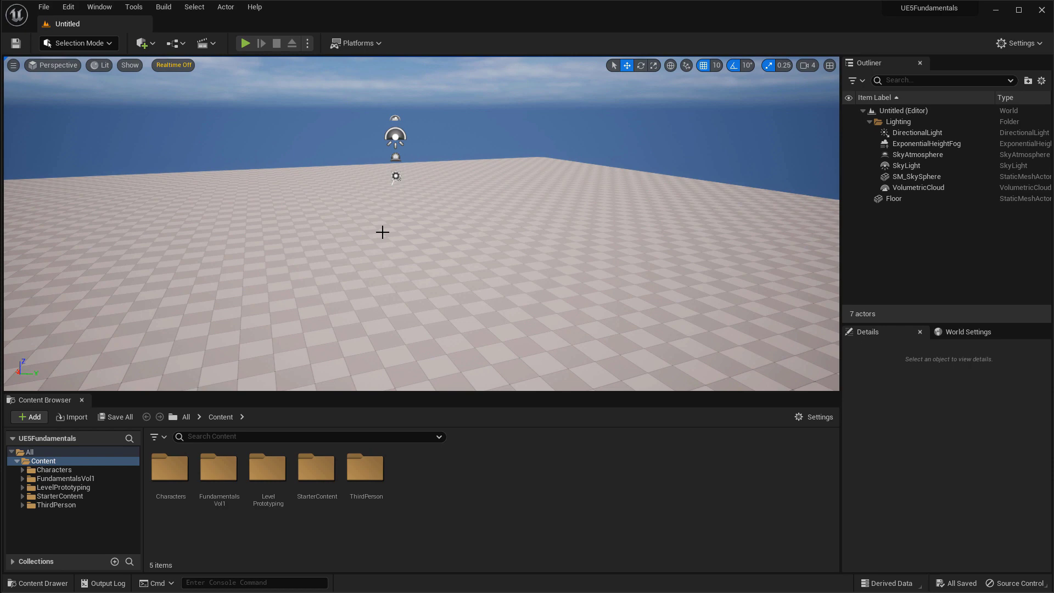
pyautogui.moveTo(372, 231); pyautogui.dragTo(463, 160, button='right')
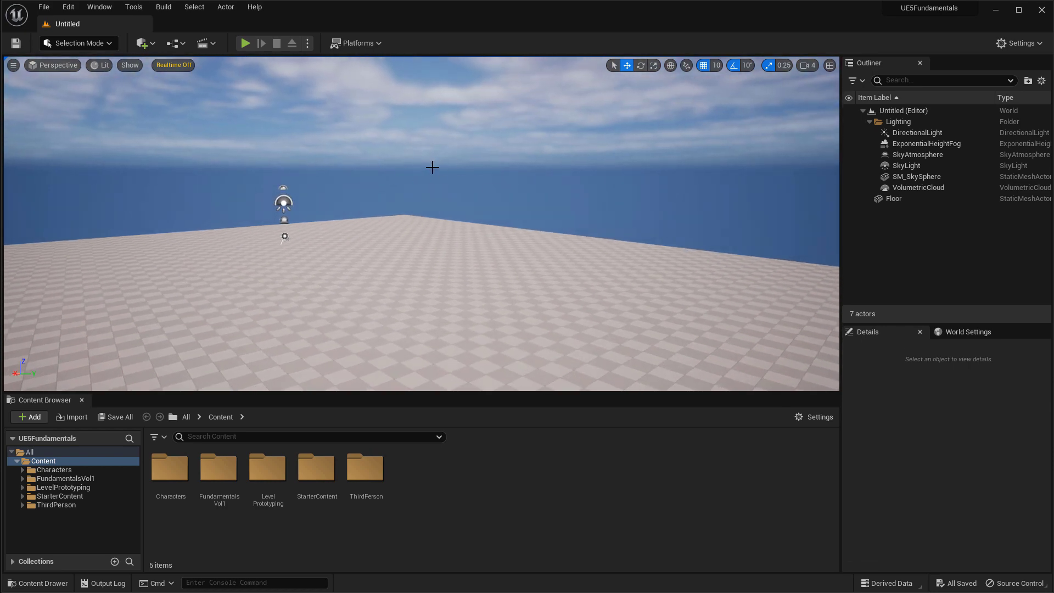
pyautogui.scroll(2, 426, 167)
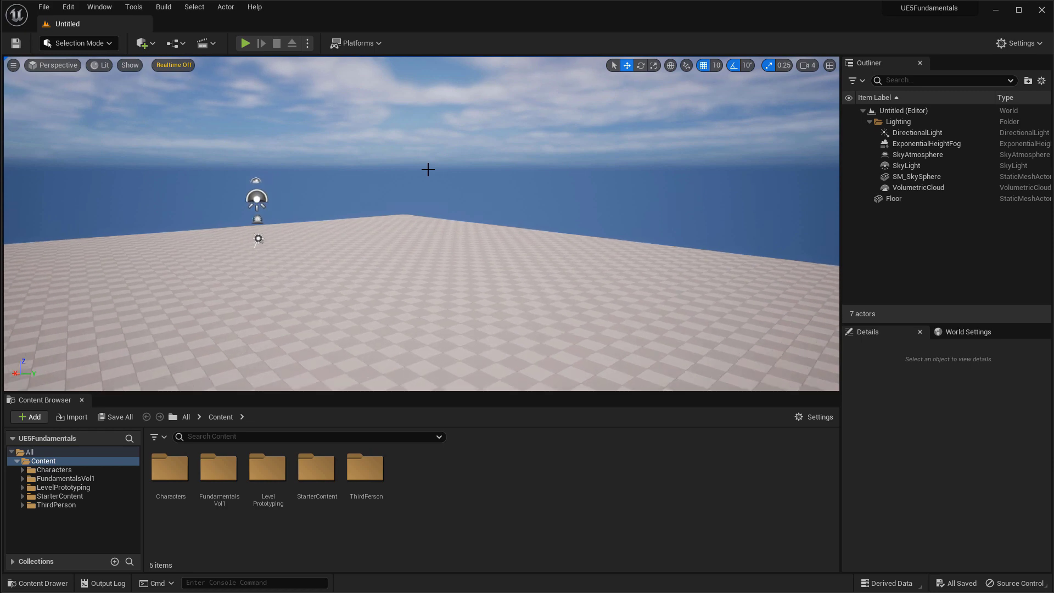
pyautogui.moveTo(428, 169); pyautogui.dragTo(543, 153, button='right')
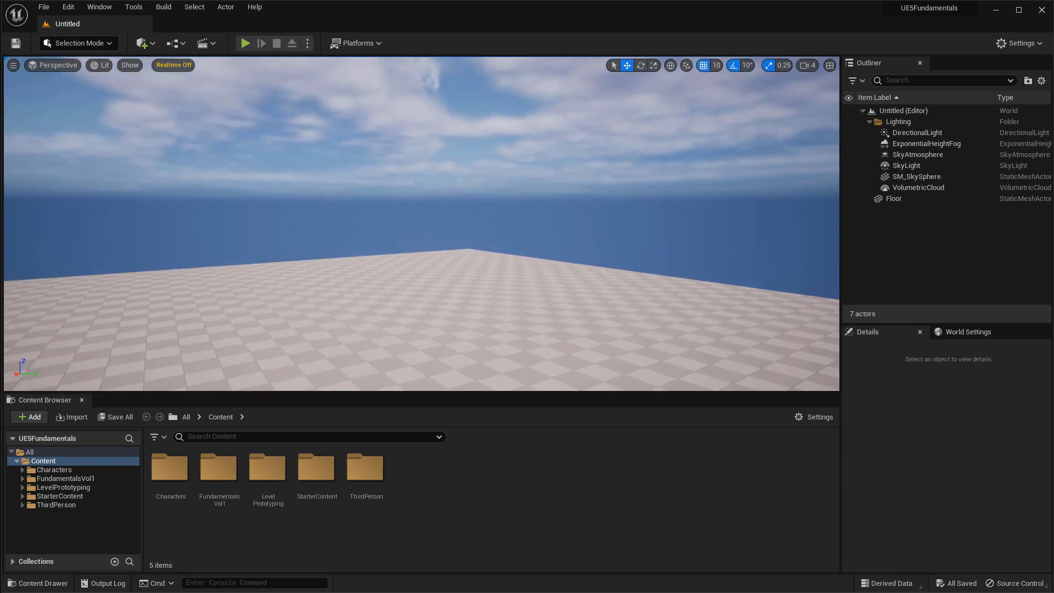
pyautogui.moveTo(440, 152); pyautogui.dragTo(440, 152, button='right')
pyautogui.press('s')
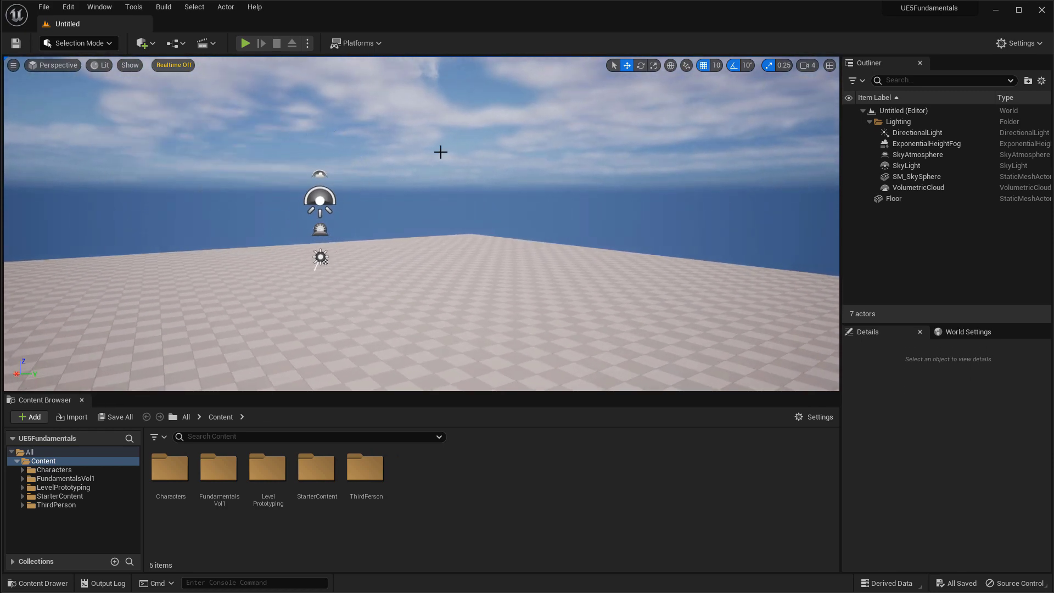
pyautogui.moveTo(476, 188); pyautogui.dragTo(466, 247, button='right')
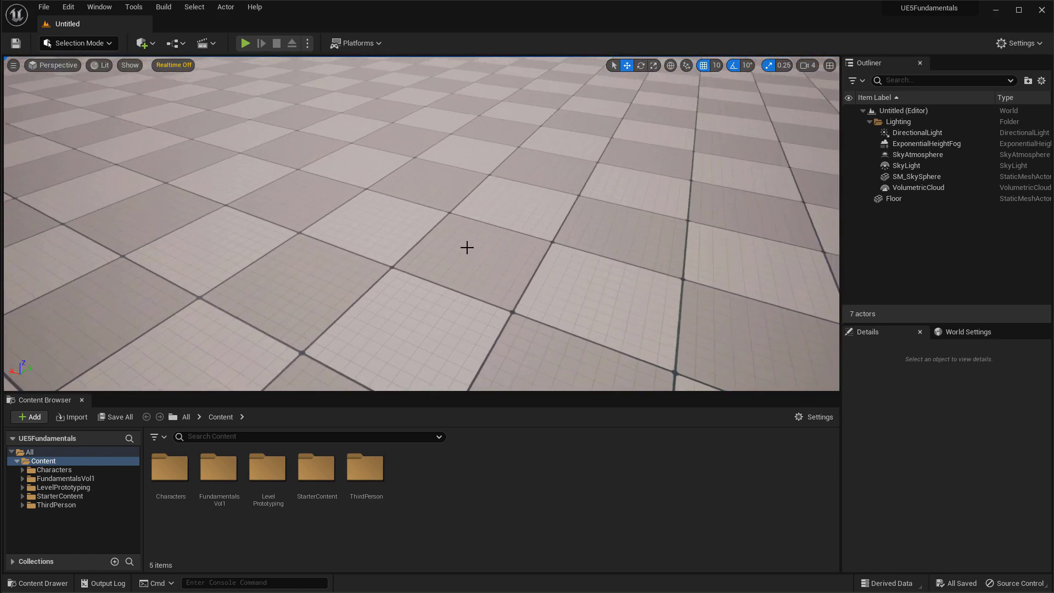
pyautogui.moveTo(511, 304); pyautogui.dragTo(440, 252, button='right')
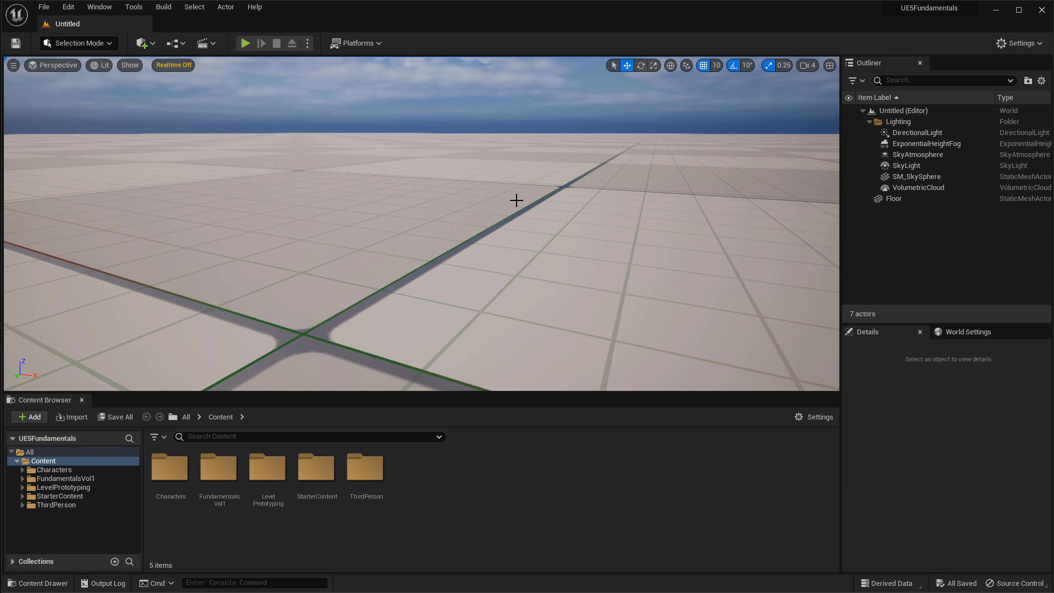
pyautogui.moveTo(518, 198)
pyautogui.mouseDown(button='right')
pyautogui.moveTo(518, 211)
pyautogui.moveTo(510, 195)
pyautogui.mouseUp(button='right')
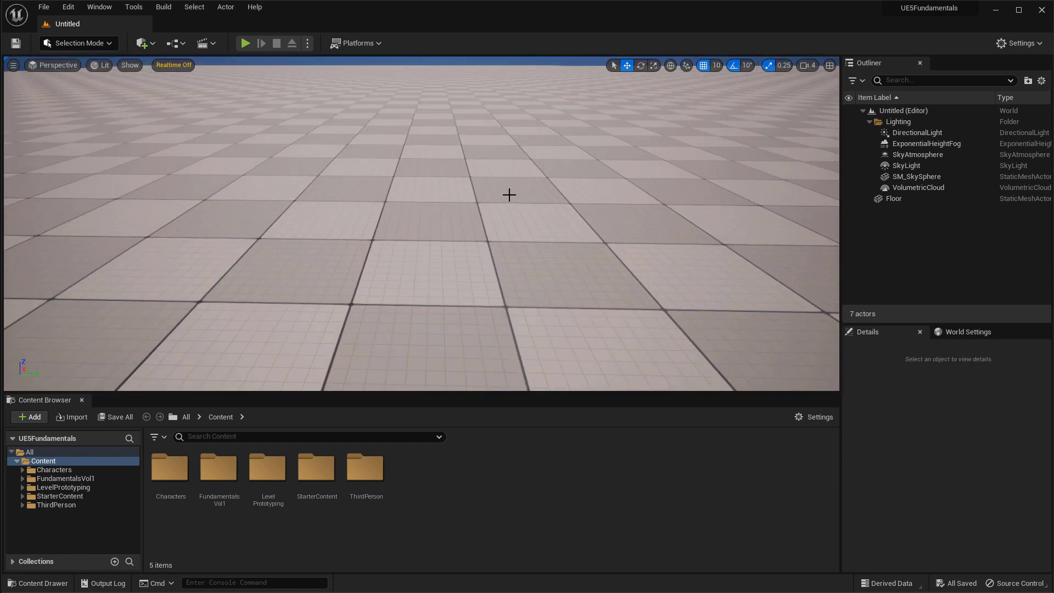
# - Set the viewport camera speed to 1 and fly slowly over the floor
pyautogui.click(808, 67)
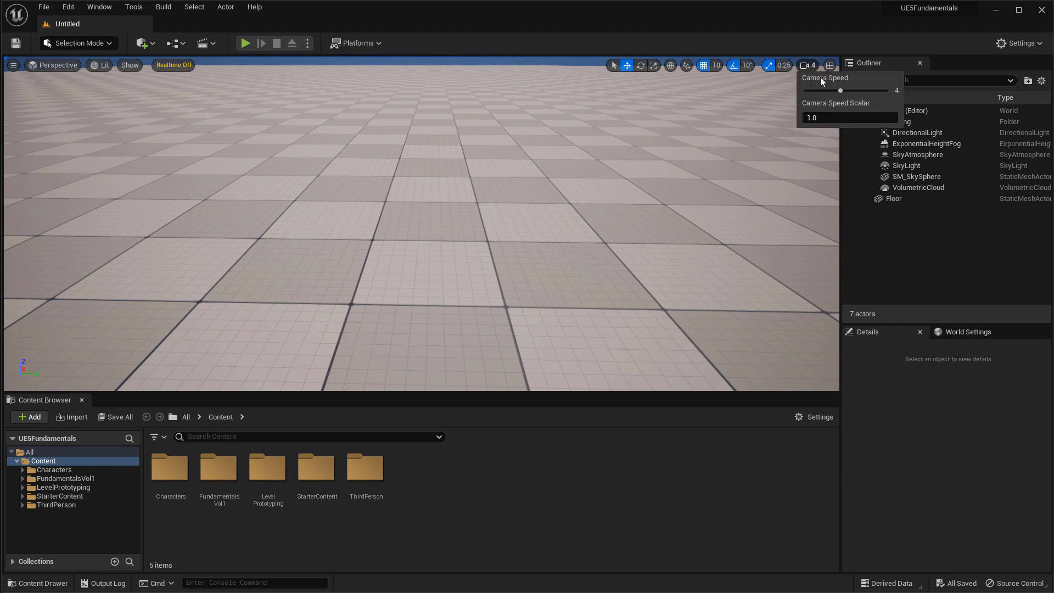
pyautogui.moveTo(843, 93); pyautogui.dragTo(806, 91)
pyautogui.moveTo(628, 176); pyautogui.dragTo(655, 207, button='right')
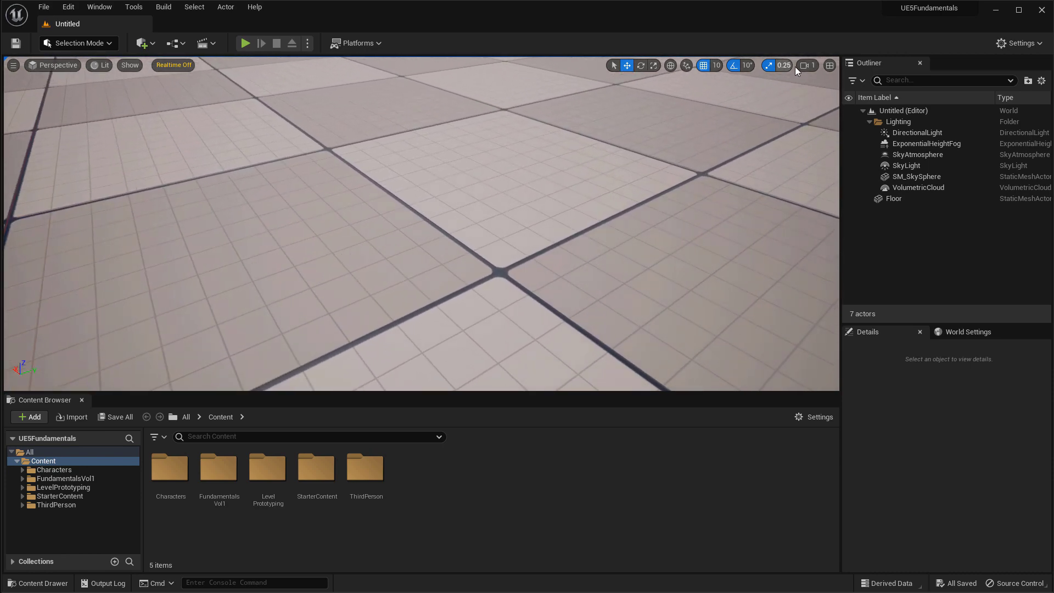
# - Set the camera speed to 8 and fly away from the floor and back toward it several times
pyautogui.click(806, 66)
pyautogui.moveTo(808, 90); pyautogui.dragTo(886, 90)
pyautogui.moveTo(620, 148); pyautogui.dragTo(604, 140, button='right')
pyautogui.press('s')
pyautogui.press('w')
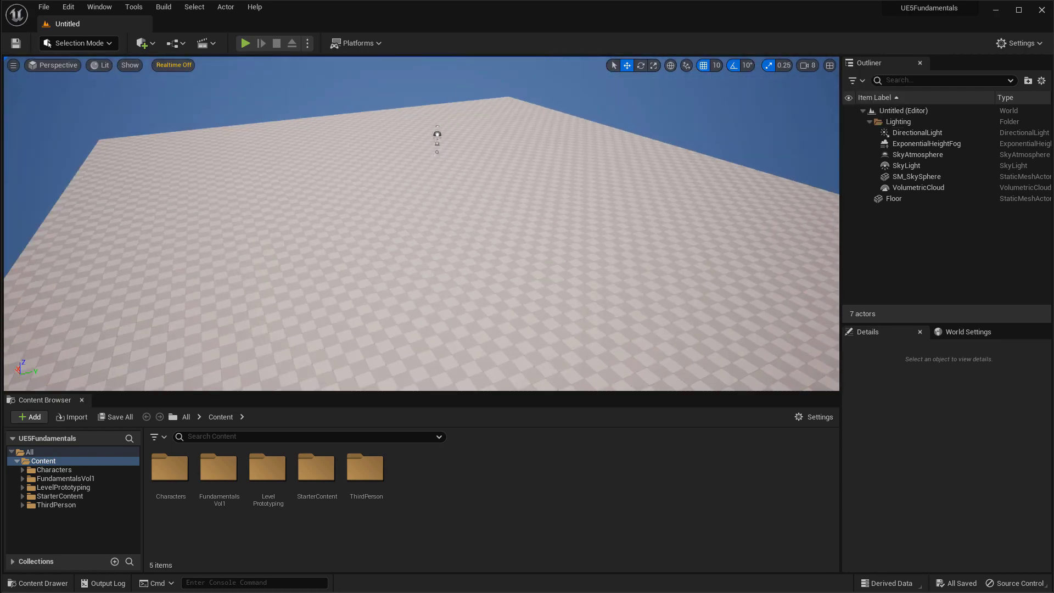
pyautogui.press('s')
pyautogui.press('w')
pyautogui.press('w')
pyautogui.press('s')
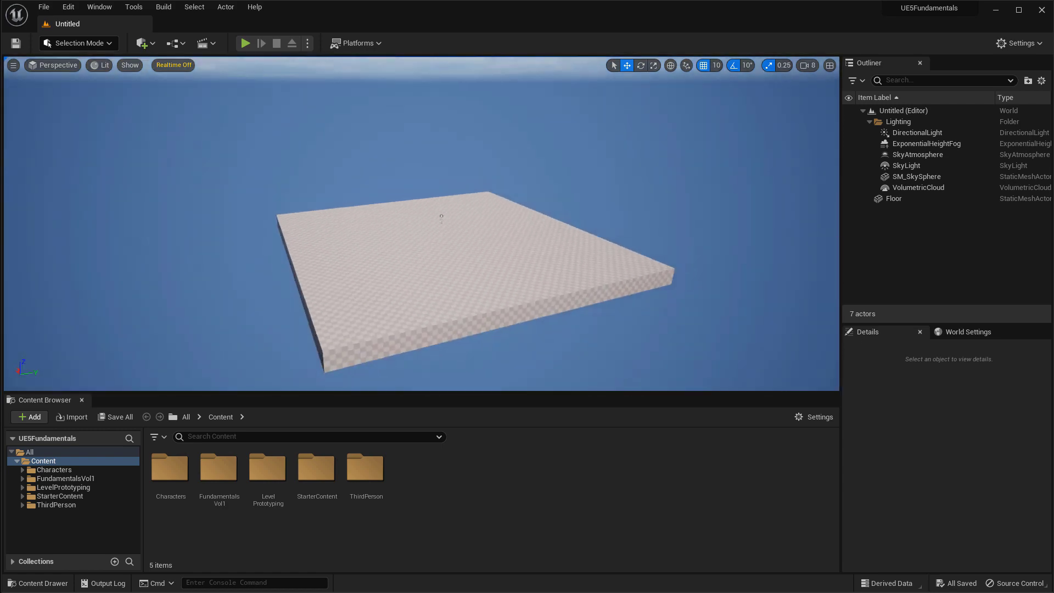
pyautogui.press('w')
pyautogui.press('w')
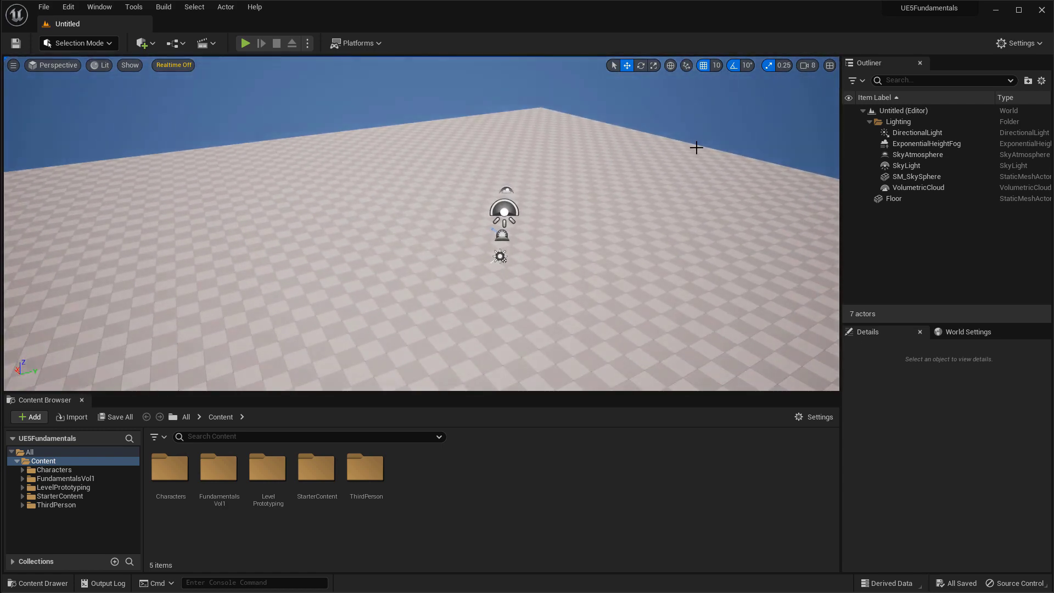
# - Set the camera speed to 4 and fly to a straight-on view of the light icons over the floor
pyautogui.click(807, 65)
pyautogui.moveTo(888, 91); pyautogui.dragTo(845, 91)
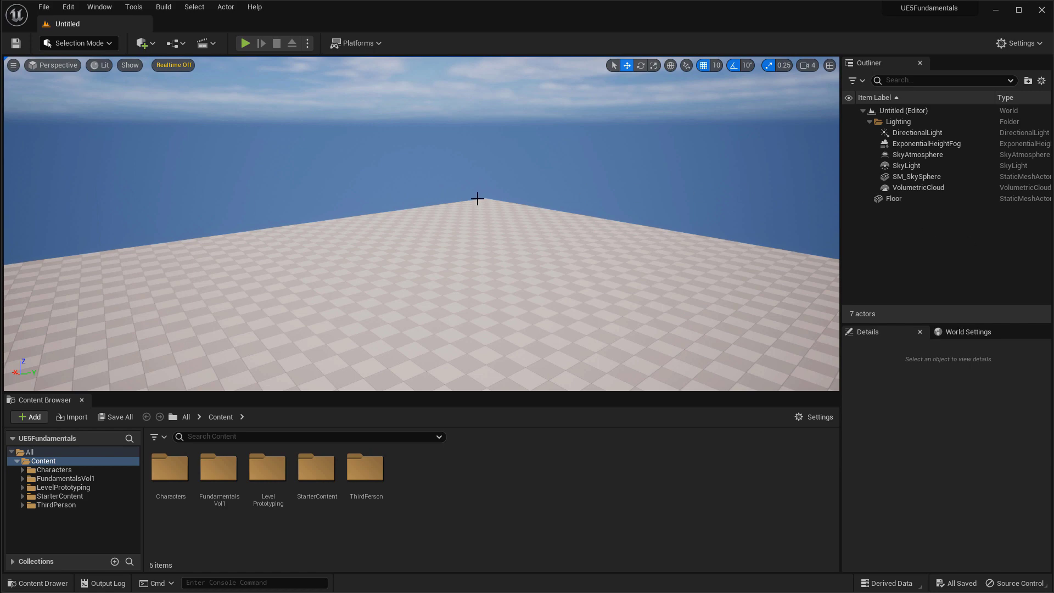
pyautogui.moveTo(361, 181)
pyautogui.mouseDown(button='right')
pyautogui.moveTo(352, 189)
pyautogui.moveTo(364, 178)
pyautogui.mouseUp(button='right')
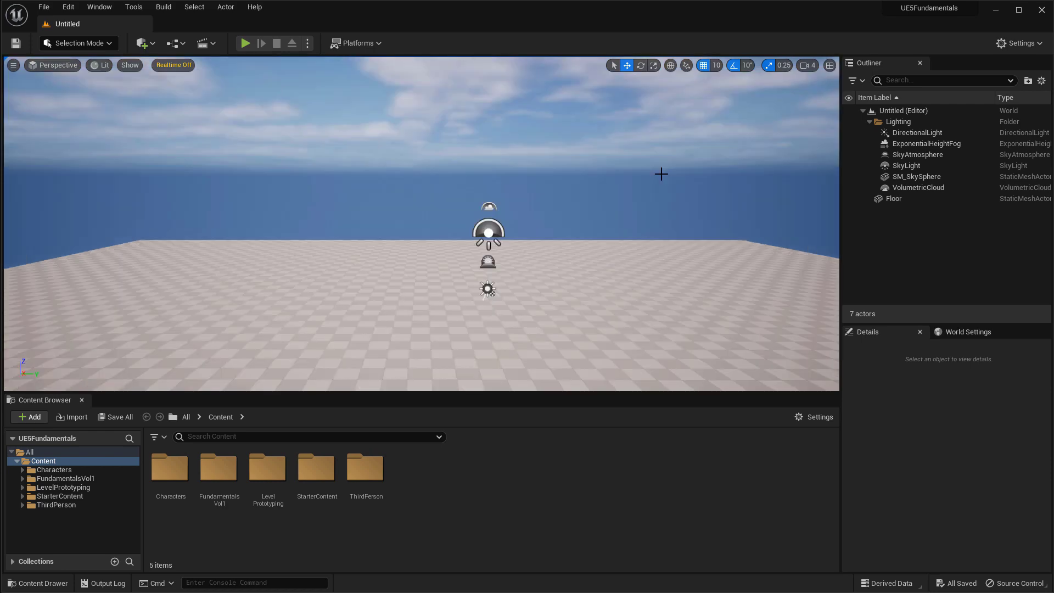
# - Split the viewport into four views, maximize the Top view, and return to the maximized Perspective view
pyautogui.click(830, 66)
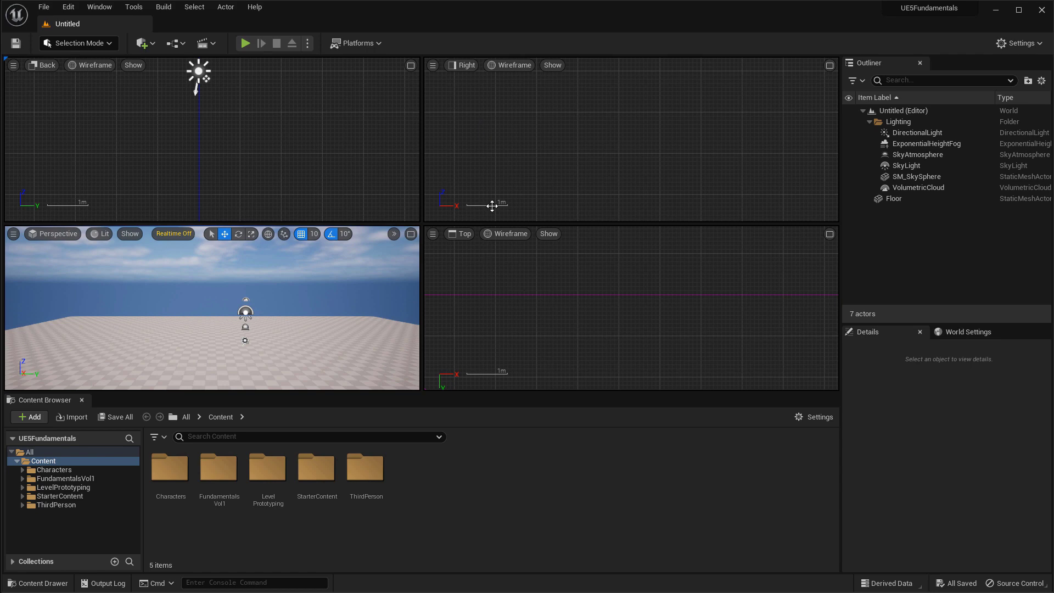
pyautogui.click(829, 235)
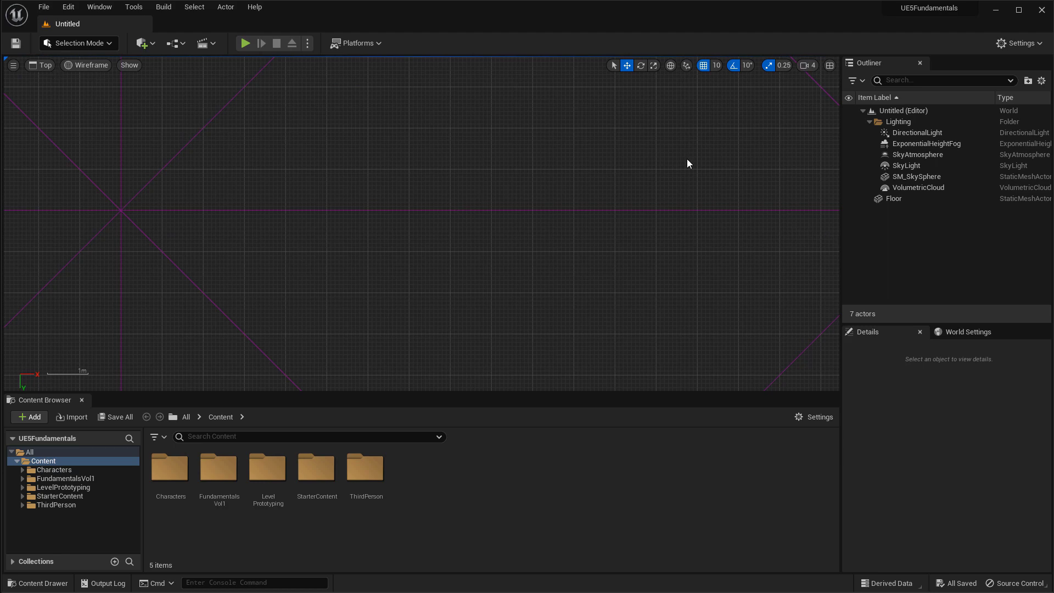
pyautogui.click(830, 66)
pyautogui.click(410, 235)
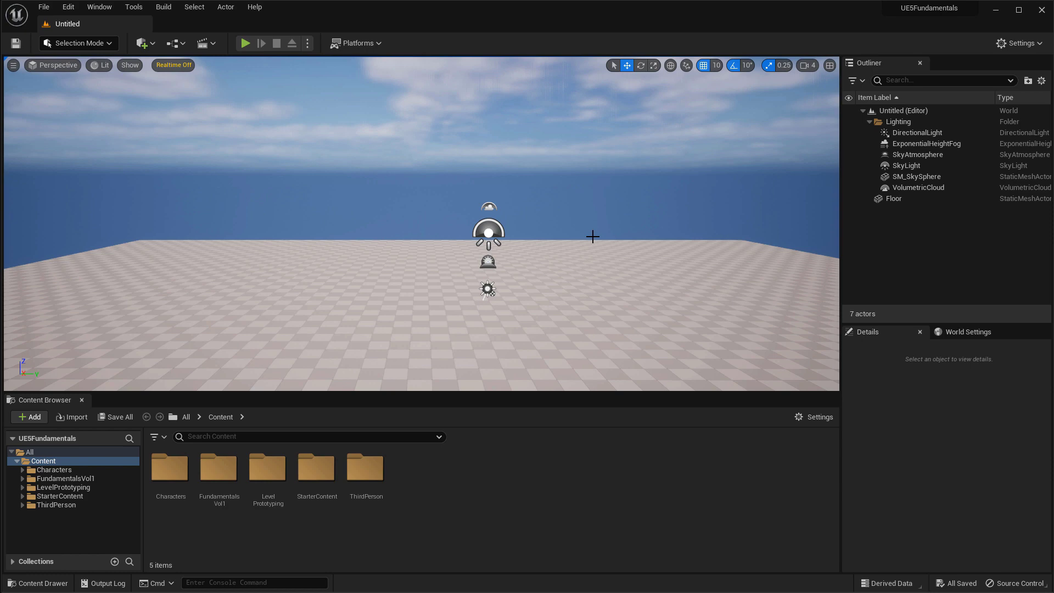
# - Switch the single viewport to the orthographic Top view and return it to Perspective
pyautogui.click(52, 66)
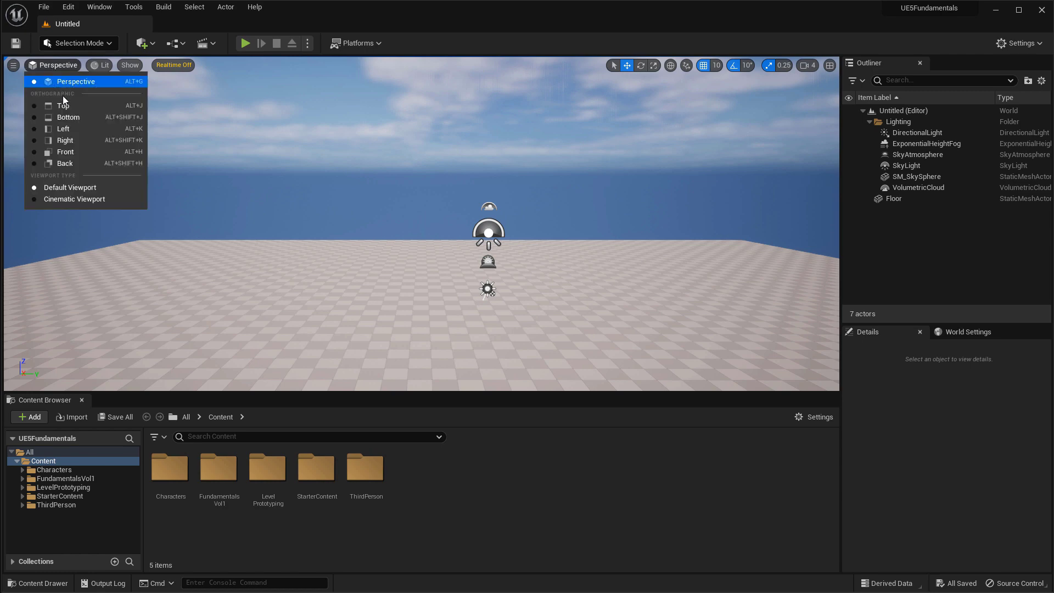
pyautogui.click(63, 106)
pyautogui.click(43, 65)
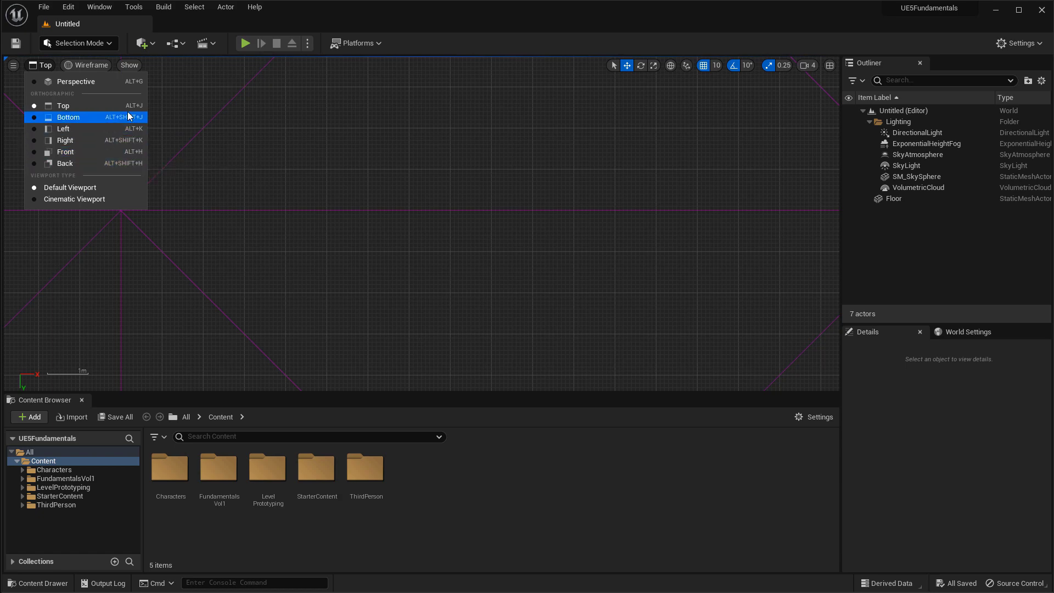
pyautogui.click(75, 81)
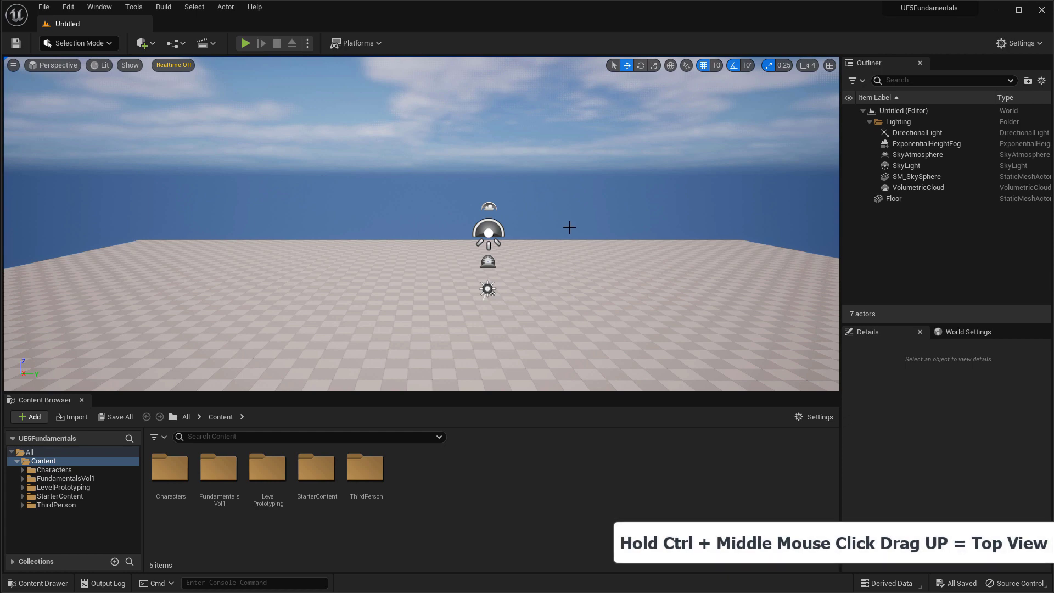
# - Cycle the viewport through the Top, Bottom, Back and Front orthographic views and return it to Perspective
pyautogui.keyDown('ctrl'); pyautogui.moveTo(569, 228); pyautogui.dragTo(570, 136, button='middle'); pyautogui.keyUp('ctrl')
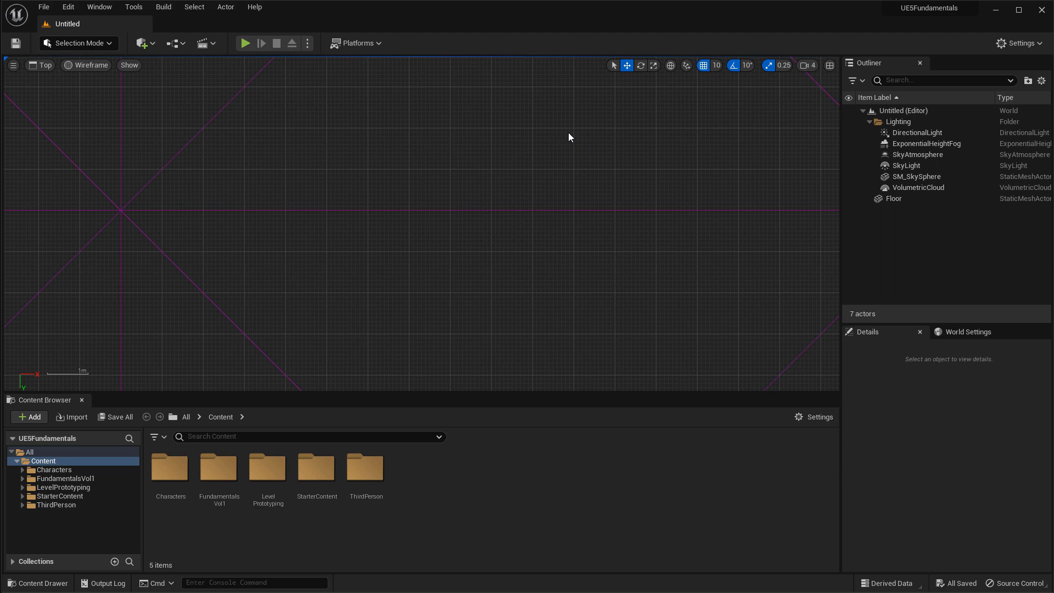
pyautogui.keyDown('ctrl'); pyautogui.moveTo(568, 133); pyautogui.dragTo(572, 251, button='middle'); pyautogui.keyUp('ctrl')
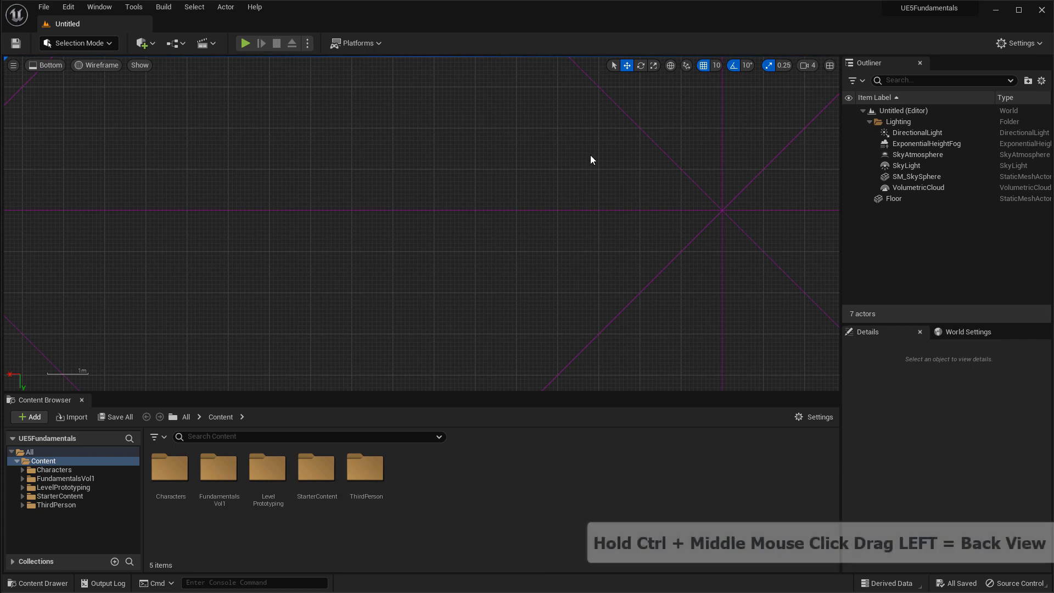
pyautogui.keyDown('ctrl'); pyautogui.moveTo(590, 156); pyautogui.dragTo(462, 152, button='middle'); pyautogui.keyUp('ctrl')
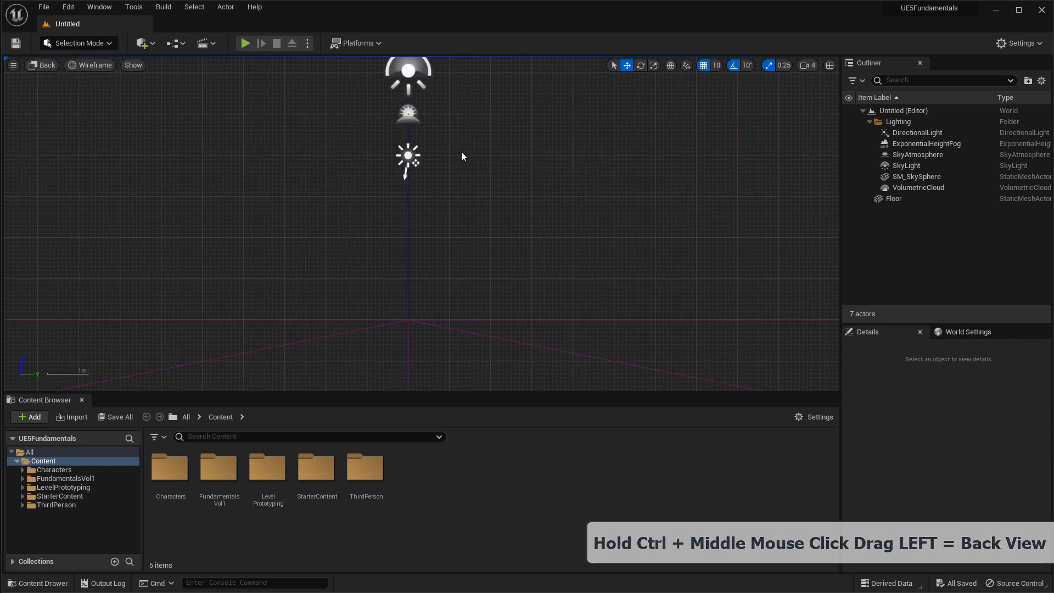
pyautogui.keyDown('ctrl'); pyautogui.moveTo(467, 149); pyautogui.dragTo(611, 155, button='middle'); pyautogui.keyUp('ctrl')
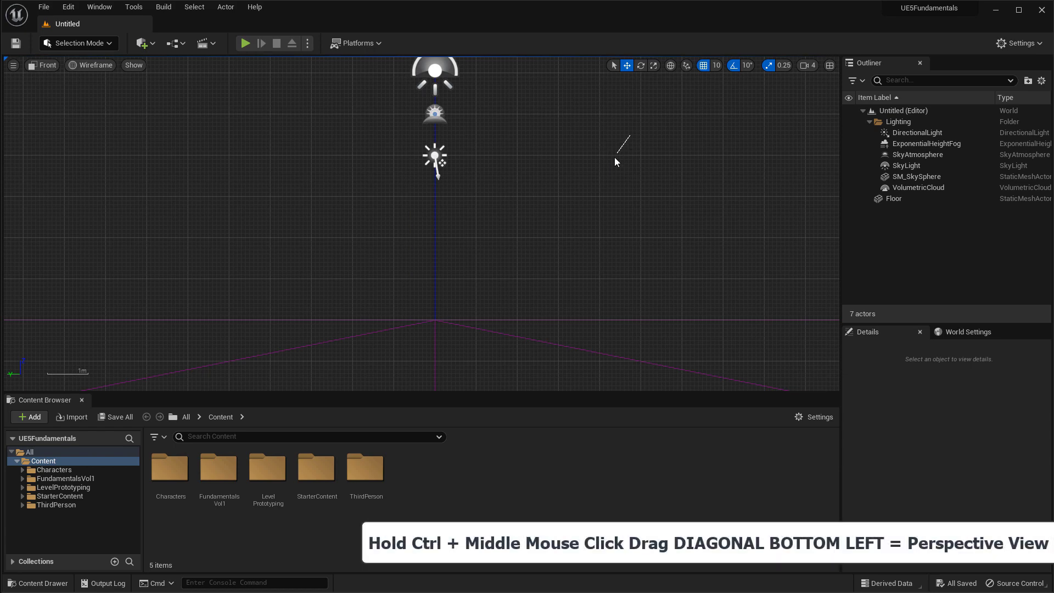
pyautogui.keyDown('ctrl'); pyautogui.moveTo(591, 189); pyautogui.dragTo(512, 278, button='middle'); pyautogui.keyUp('ctrl')
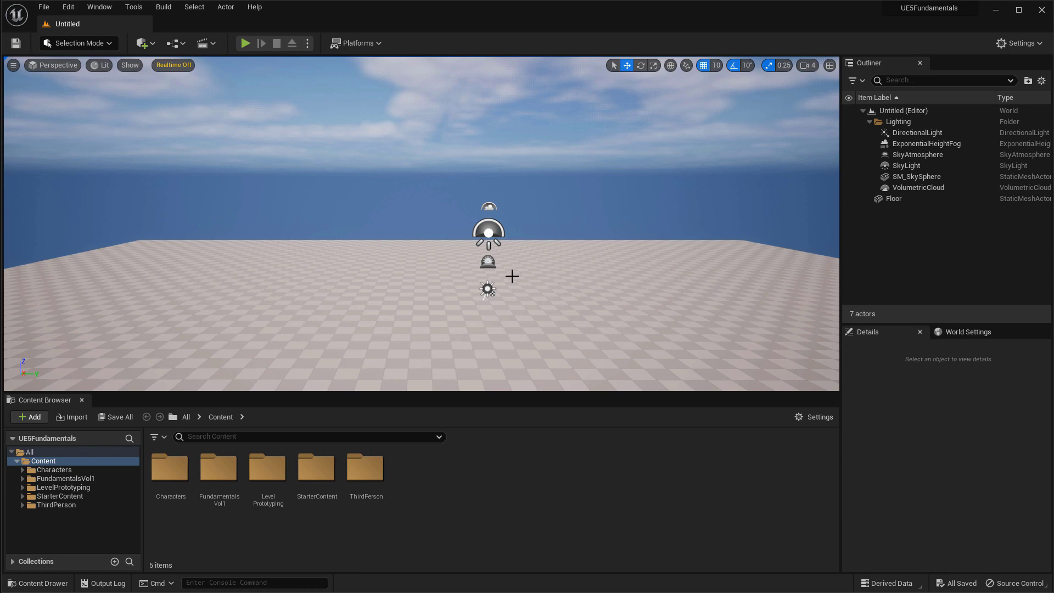
# - Switch the viewport to the Right view, marquee-select the floor and sky sphere, and clear the selection
pyautogui.click(830, 65)
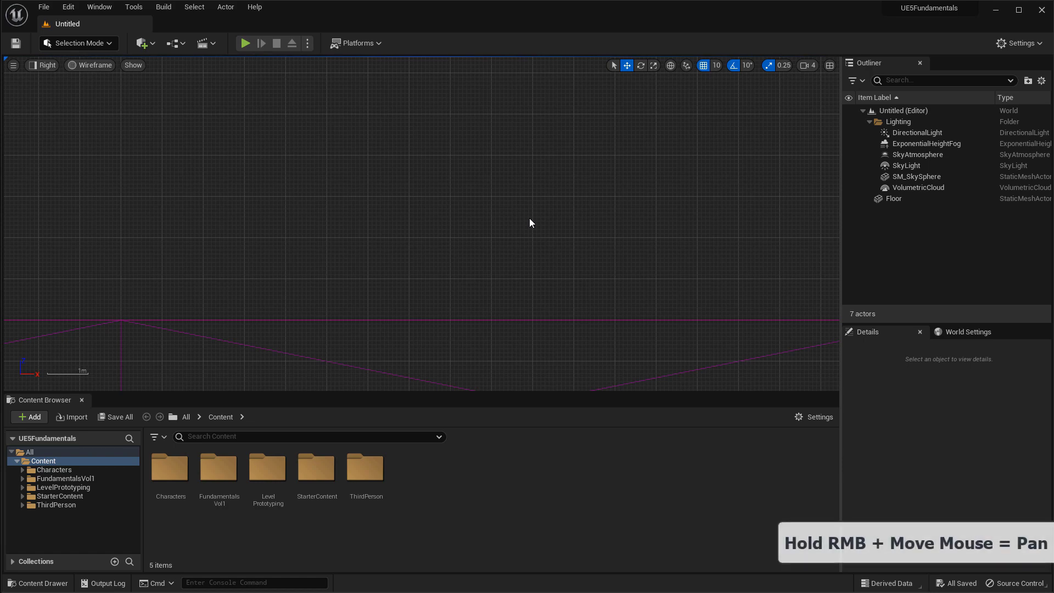
pyautogui.moveTo(539, 207); pyautogui.dragTo(573, 235, button='right')
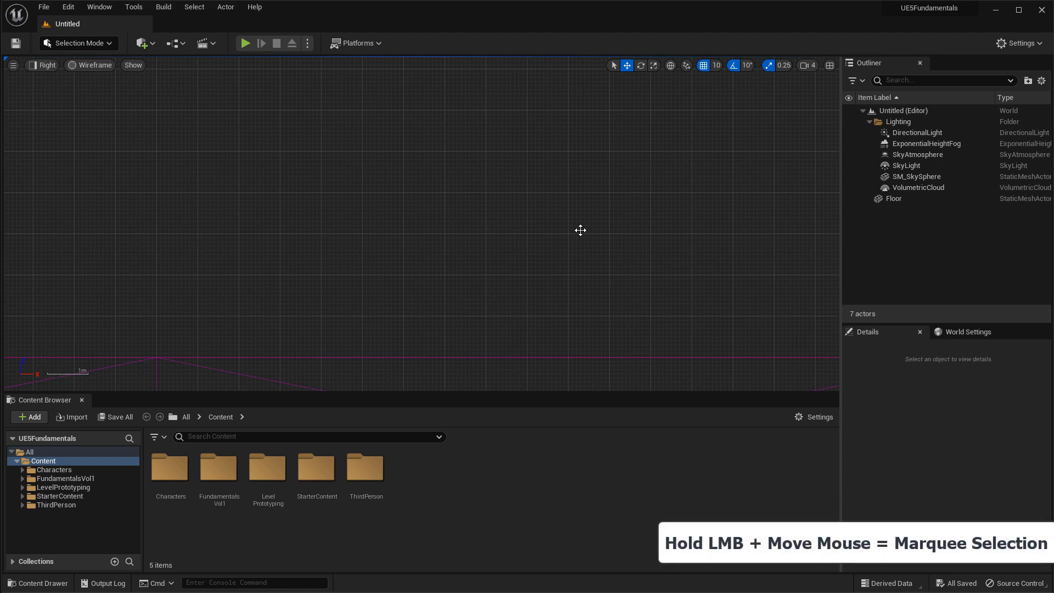
pyautogui.moveTo(541, 249); pyautogui.dragTo(675, 383)
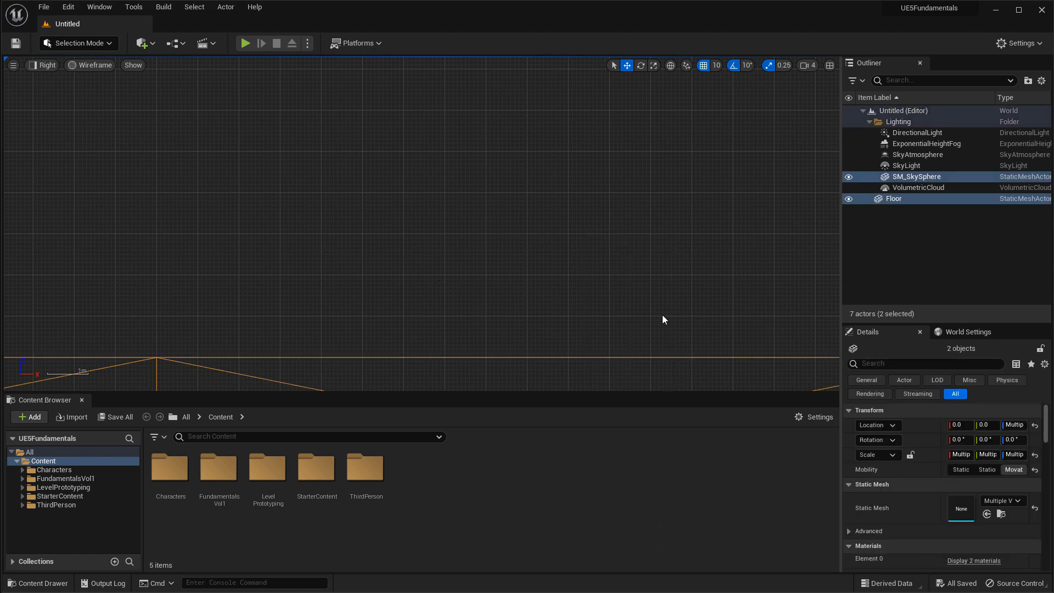
pyautogui.click(369, 191)
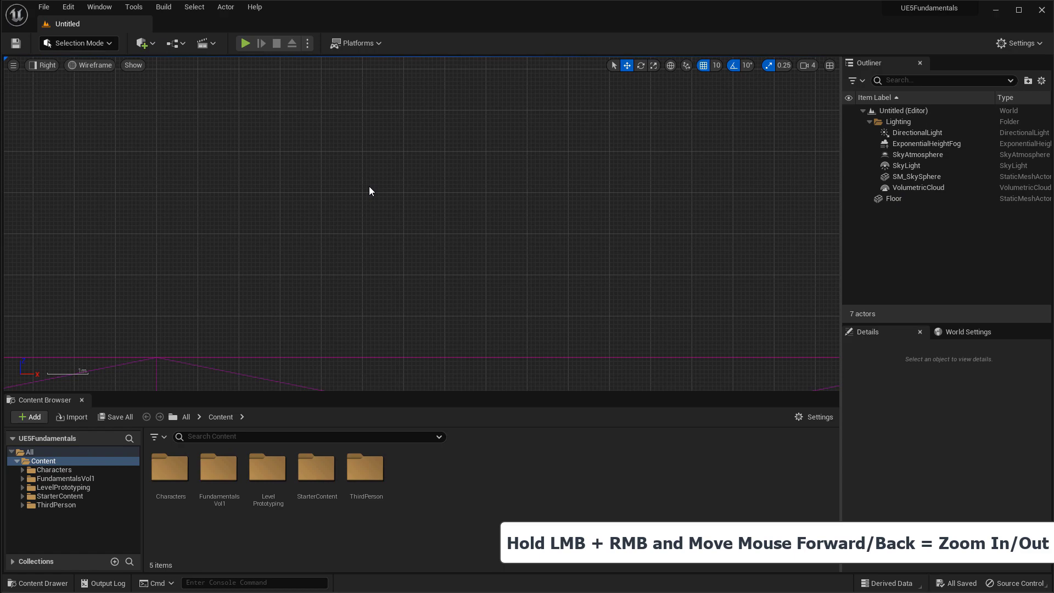
# - Zoom the orthographic Right view out to the light icons and back in on the grid several times
pyautogui.moveTo(370, 191); pyautogui.dragTo(439, 143)
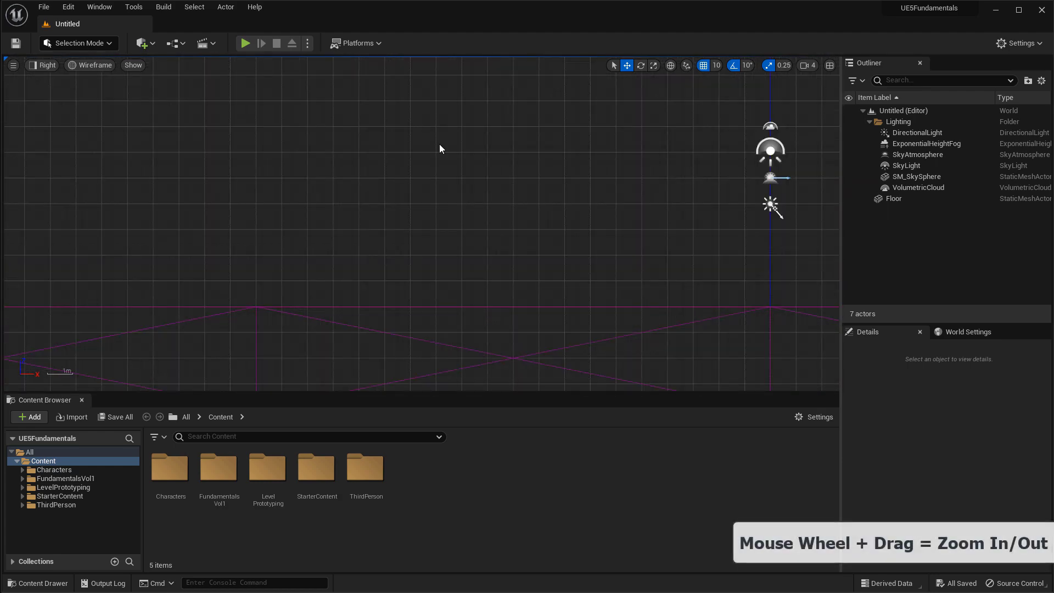
pyautogui.scroll(3, 440, 148)
pyautogui.scroll(-4, 439, 149)
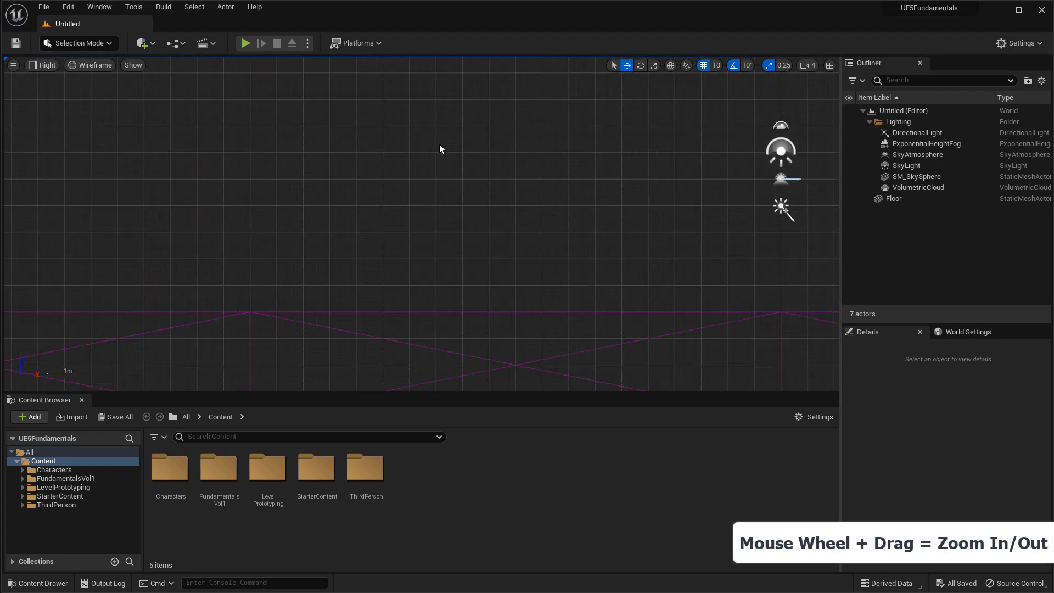
pyautogui.scroll(4, 439, 145)
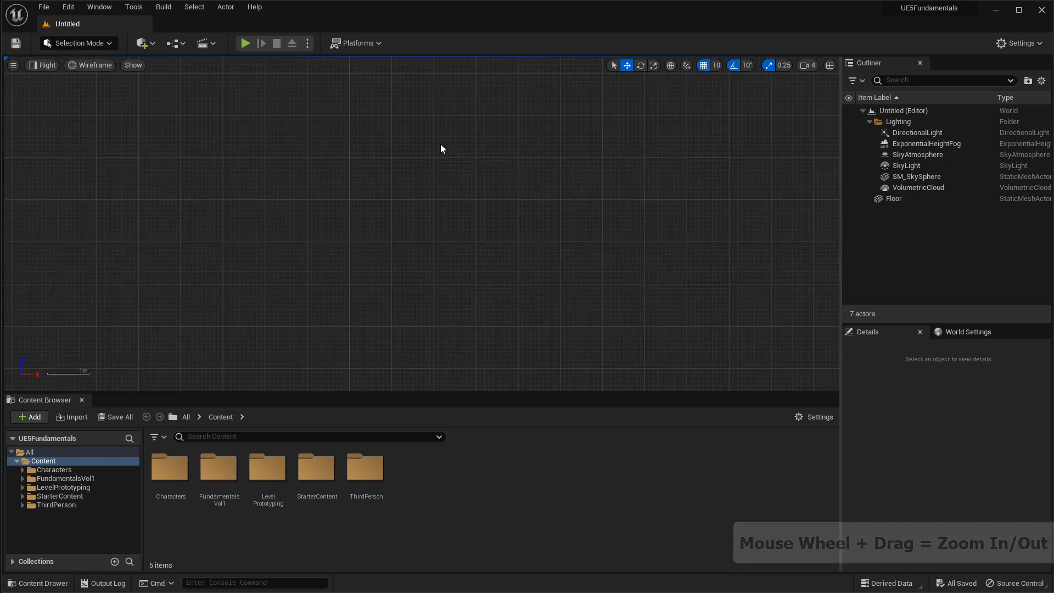
pyautogui.scroll(3, 442, 145)
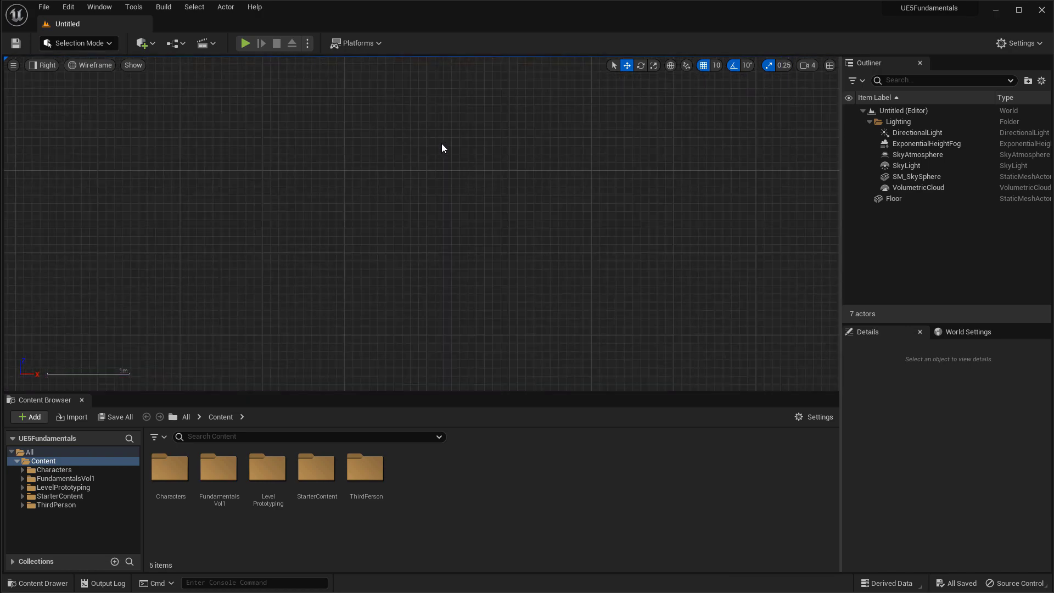
pyautogui.scroll(-3, 443, 148)
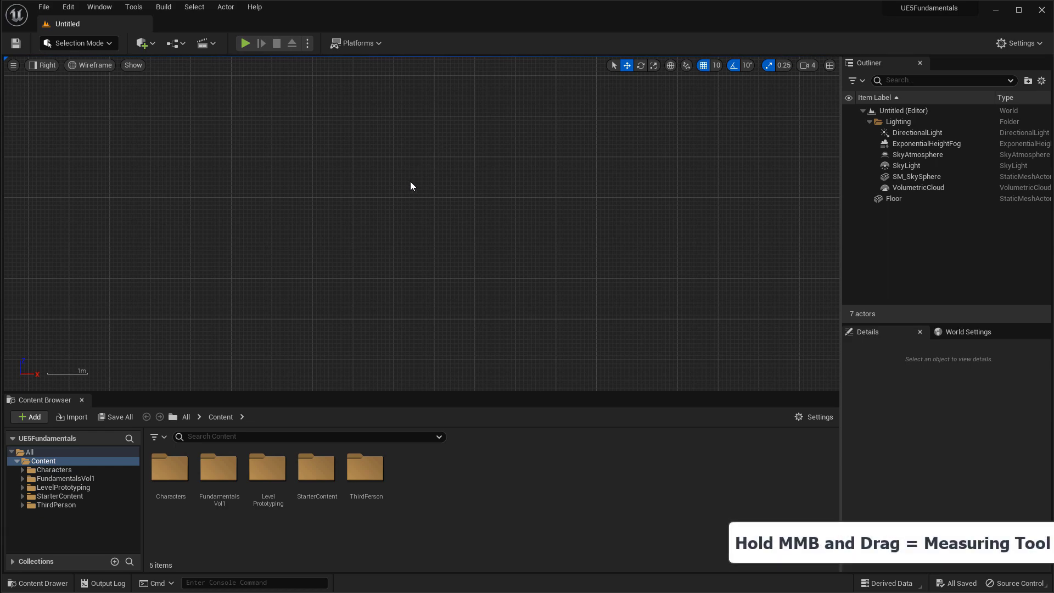
# - Measure horizontal distances across the grid in the Right view at two zoom levels, and return to Perspective
pyautogui.moveTo(432, 207); pyautogui.dragTo(473, 205, button='middle')
pyautogui.scroll(4, 472, 206)
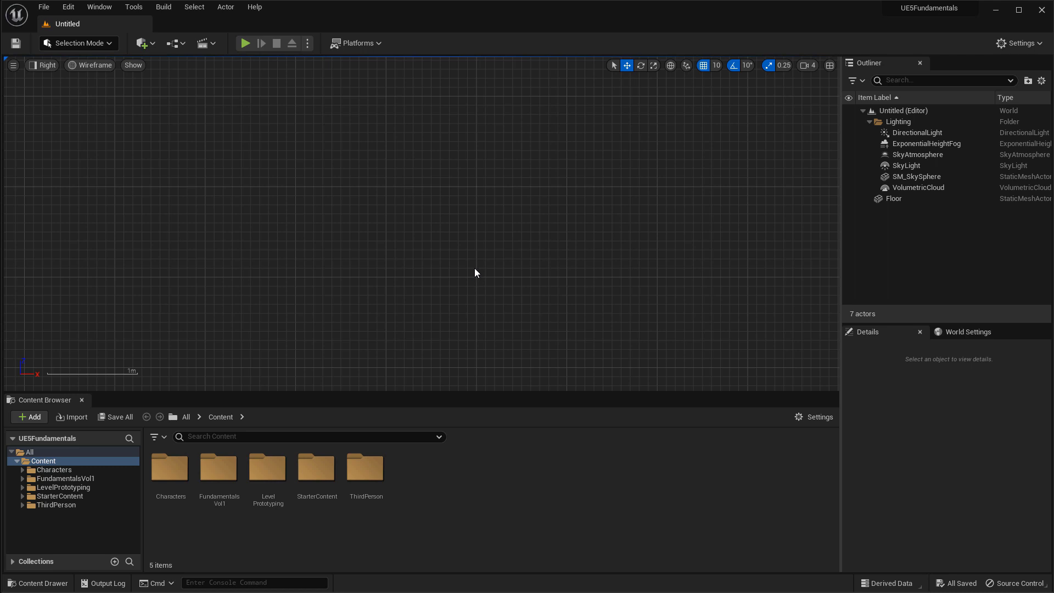
pyautogui.moveTo(479, 231)
pyautogui.mouseDown(button='middle')
pyautogui.moveTo(477, 200)
pyautogui.moveTo(476, 219)
pyautogui.moveTo(584, 214)
pyautogui.mouseUp(button='middle')
pyautogui.hotkey('alt', 'g')
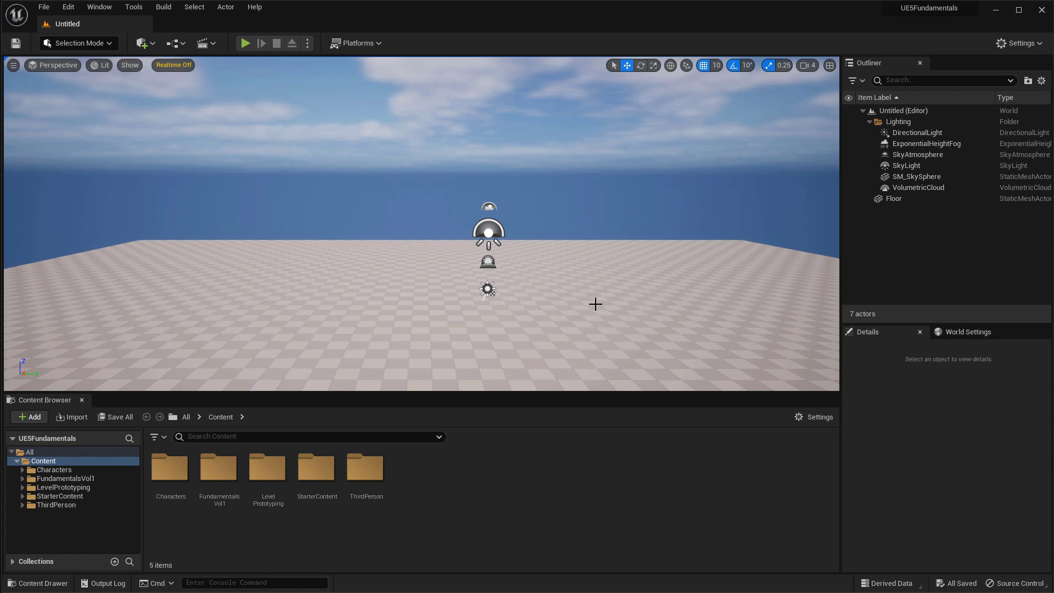
# - Open Viewport 2 as a floating window and place it over the main viewport
pyautogui.click(112, 7)
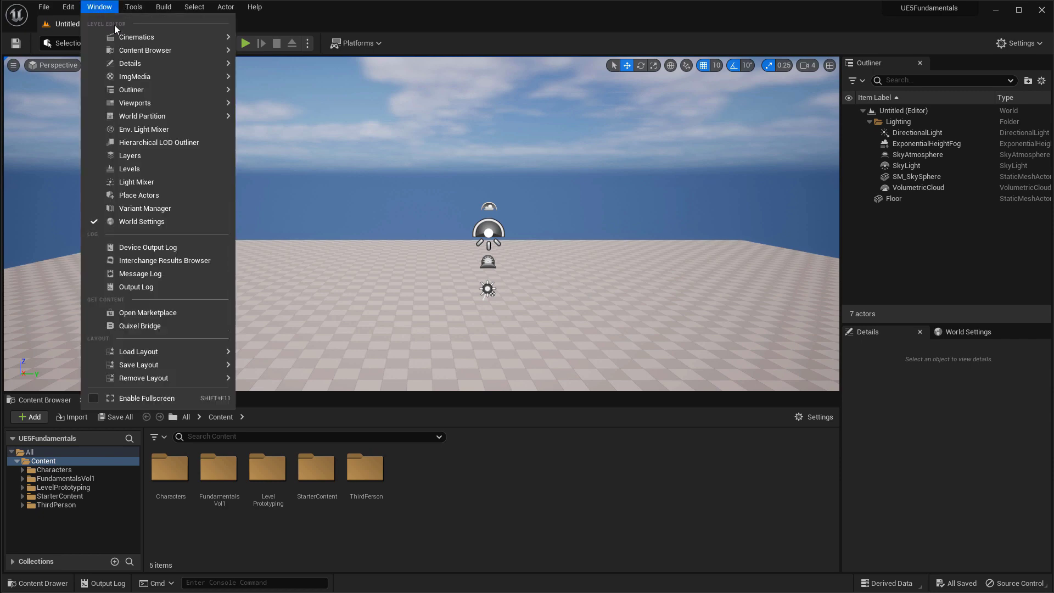
pyautogui.moveTo(149, 103)
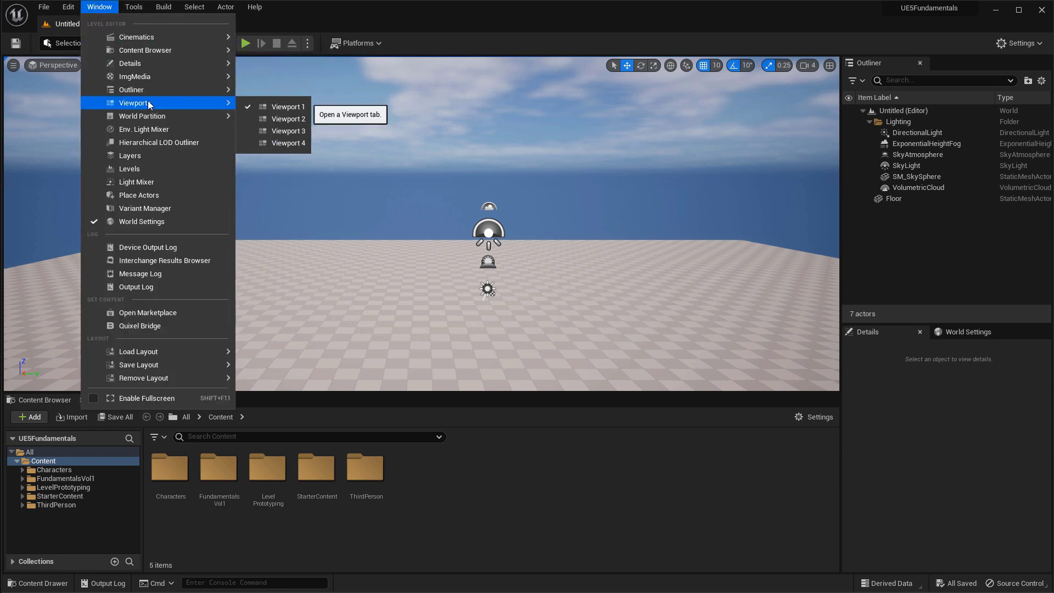
pyautogui.click(292, 119)
pyautogui.moveTo(432, 146); pyautogui.dragTo(504, 114)
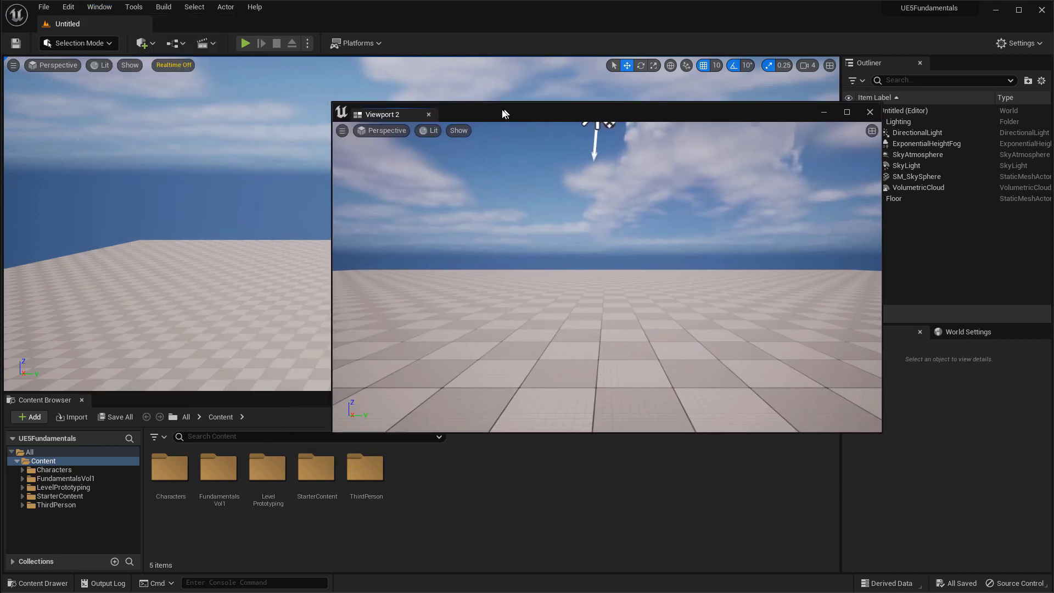
# - Look around the floor and sky in Viewport 2, reposition its window, and view its list of view types
pyautogui.moveTo(482, 146); pyautogui.dragTo(525, 151, button='right')
pyautogui.moveTo(522, 118); pyautogui.dragTo(639, 254)
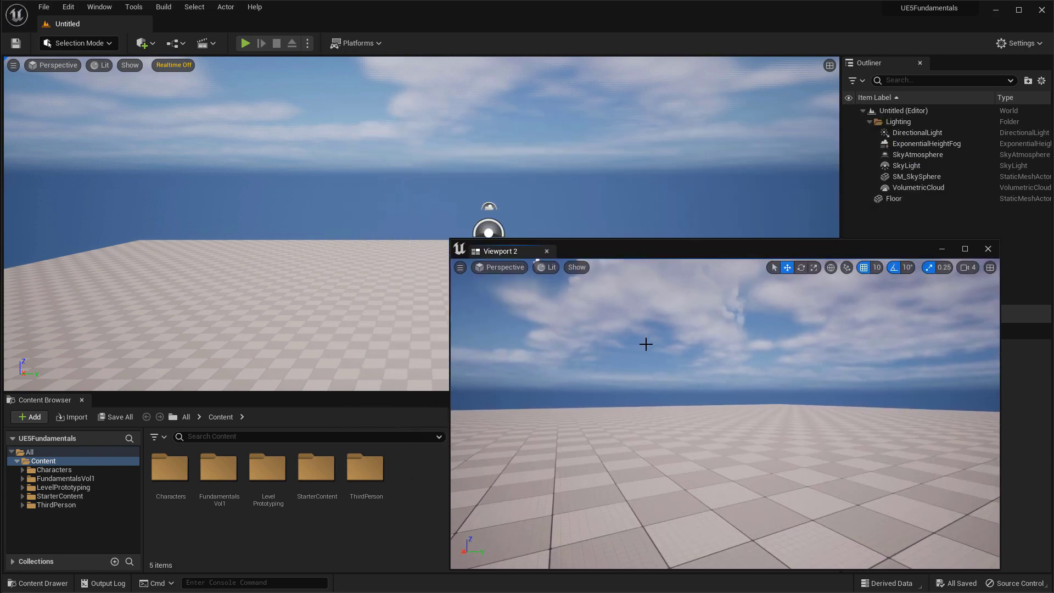
pyautogui.moveTo(645, 343); pyautogui.dragTo(635, 346, button='right')
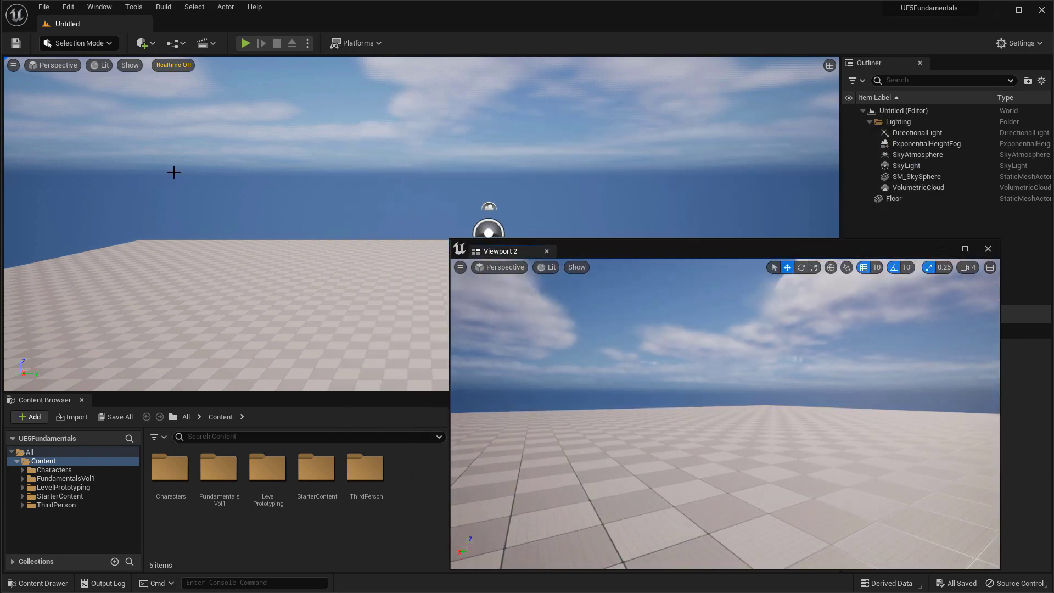
pyautogui.moveTo(616, 254); pyautogui.dragTo(568, 129)
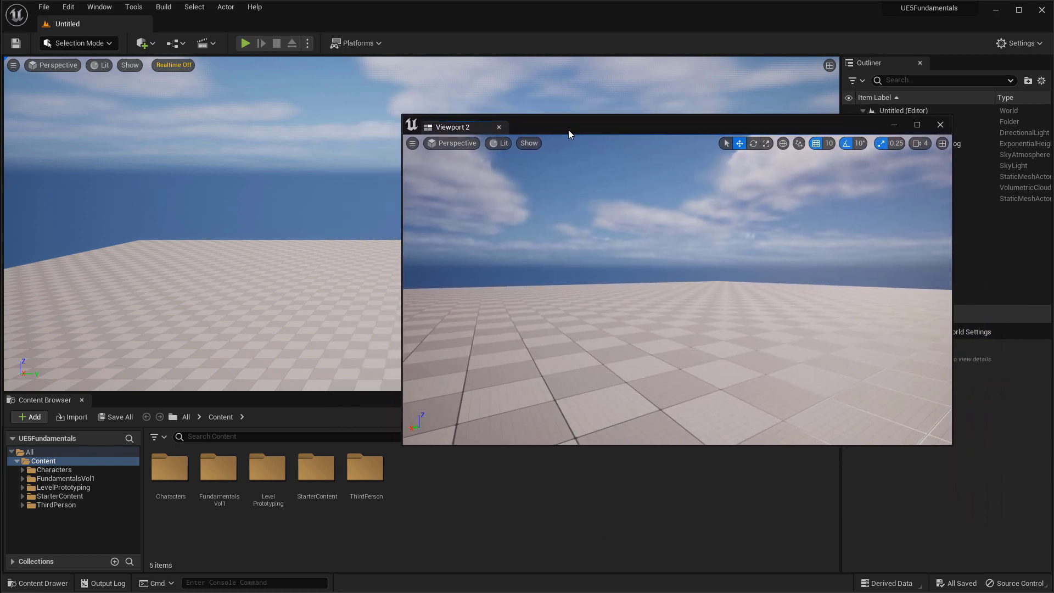
pyautogui.click(450, 143)
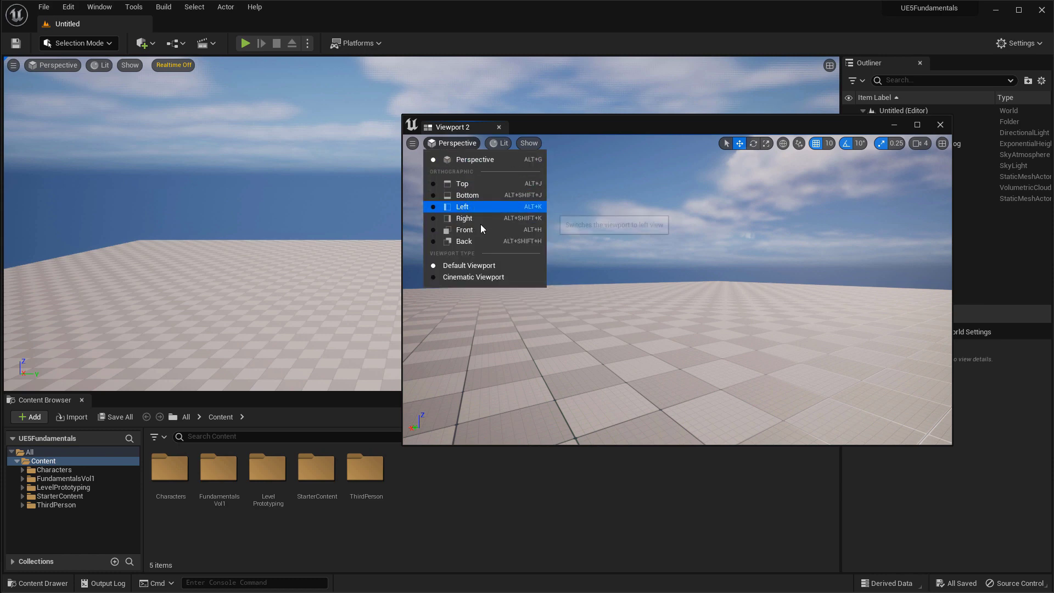
pyautogui.moveTo(604, 126); pyautogui.dragTo(606, 167)
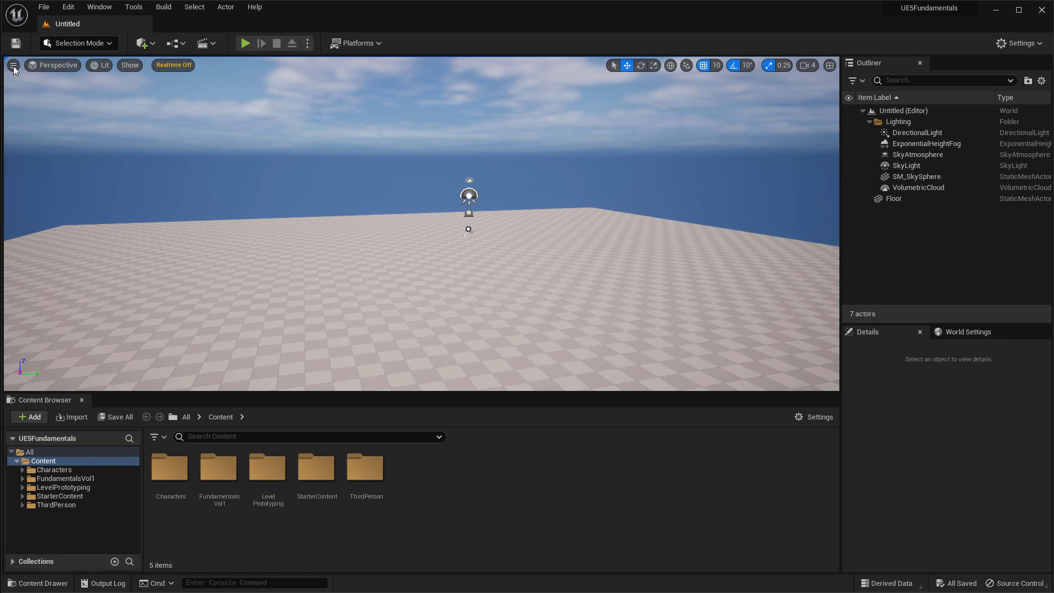
# - Examine the main viewport's bookmark options for jumping to, setting and clearing bookmarks
pyautogui.click(14, 69)
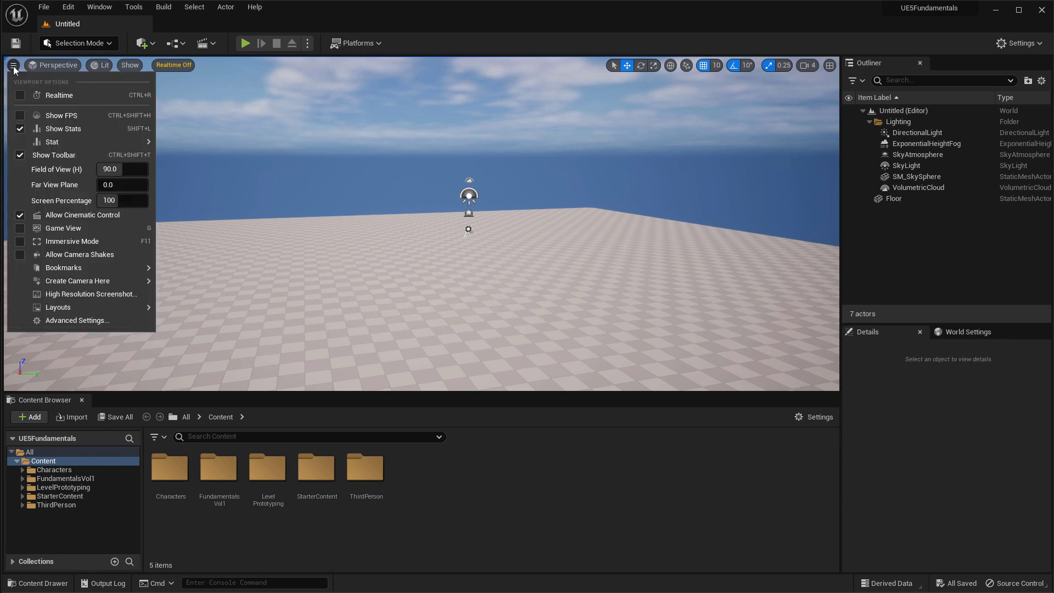
pyautogui.moveTo(59, 269)
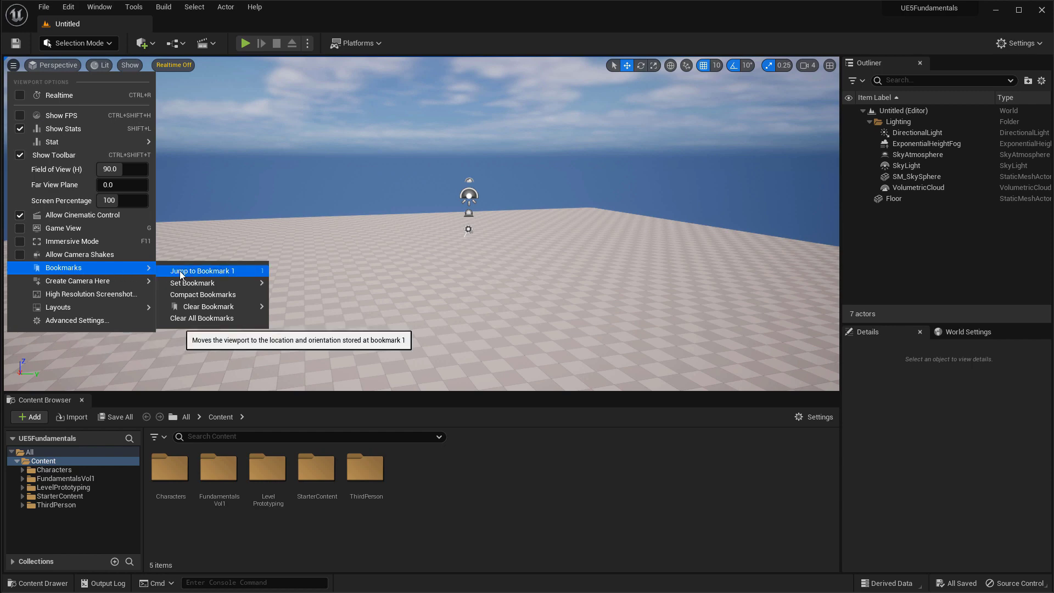
pyautogui.moveTo(181, 284)
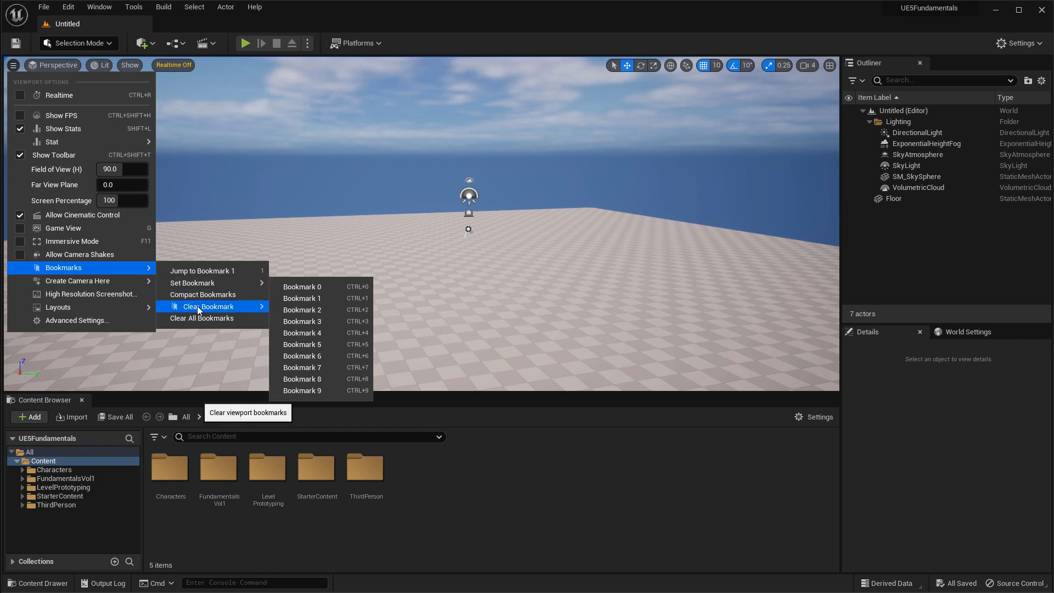
# - Fly the viewport camera to another part of the floor and return to camera bookmark 1
pyautogui.moveTo(197, 305)
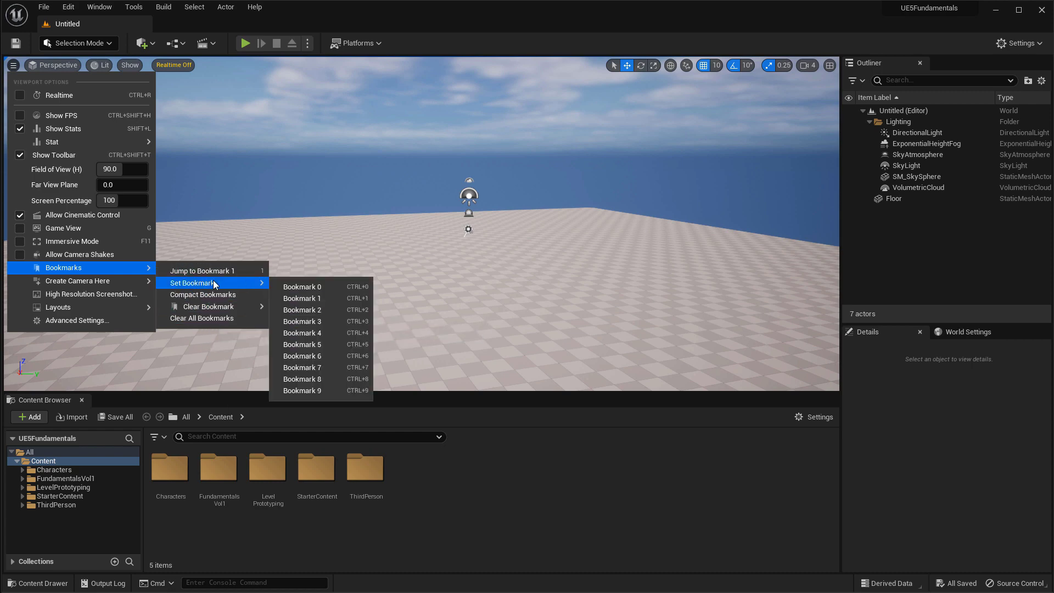
pyautogui.moveTo(471, 320); pyautogui.dragTo(492, 340, button='right')
pyautogui.press('w')
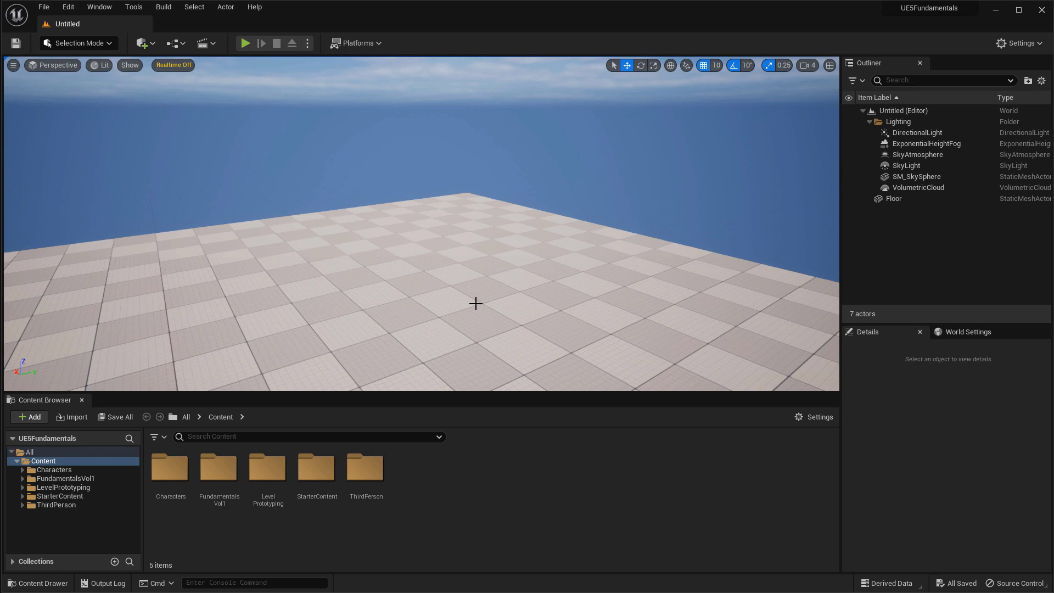
pyautogui.press('1')
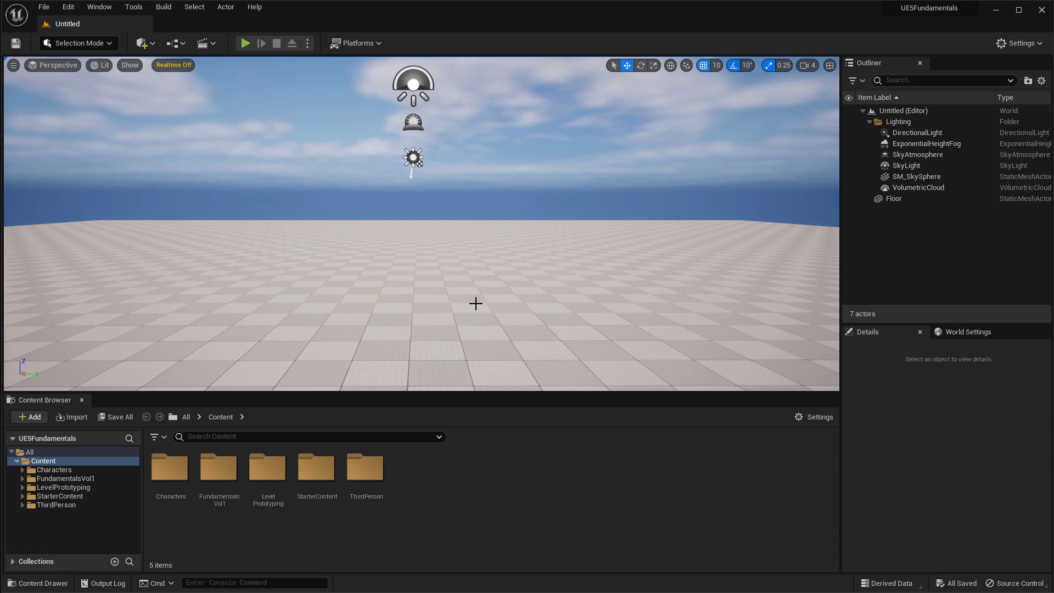
# - Save a view of the floor's far corner as camera bookmark 2 and switch between bookmarks 1 and 2
pyautogui.moveTo(466, 294)
pyautogui.mouseDown(button='right')
pyautogui.moveTo(466, 225)
pyautogui.moveTo(470, 292)
pyautogui.mouseUp(button='right')
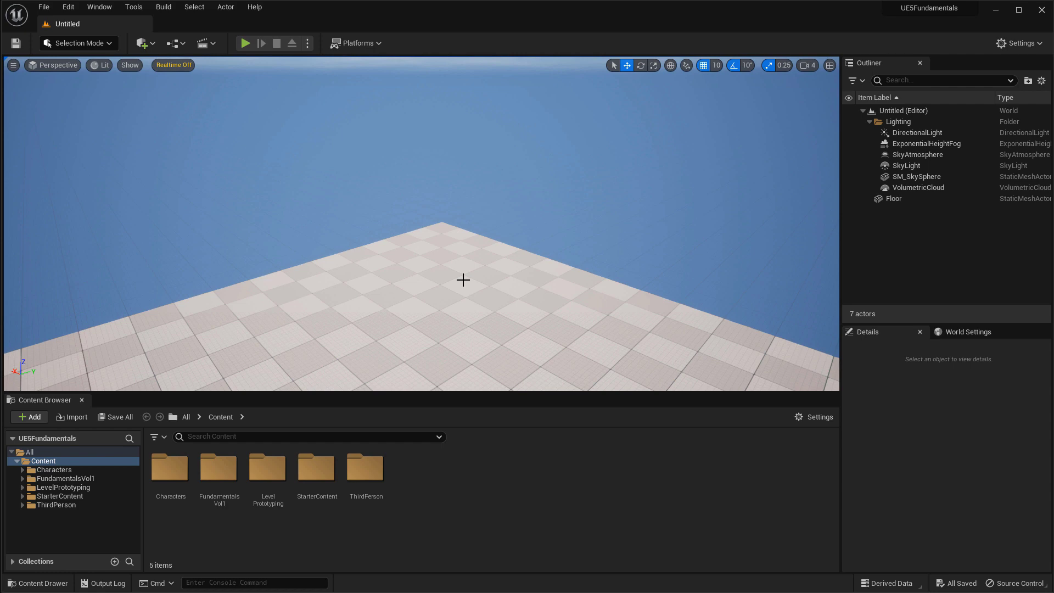
pyautogui.hotkey('ctrl', '1')
pyautogui.press('1')
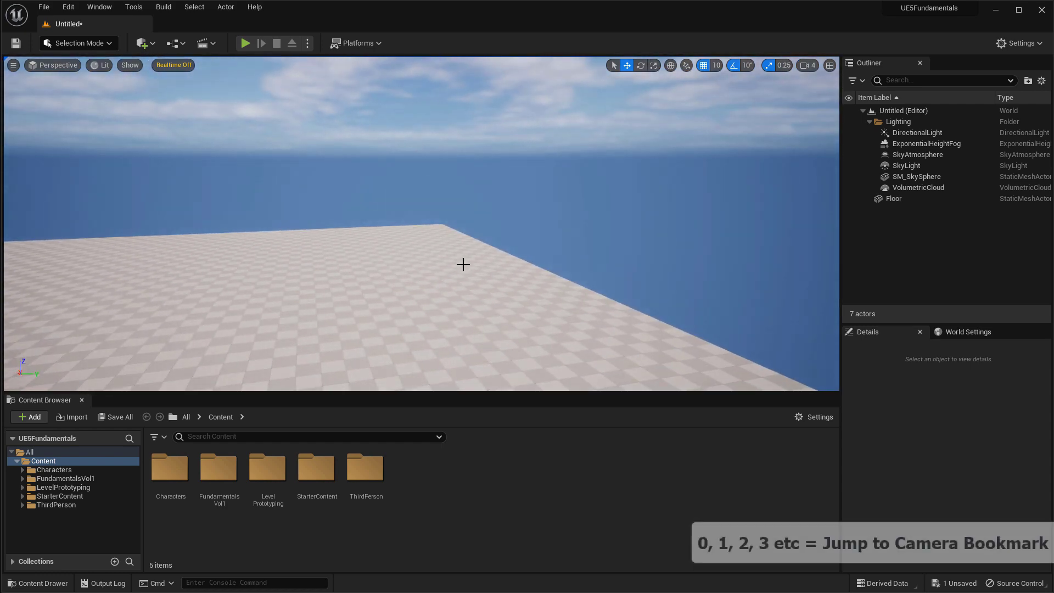
pyautogui.press('2')
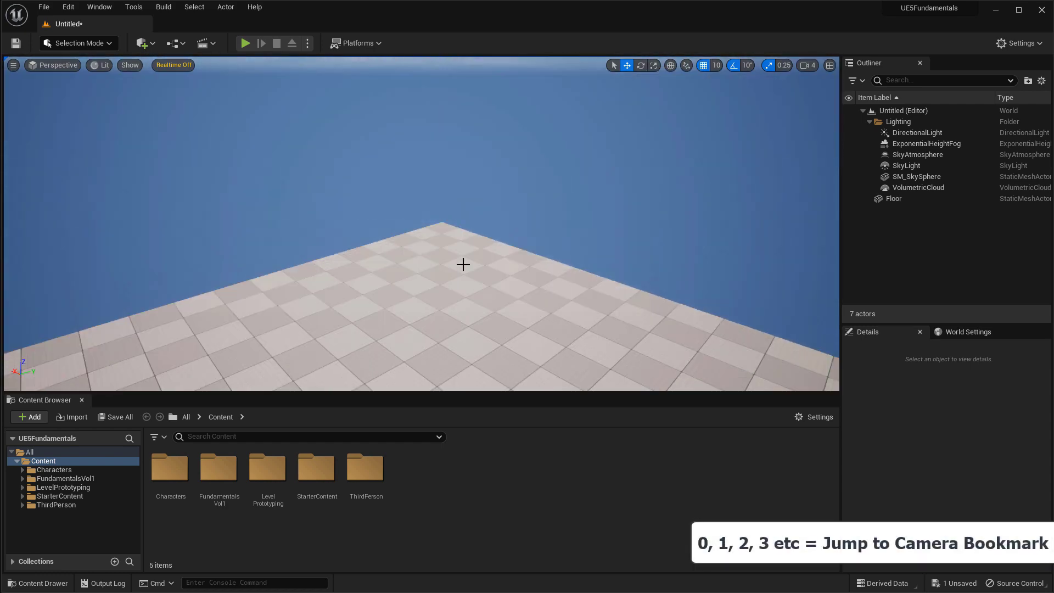
pyautogui.press('1')
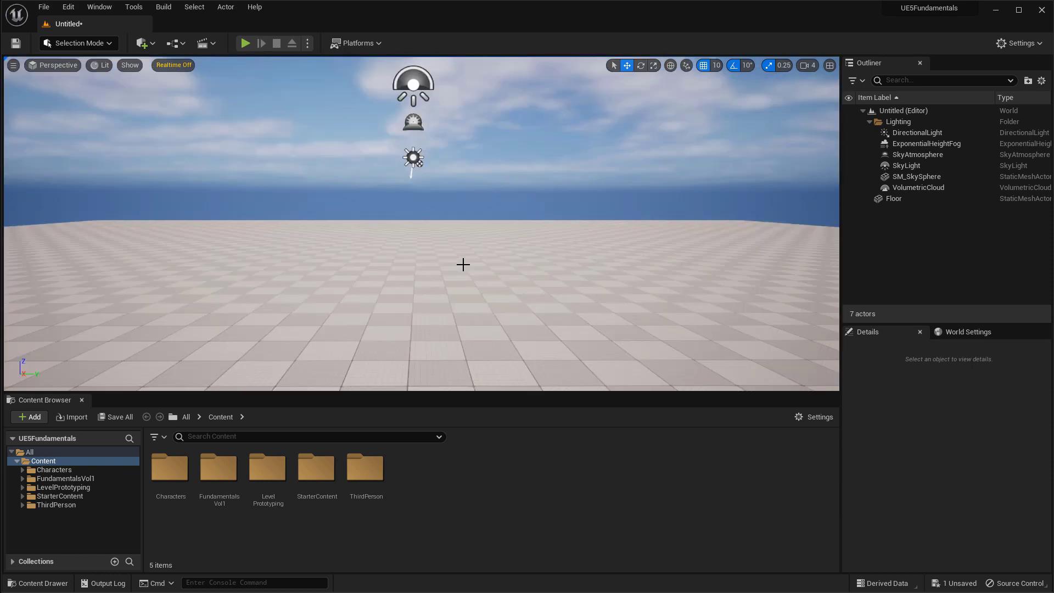
pyautogui.press('2')
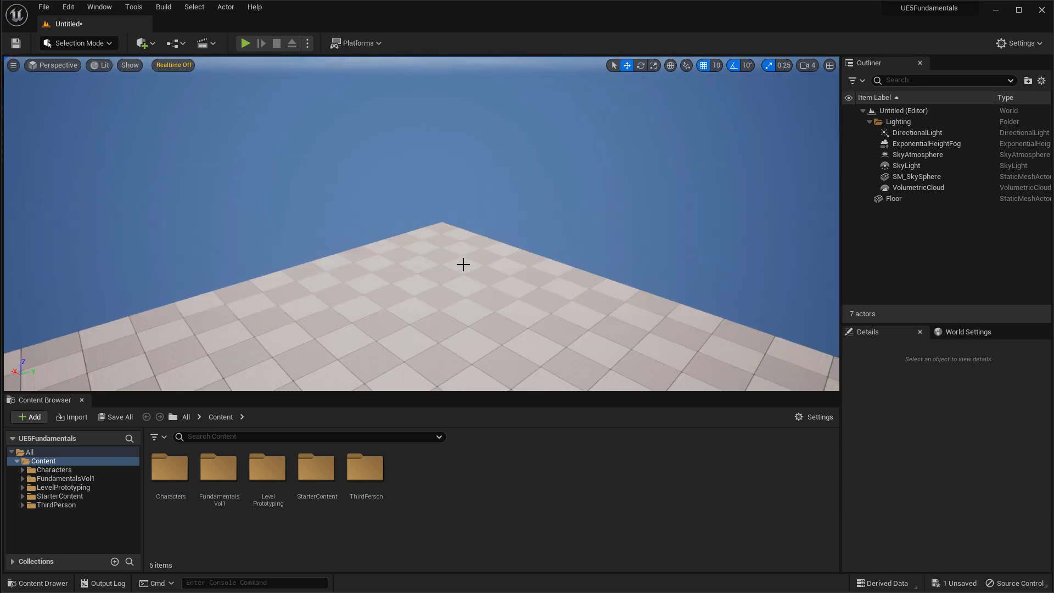
# - Select the SkyLight and other lighting actors one by one in the viewport, and clear the selection
pyautogui.moveTo(463, 265); pyautogui.dragTo(463, 265, button='right')
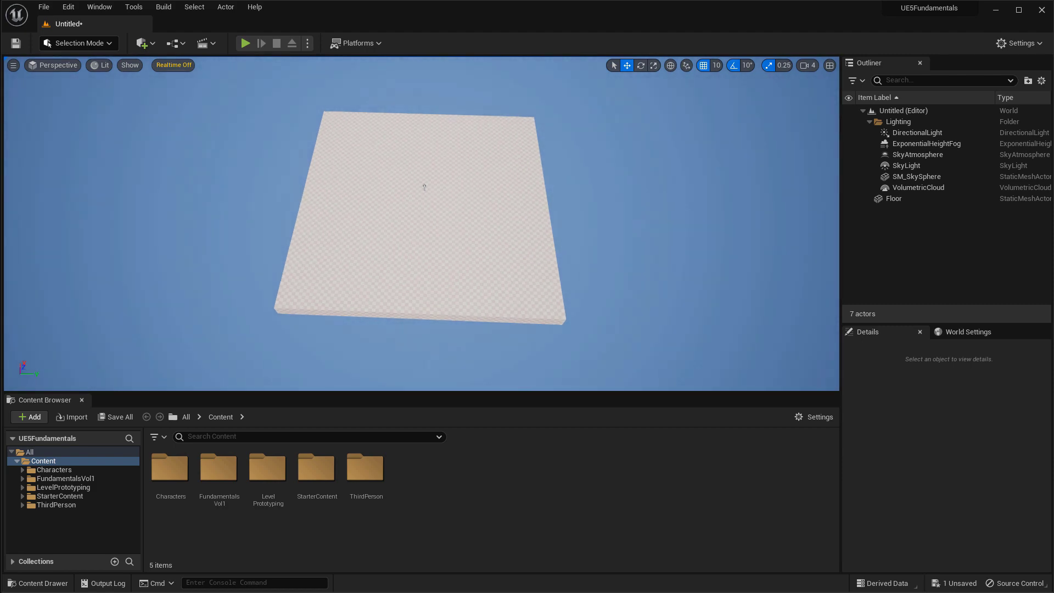
pyautogui.moveTo(424, 187); pyautogui.dragTo(424, 188, button='right')
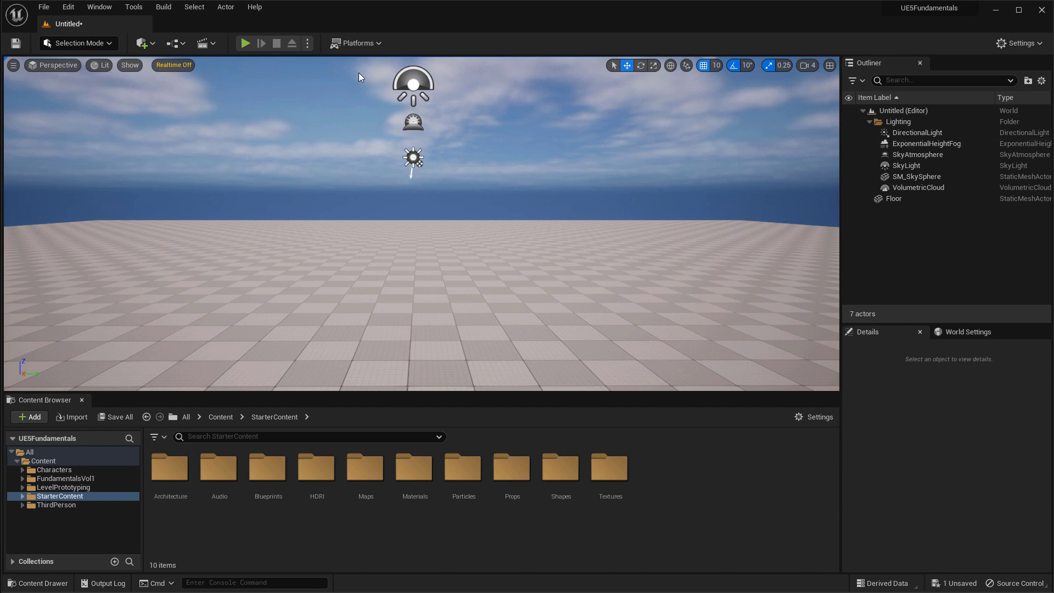
pyautogui.click(413, 82)
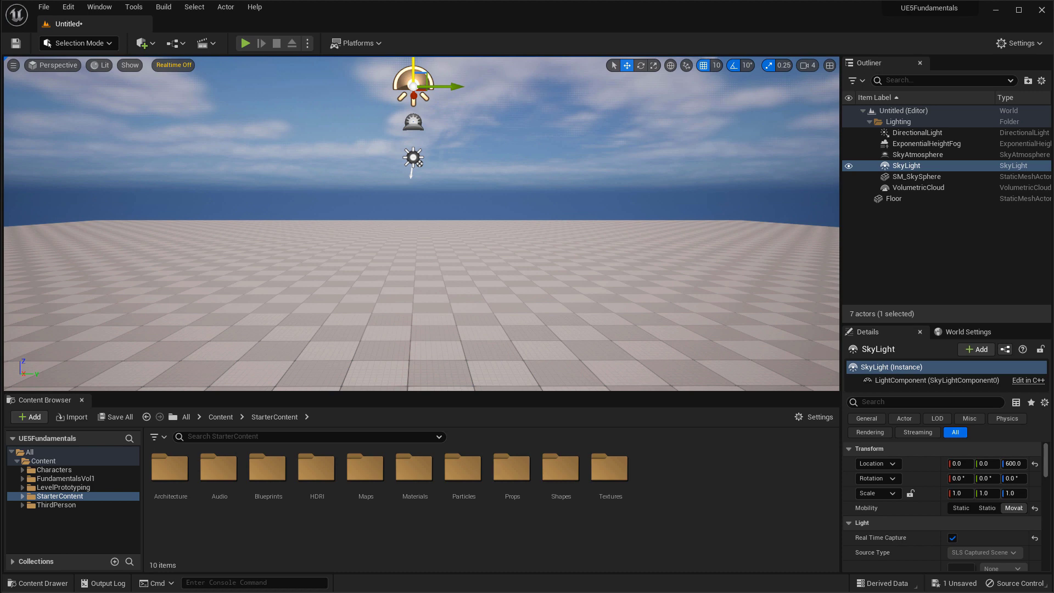
pyautogui.click(413, 123)
pyautogui.click(413, 157)
pyautogui.click(414, 293)
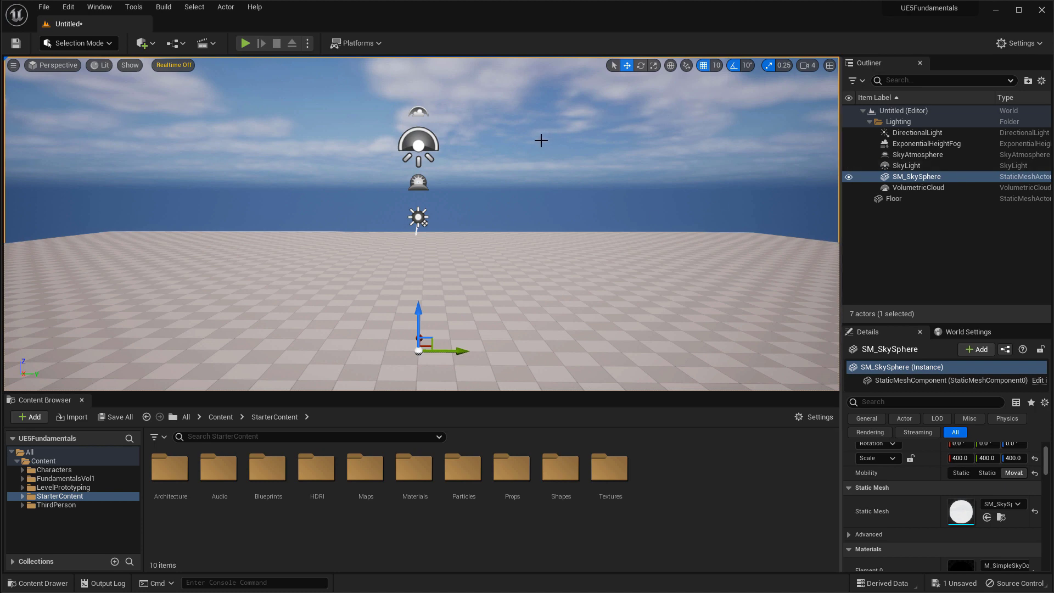
pyautogui.press('Escape')
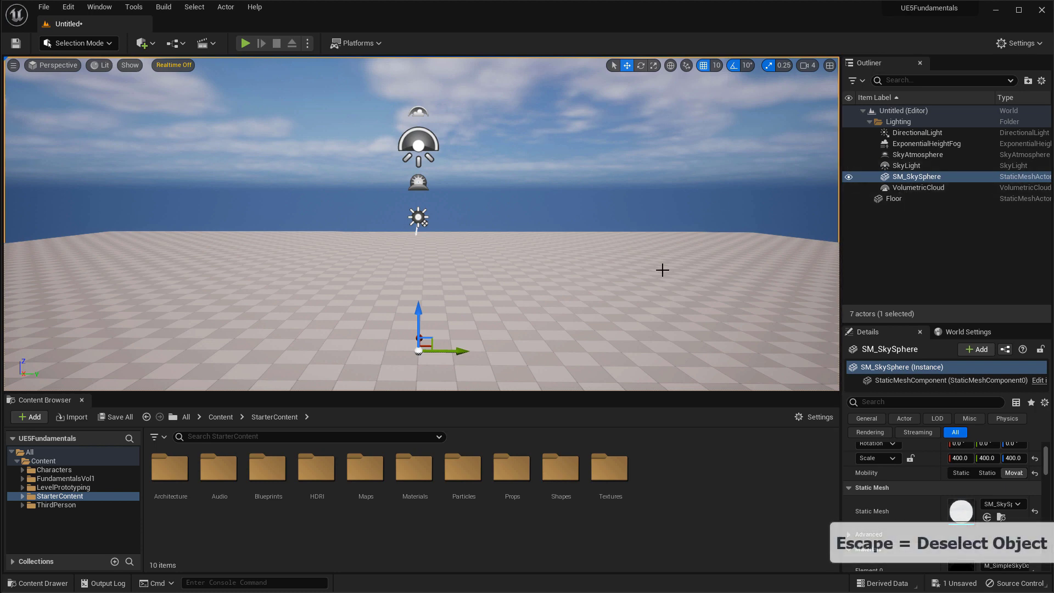
# - Select the SkyLight again in the viewport and deselect it
pyautogui.click(616, 280)
pyautogui.click(418, 145)
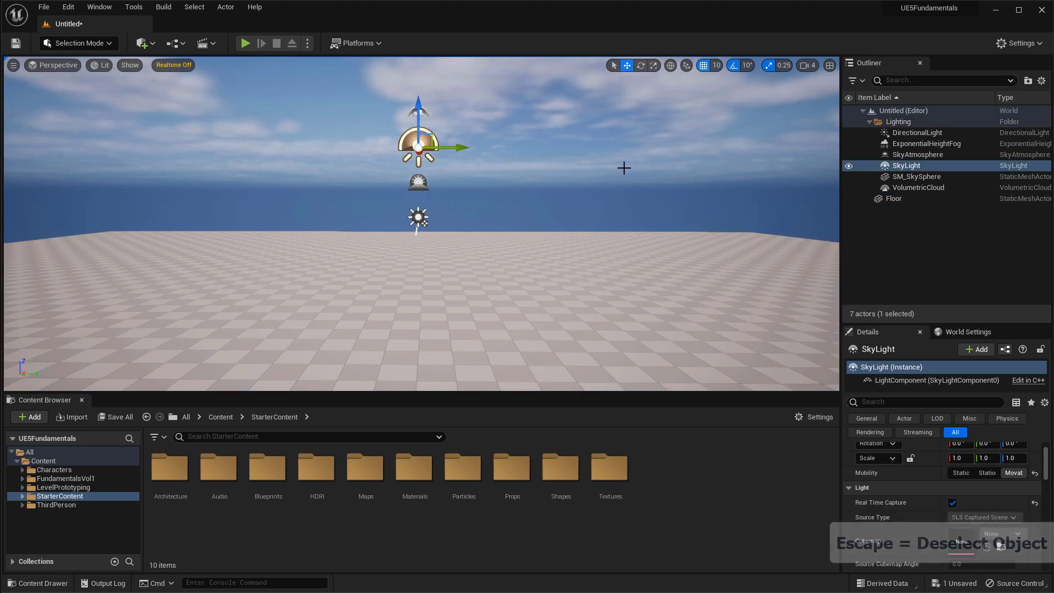
pyautogui.press('Escape')
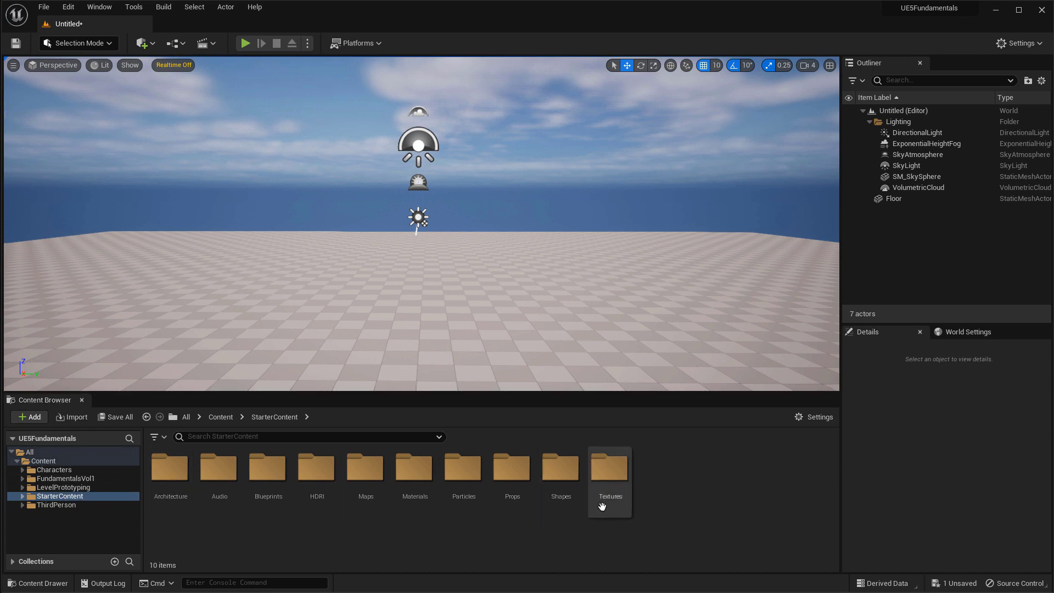
# - Place SM_Chair and SM_Couch from the StarterContent Props folder side by side on the floor
pyautogui.doubleClick(512, 469)
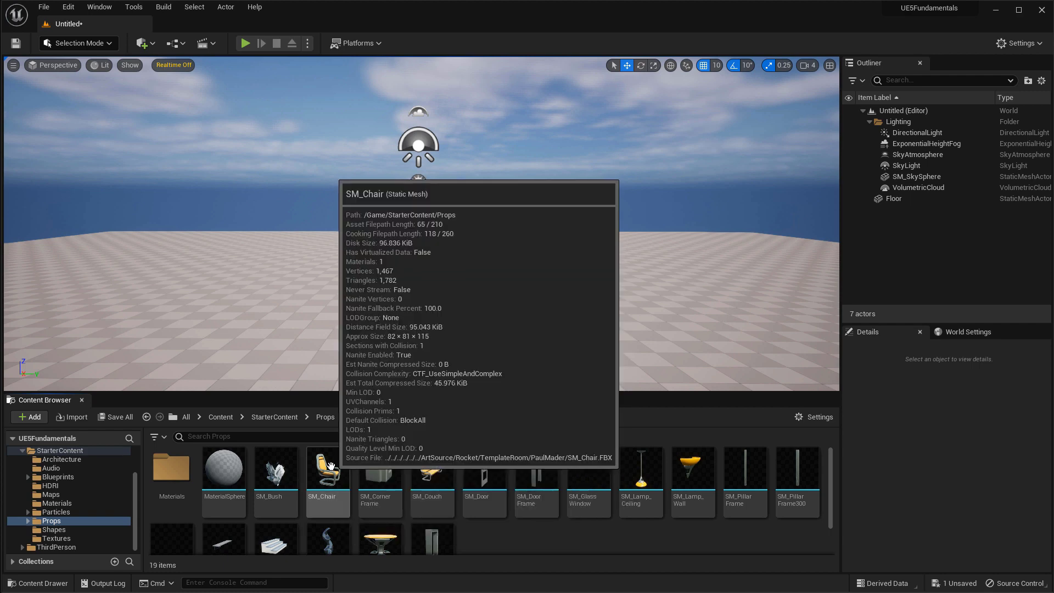
pyautogui.moveTo(329, 476); pyautogui.dragTo(484, 325)
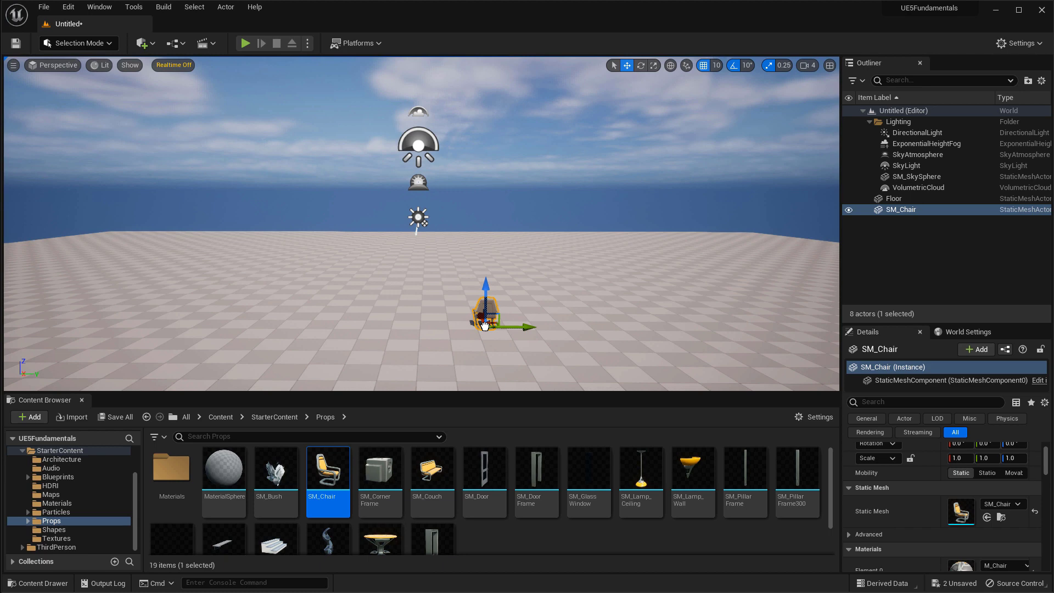
pyautogui.moveTo(432, 471); pyautogui.dragTo(407, 333)
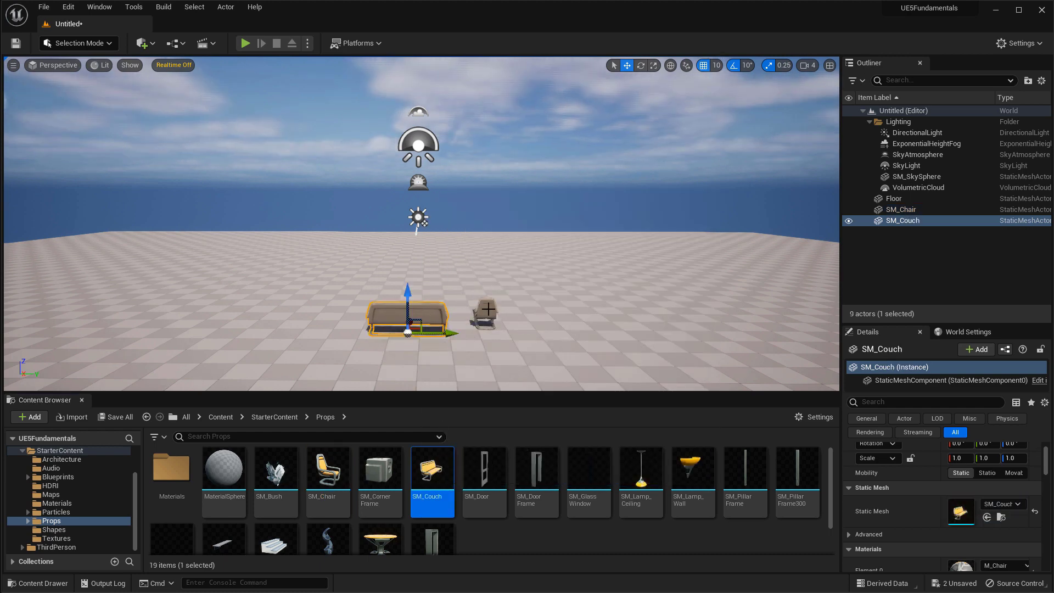
# - Center the view on the chair and inspect it from the front and sides at different distances
pyautogui.click(485, 312)
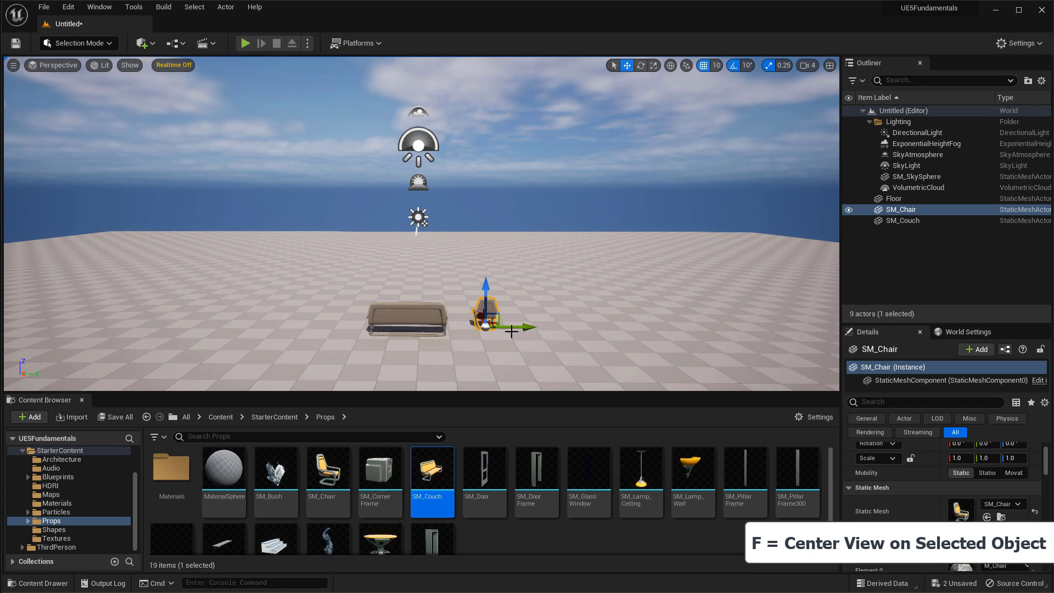
pyautogui.press('f')
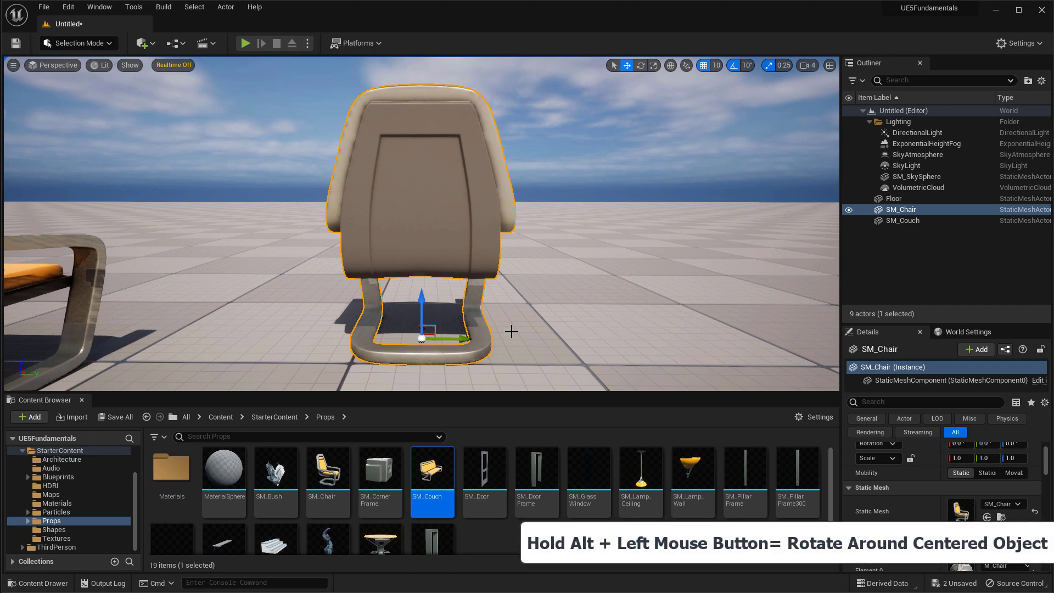
pyautogui.keyDown('alt'); pyautogui.moveTo(515, 310); pyautogui.dragTo(788, 337); pyautogui.keyUp('alt')
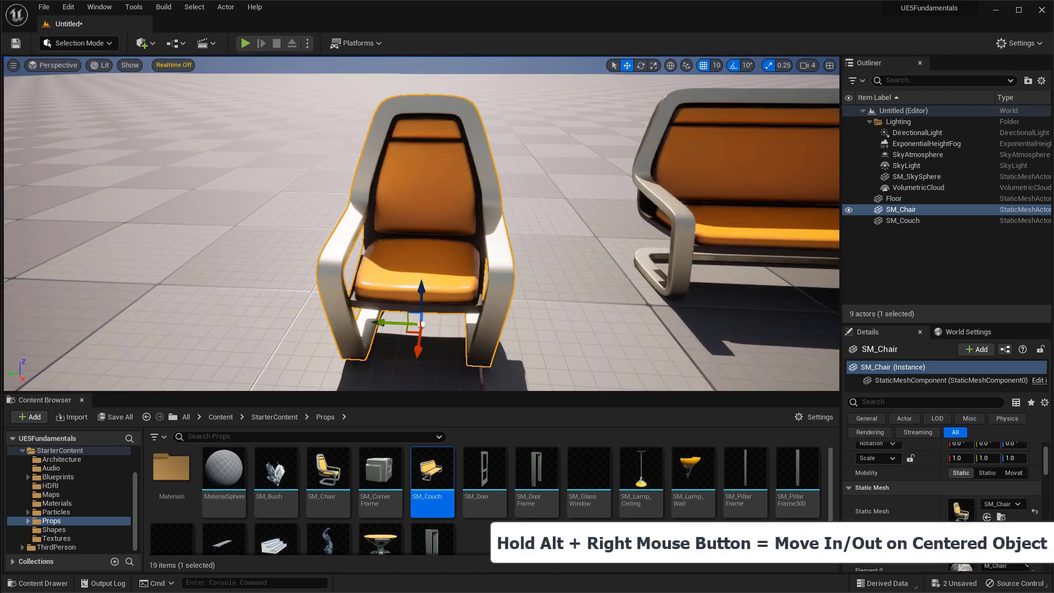
pyautogui.keyDown('alt'); pyautogui.moveTo(788, 337); pyautogui.dragTo(768, 351, button='right'); pyautogui.keyUp('alt')
pyautogui.keyDown('alt'); pyautogui.moveTo(768, 351); pyautogui.dragTo(417, 356); pyautogui.keyUp('alt')
pyautogui.keyDown('alt'); pyautogui.moveTo(549, 324); pyautogui.dragTo(555, 302); pyautogui.keyUp('alt')
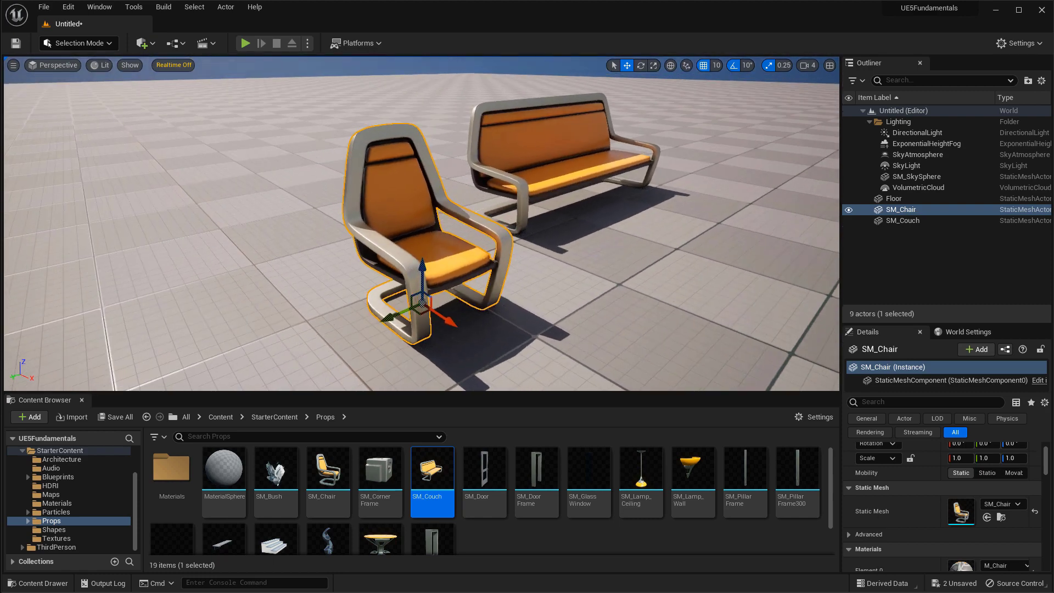
pyautogui.keyDown('alt'); pyautogui.moveTo(555, 302); pyautogui.dragTo(538, 302, button='right'); pyautogui.keyUp('alt')
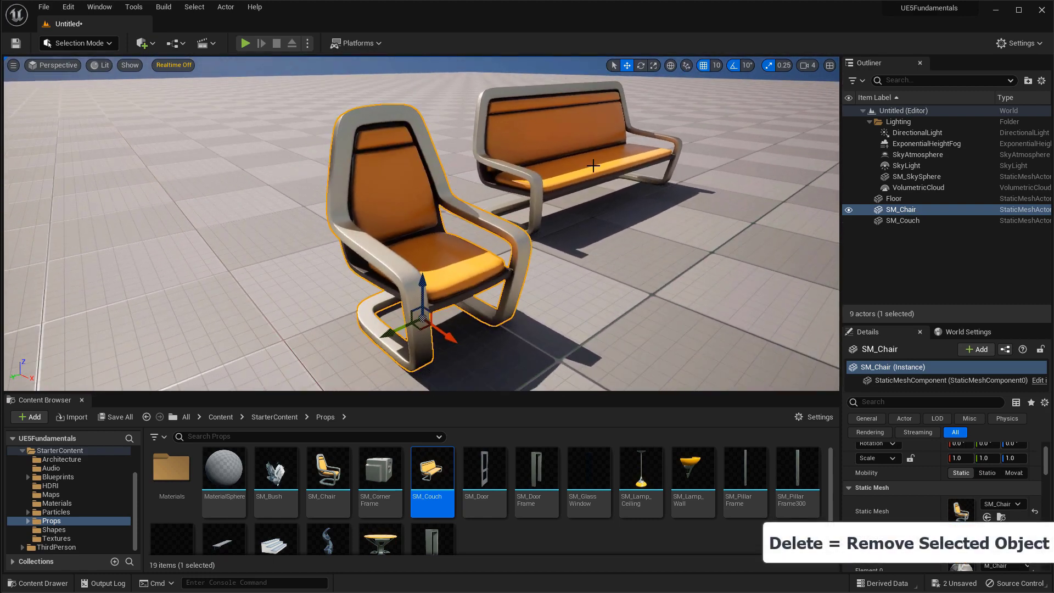
# - Delete the couch from the level and undo the deletion
pyautogui.click(593, 165)
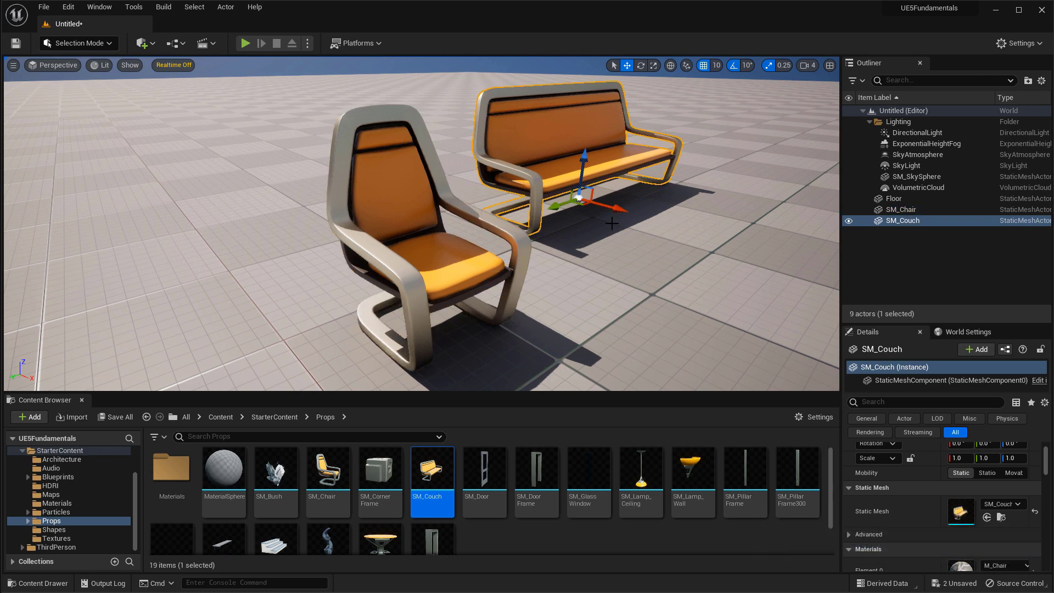
pyautogui.press('Delete')
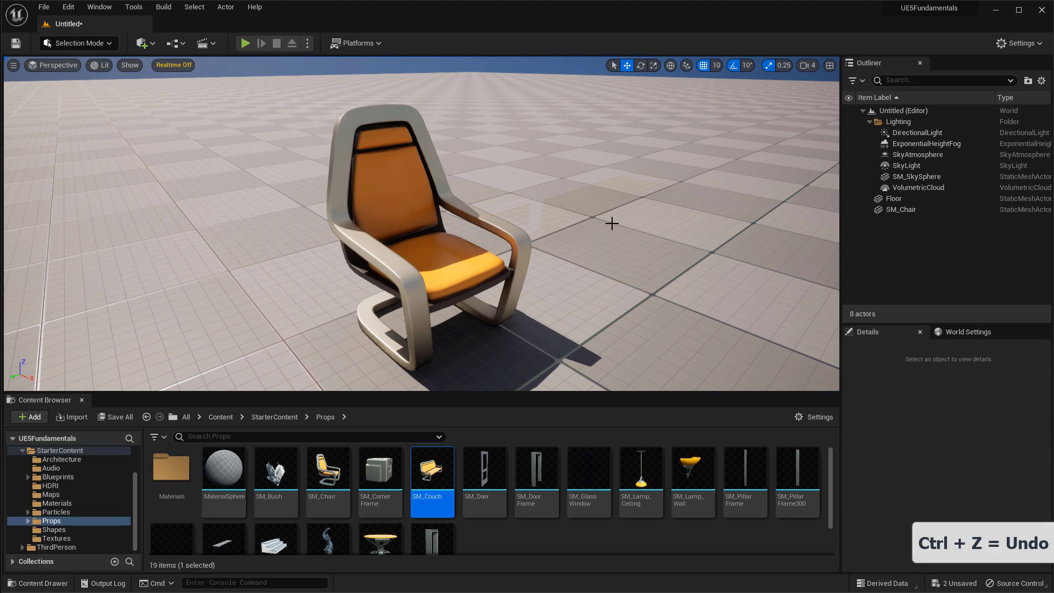
pyautogui.hotkey('ctrl', 'z')
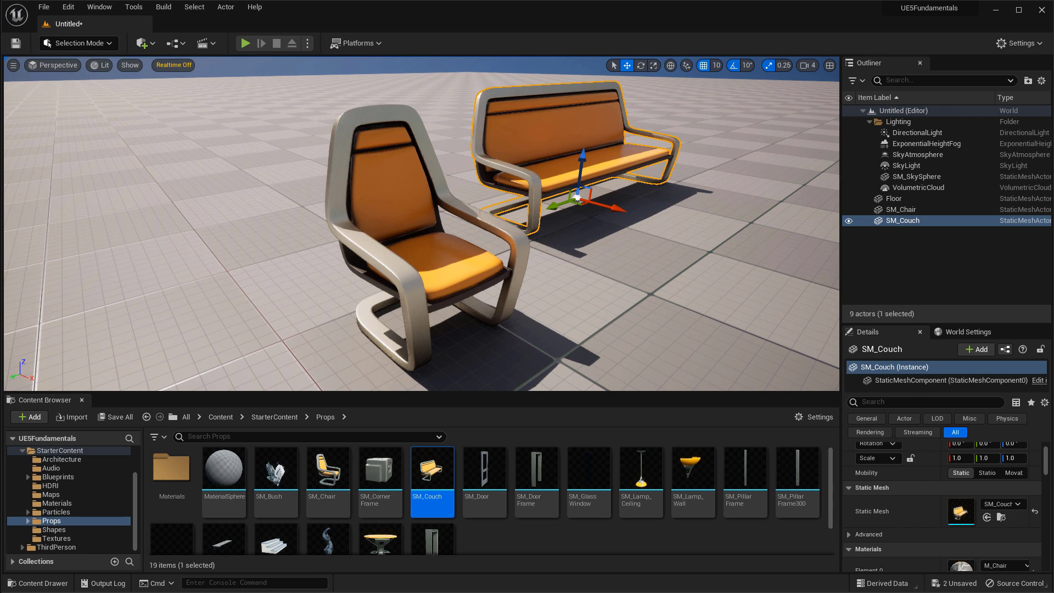
# - Select the chair, activate the Select tool, and use it to select the couch
pyautogui.click(420, 317)
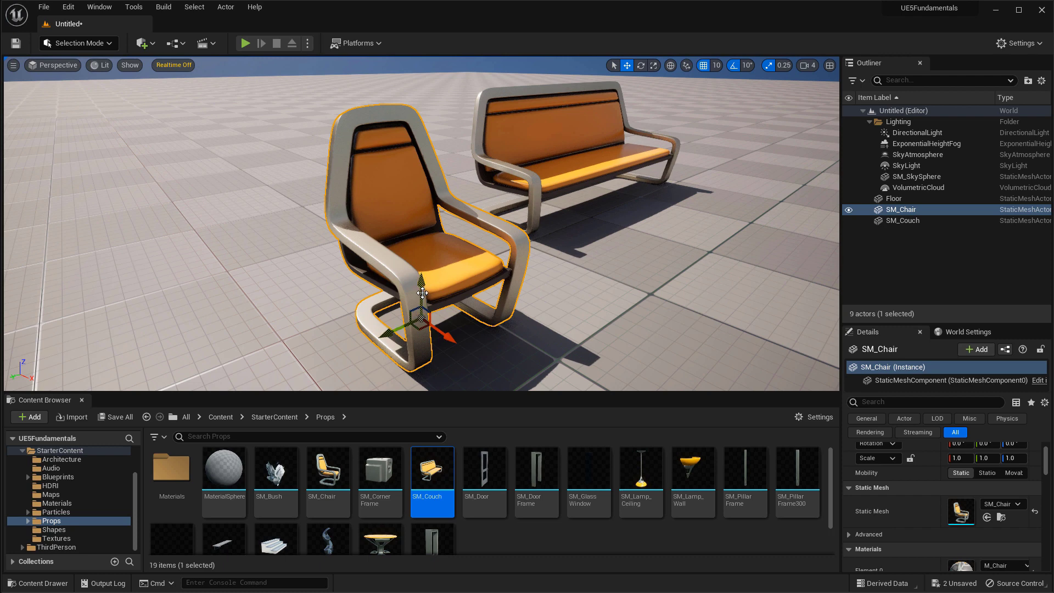
pyautogui.click(614, 66)
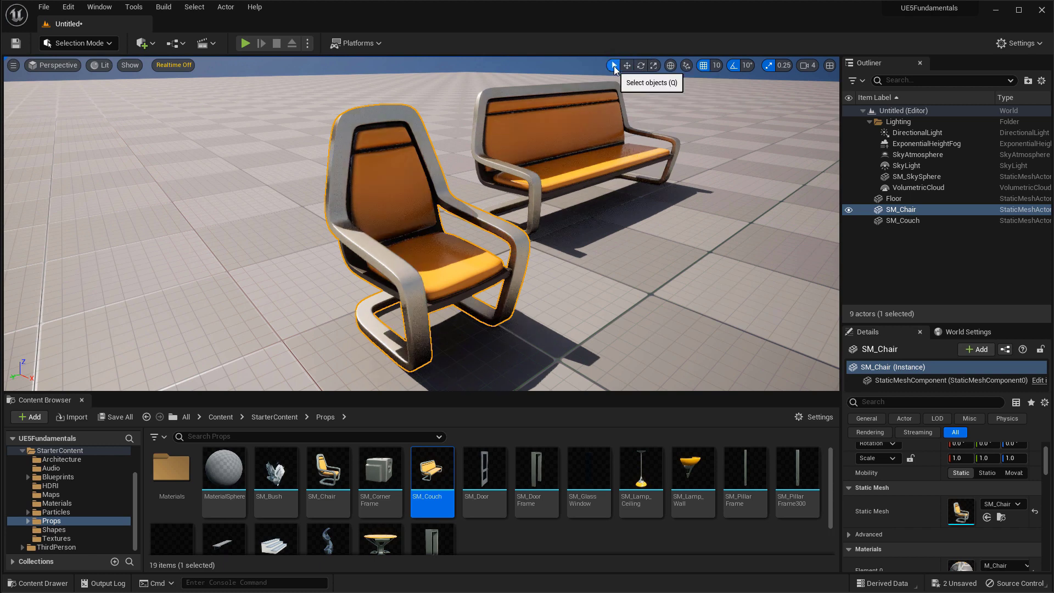
pyautogui.click(552, 152)
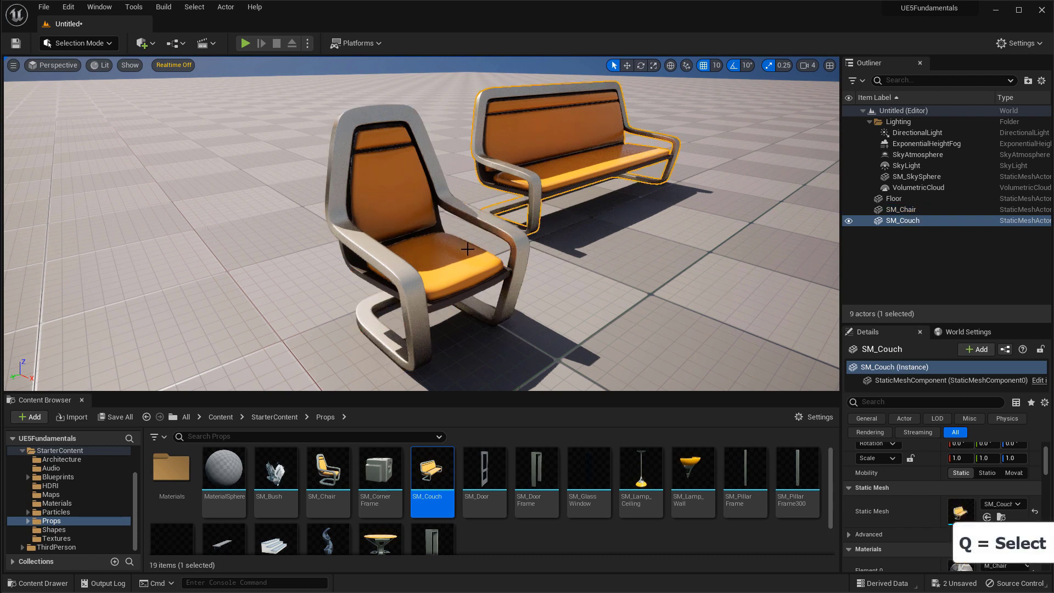
# - Cycle the couch's gizmo through the Move, Rotate and Scale modes, finishing in Move mode
pyautogui.click(630, 65)
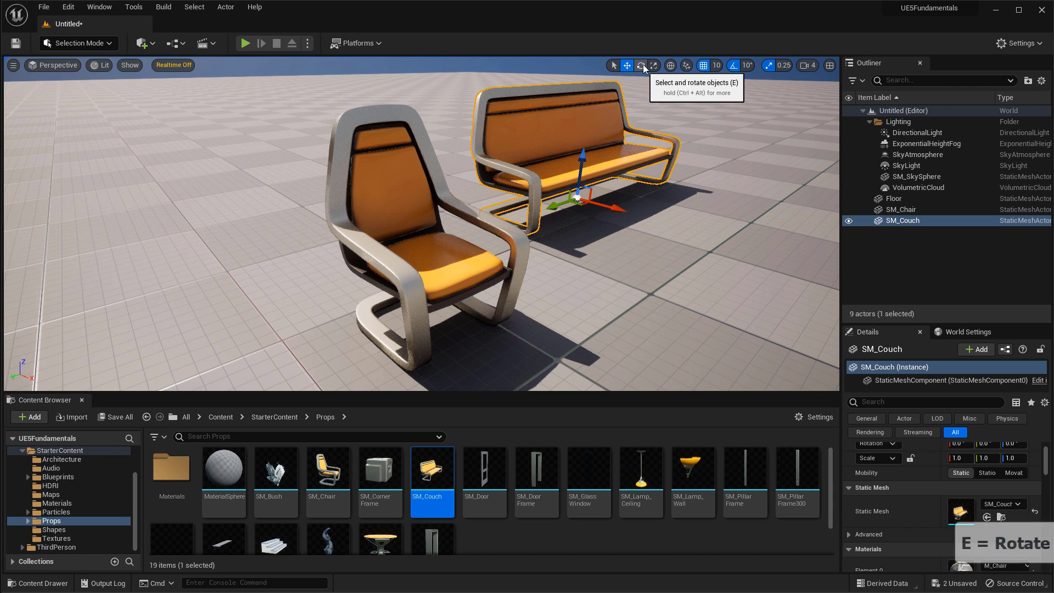
pyautogui.click(641, 65)
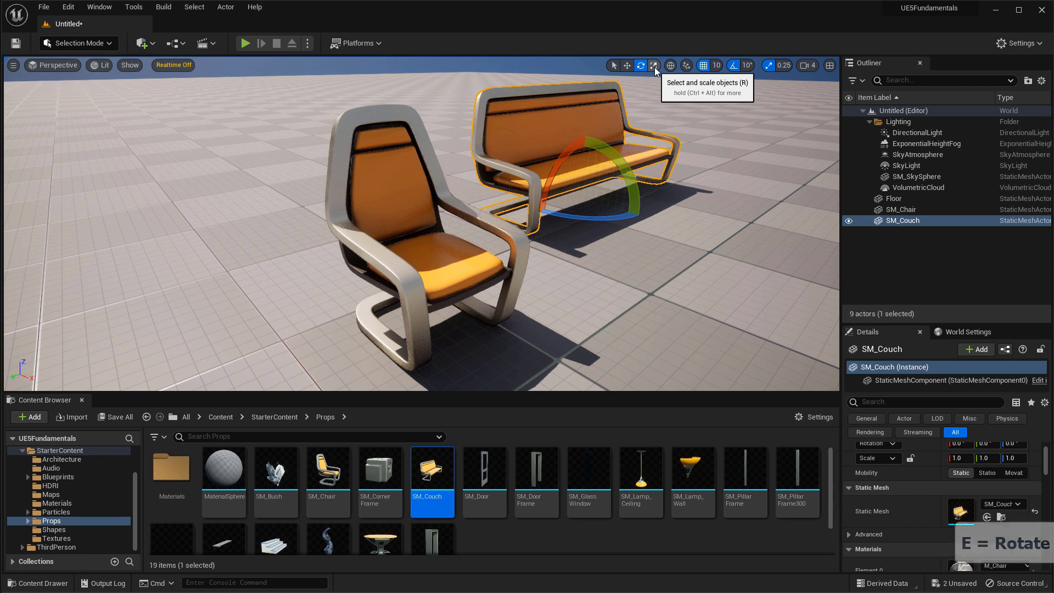
pyautogui.click(654, 65)
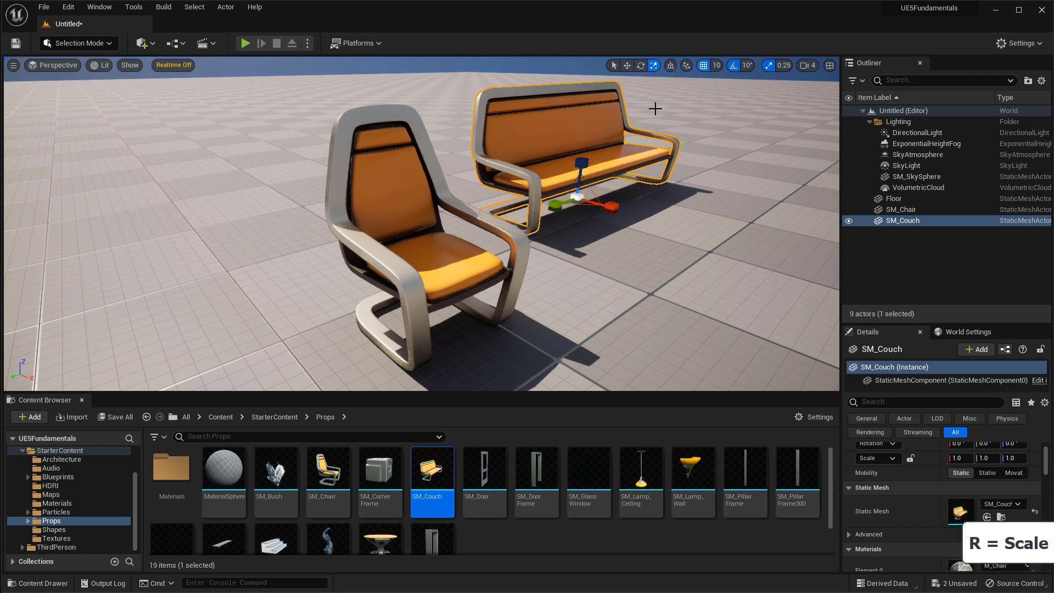
pyautogui.press('w')
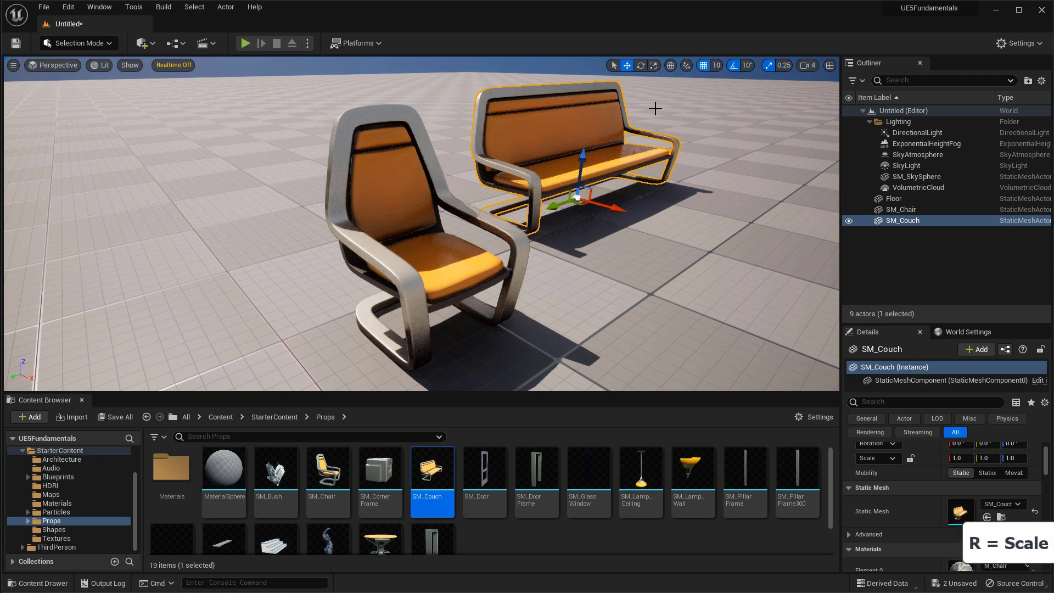
pyautogui.press('space')
pyautogui.press('space')
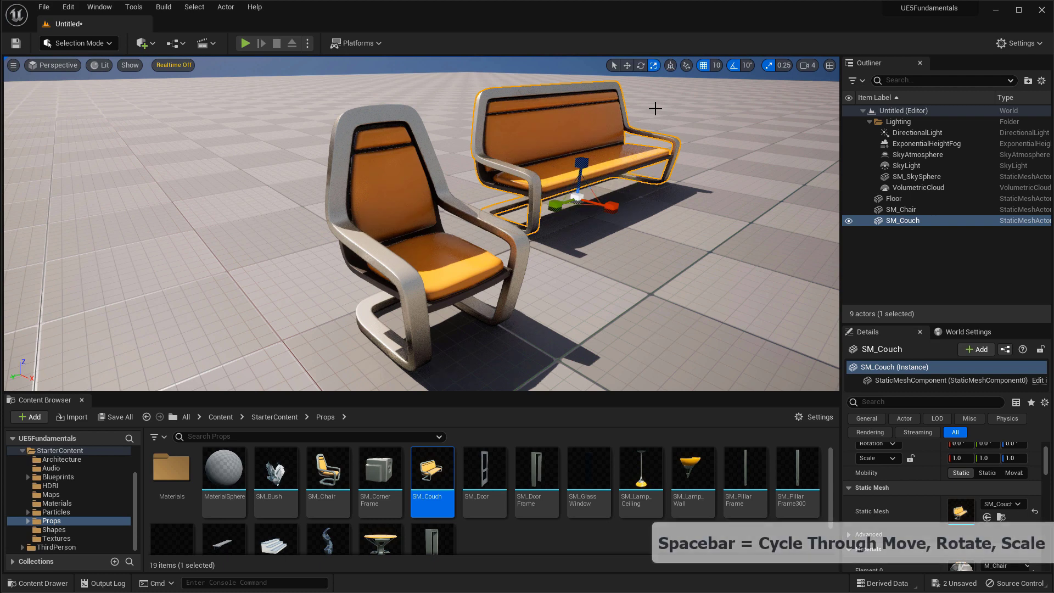
pyautogui.press('space')
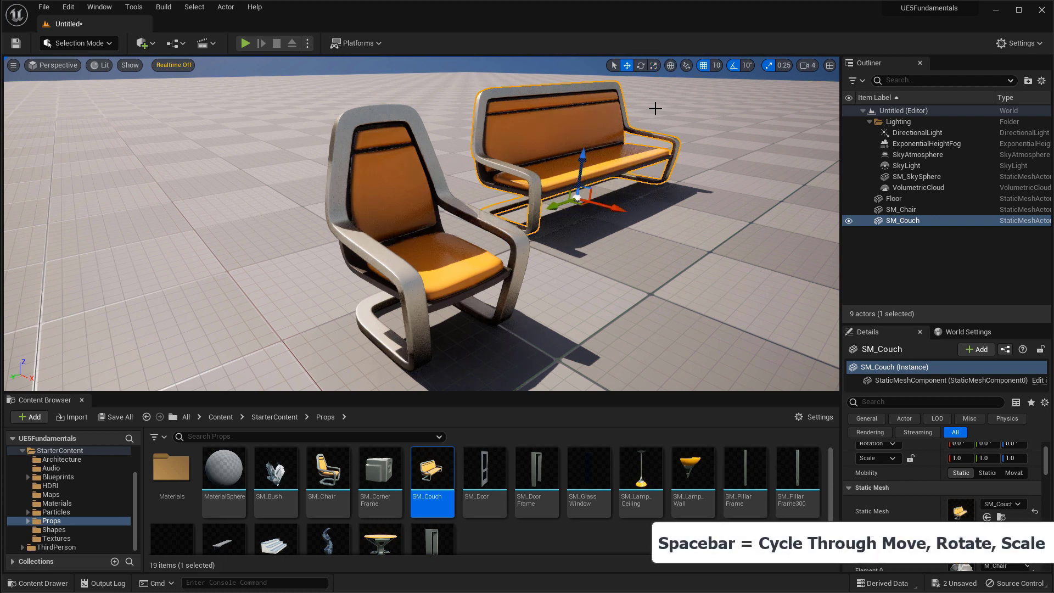
# - Switch the couch's gizmo through the Scale, Rotate and Select modes, and return it to Move mode
pyautogui.press('space')
pyautogui.press('space')
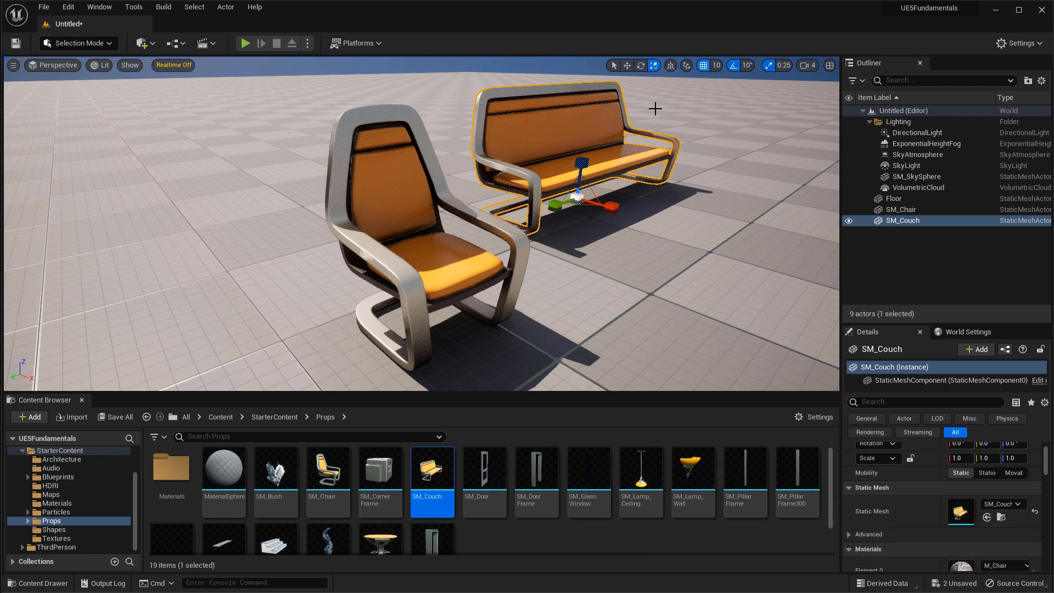
pyautogui.press('e')
pyautogui.press('q')
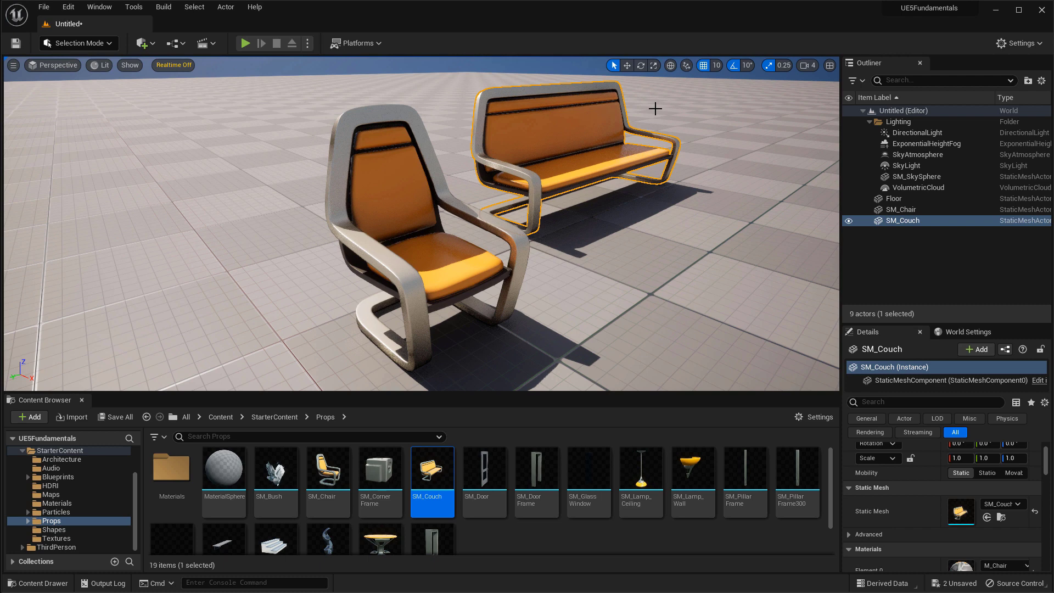
pyautogui.click(627, 65)
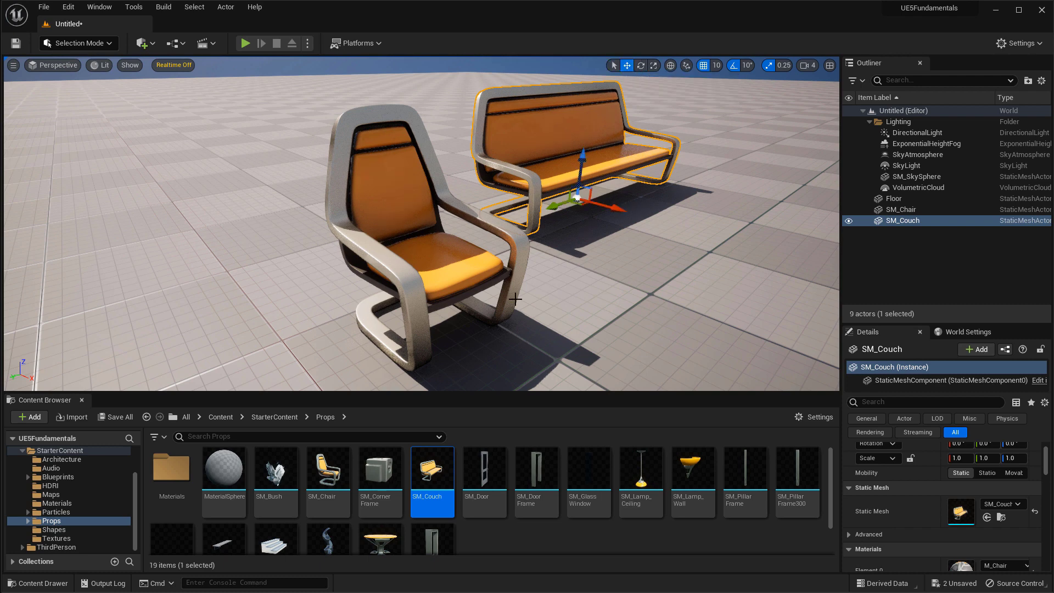
# - Select the chair and move it along its individual axes across the floor beside the couch
pyautogui.click(514, 304)
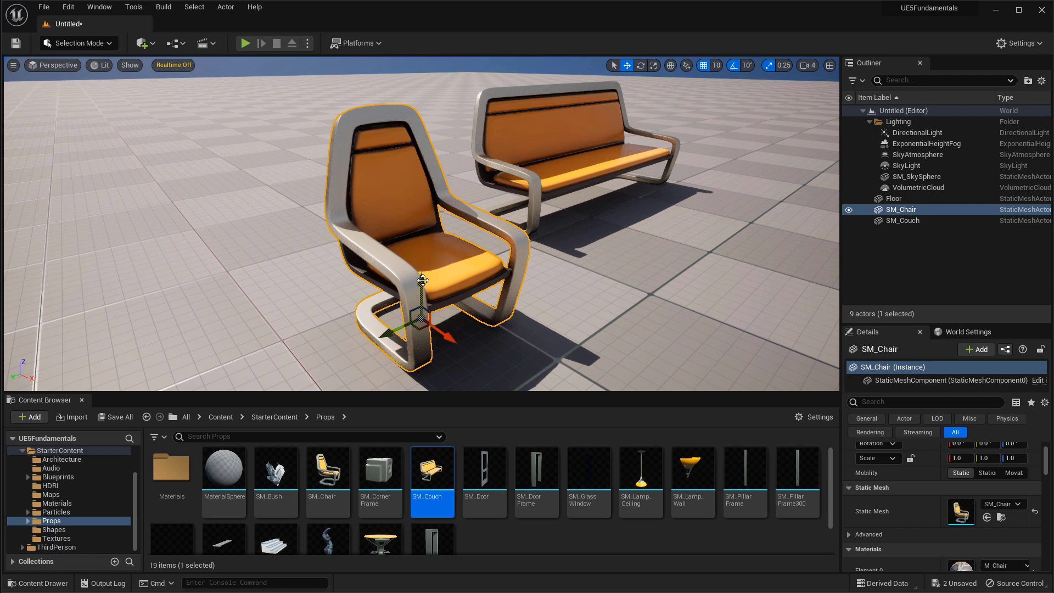
pyautogui.moveTo(453, 340); pyautogui.dragTo(422, 314)
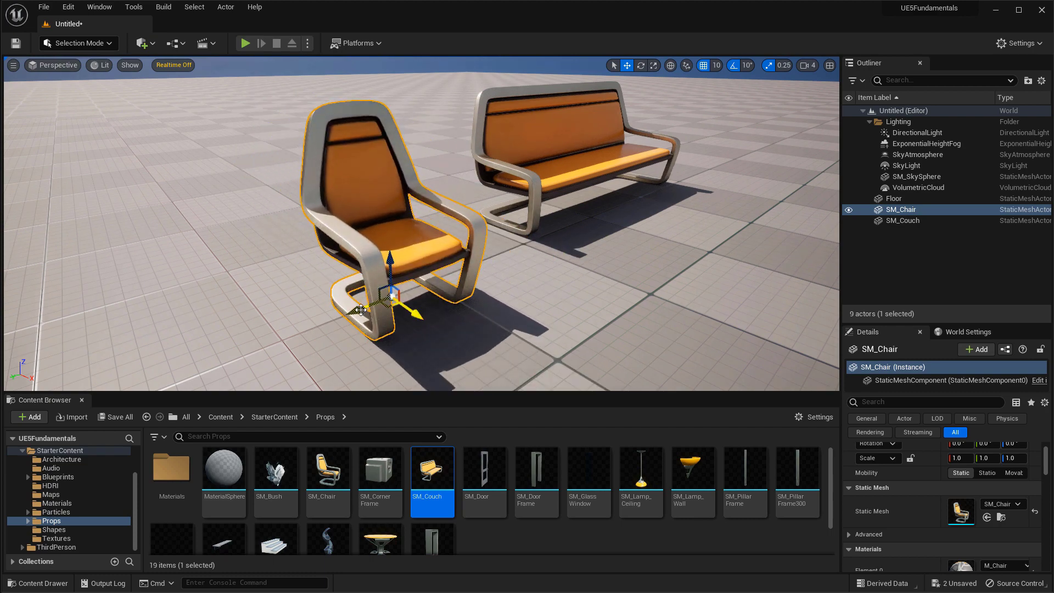
pyautogui.moveTo(355, 310); pyautogui.dragTo(366, 170)
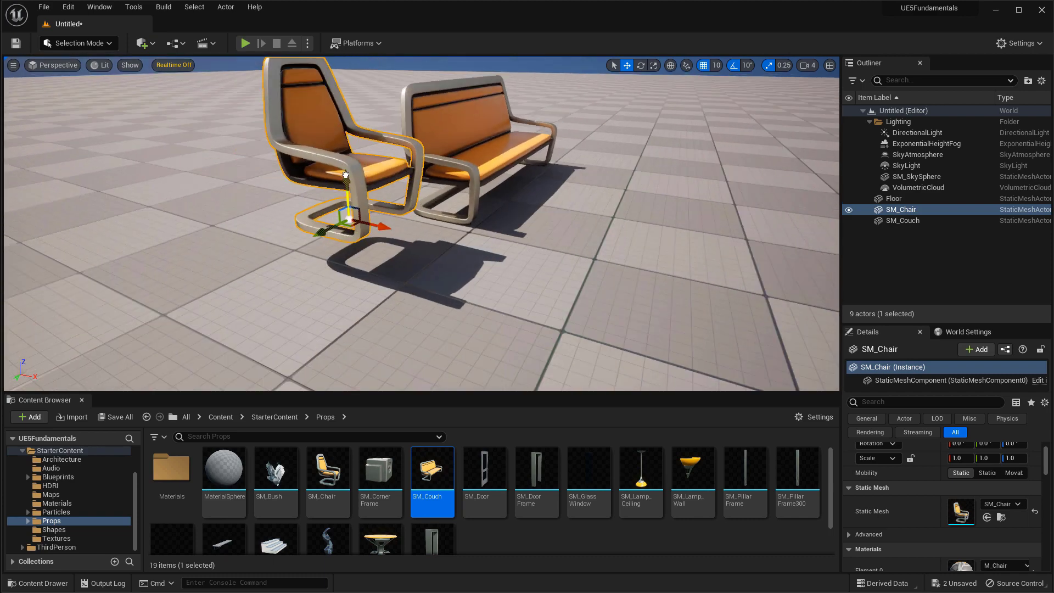
# - Lower and raise the chair along the Z axis, and snap it down onto the floor
pyautogui.moveTo(346, 175); pyautogui.dragTo(349, 209)
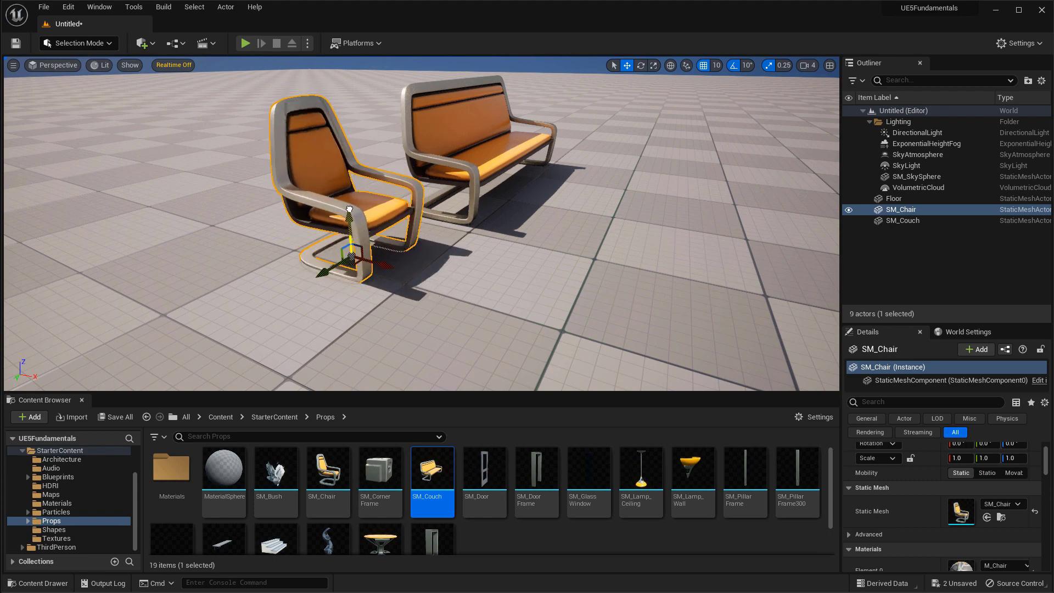
pyautogui.moveTo(355, 210); pyautogui.dragTo(291, 214, button='right')
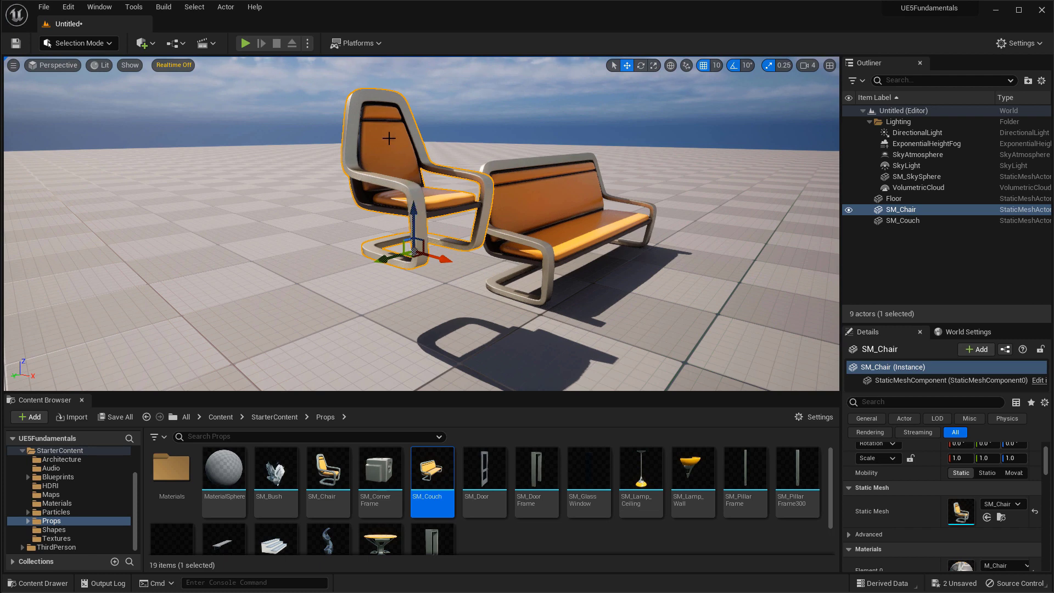
pyautogui.press('End')
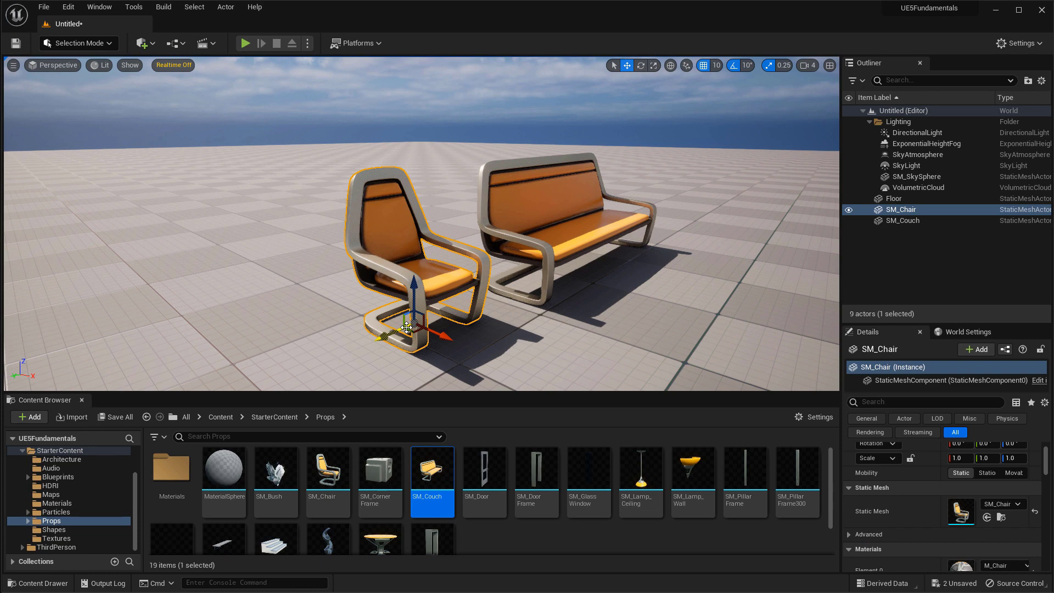
# - Try rotating the chair about different axes with the Rotate tool, undoing each rotation
pyautogui.press('e')
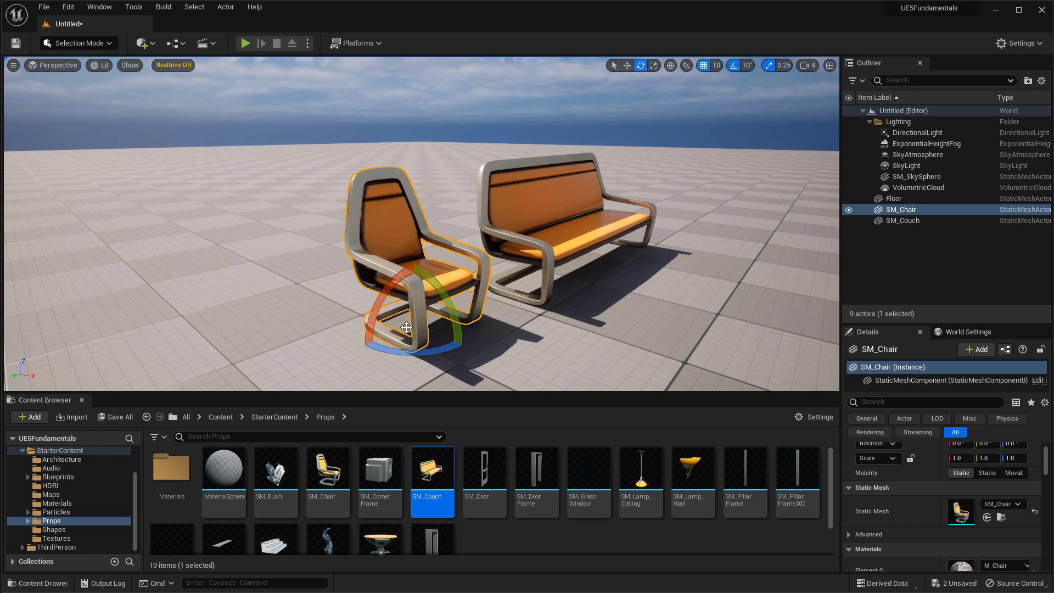
pyautogui.moveTo(432, 347); pyautogui.dragTo(460, 331)
pyautogui.hotkey('ctrl', 'z')
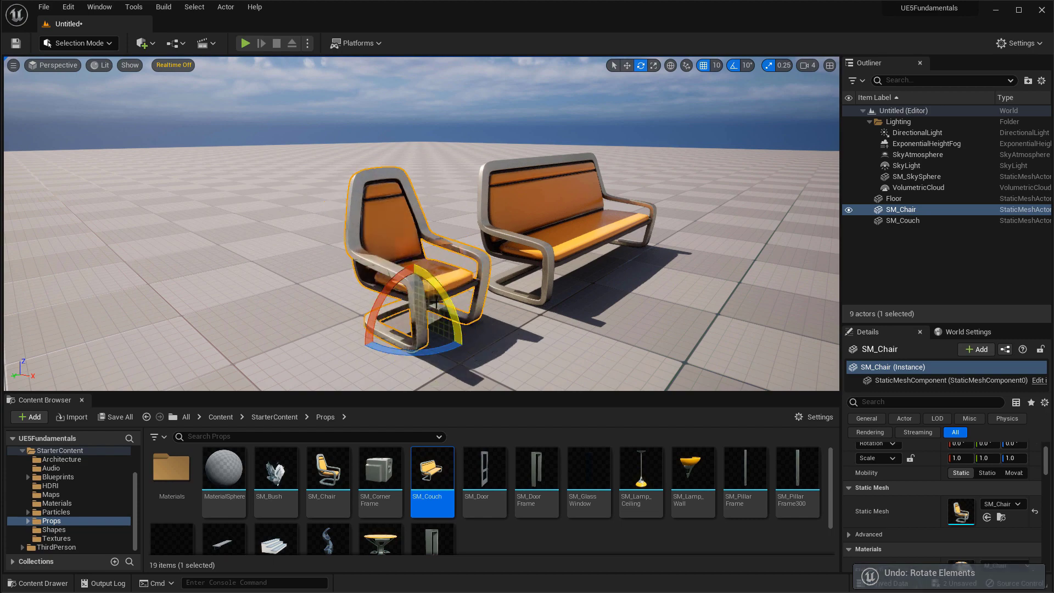
pyautogui.moveTo(384, 290)
pyautogui.mouseDown()
pyautogui.moveTo(362, 318)
pyautogui.moveTo(374, 300)
pyautogui.mouseUp()
pyautogui.hotkey('ctrl', 'z')
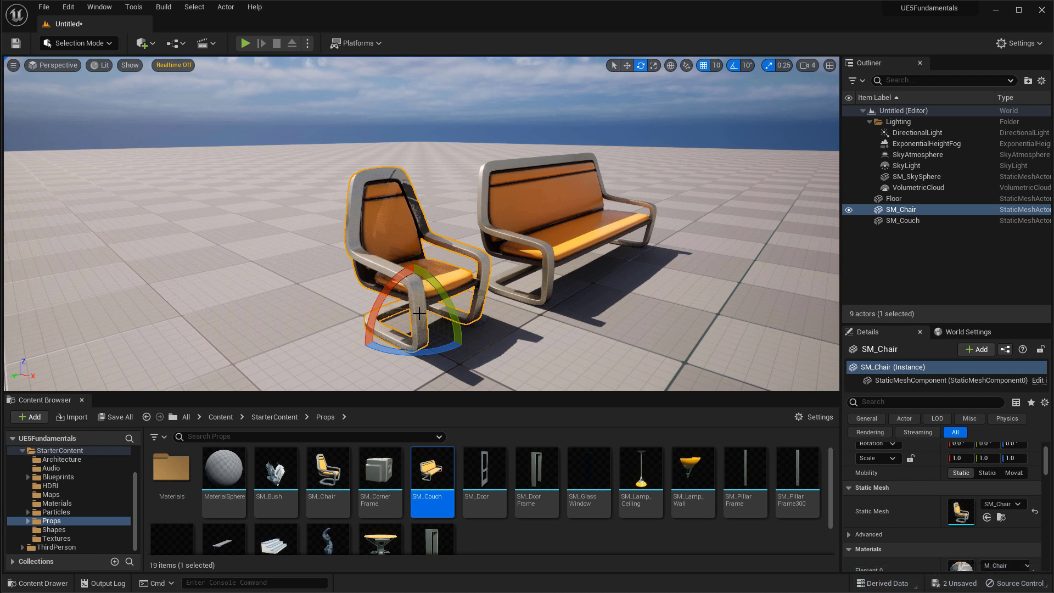
# - Try scaling the chair along individual axes with the Scale tool, undoing the changes
pyautogui.press('r')
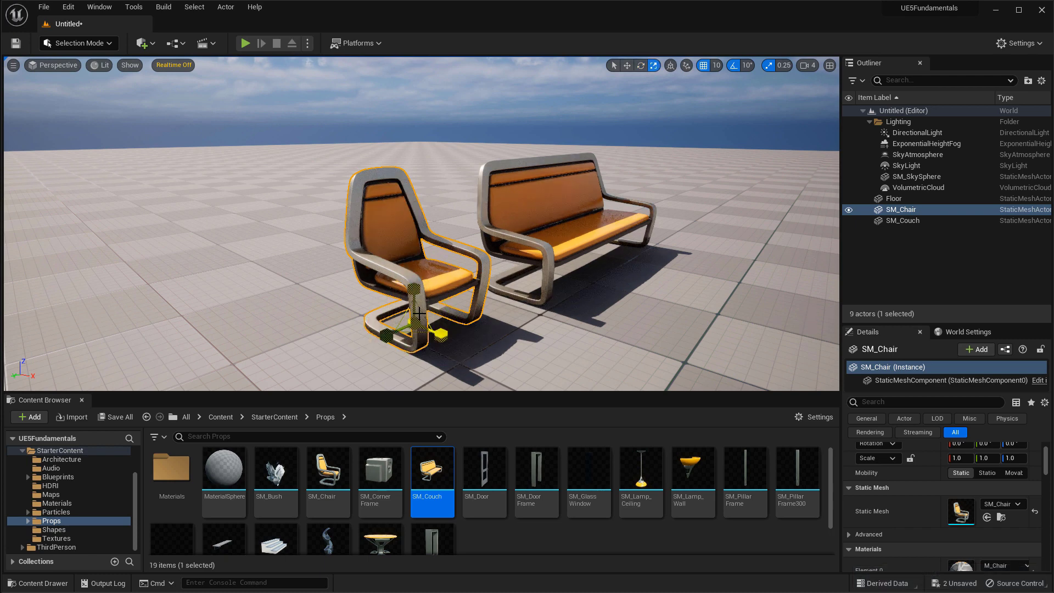
pyautogui.moveTo(441, 333); pyautogui.dragTo(483, 351)
pyautogui.hotkey('ctrl', 'z')
pyautogui.moveTo(386, 334)
pyautogui.mouseDown()
pyautogui.moveTo(313, 367)
pyautogui.moveTo(399, 330)
pyautogui.moveTo(333, 358)
pyautogui.moveTo(386, 334)
pyautogui.mouseUp()
pyautogui.moveTo(414, 288); pyautogui.dragTo(415, 315)
pyautogui.hotkey('ctrl', 'z')
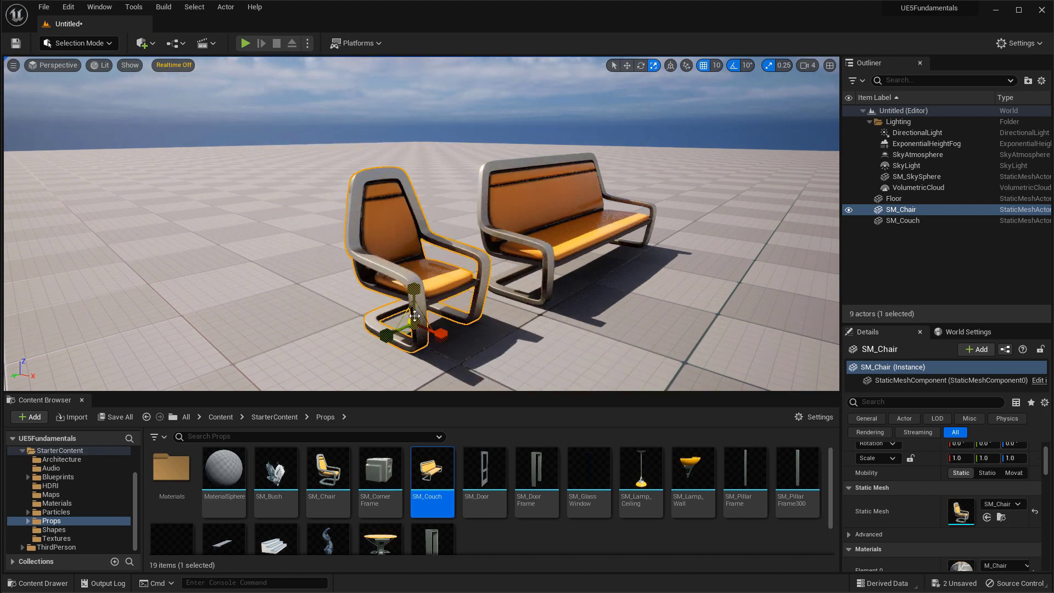
# - Move the chair away from the couch, and try a 30° Z rotation with a 1.5 Z scale, undoing both
pyautogui.press('w')
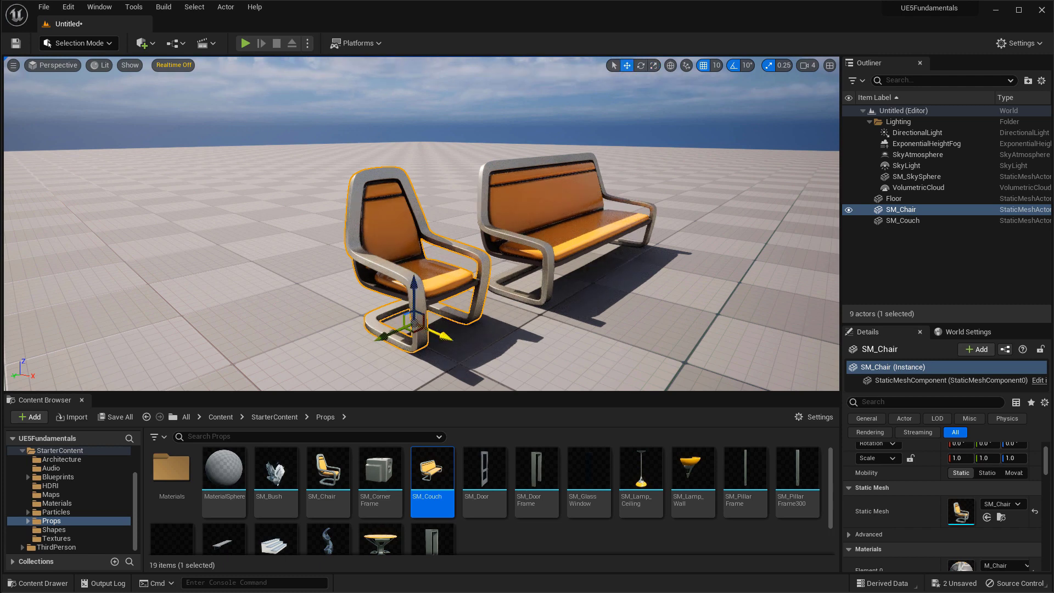
pyautogui.moveTo(415, 315); pyautogui.dragTo(335, 351)
pyautogui.press('e')
pyautogui.press('r')
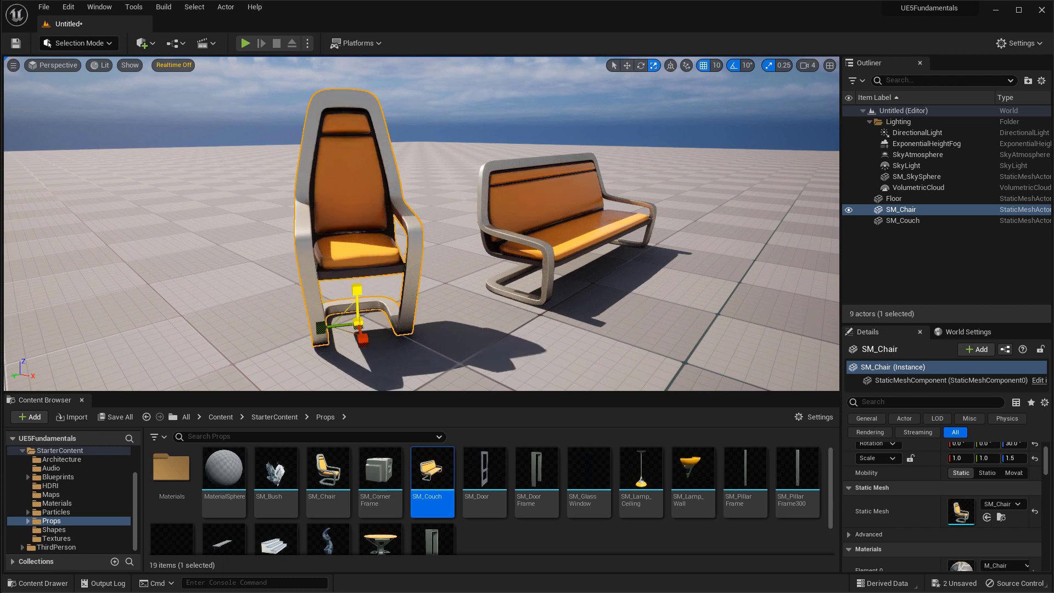
pyautogui.hotkey('ctrl', 'z')
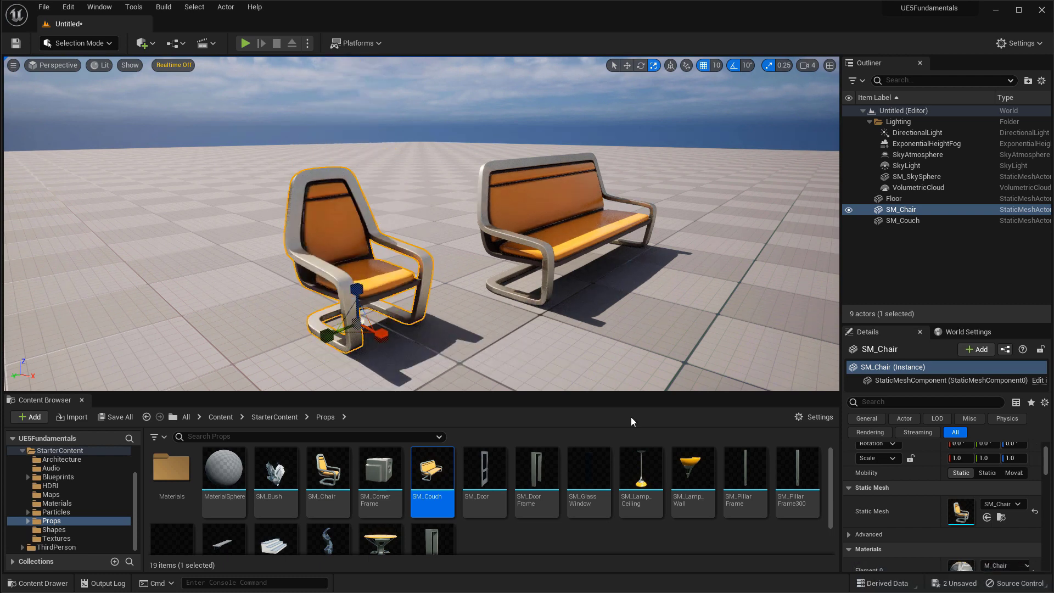
# - Scale the chair uniformly to 1.5 and rotate it 30° about the Z axis
pyautogui.scroll(2, 924, 506)
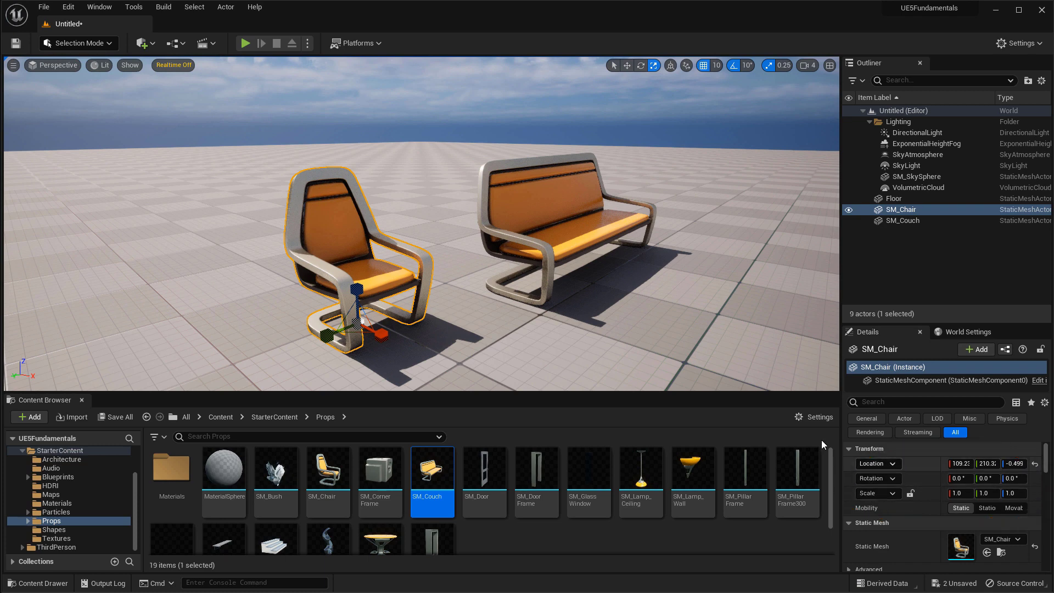
pyautogui.moveTo(359, 320); pyautogui.dragTo(358, 291)
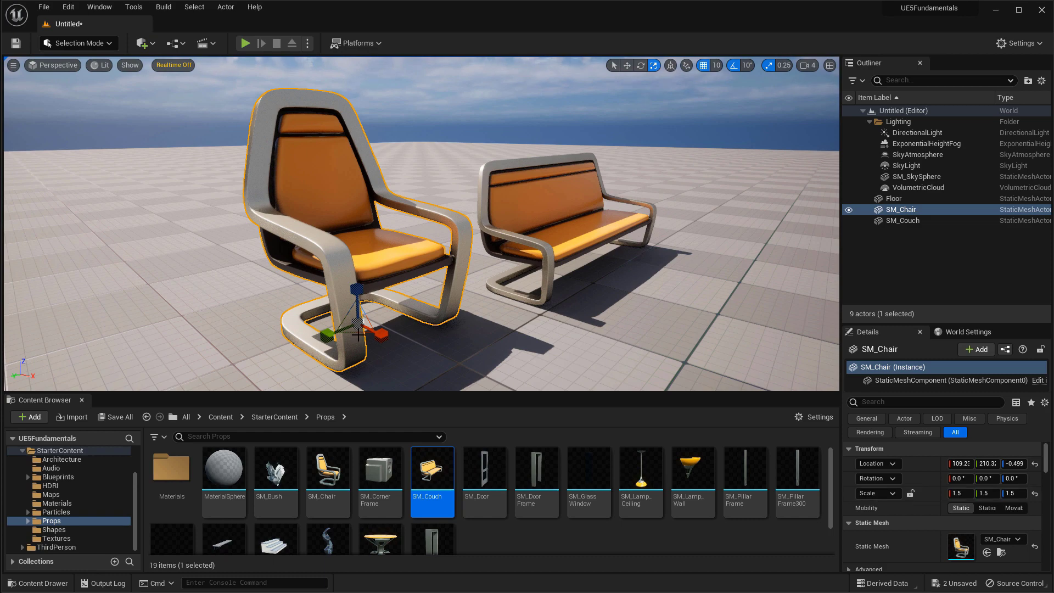
pyautogui.press('w')
pyautogui.press('e')
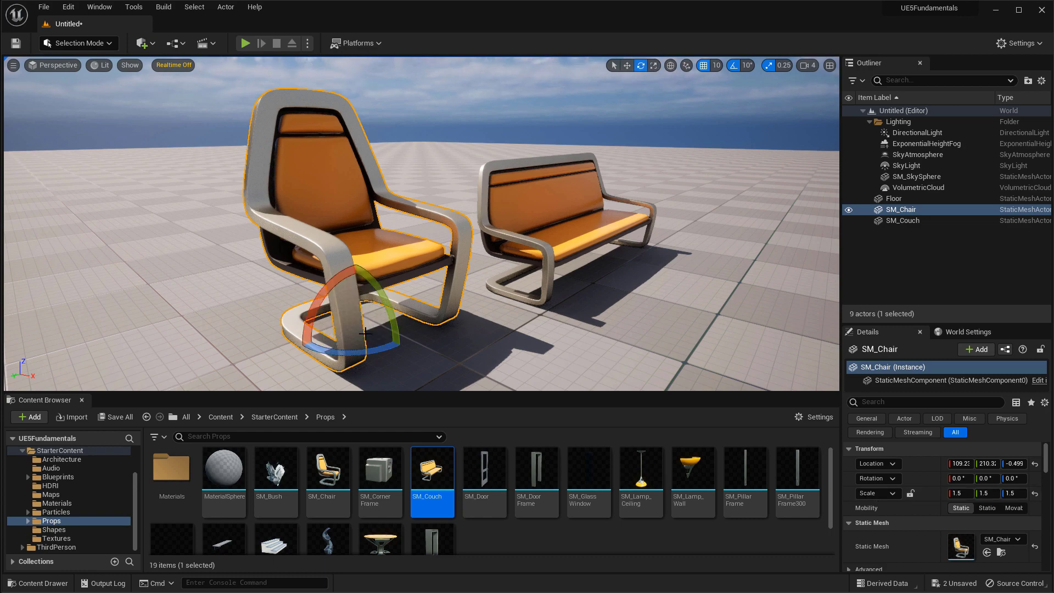
pyautogui.moveTo(357, 354)
pyautogui.mouseDown()
pyautogui.moveTo(398, 348)
pyautogui.moveTo(376, 352)
pyautogui.mouseUp()
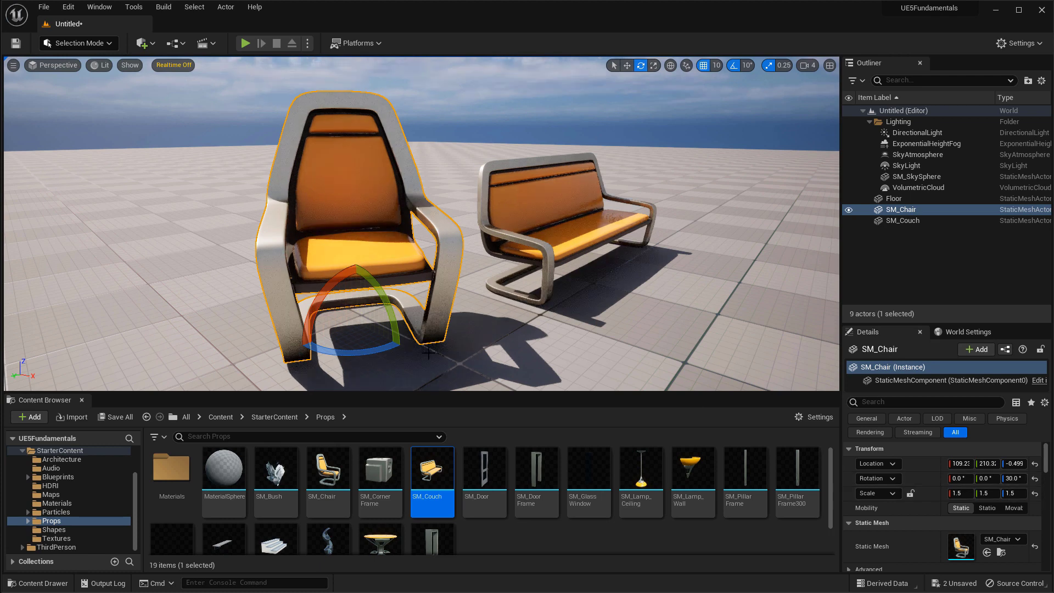
# - Move the chair further back on the floor, and reset its scale, rotation and location to their defaults
pyautogui.press('w')
pyautogui.moveTo(383, 335); pyautogui.dragTo(335, 286)
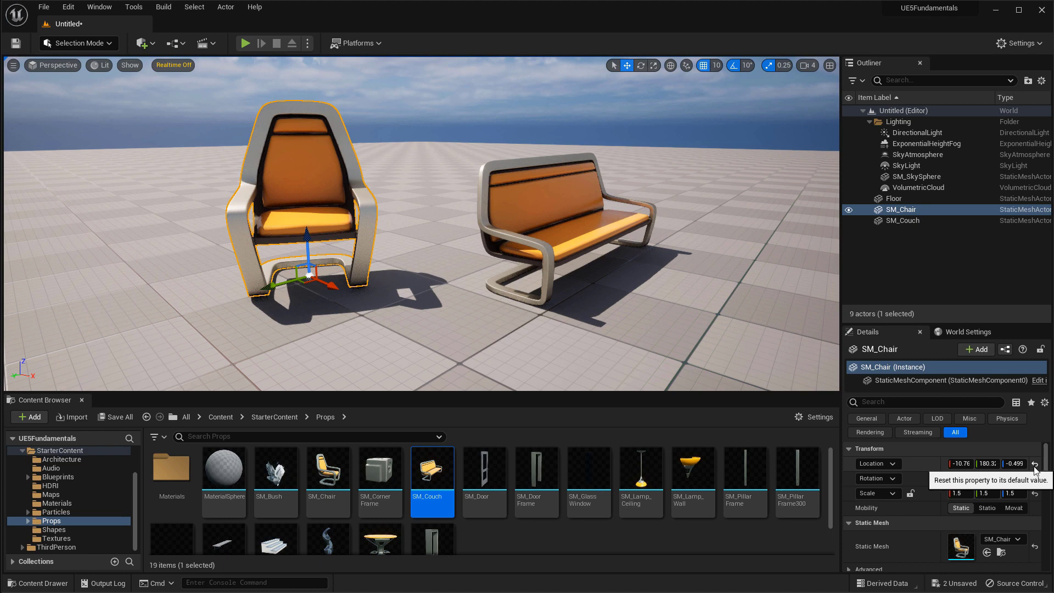
pyautogui.click(1035, 494)
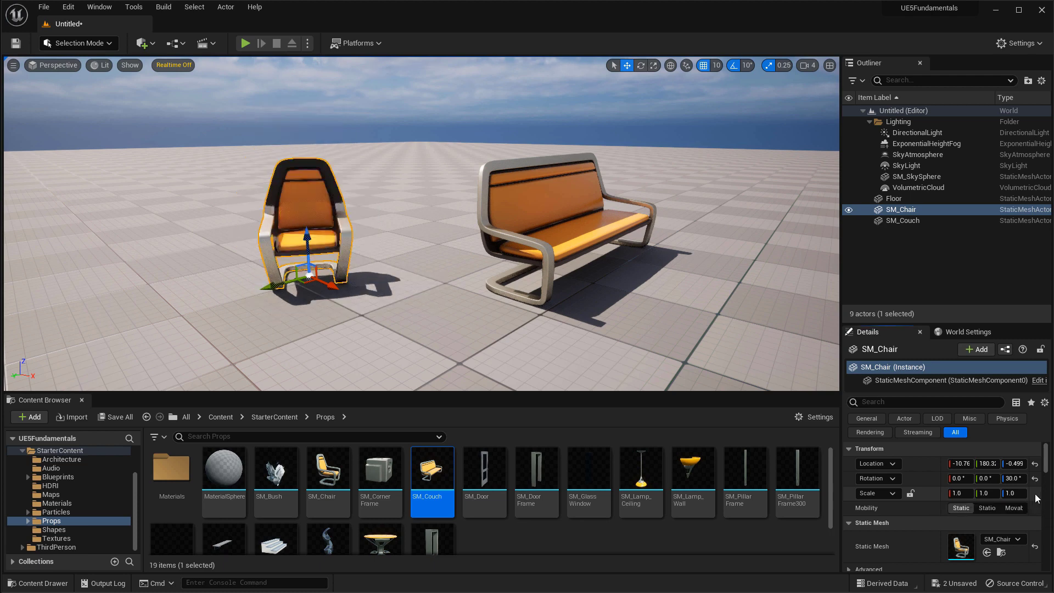
pyautogui.click(1035, 479)
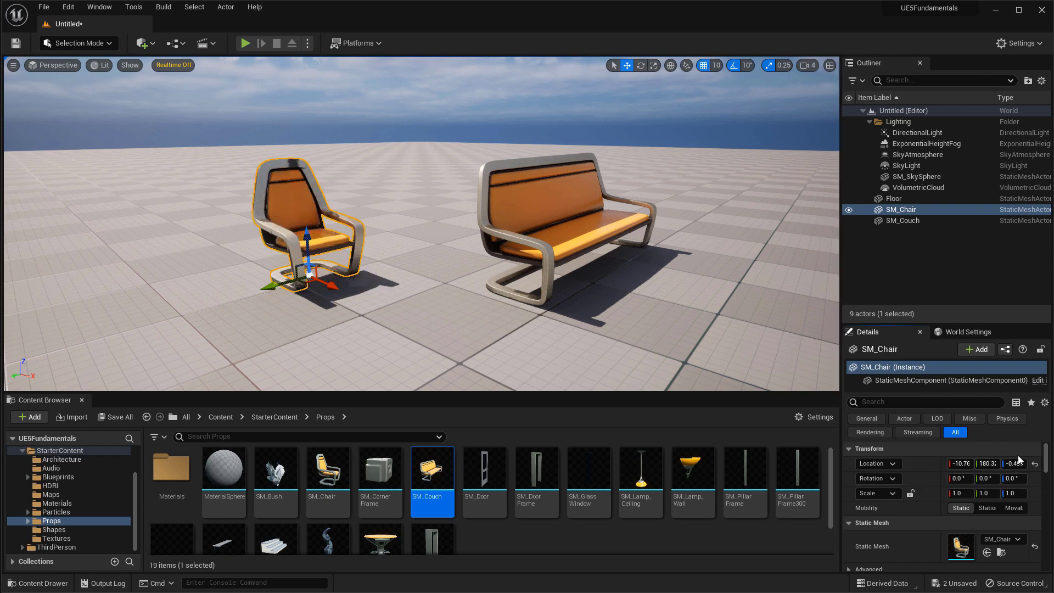
pyautogui.click(1035, 463)
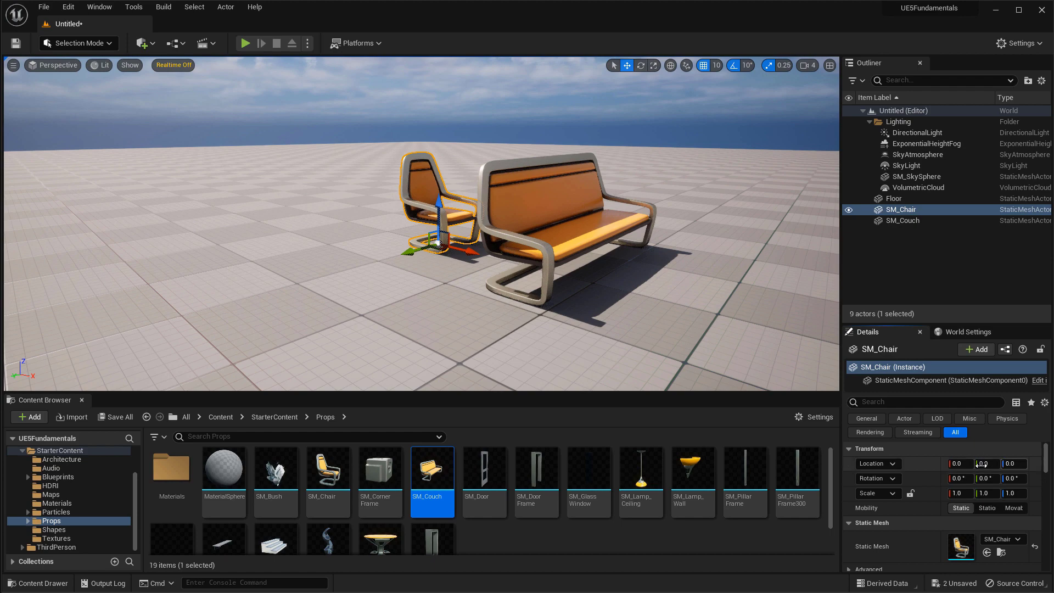
pyautogui.moveTo(496, 346); pyautogui.dragTo(483, 357, button='right')
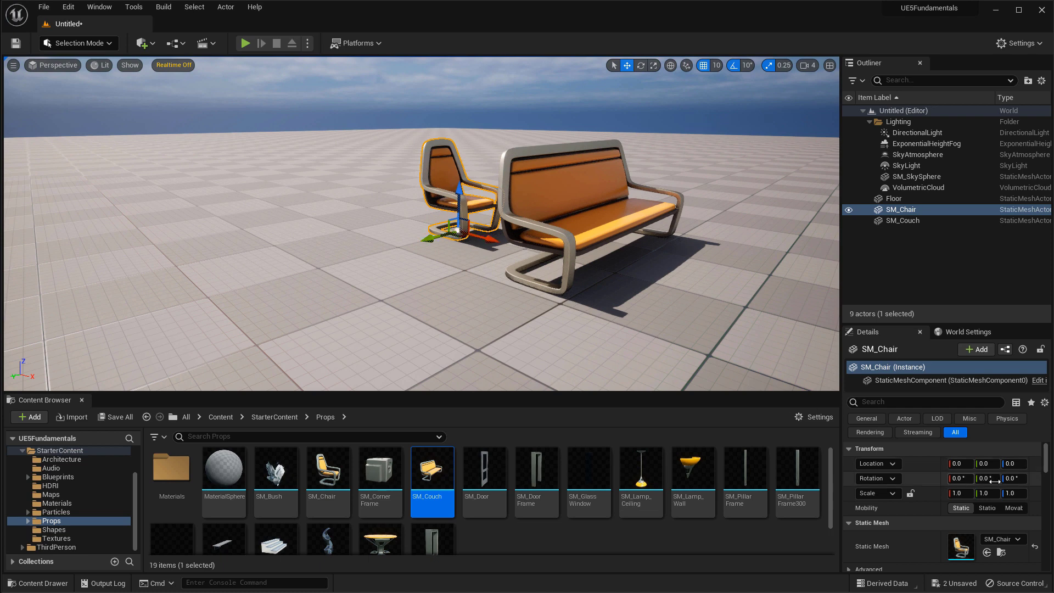
# - Undo the chair's location reset, and try moving the chair along the X axis, undoing that move
pyautogui.hotkey('ctrl', 'z')
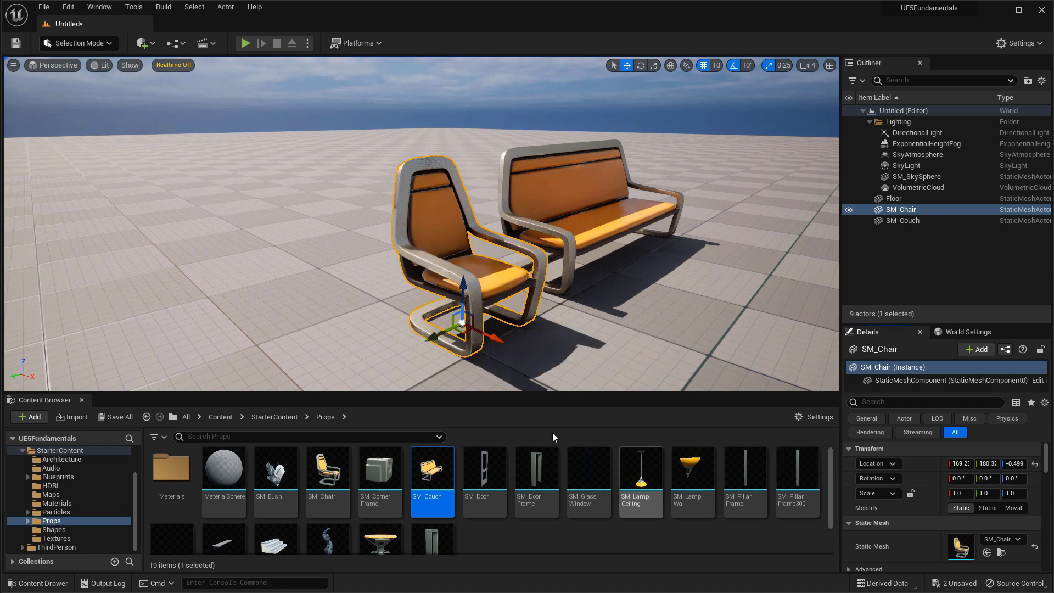
pyautogui.moveTo(500, 334); pyautogui.dragTo(436, 301)
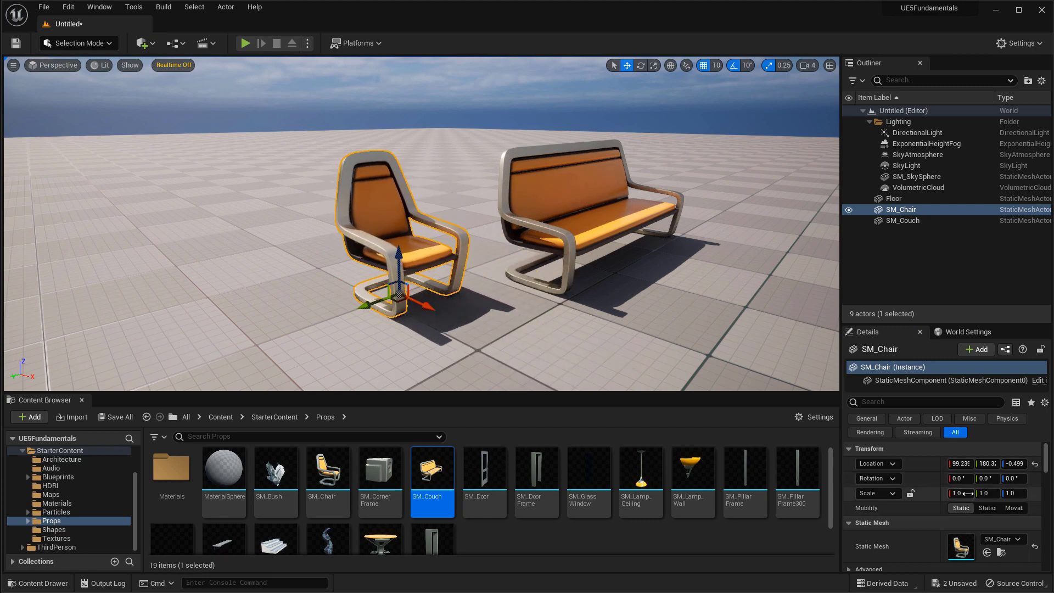
pyautogui.hotkey('ctrl', 'z')
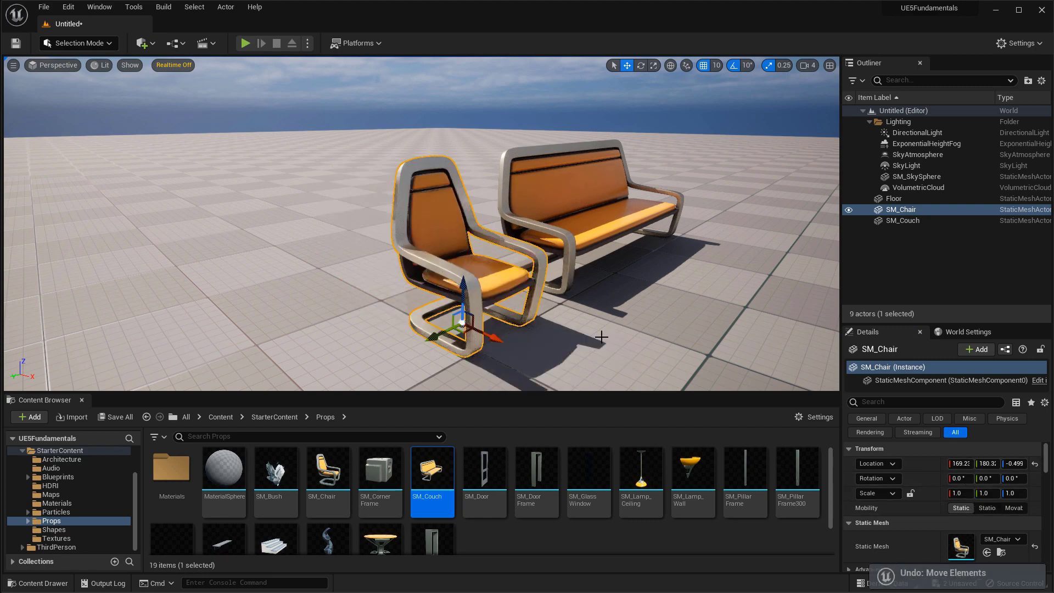
# - Move the chair 20 units along the X axis without using its gizmo, and move it back
pyautogui.scroll(-5, 604, 337)
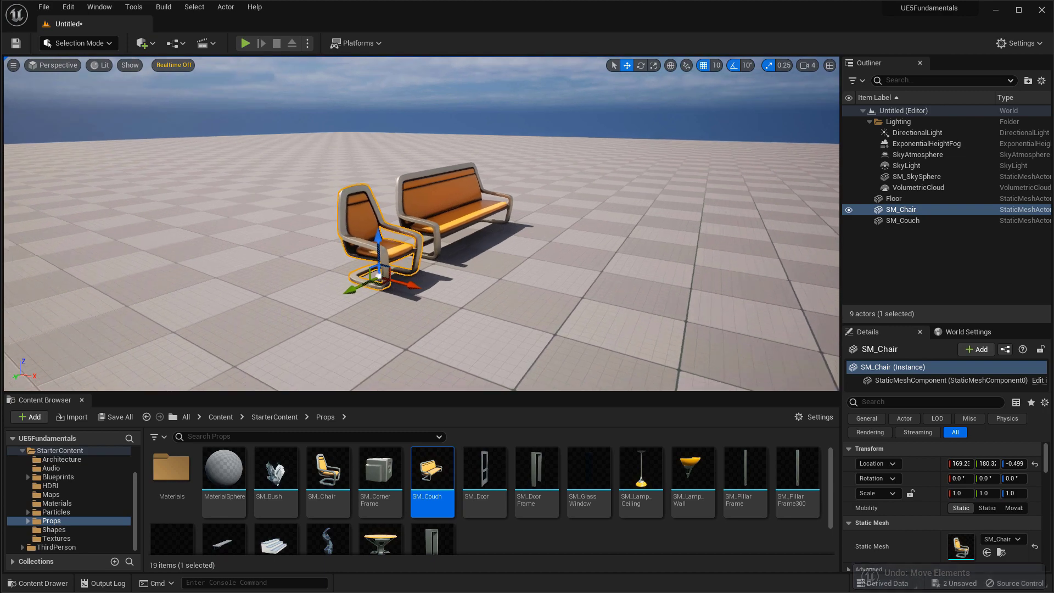
pyautogui.scroll(3, 522, 297)
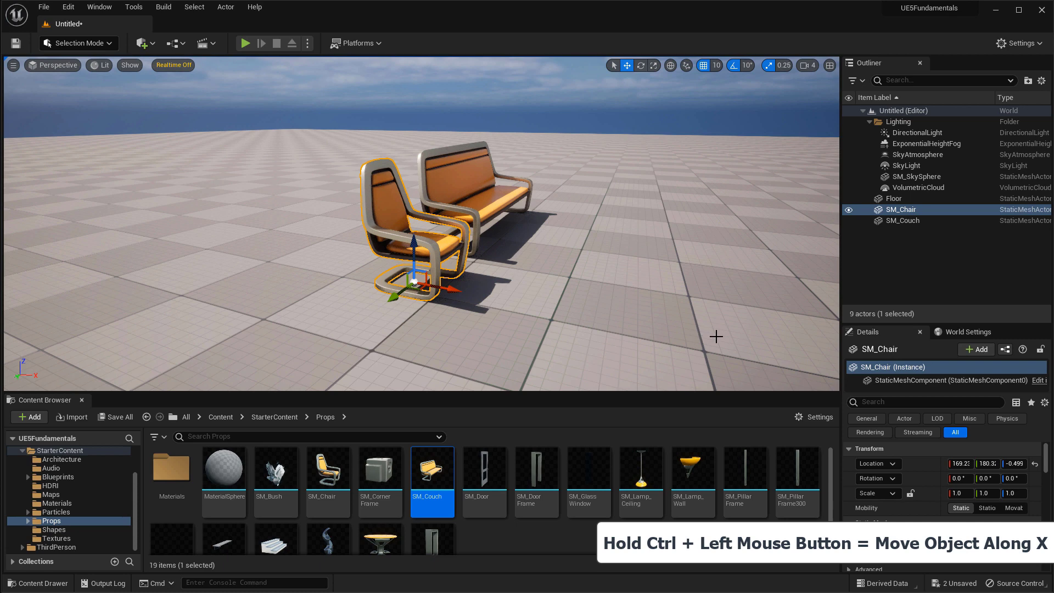
pyautogui.keyDown('ctrl'); pyautogui.moveTo(716, 336); pyautogui.dragTo(738, 336); pyautogui.keyUp('ctrl')
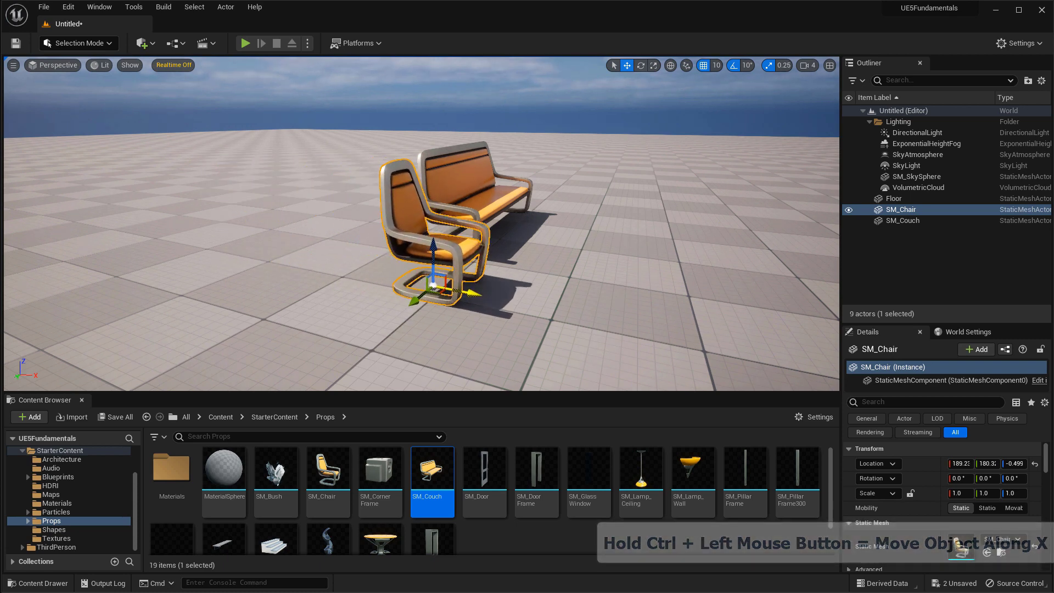
pyautogui.moveTo(433, 283)
pyautogui.keyDown('ctrl'); pyautogui.mouseDown()
pyautogui.moveTo(340, 283)
pyautogui.moveTo(463, 288)
pyautogui.moveTo(376, 286)
pyautogui.moveTo(452, 285)
pyautogui.moveTo(414, 281)
pyautogui.mouseUp(); pyautogui.keyUp('ctrl')
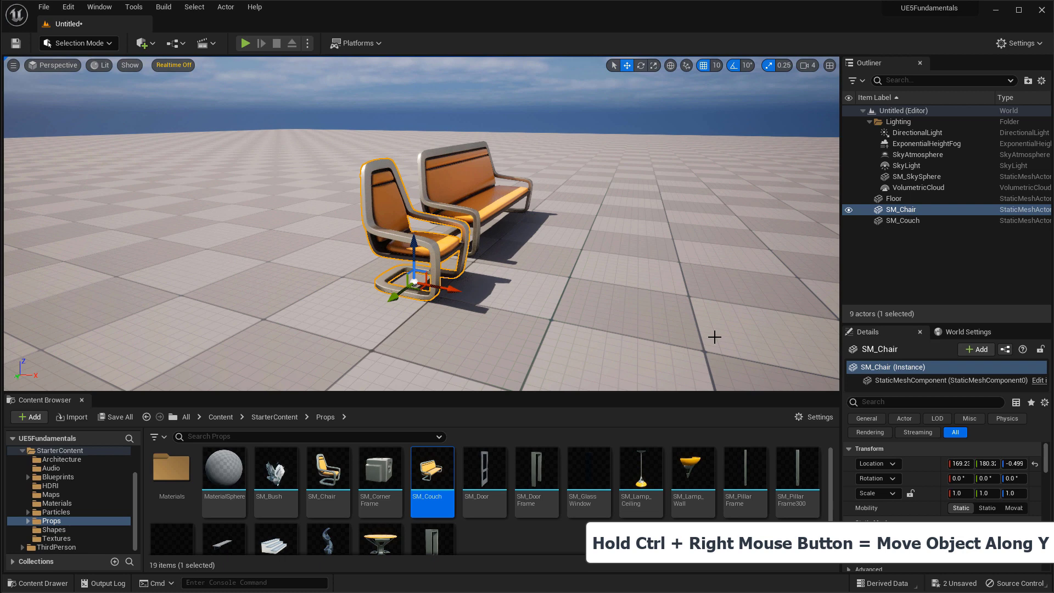
# - Move the chair 30 units along the Y axis without its gizmo, and try a Z-axis move, undoing it
pyautogui.moveTo(714, 337)
pyautogui.keyDown('ctrl'); pyautogui.mouseDown(button='right')
pyautogui.moveTo(714, 354)
pyautogui.moveTo(714, 332)
pyautogui.moveTo(714, 347)
pyautogui.moveTo(727, 336)
pyautogui.mouseUp(button='right'); pyautogui.keyUp('ctrl')
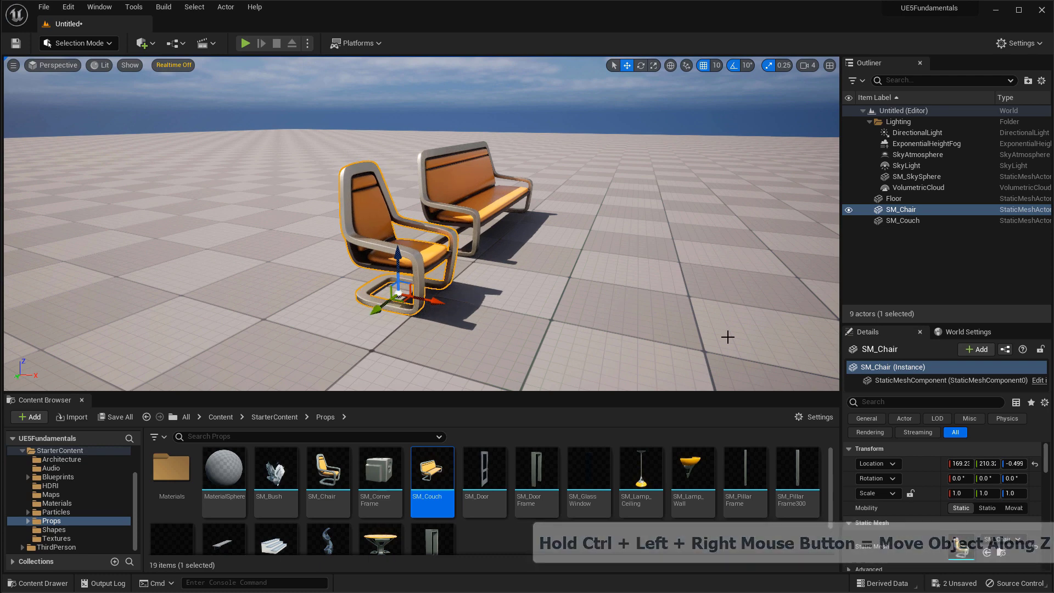
pyautogui.moveTo(726, 336)
pyautogui.keyDown('ctrl'); pyautogui.mouseDown()
pyautogui.moveTo(726, 297)
pyautogui.moveTo(726, 334)
pyautogui.mouseUp(); pyautogui.keyUp('ctrl')
pyautogui.hotkey('ctrl', 'z')
# - Try rotating and scaling the chair without using its gizmo handles, undoing both changes
pyautogui.press('e')
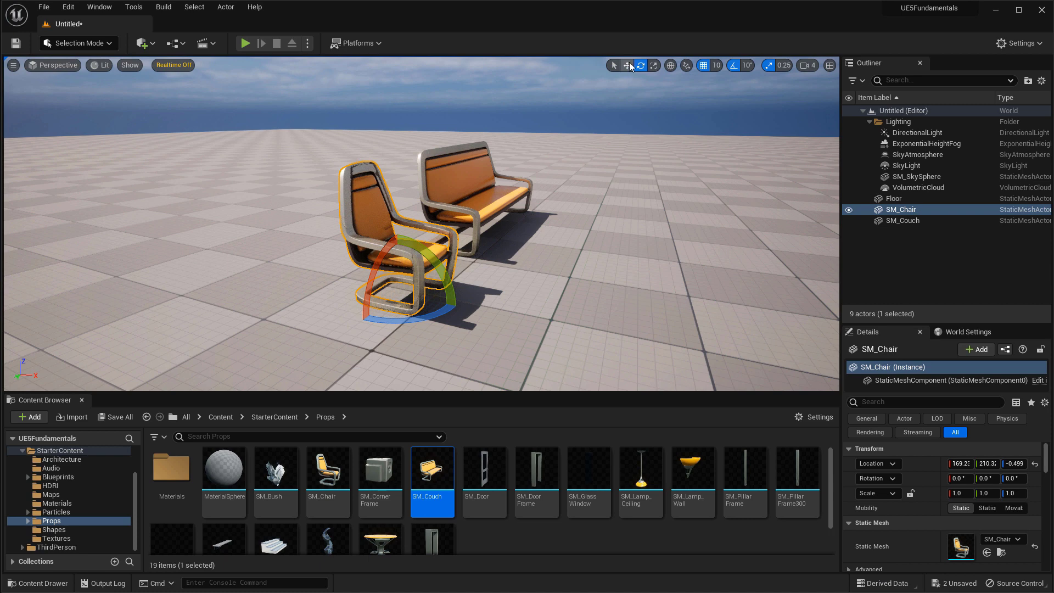
pyautogui.keyDown('ctrl'); pyautogui.moveTo(708, 296); pyautogui.dragTo(703, 315); pyautogui.keyUp('ctrl')
pyautogui.moveTo(703, 314)
pyautogui.keyDown('ctrl'); pyautogui.mouseDown(button='right')
pyautogui.moveTo(703, 334)
pyautogui.moveTo(693, 310)
pyautogui.mouseUp(button='right'); pyautogui.keyUp('ctrl')
pyautogui.hotkey('ctrl', 'z')
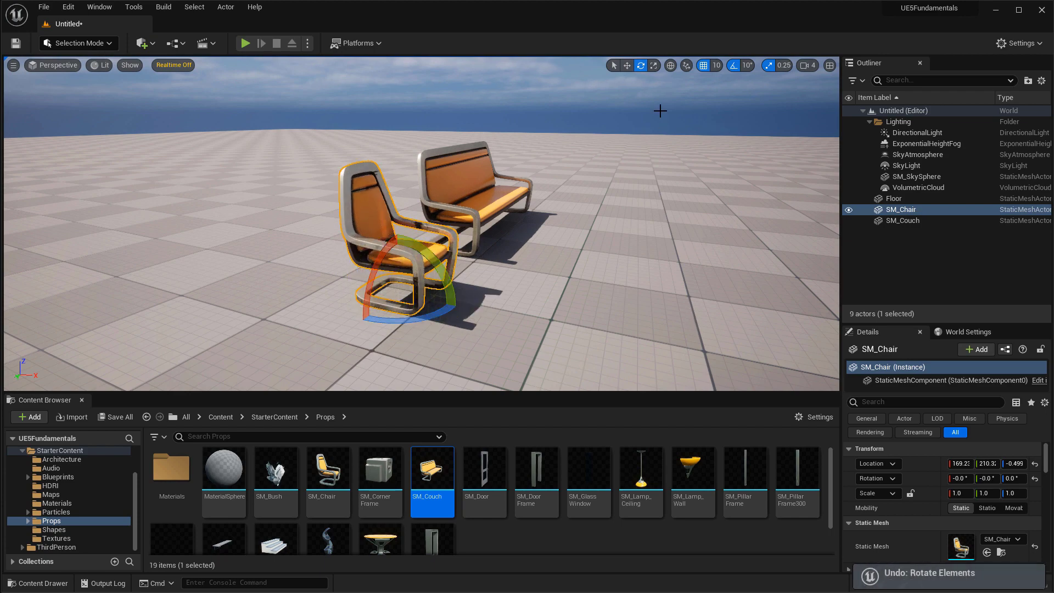
pyautogui.click(654, 64)
pyautogui.keyDown('ctrl'); pyautogui.moveTo(694, 230); pyautogui.dragTo(667, 243); pyautogui.keyUp('ctrl')
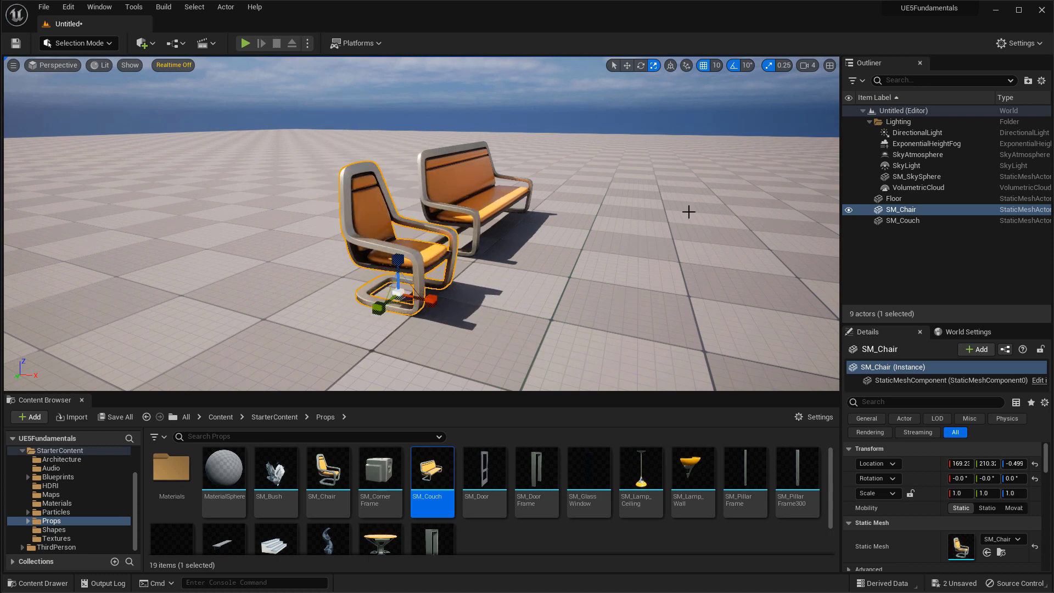
# - Move the chair 10 units backward along the X axis with the move gizmo, and try having the camera follow it
pyautogui.click(629, 66)
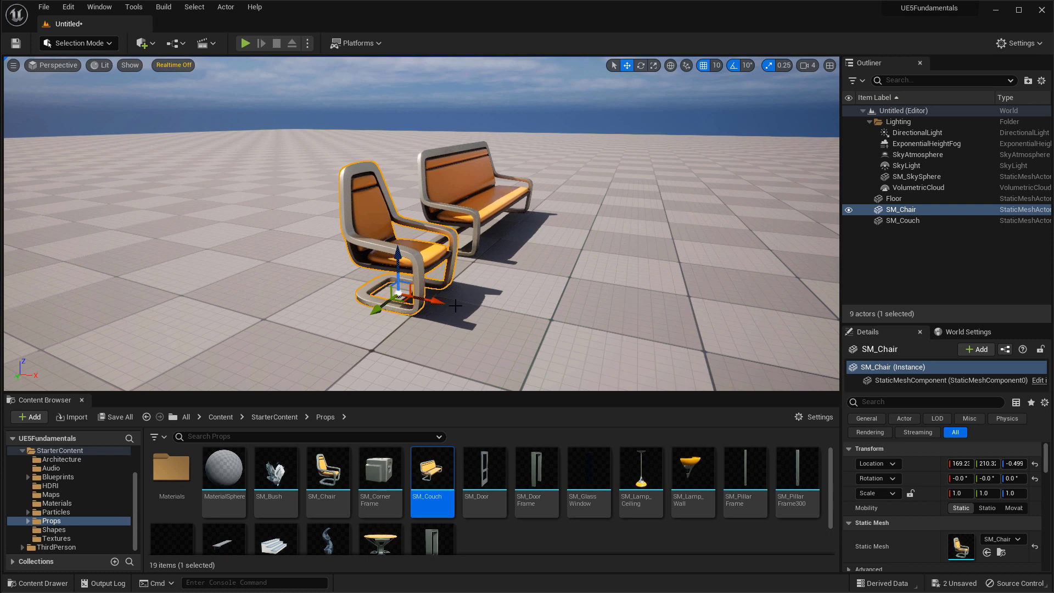
pyautogui.moveTo(442, 302); pyautogui.dragTo(443, 271)
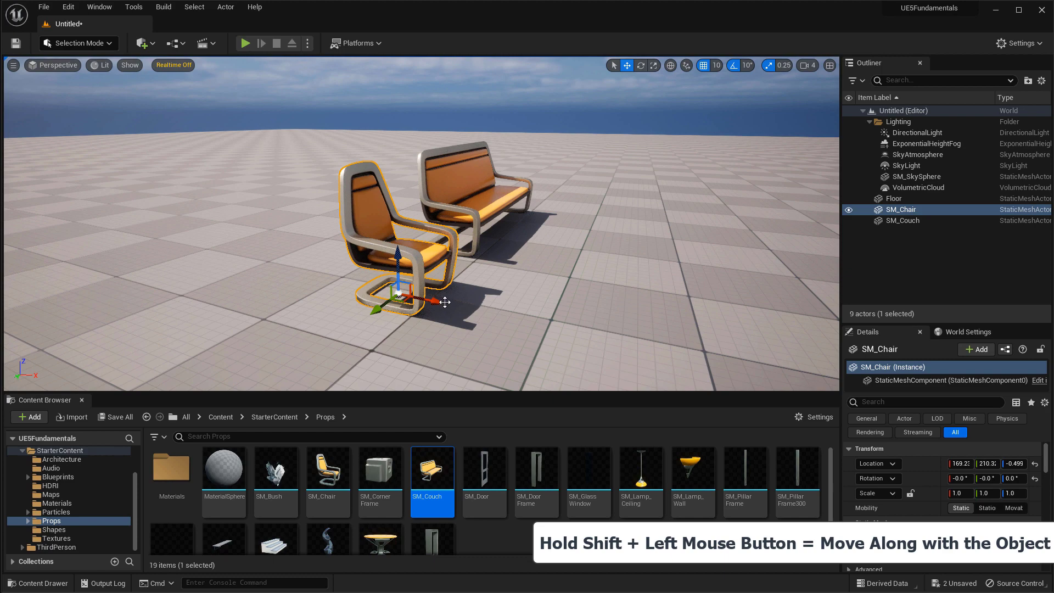
pyautogui.keyDown('shift'); pyautogui.moveTo(445, 301); pyautogui.dragTo(405, 298); pyautogui.keyUp('shift')
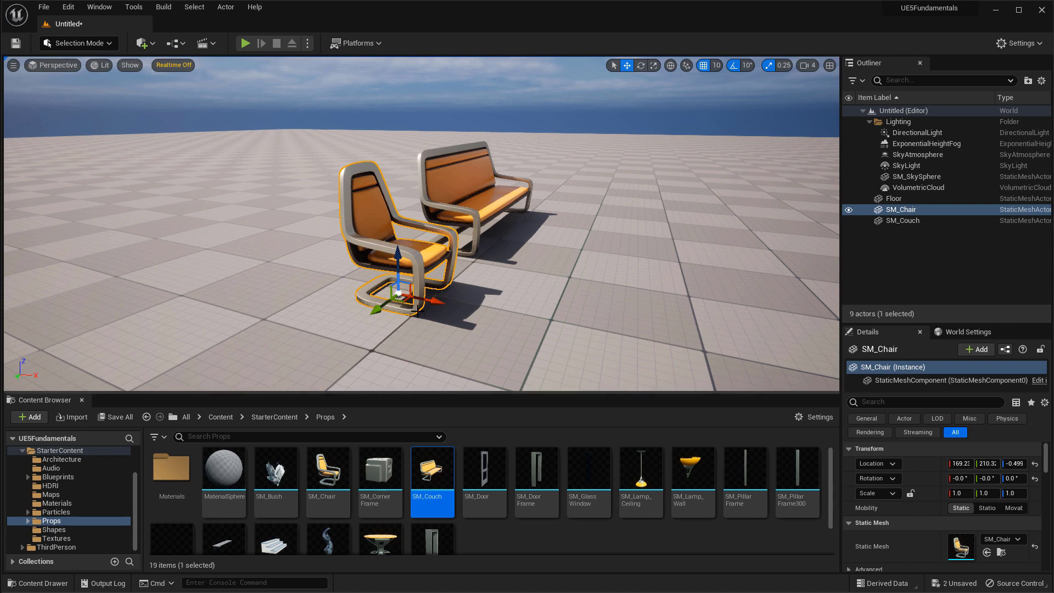
pyautogui.moveTo(434, 300)
pyautogui.mouseDown()
pyautogui.moveTo(414, 298)
pyautogui.moveTo(459, 306)
pyautogui.moveTo(425, 301)
pyautogui.mouseUp()
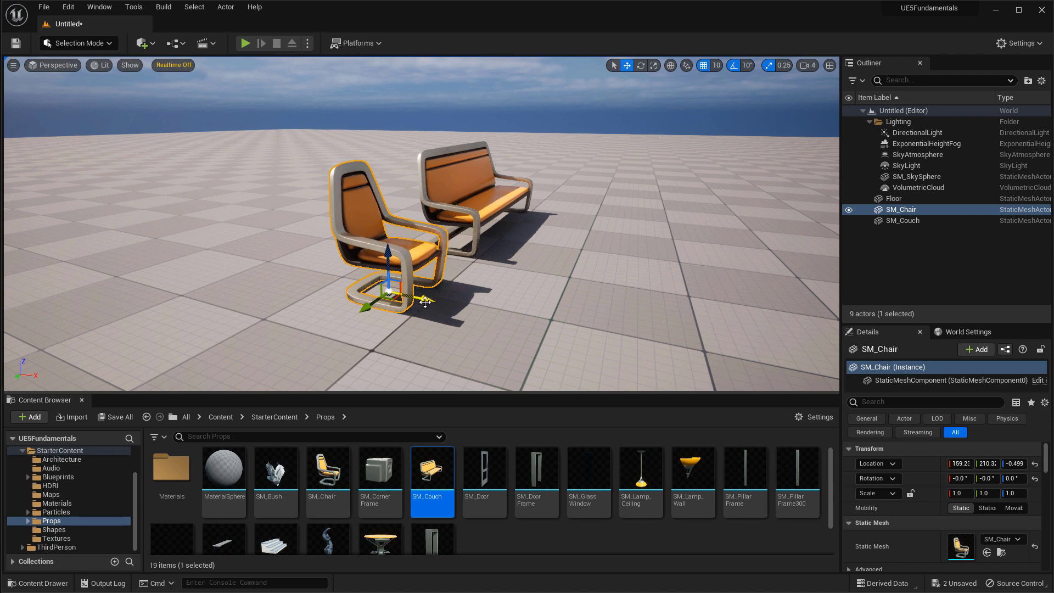
# - Try the rotate and uniform scale gizmos on the chair, and return to the move gizmo
pyautogui.press('e')
pyautogui.moveTo(425, 305); pyautogui.dragTo(450, 299)
pyautogui.press('r')
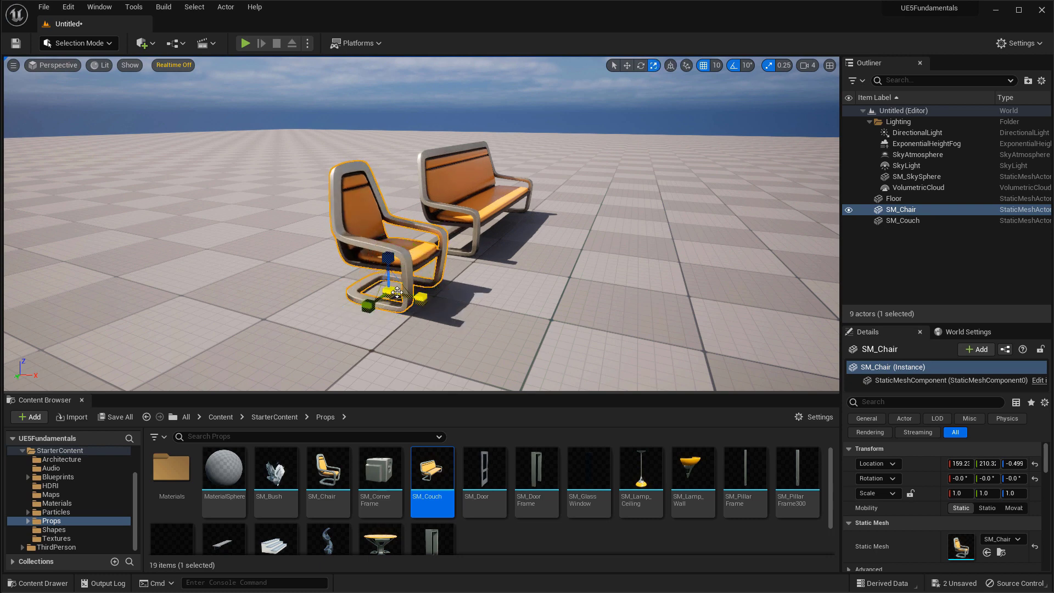
pyautogui.moveTo(388, 291)
pyautogui.mouseDown()
pyautogui.moveTo(403, 308)
pyautogui.moveTo(388, 291)
pyautogui.mouseUp()
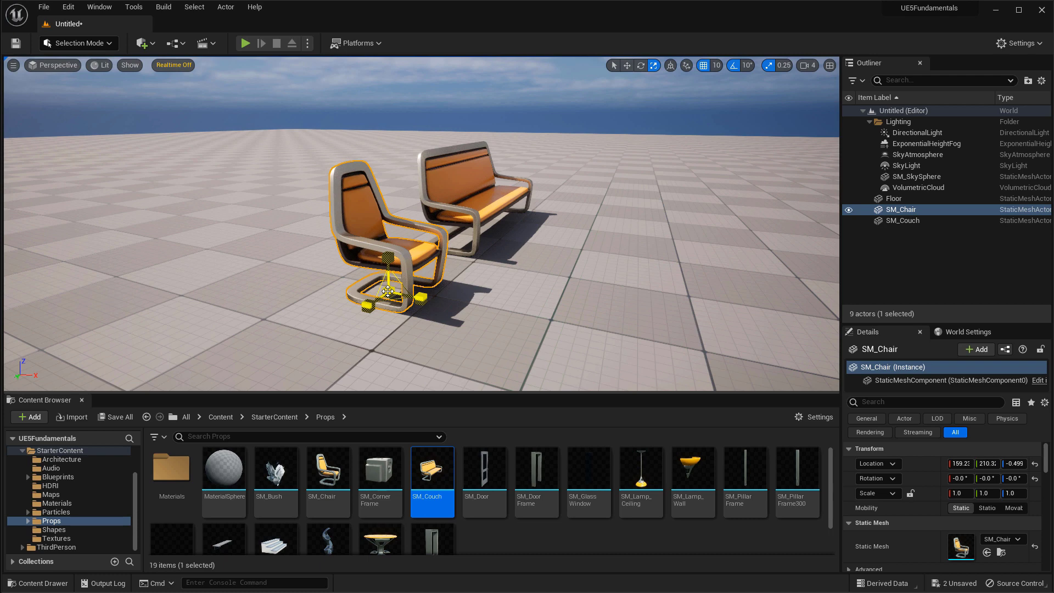
pyautogui.press('w')
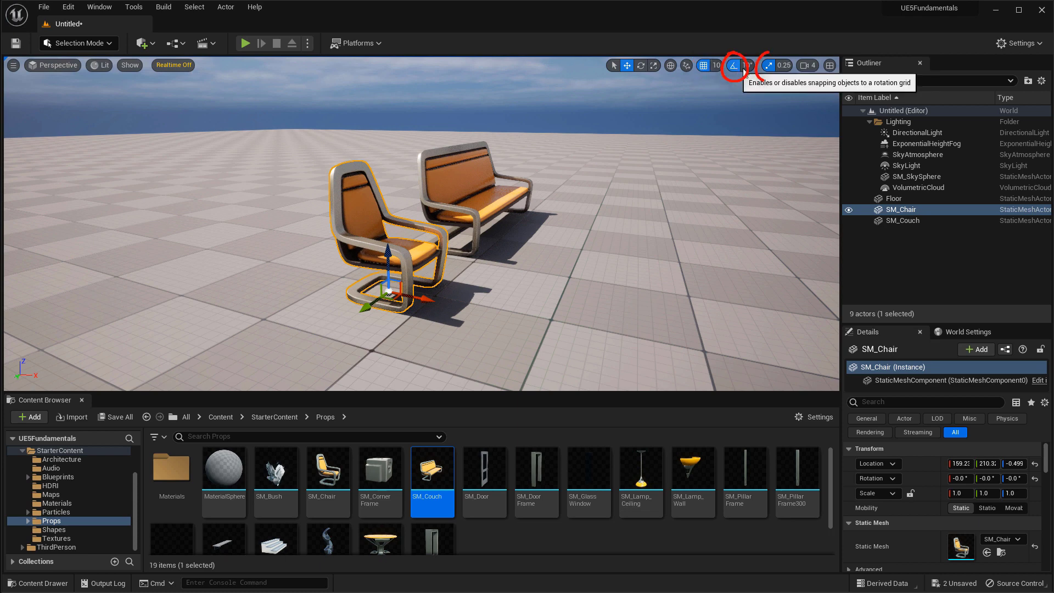
# - Turn off position grid snapping and try moving the chair freely along the X axis, undoing the move
pyautogui.click(703, 66)
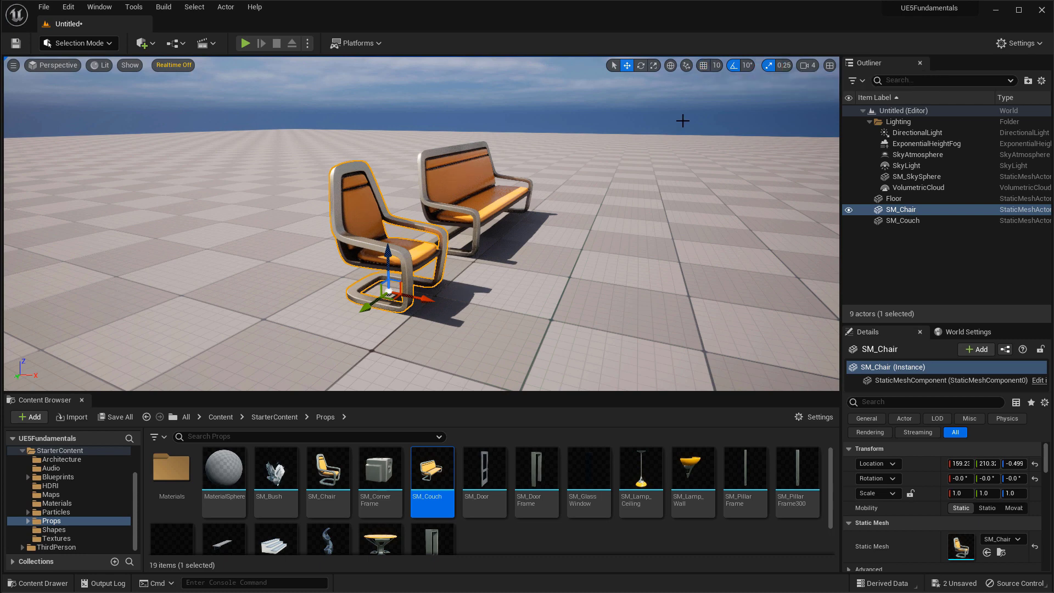
pyautogui.moveTo(439, 296)
pyautogui.mouseDown()
pyautogui.moveTo(406, 299)
pyautogui.moveTo(460, 293)
pyautogui.moveTo(416, 290)
pyautogui.moveTo(444, 290)
pyautogui.mouseUp()
pyautogui.hotkey('ctrl', 'z')
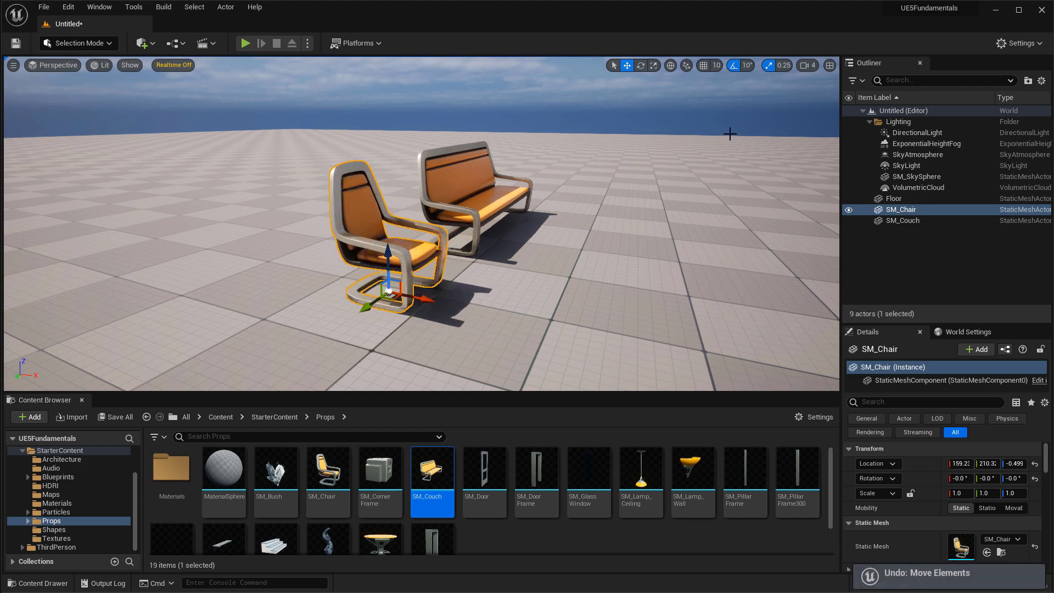
# - Turn off rotation and scale snapping, and try freely rotating the chair and stretching it along X, undoing both changes
pyautogui.click(734, 66)
pyautogui.moveTo(503, 294); pyautogui.dragTo(492, 297, button='right')
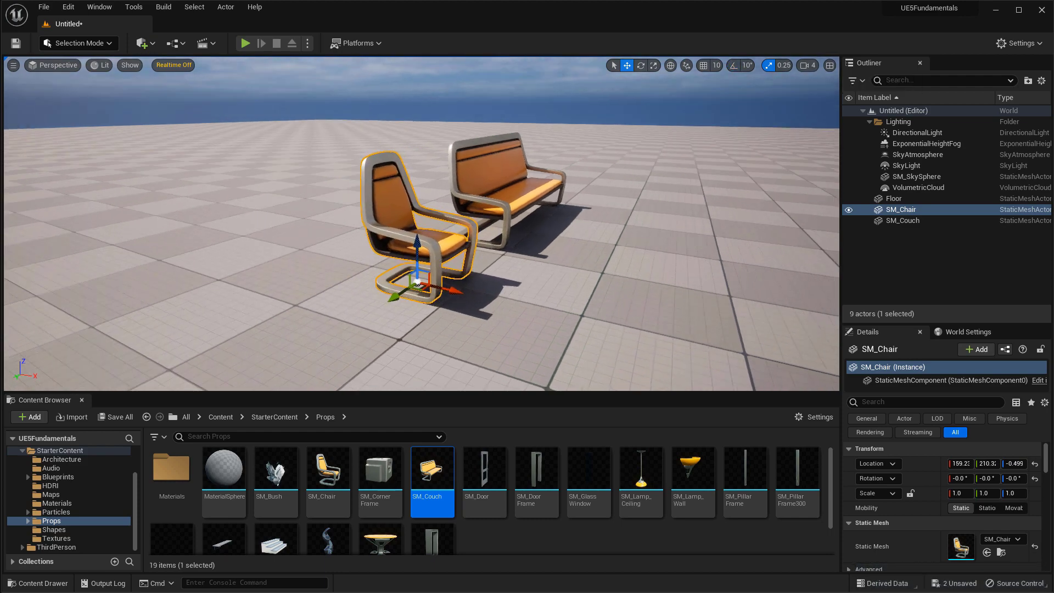
pyautogui.press('e')
pyautogui.moveTo(458, 300)
pyautogui.mouseDown()
pyautogui.moveTo(384, 329)
pyautogui.moveTo(477, 296)
pyautogui.mouseUp()
pyautogui.hotkey('ctrl', 'z')
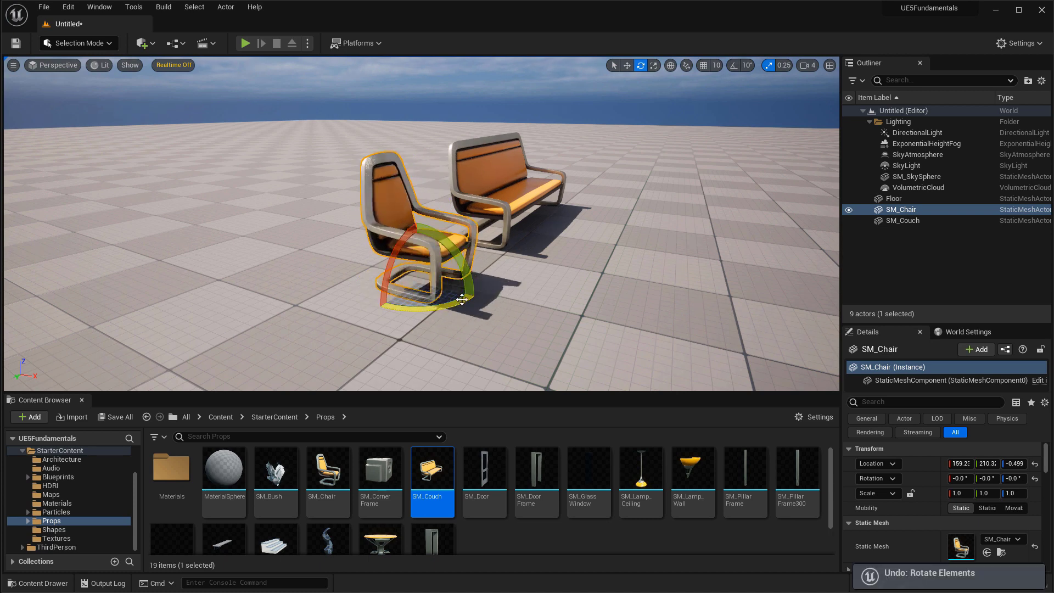
pyautogui.click(769, 66)
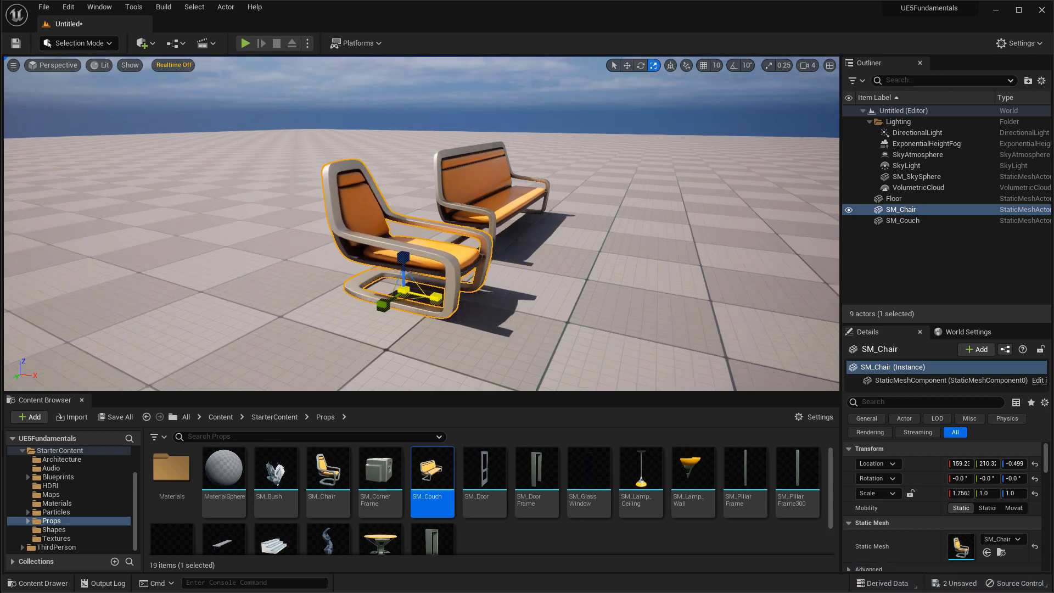
pyautogui.hotkey('ctrl', 'z')
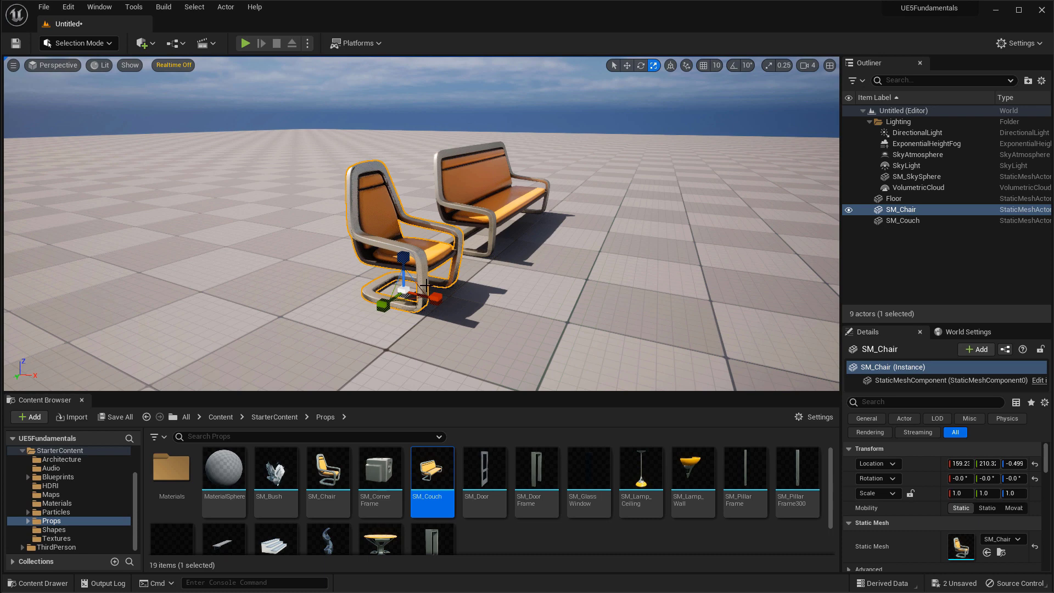
# - Turn position, rotation and scale snapping back on
pyautogui.click(703, 67)
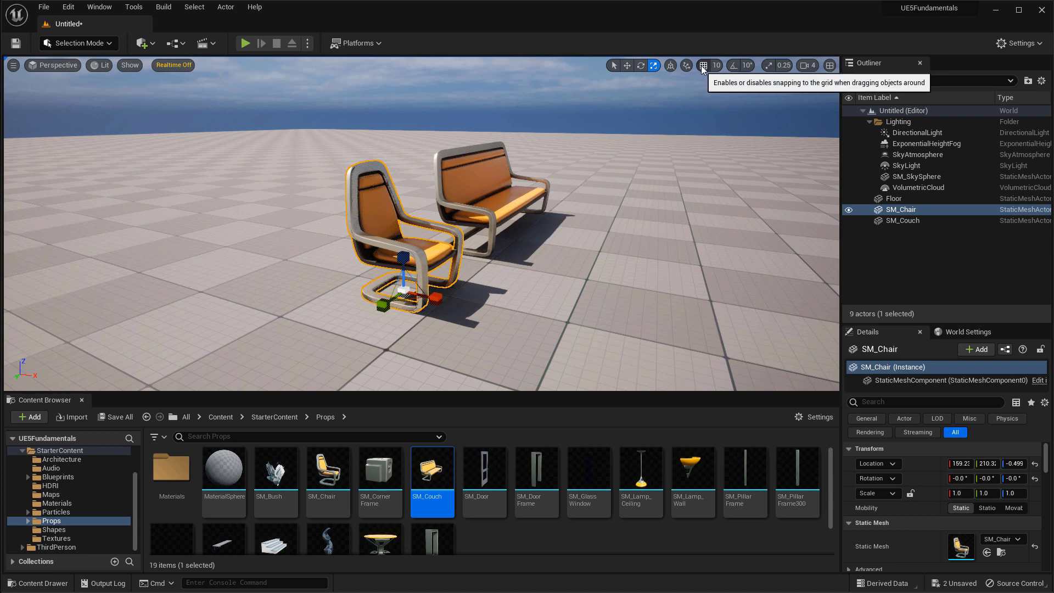
pyautogui.click(733, 66)
pyautogui.click(768, 66)
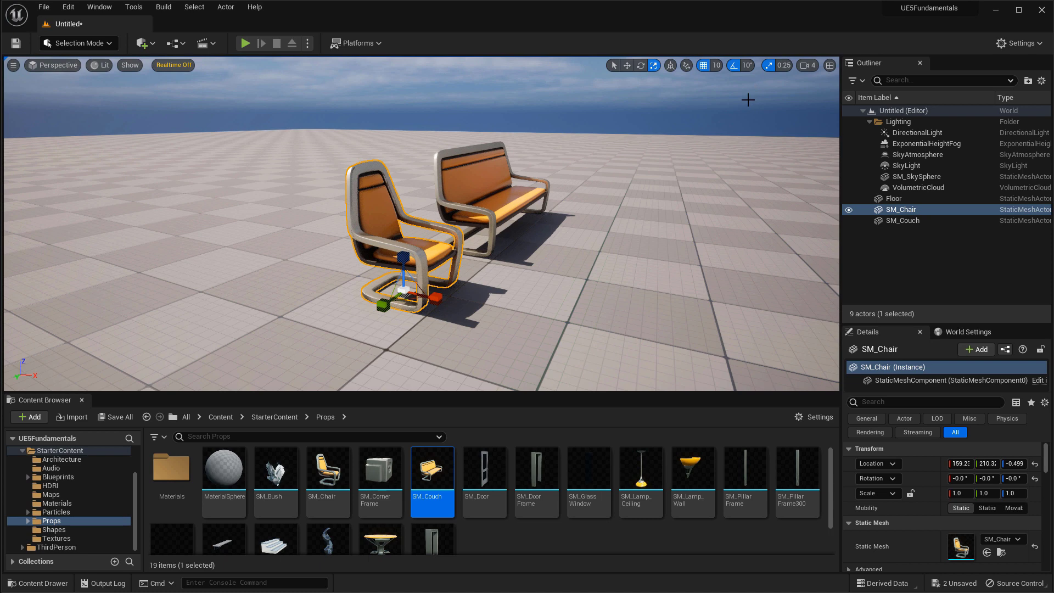
# - Set the position snap size to 1 and try moving the chair along the X axis, undoing the move
pyautogui.click(627, 66)
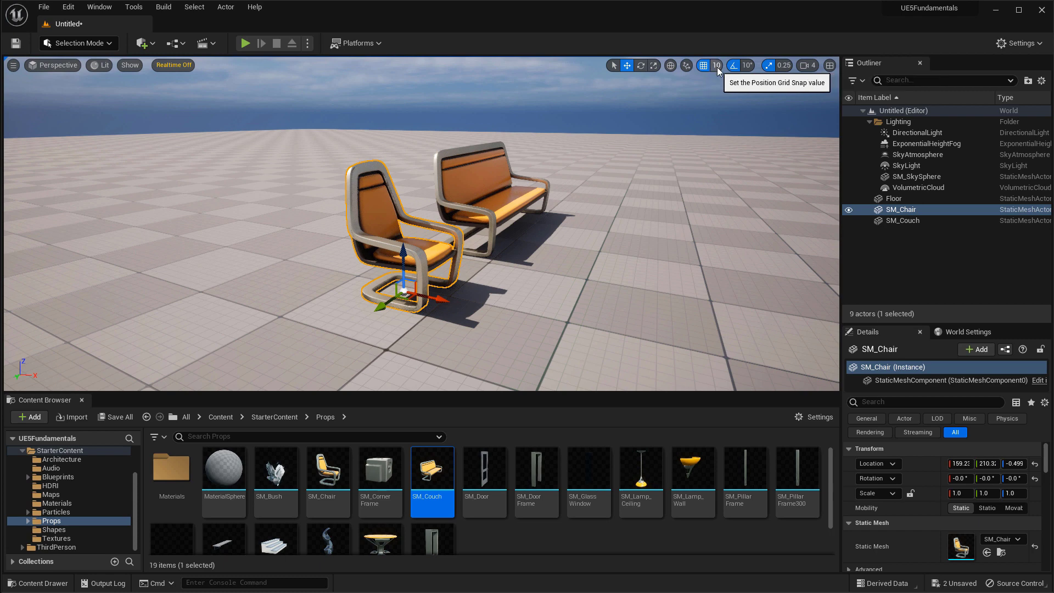
pyautogui.click(717, 66)
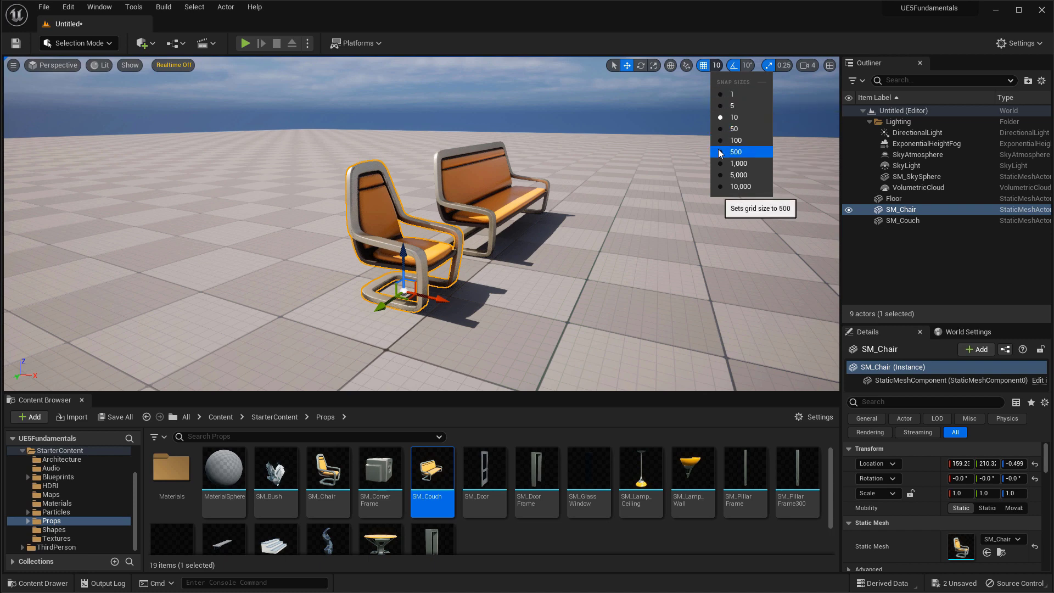
pyautogui.click(731, 98)
pyautogui.moveTo(444, 300); pyautogui.dragTo(424, 299)
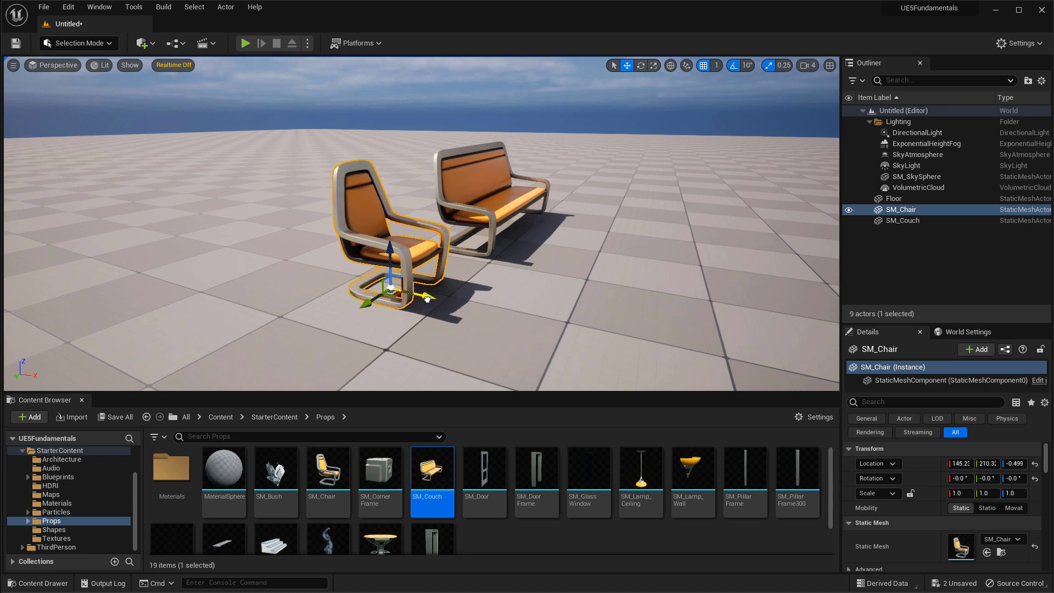
pyautogui.hotkey('ctrl', 'z')
# - Set the position snap size to 500 and try moving the chair in these large increments, undoing the moves
pyautogui.click(716, 65)
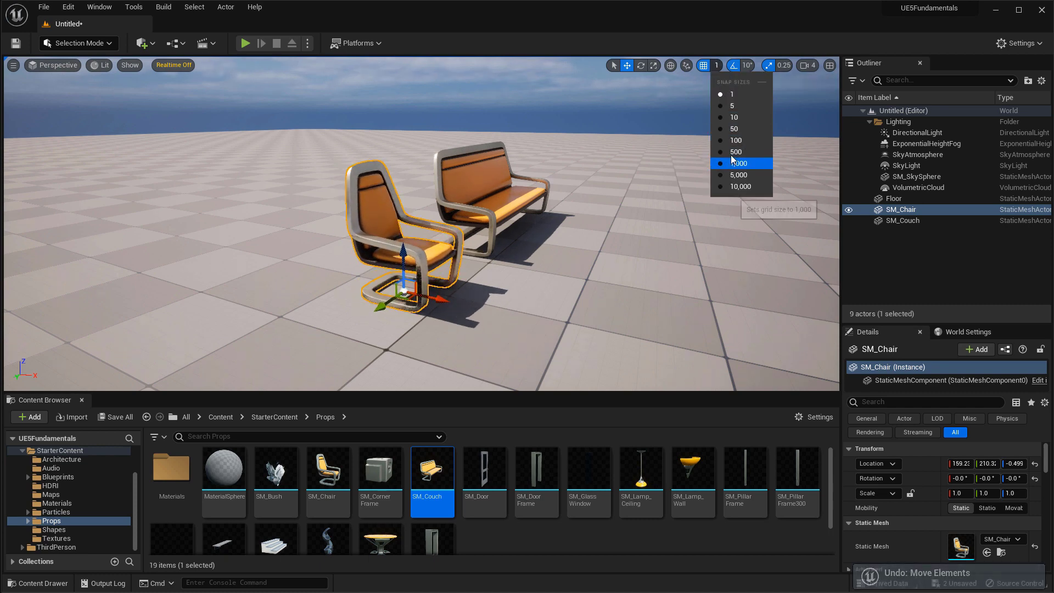
pyautogui.click(735, 152)
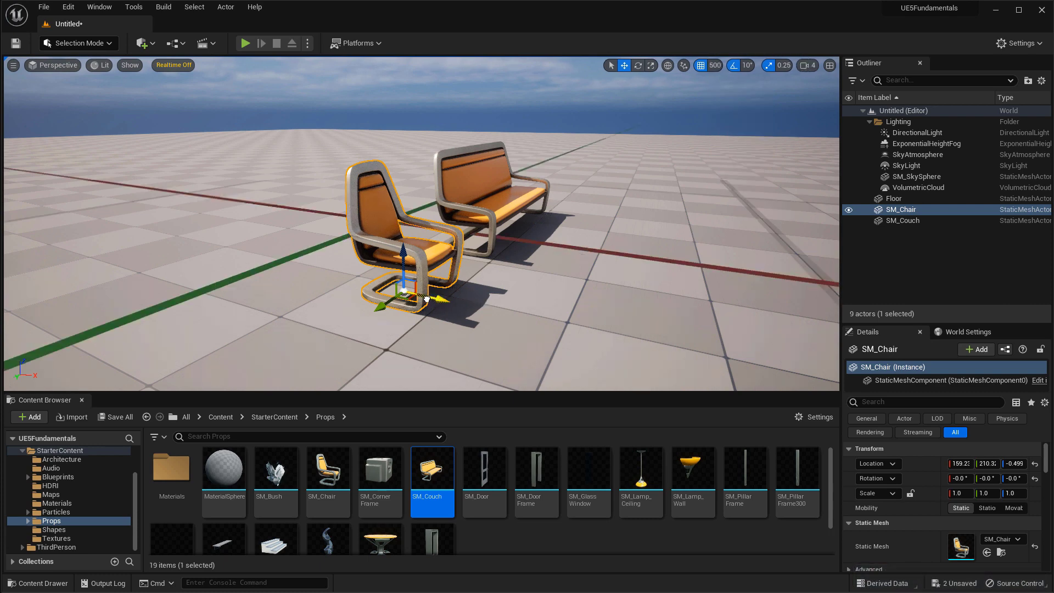
pyautogui.hotkey('ctrl', 'z')
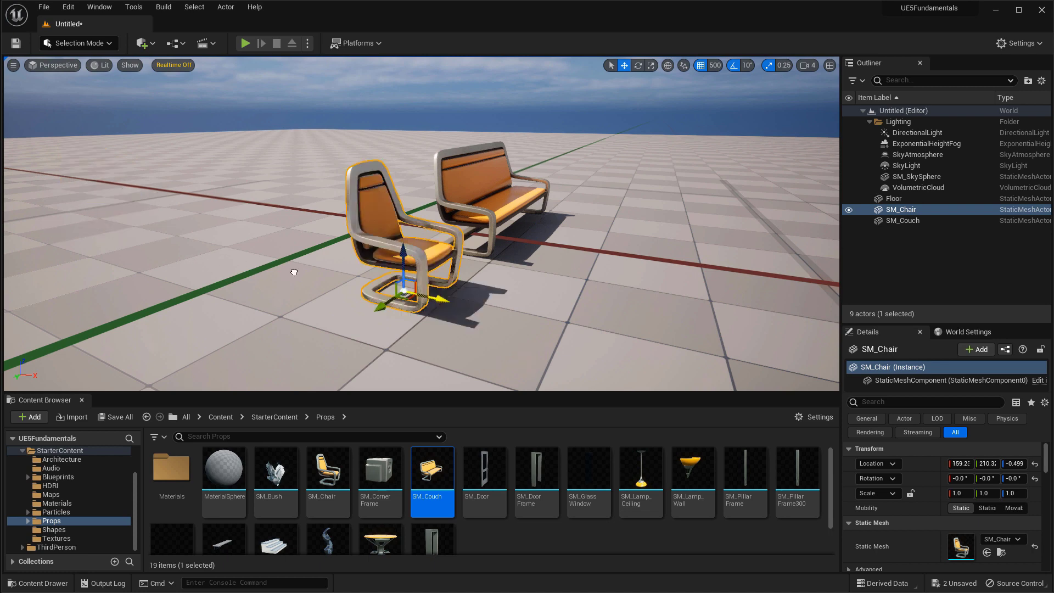
pyautogui.hotkey('ctrl', 'y')
pyautogui.hotkey('ctrl', 'z')
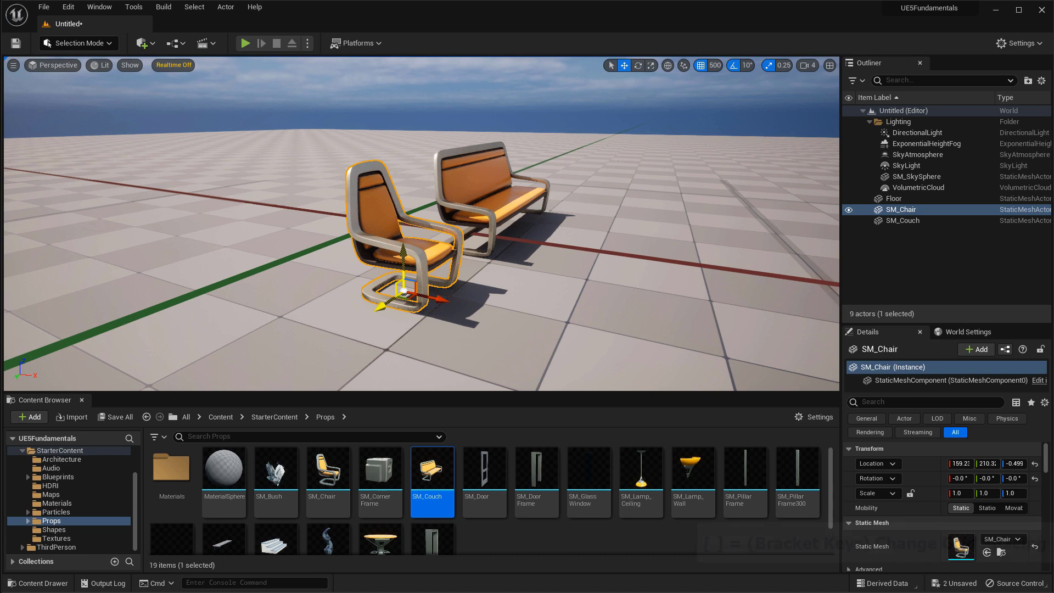
# - Step the position snap size down to 10, up to 50 and back to 10 without opening its size list
pyautogui.press('[')
pyautogui.press('[')
pyautogui.press('[')
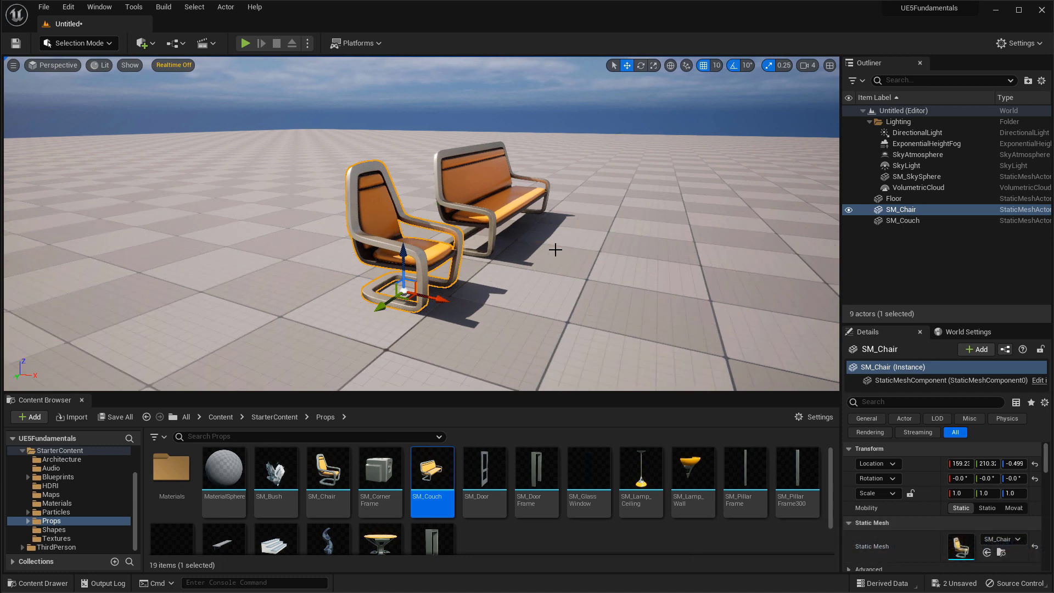
pyautogui.press(']')
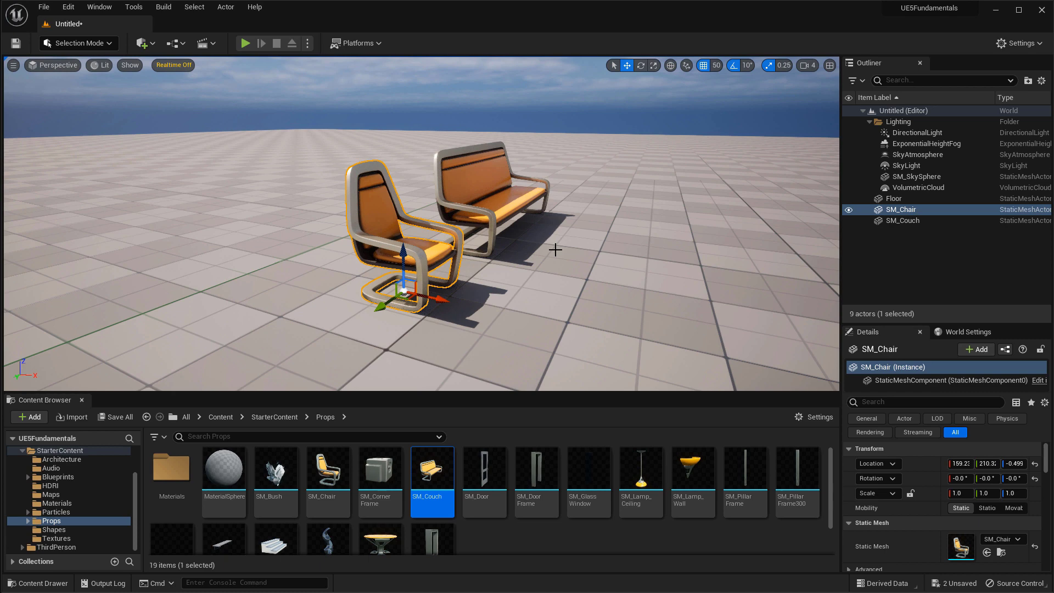
pyautogui.press('[')
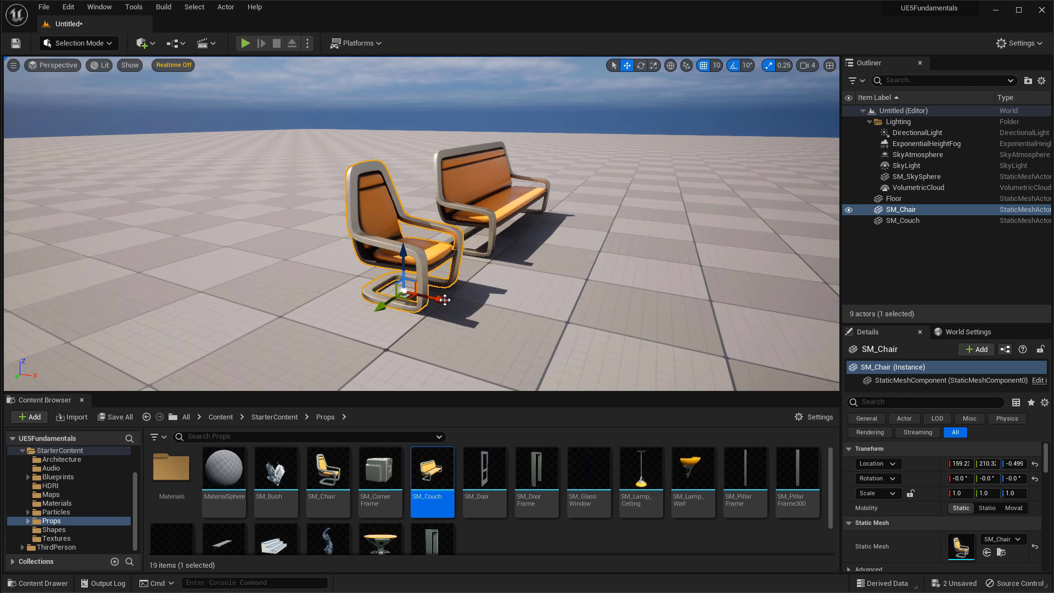
pyautogui.moveTo(443, 298)
pyautogui.mouseDown()
pyautogui.moveTo(424, 297)
pyautogui.moveTo(443, 297)
pyautogui.mouseUp()
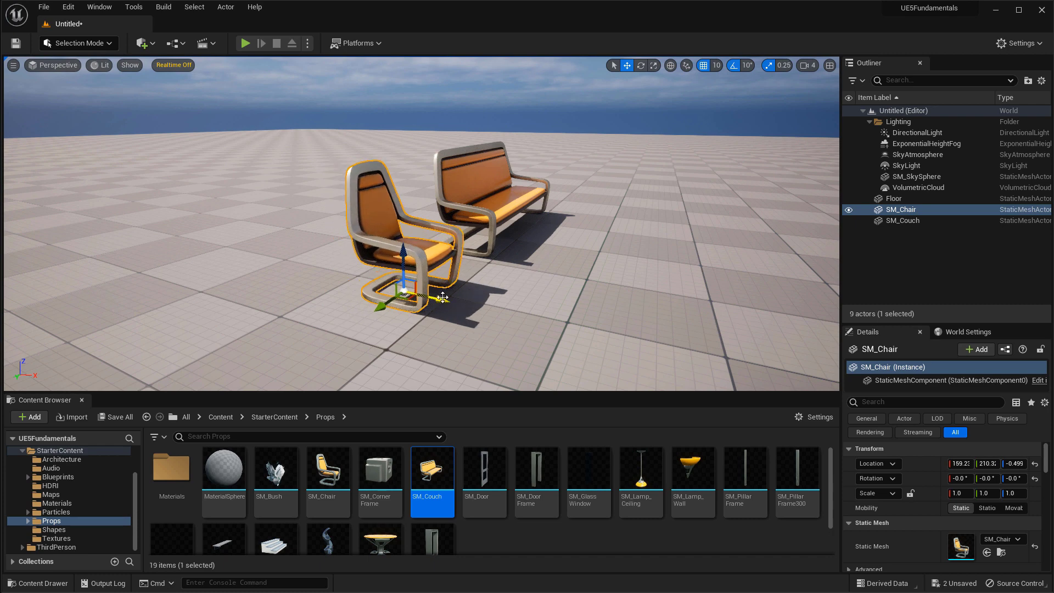
# - Examine the available rotation, scale and position snap sizes
pyautogui.click(641, 66)
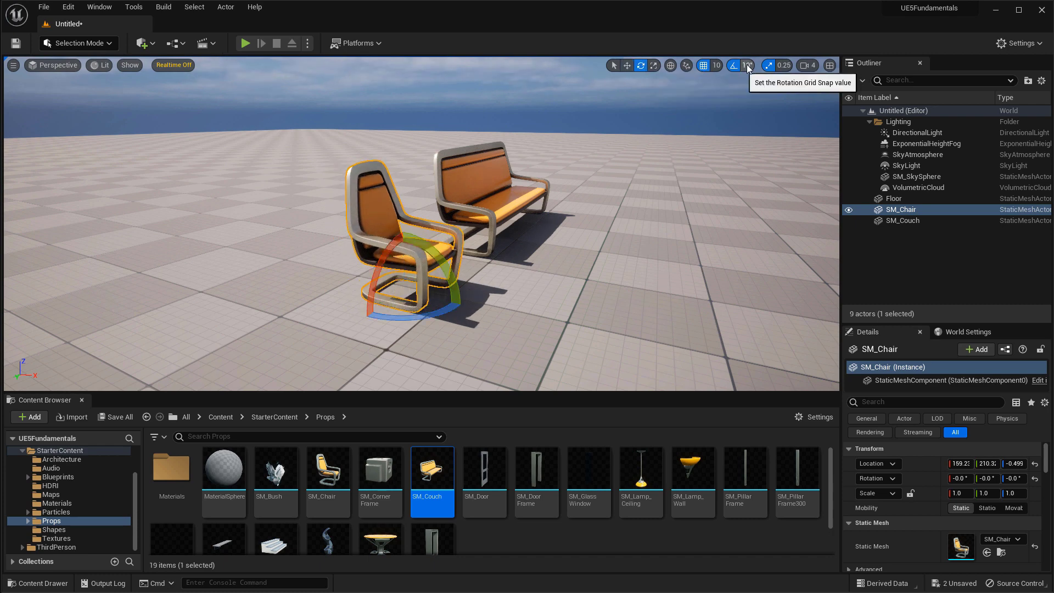
pyautogui.click(747, 66)
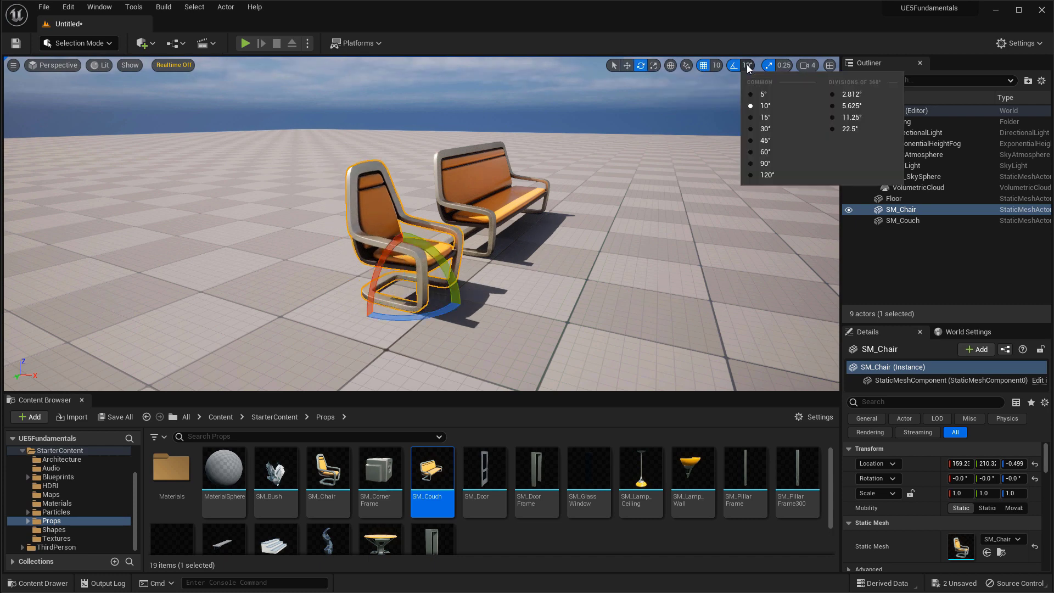
pyautogui.click(783, 66)
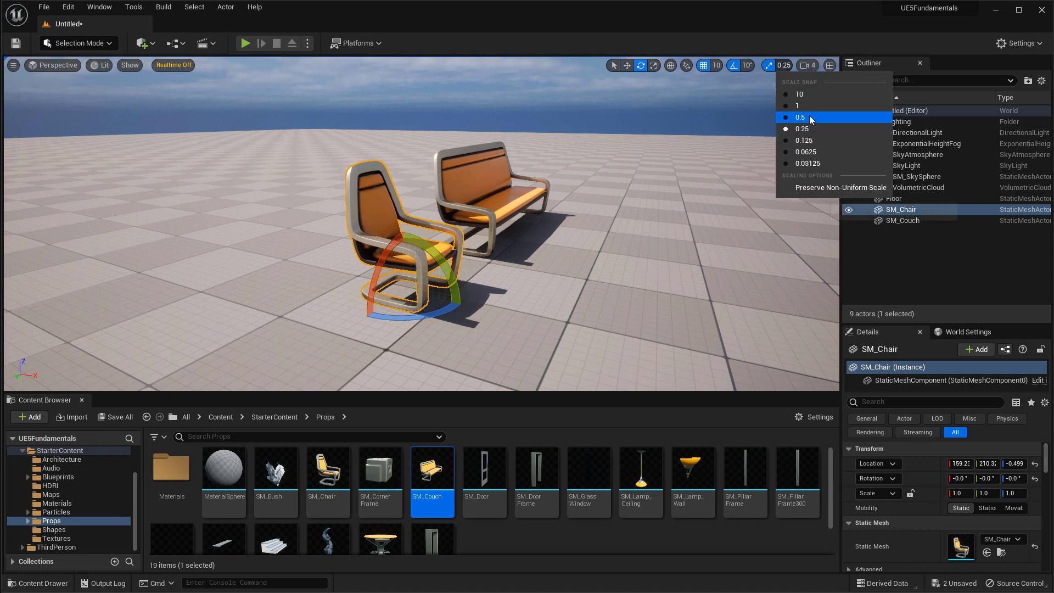
pyautogui.moveTo(708, 65)
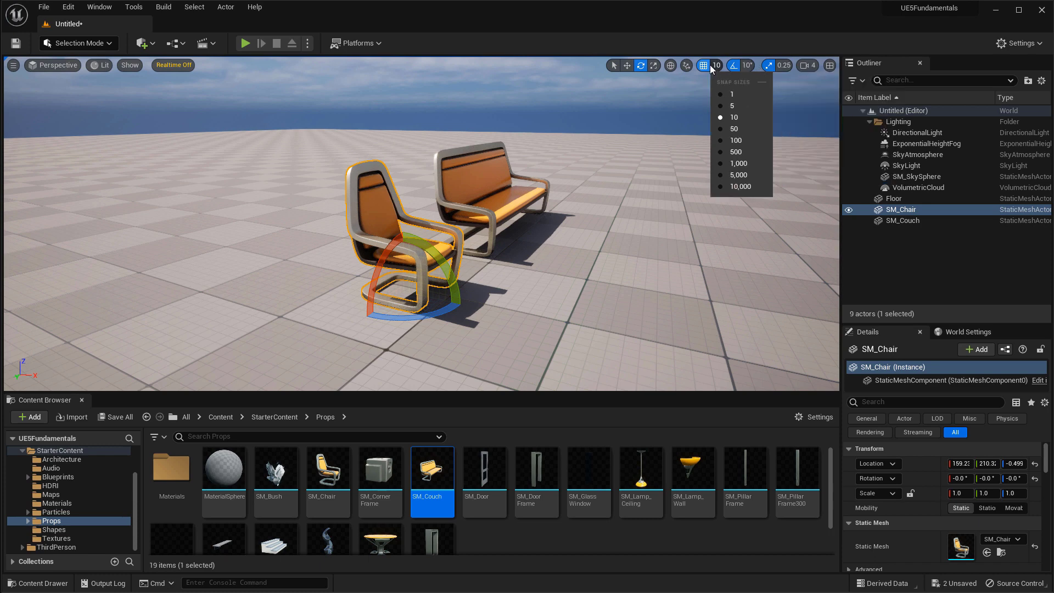
pyautogui.moveTo(529, 265); pyautogui.dragTo(543, 255, button='right')
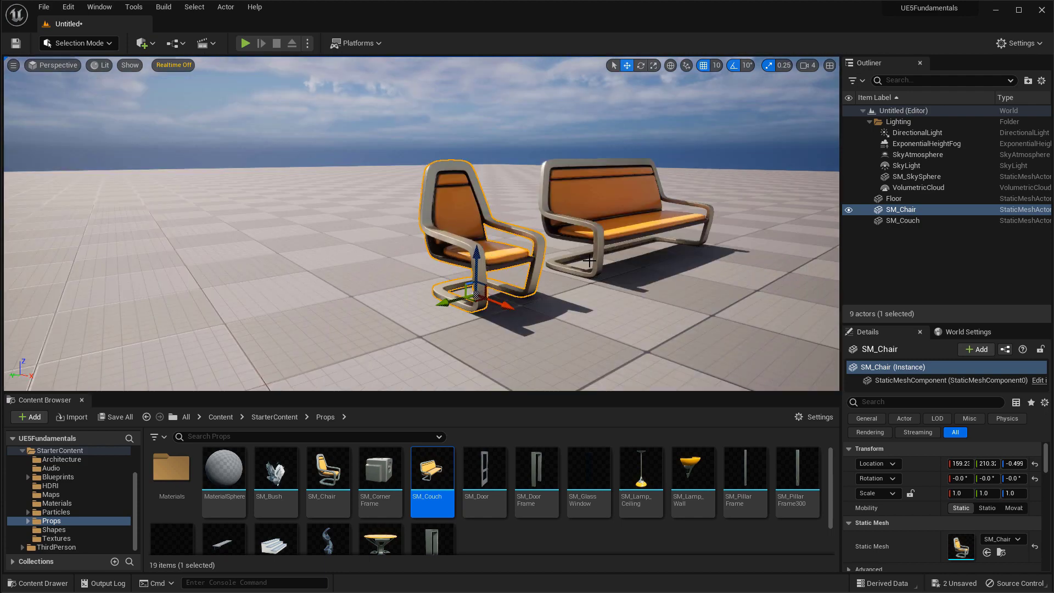
pyautogui.moveTo(589, 264); pyautogui.dragTo(615, 254, button='right')
pyautogui.moveTo(461, 255); pyautogui.dragTo(460, 255, button='right')
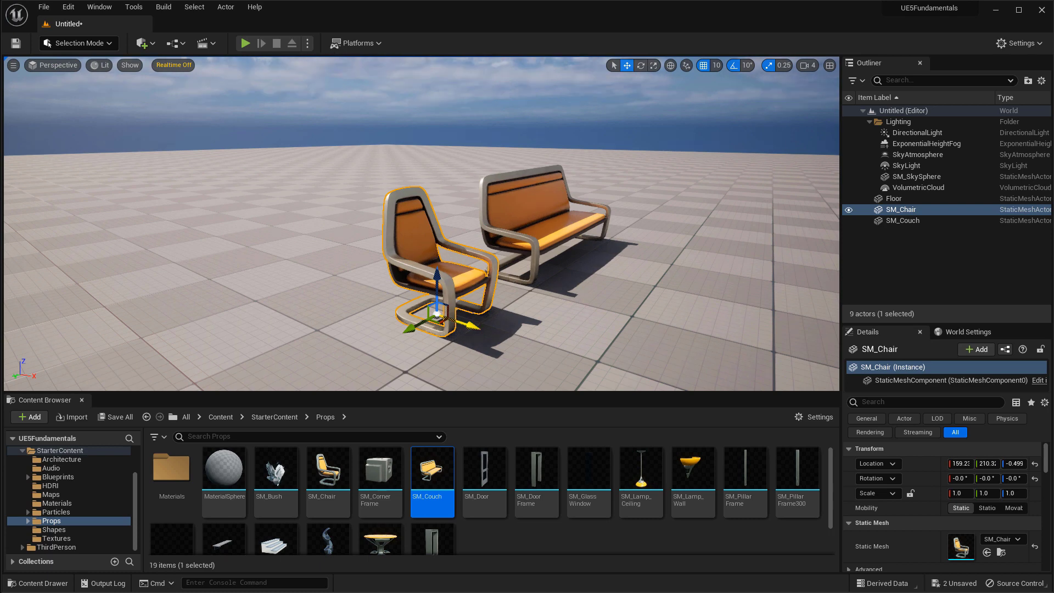
# - Duplicate the chair with the move gizmo, offsetting one copy along the X axis and another along the Y axis
pyautogui.keyDown('alt'); pyautogui.moveTo(471, 326); pyautogui.dragTo(389, 299); pyautogui.keyUp('alt')
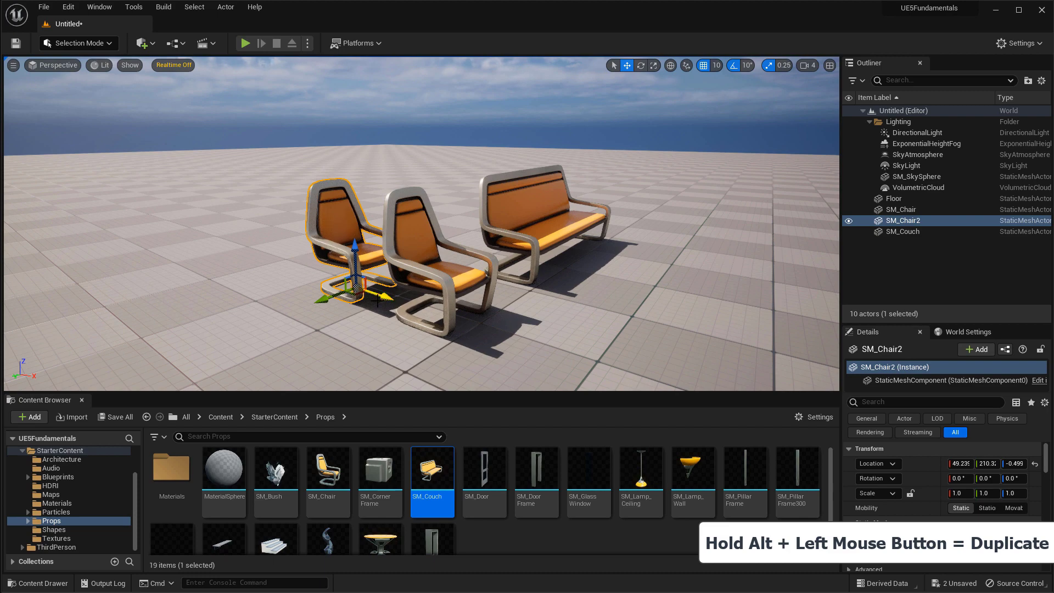
pyautogui.keyDown('alt'); pyautogui.moveTo(378, 301); pyautogui.dragTo(252, 336); pyautogui.keyUp('alt')
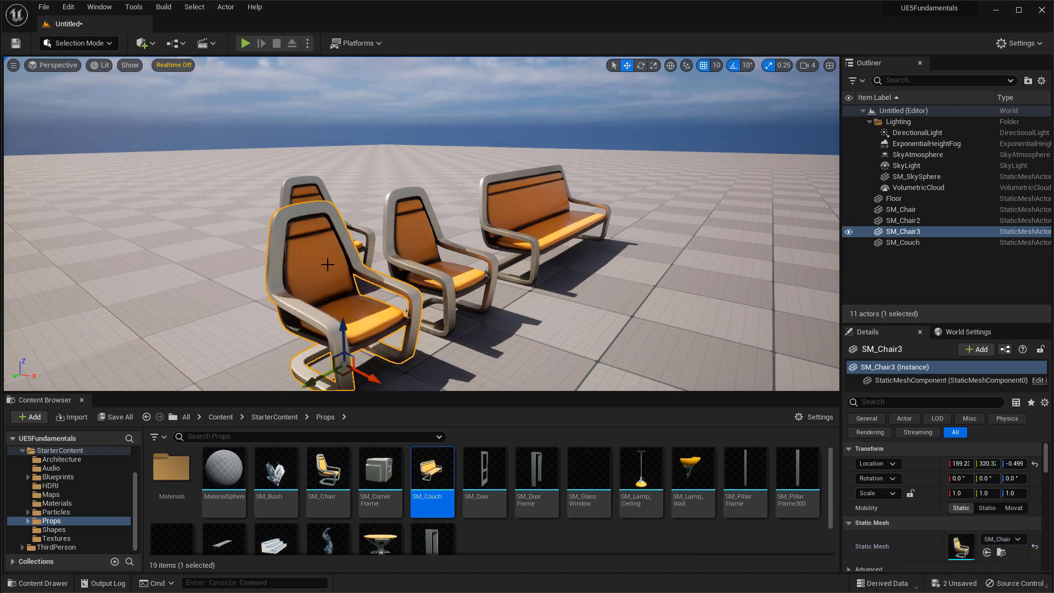
# - Try duplicating the front chair along the X axis and delete the copy
pyautogui.rightClick(323, 261)
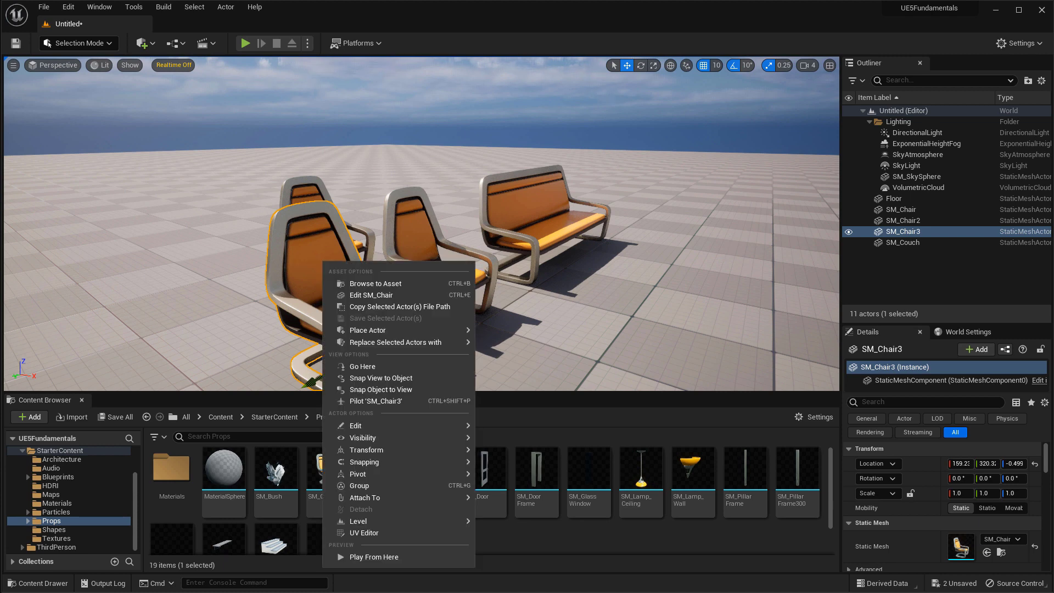
pyautogui.moveTo(360, 424)
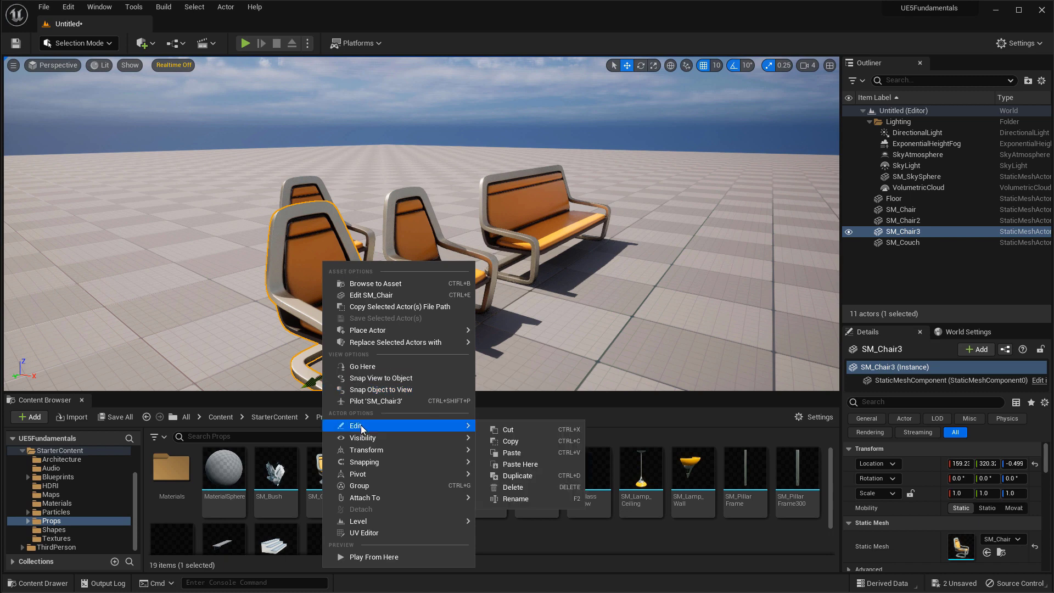
pyautogui.click(519, 478)
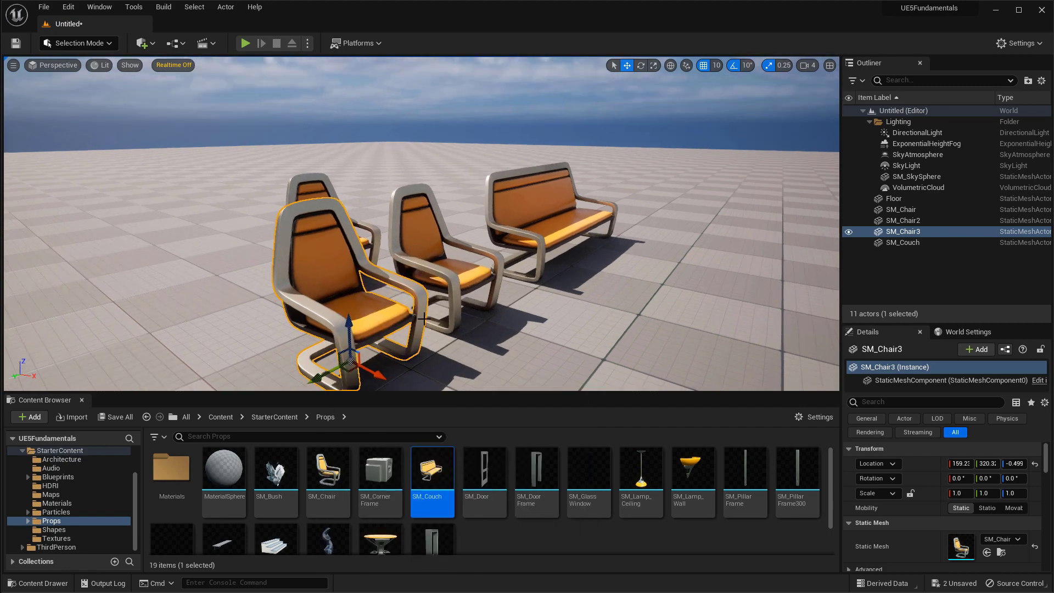
pyautogui.moveTo(437, 335); pyautogui.dragTo(438, 336, button='right')
pyautogui.keyDown('alt'); pyautogui.moveTo(438, 336); pyautogui.dragTo(344, 314); pyautogui.keyUp('alt')
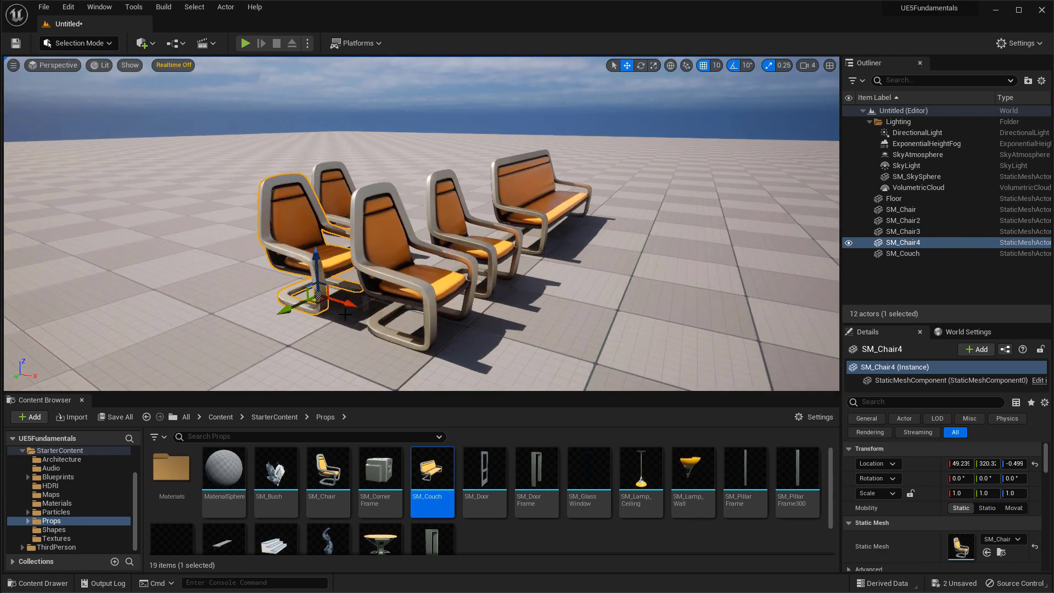
pyautogui.press('Delete')
# - Duplicate the front chair in place and move the copy along the X axis
pyautogui.click(432, 296)
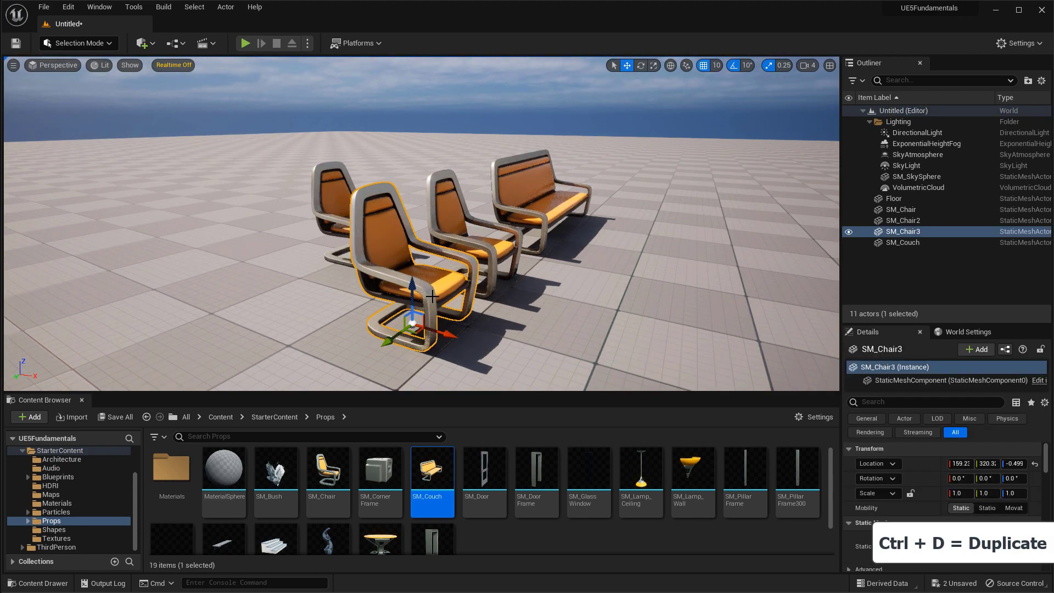
pyautogui.hotkey('ctrl', 'd')
pyautogui.moveTo(450, 333); pyautogui.dragTo(349, 295)
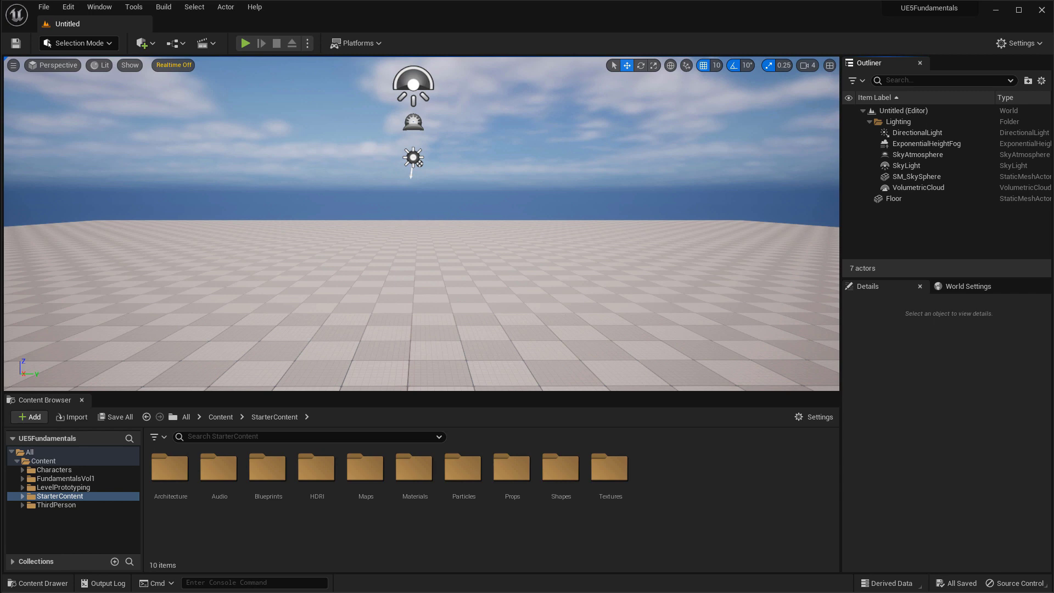
# - Filter the StarterContent assets to show only materials and bring up the available filters again
pyautogui.click(161, 437)
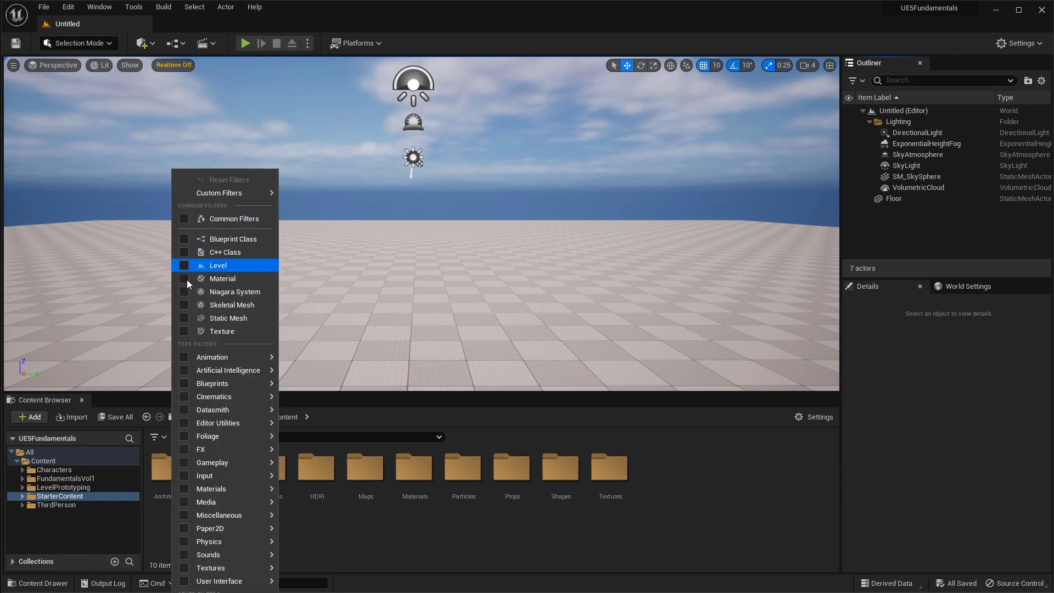
pyautogui.click(183, 279)
pyautogui.click(183, 438)
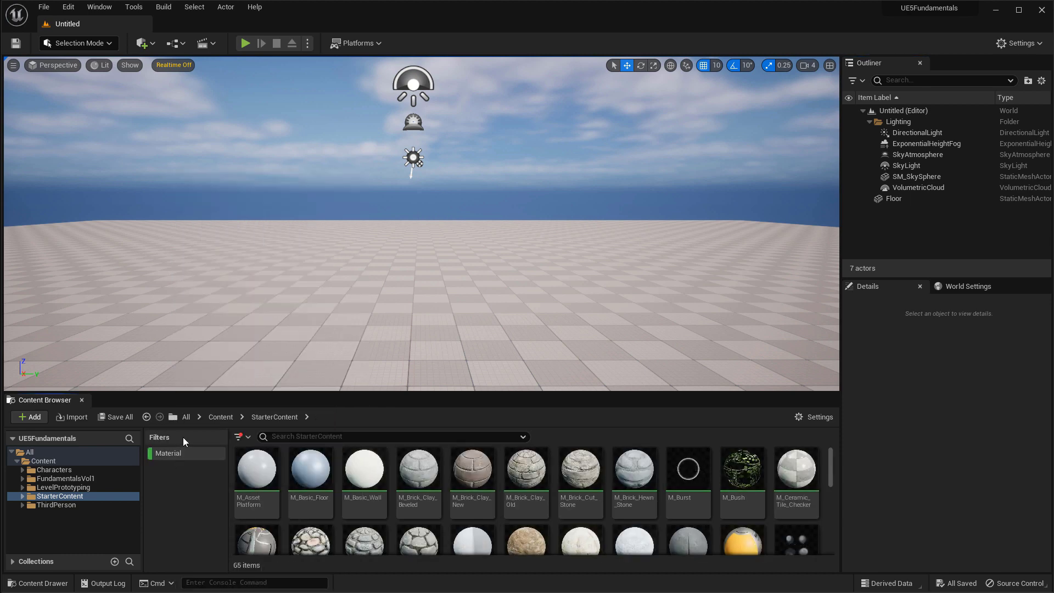
pyautogui.click(240, 437)
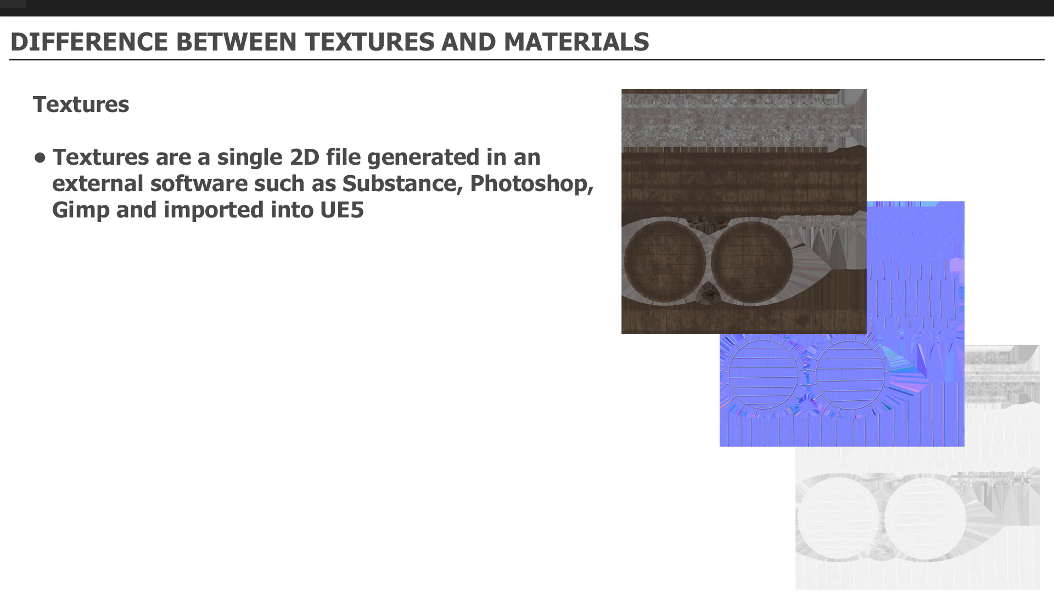
pyautogui.press('Right')
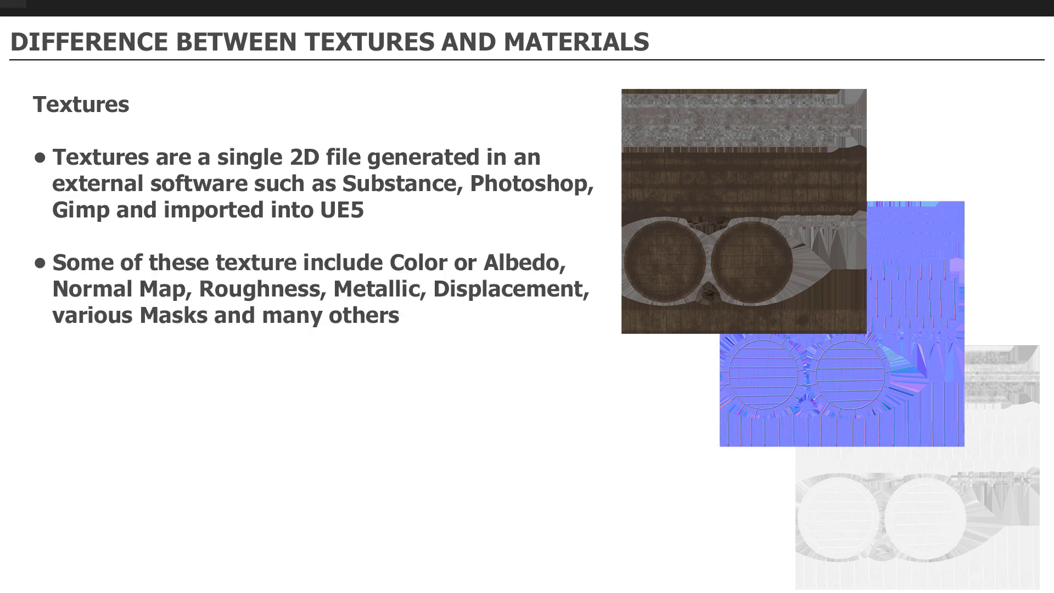
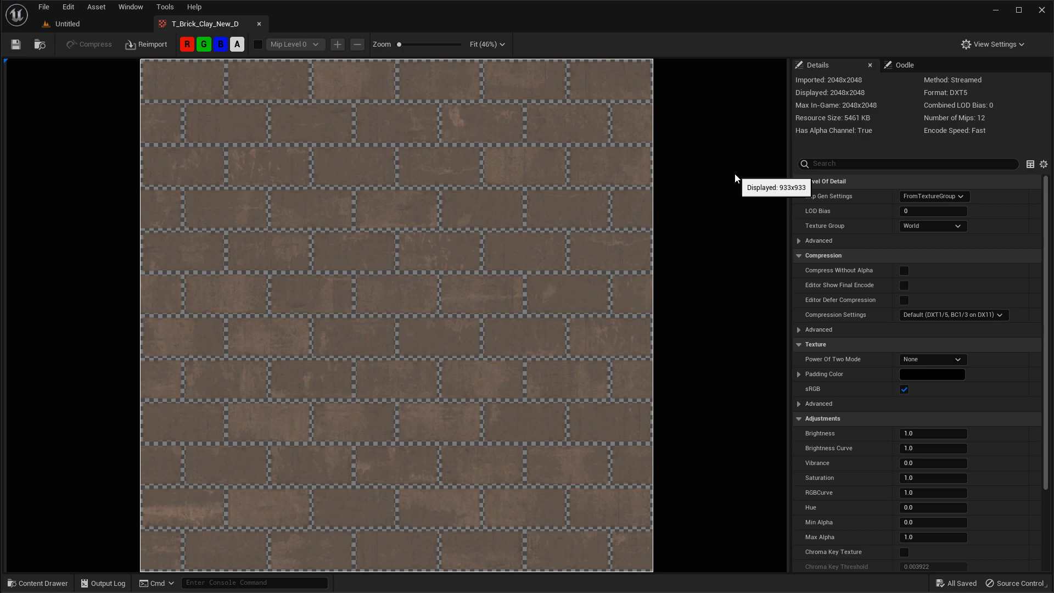
# - Close the T_Brick_Clay_New_D texture and open the M_Rock_Marble_Polished material docked beside the level in the main window
pyautogui.click(258, 24)
pyautogui.scroll(5, 634, 494)
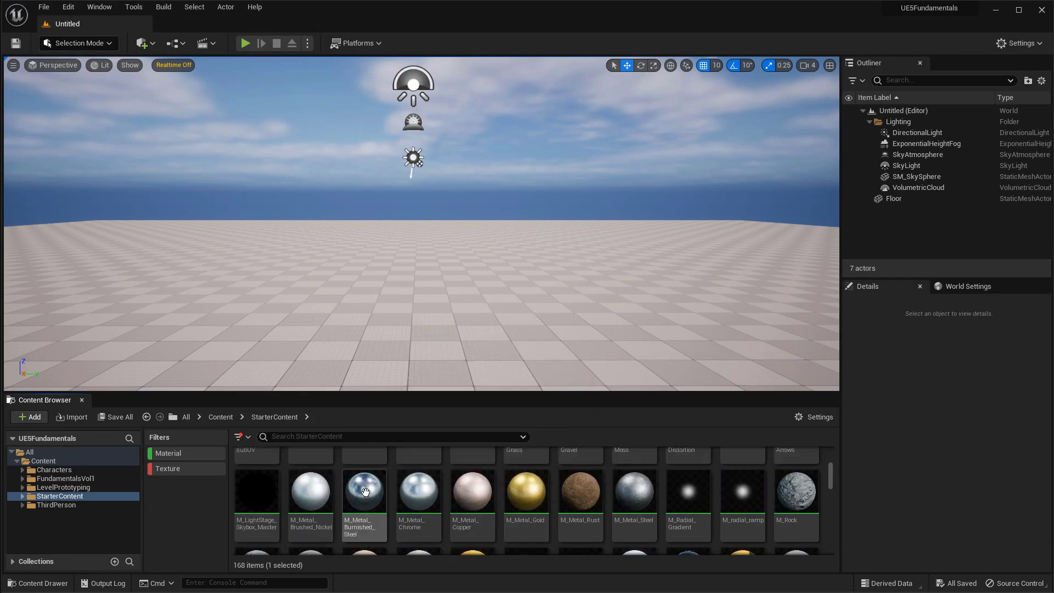
pyautogui.scroll(-2, 323, 490)
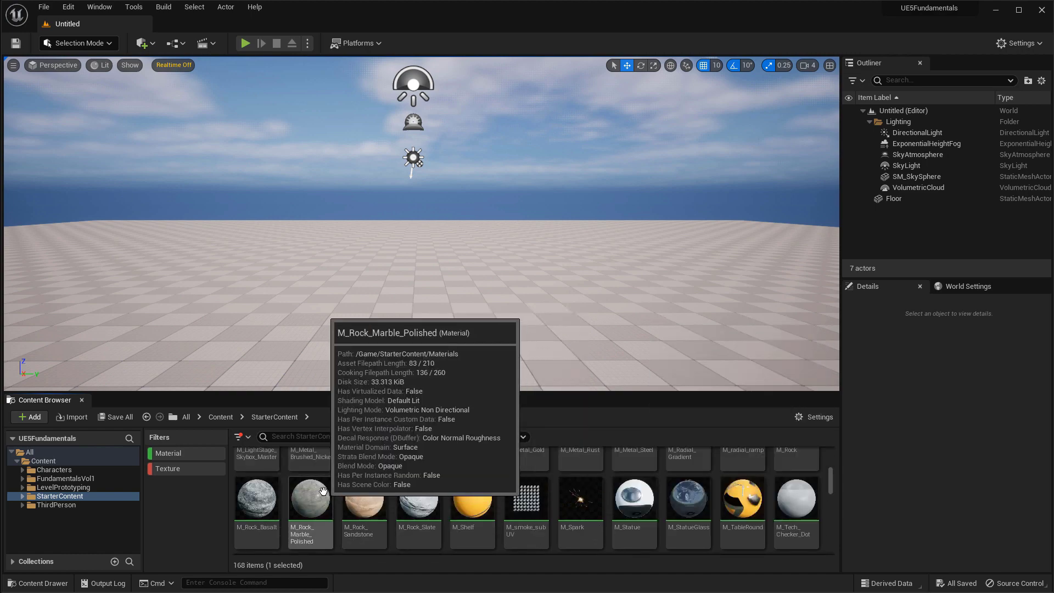
pyautogui.click(323, 490)
pyautogui.doubleClick(323, 490)
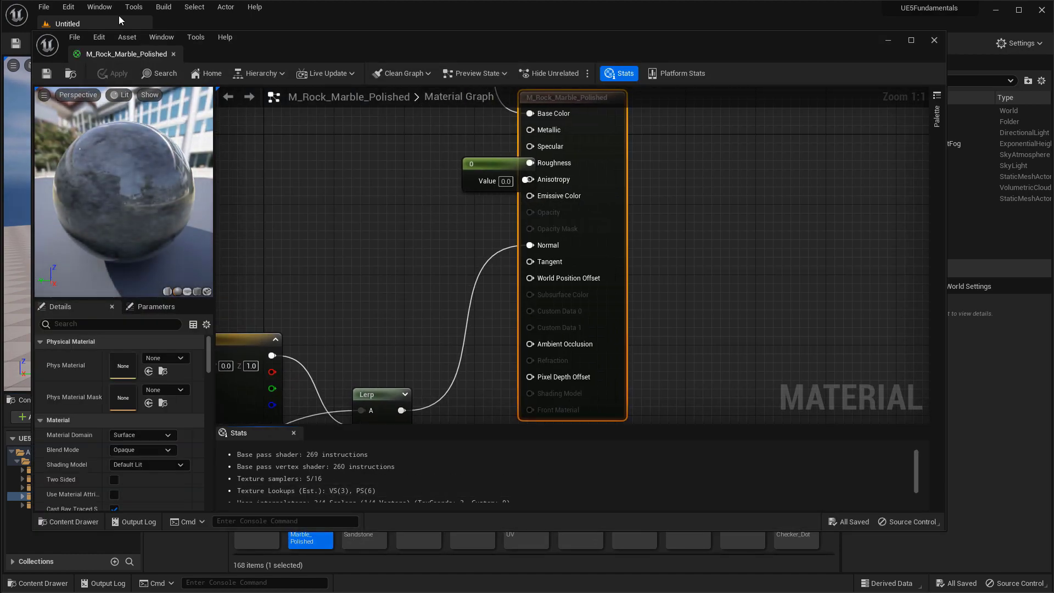
pyautogui.moveTo(122, 55); pyautogui.dragTo(197, 22)
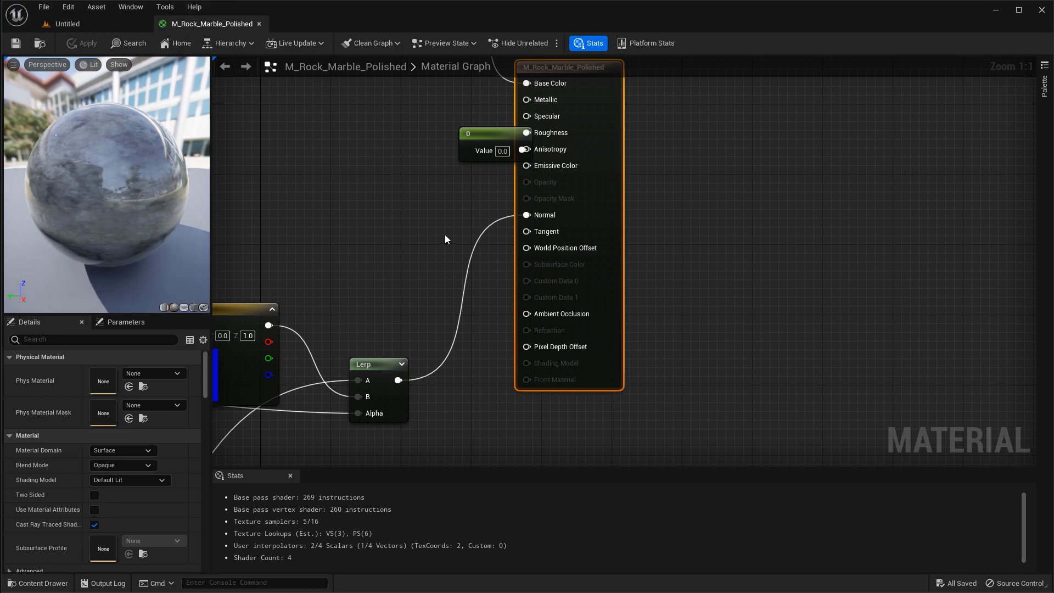
# - Examine the M_Rock_Marble_Polished material graph, including its base color texture samples and how the node groups connect
pyautogui.scroll(-9, 586, 266)
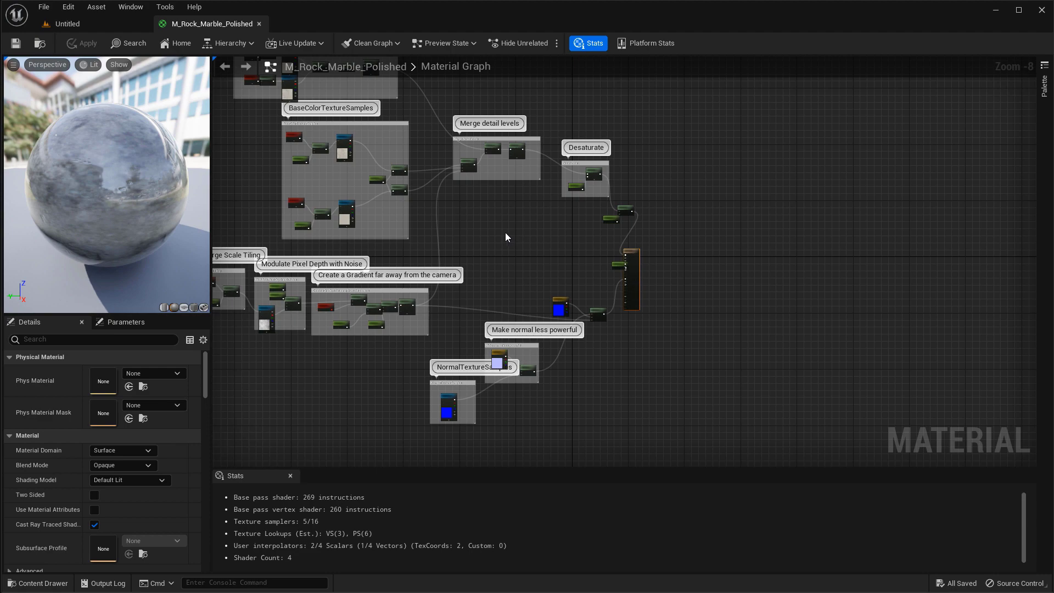
pyautogui.scroll(6, 506, 233)
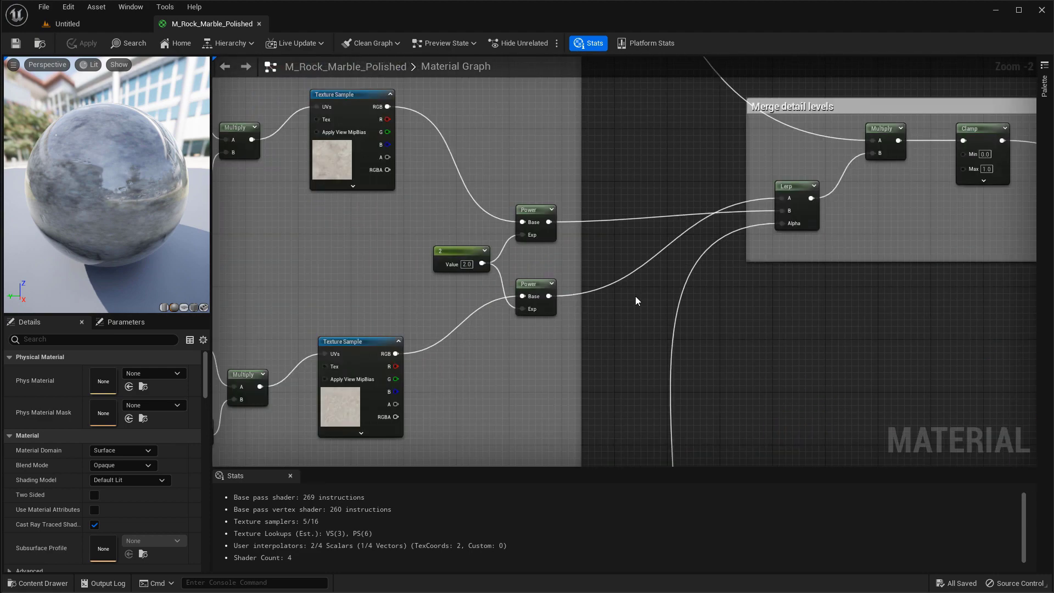
pyautogui.moveTo(136, 249)
pyautogui.mouseDown()
pyautogui.moveTo(208, 247)
pyautogui.moveTo(151, 247)
pyautogui.mouseUp()
pyautogui.scroll(-7, 754, 379)
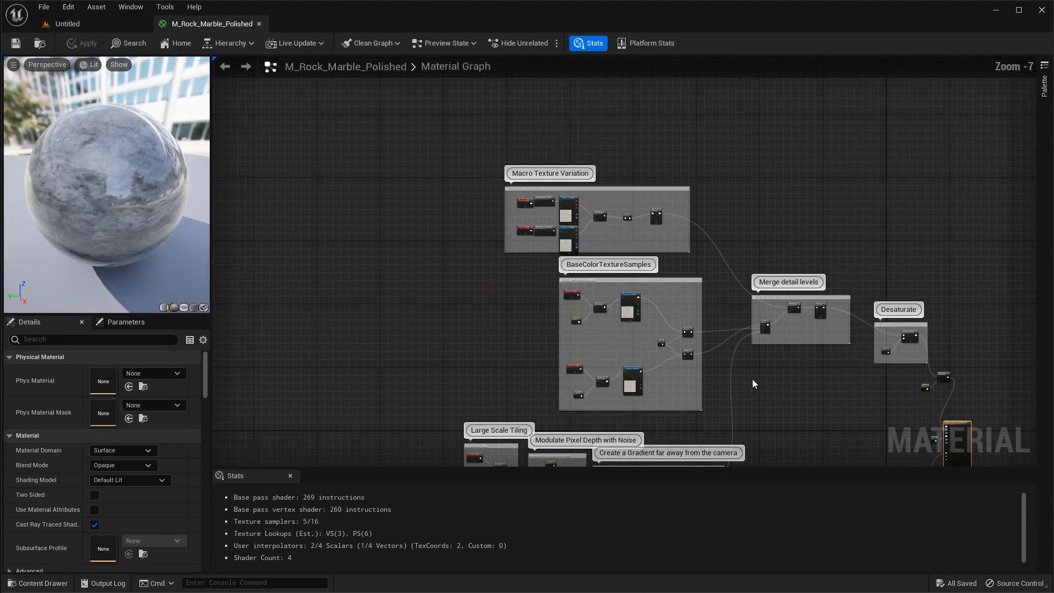
pyautogui.moveTo(791, 384); pyautogui.dragTo(635, 284, button='right')
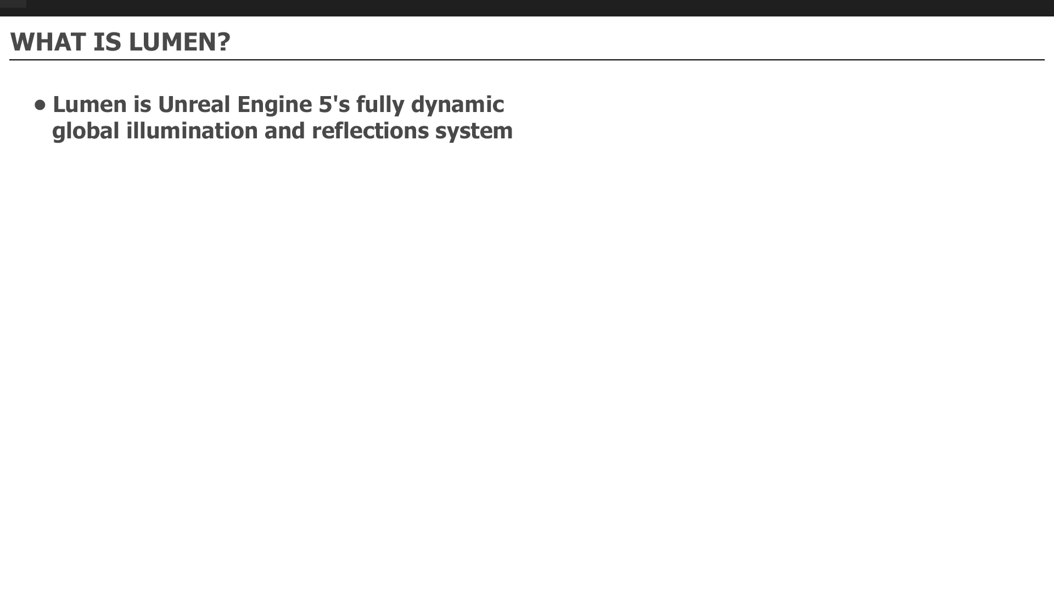
pyautogui.press('Right')
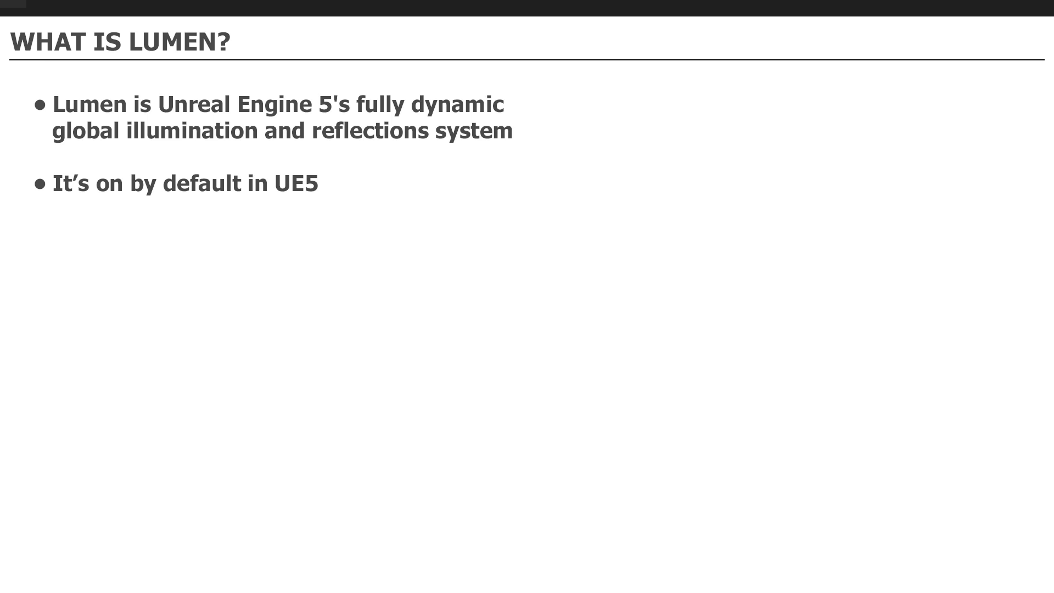
pyautogui.press('Right')
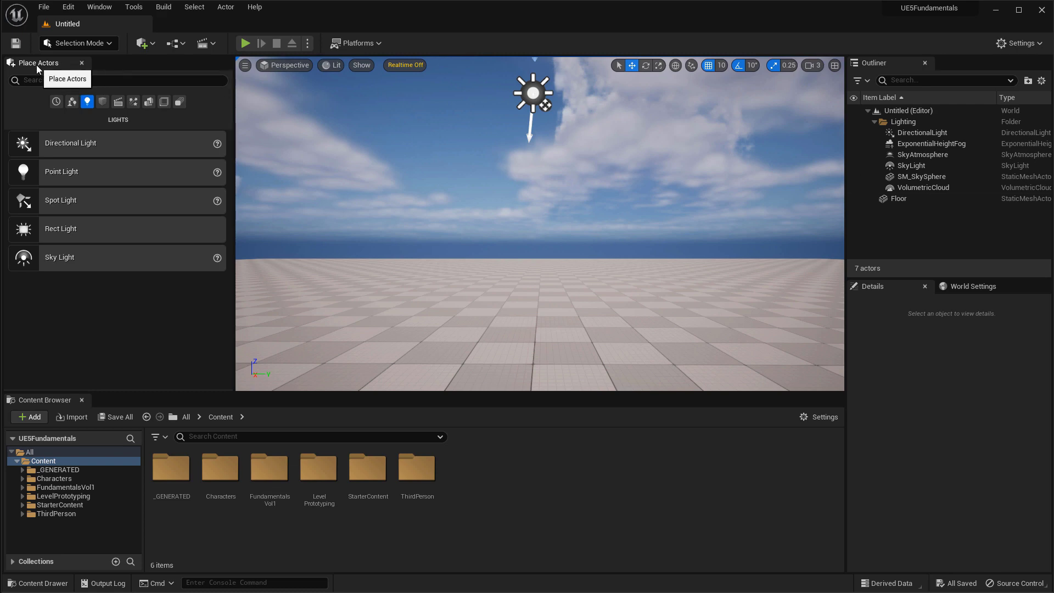
pyautogui.click(103, 11)
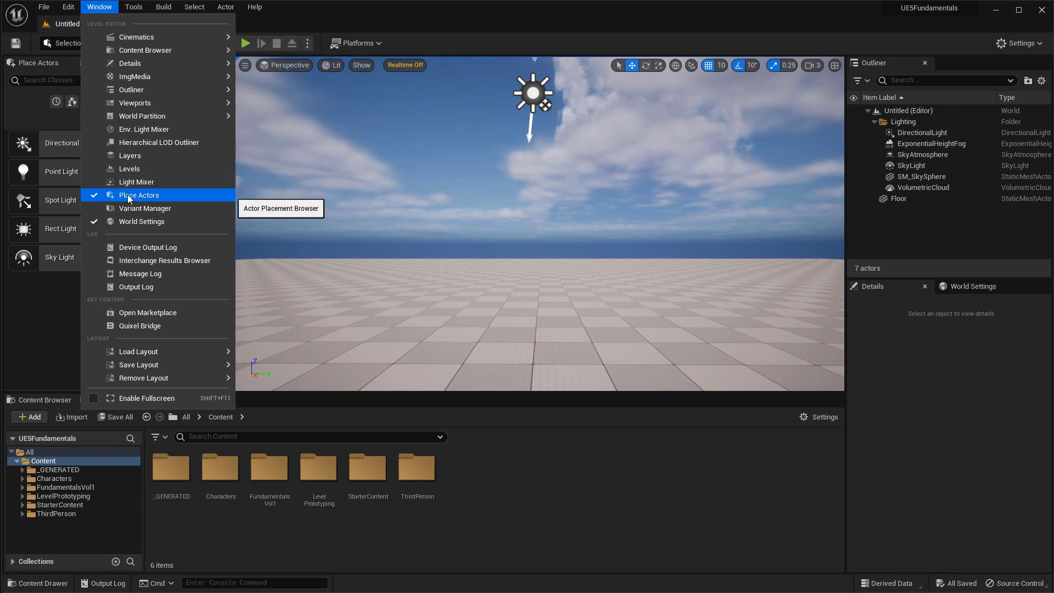
pyautogui.click(60, 285)
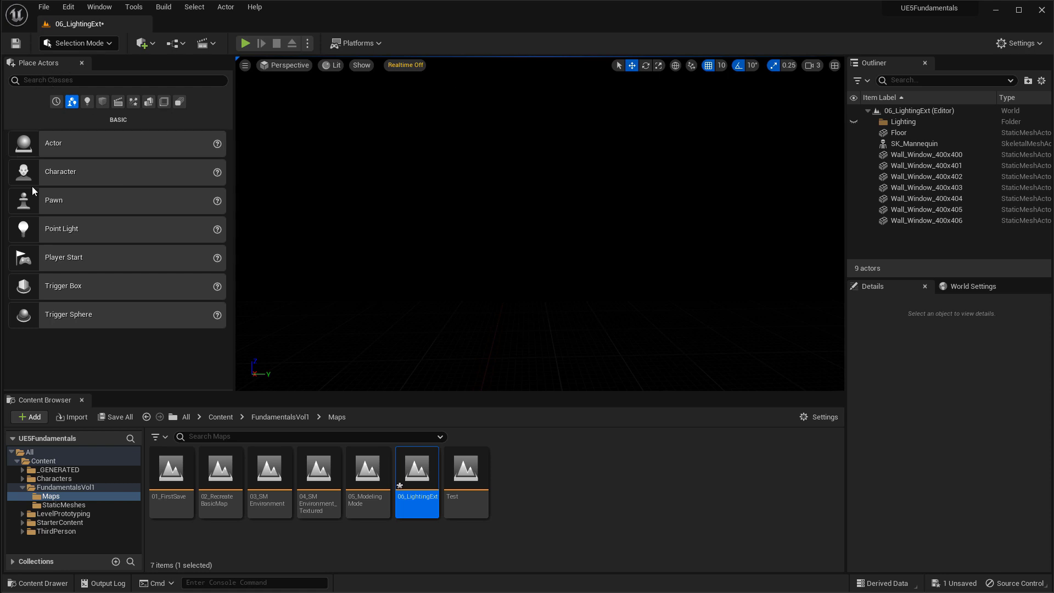
# - Place a Directional Light on the floor between the mannequin and the windowed building
pyautogui.click(86, 103)
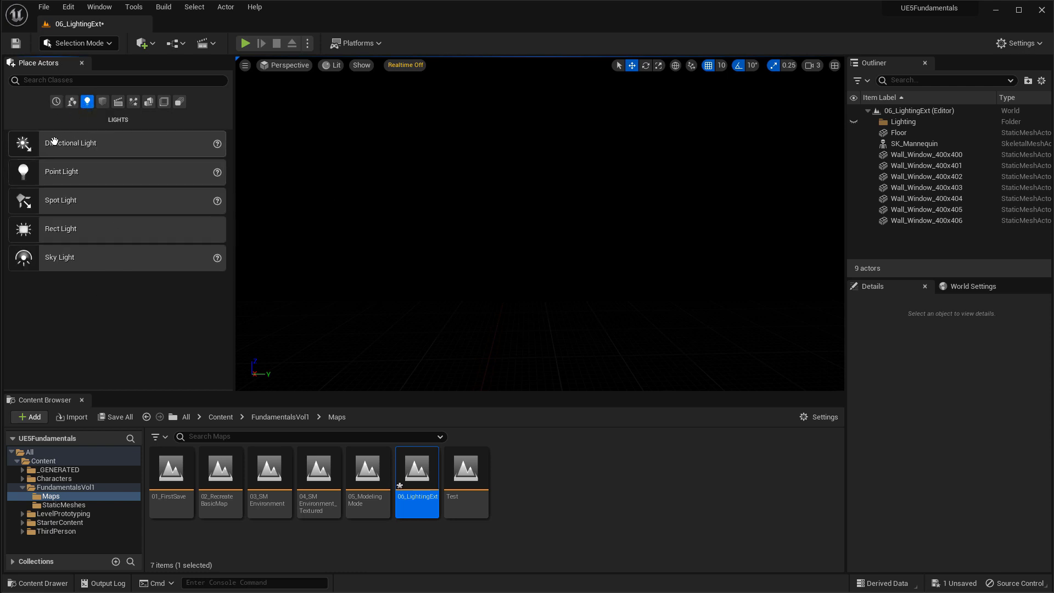
pyautogui.moveTo(72, 143); pyautogui.dragTo(417, 292)
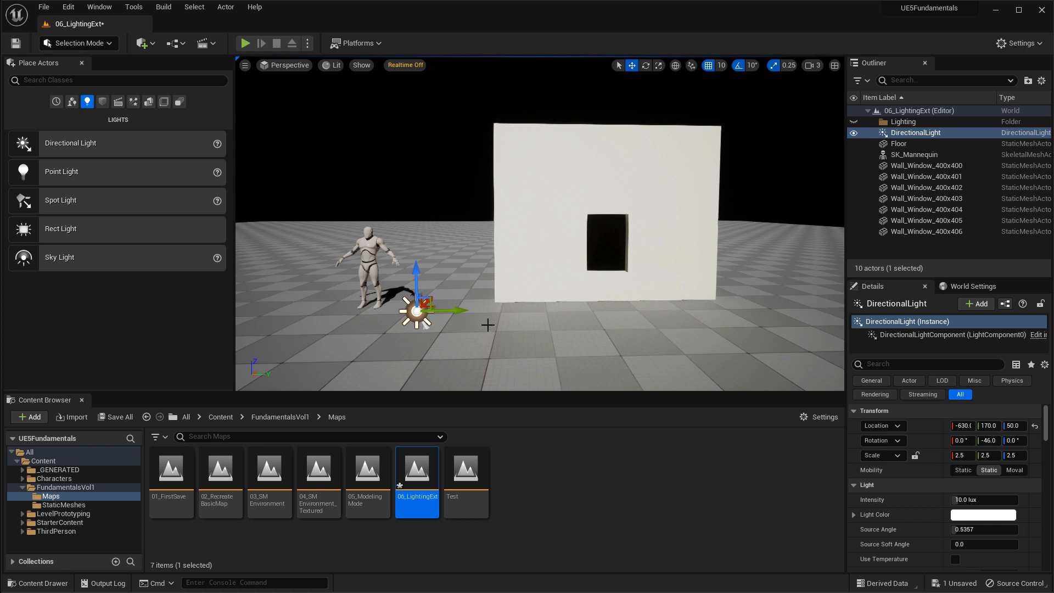
pyautogui.moveTo(489, 324); pyautogui.dragTo(422, 324, button='right')
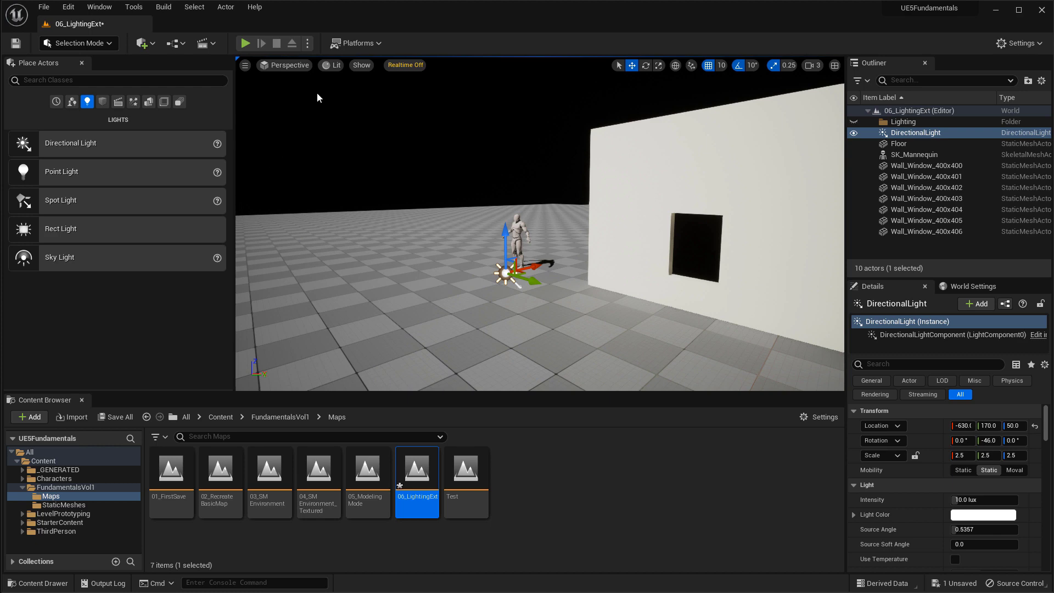
# - Switch the viewport to the Unlit view mode and back to Lit
pyautogui.click(326, 66)
pyautogui.click(363, 109)
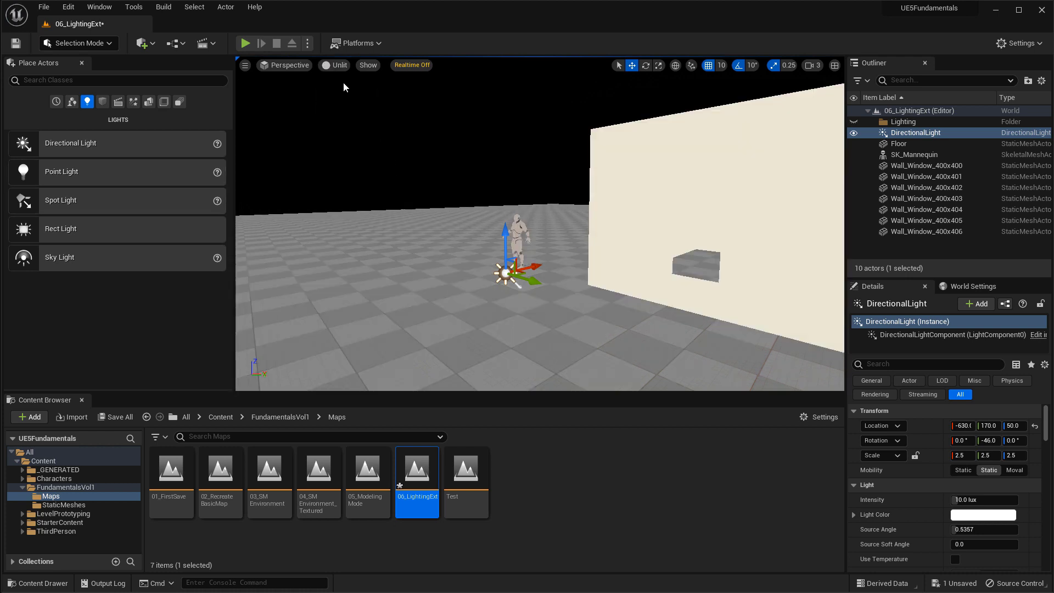
pyautogui.click(335, 67)
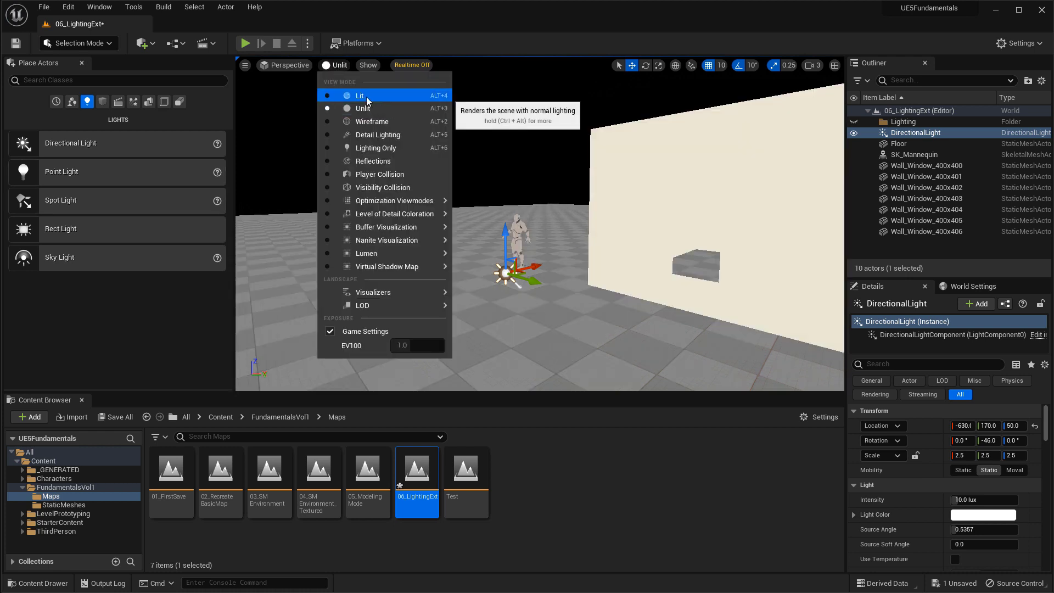
pyautogui.click(363, 98)
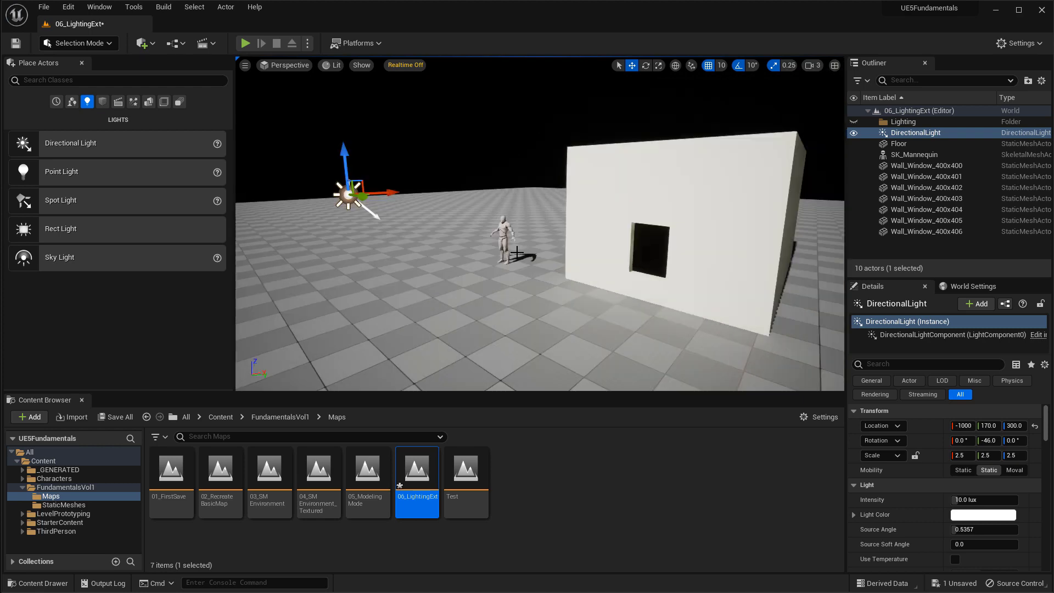
# - Rotate the directional light with the Rotate tool to a 30° heading around the Z axis, keeping its -46° tilt
pyautogui.moveTo(380, 164); pyautogui.dragTo(366, 162, button='right')
pyautogui.press('e')
pyautogui.moveTo(338, 139); pyautogui.dragTo(327, 145)
pyautogui.moveTo(428, 189)
pyautogui.mouseDown()
pyautogui.moveTo(424, 174)
pyautogui.moveTo(427, 220)
pyautogui.moveTo(426, 184)
pyautogui.mouseUp()
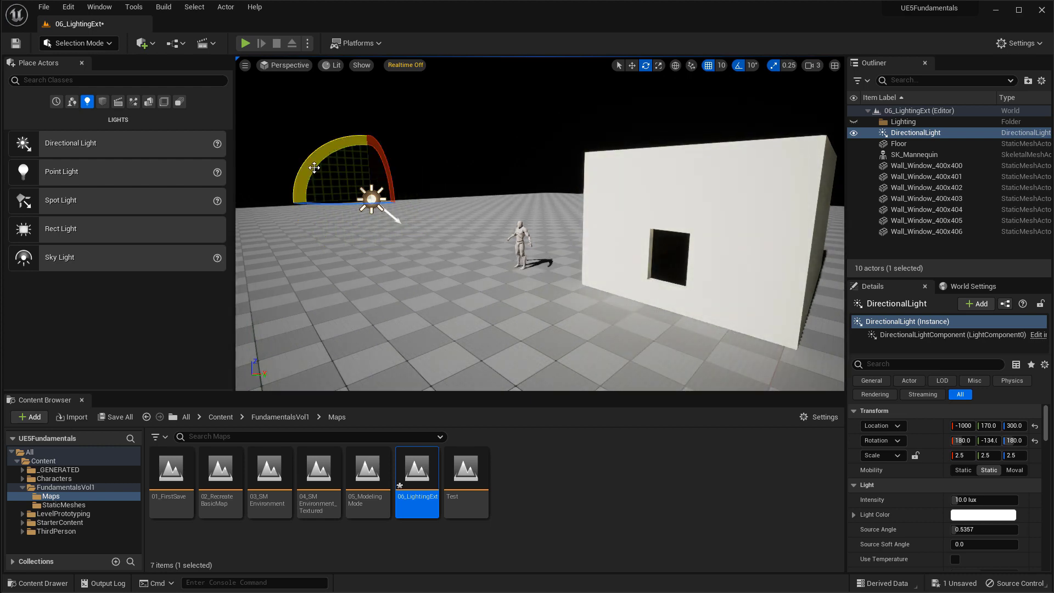
pyautogui.moveTo(503, 252); pyautogui.dragTo(503, 252, button='right')
pyautogui.moveTo(487, 245); pyautogui.dragTo(464, 251)
pyautogui.moveTo(639, 239); pyautogui.dragTo(697, 262, button='right')
pyautogui.moveTo(620, 257); pyautogui.dragTo(618, 257, button='right')
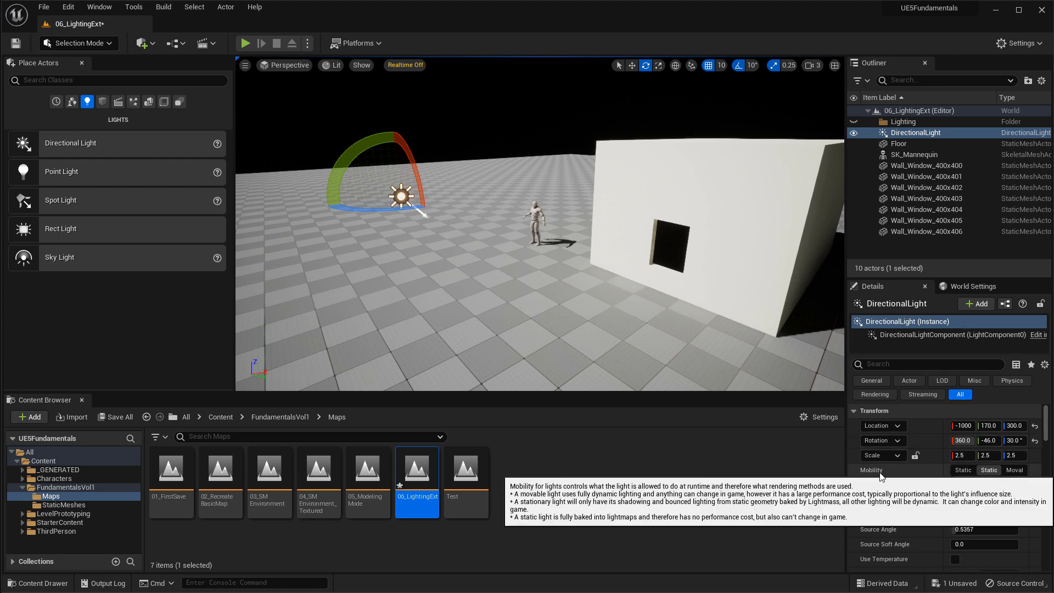
# - Set the directional light's mobility to Movable and rotate the light to a steeper angle of about -54°
pyautogui.click(1014, 470)
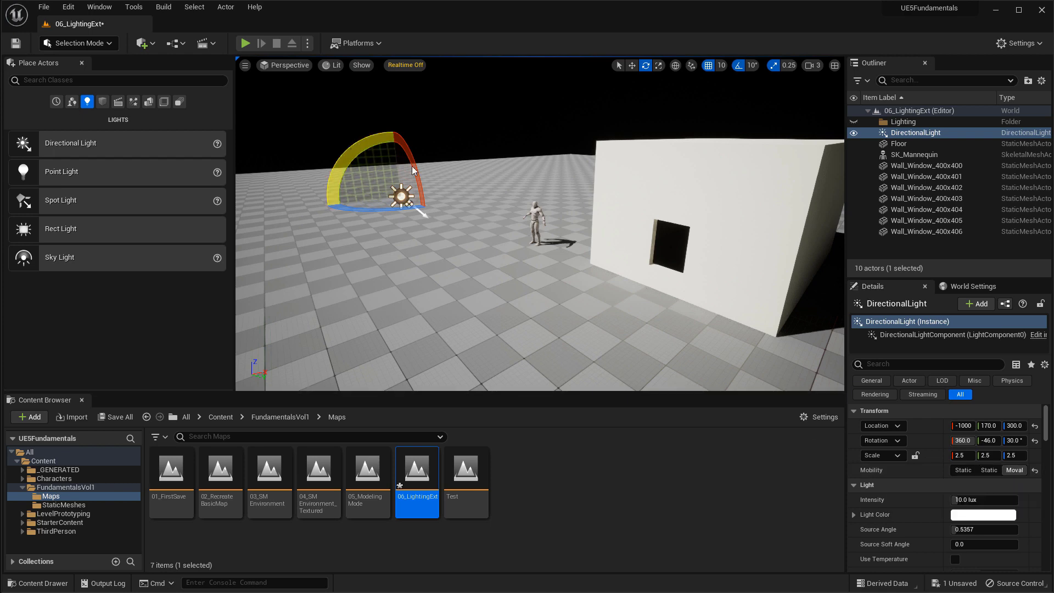
pyautogui.moveTo(362, 144); pyautogui.dragTo(376, 137)
pyautogui.moveTo(528, 273); pyautogui.dragTo(577, 281, button='right')
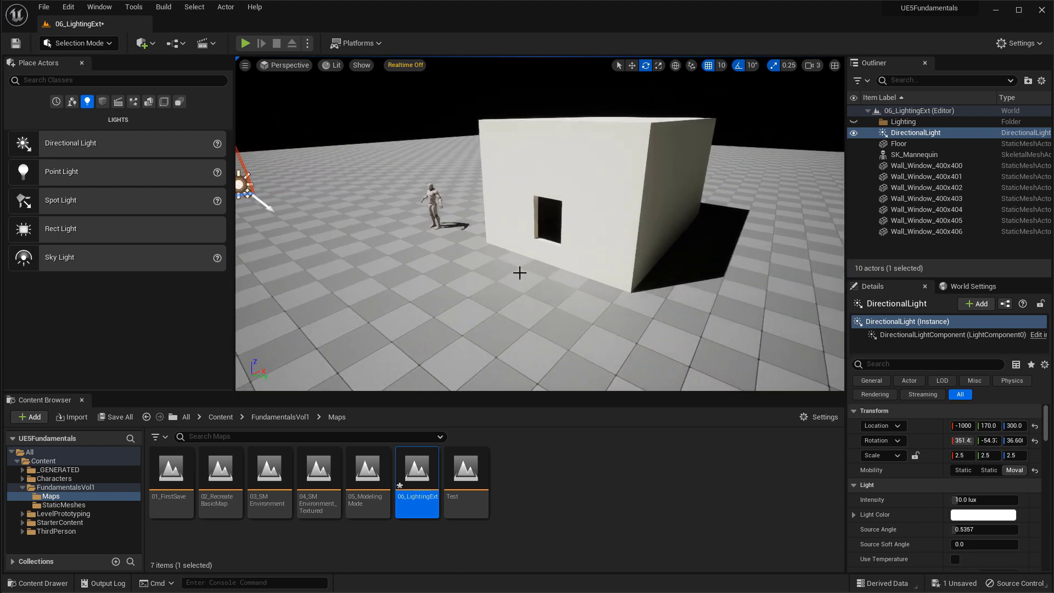
# - Adjust the directional light's angle interactively in the viewport to a pitch of about -40.6° and a heading of about 22.3°
pyautogui.moveTo(484, 220); pyautogui.dragTo(469, 219, button='right')
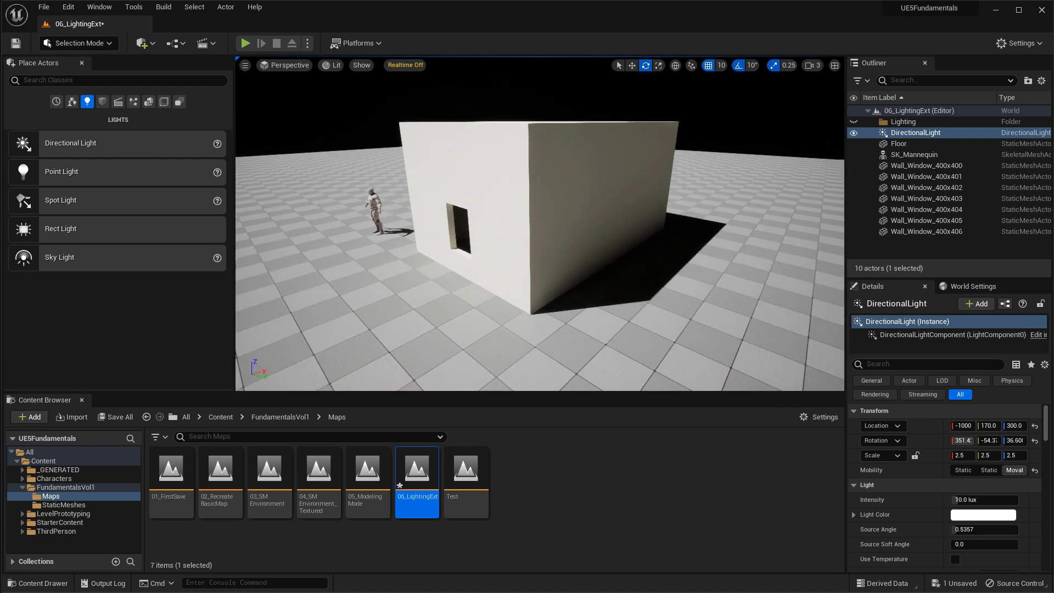
pyautogui.hotkey('ctrl', 'l')
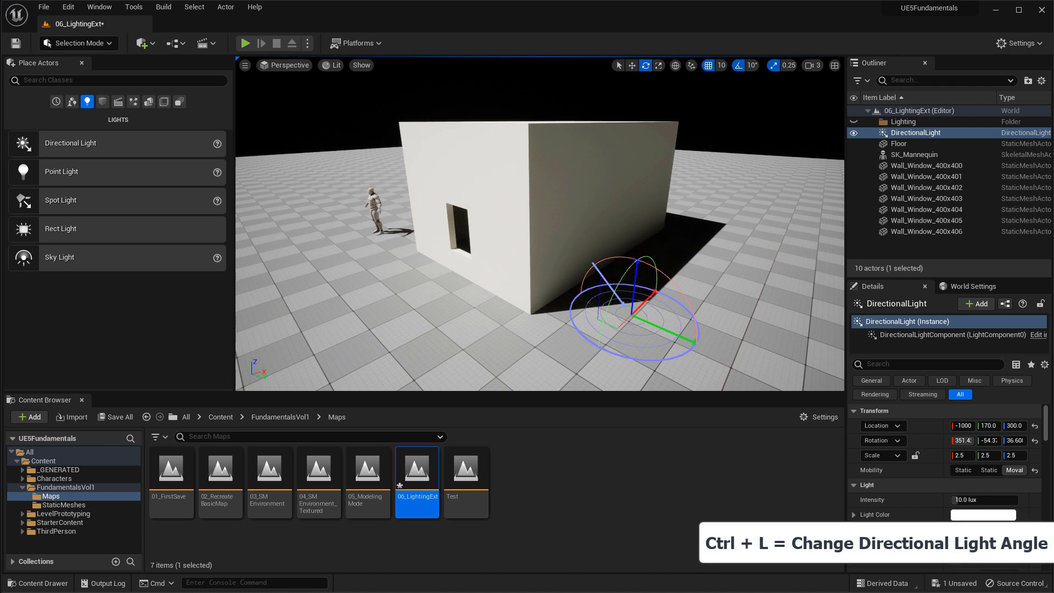
pyautogui.hotkey('ctrl', 'l')
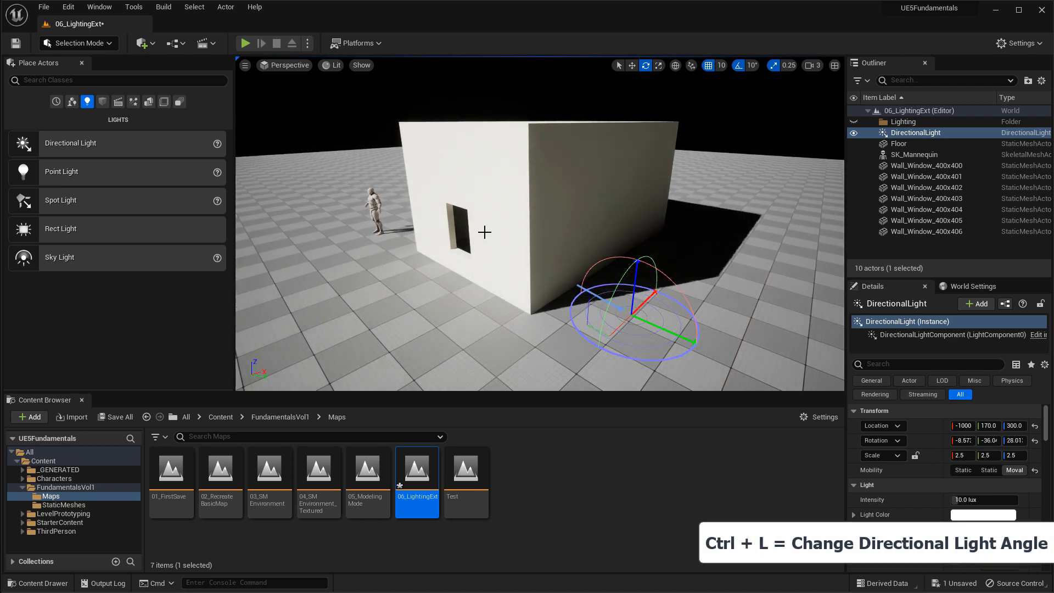
pyautogui.hotkey('ctrl', 'l')
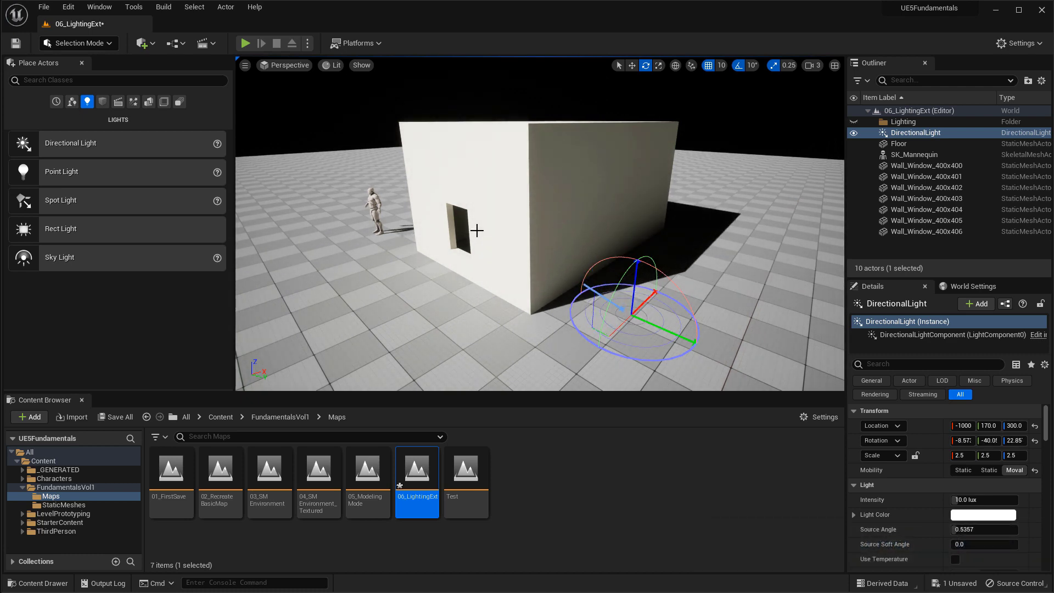
pyautogui.hotkey('ctrl', 'l')
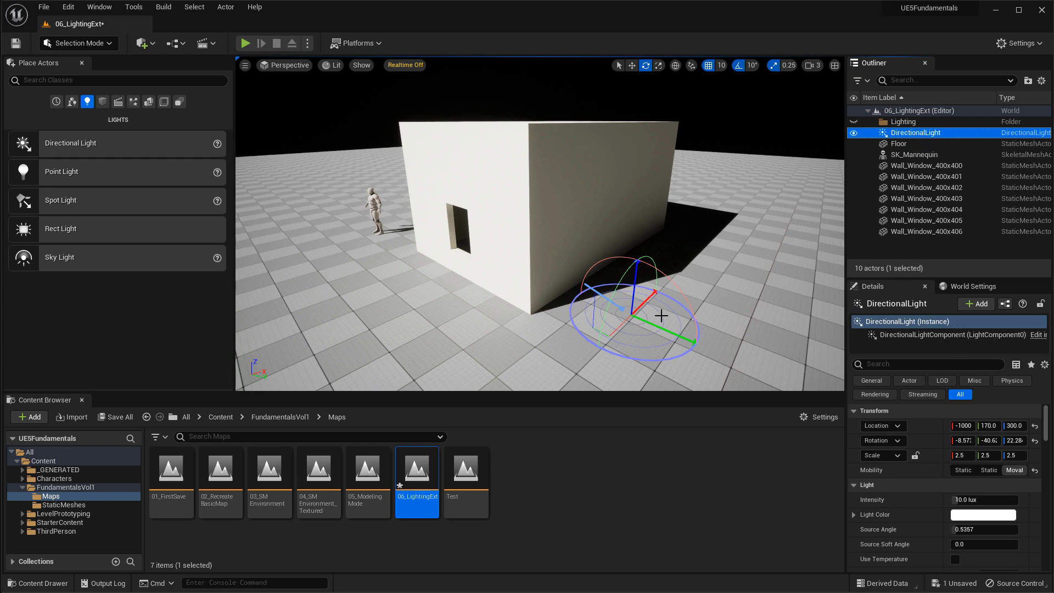
# - Try an intensity of 0 on the directional light, then set its intensity to 5 lux
pyautogui.scroll(-1, 891, 476)
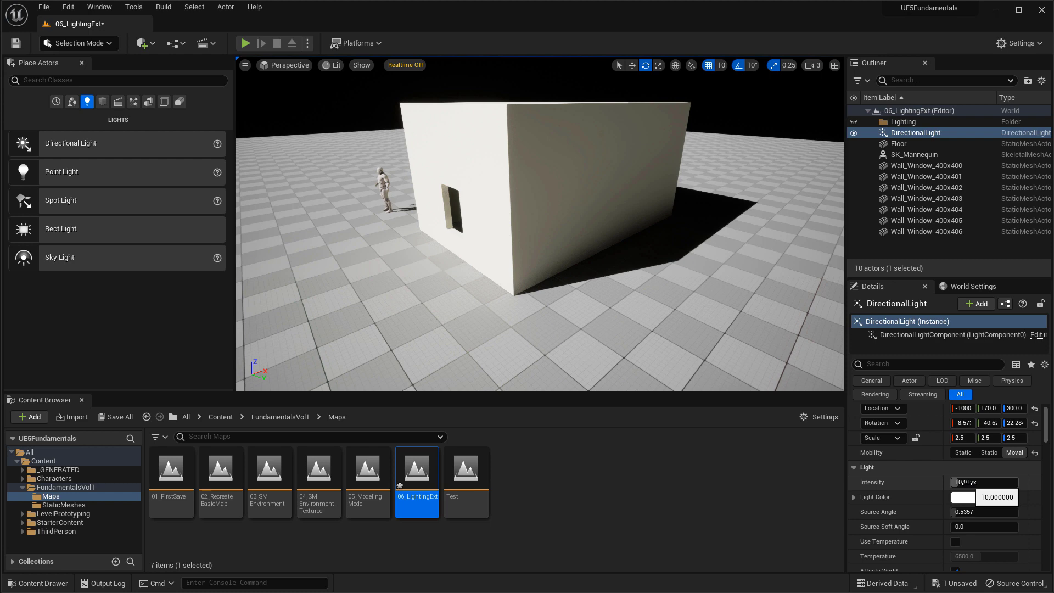
pyautogui.click(966, 483)
pyautogui.write('0')
pyautogui.press('Return')
pyautogui.moveTo(969, 482)
pyautogui.mouseDown()
pyautogui.moveTo(991, 482)
pyautogui.moveTo(971, 480)
pyautogui.mouseUp()
pyautogui.click(971, 481)
pyautogui.write('5')
pyautogui.press('Return')
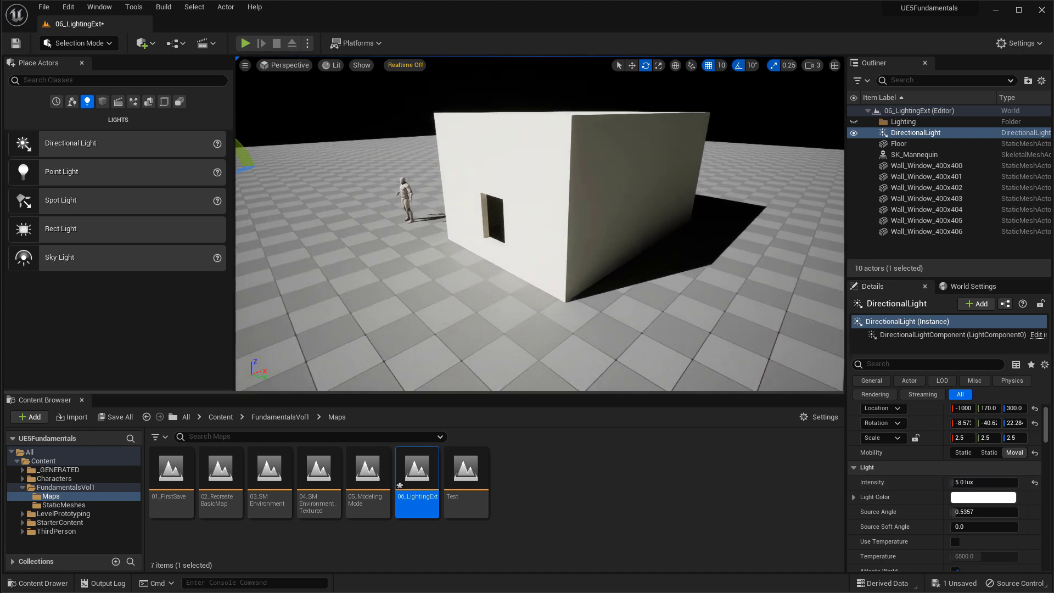
pyautogui.moveTo(438, 158); pyautogui.dragTo(455, 159, button='right')
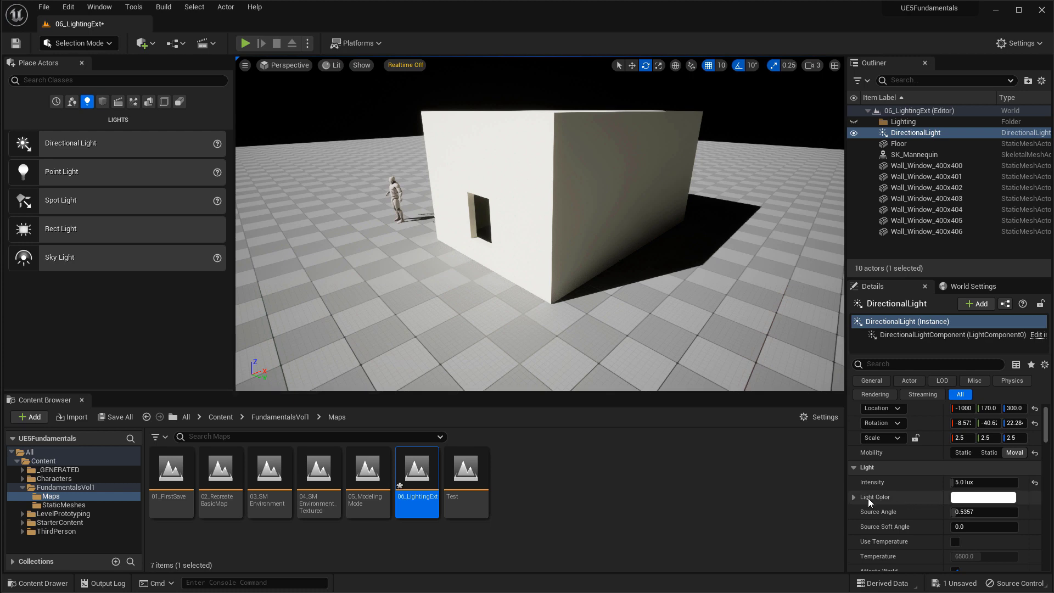
# - Tint the directional light a warm pale orange, with hue about 37.7 and saturation about 0.33
pyautogui.moveTo(702, 327); pyautogui.dragTo(682, 327, button='right')
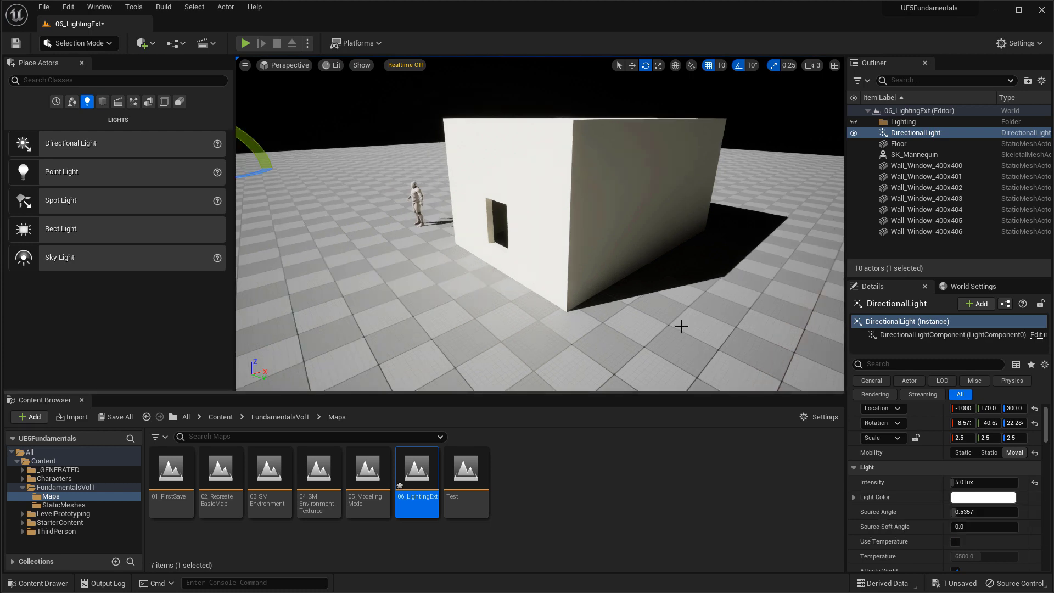
pyautogui.click(973, 501)
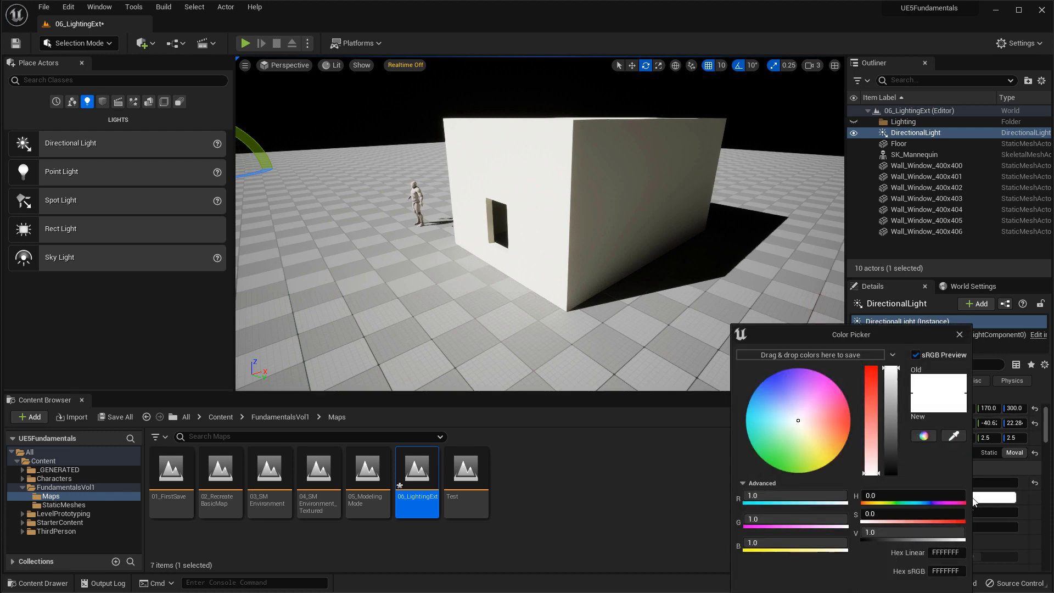
pyautogui.moveTo(851, 328); pyautogui.dragTo(775, 113)
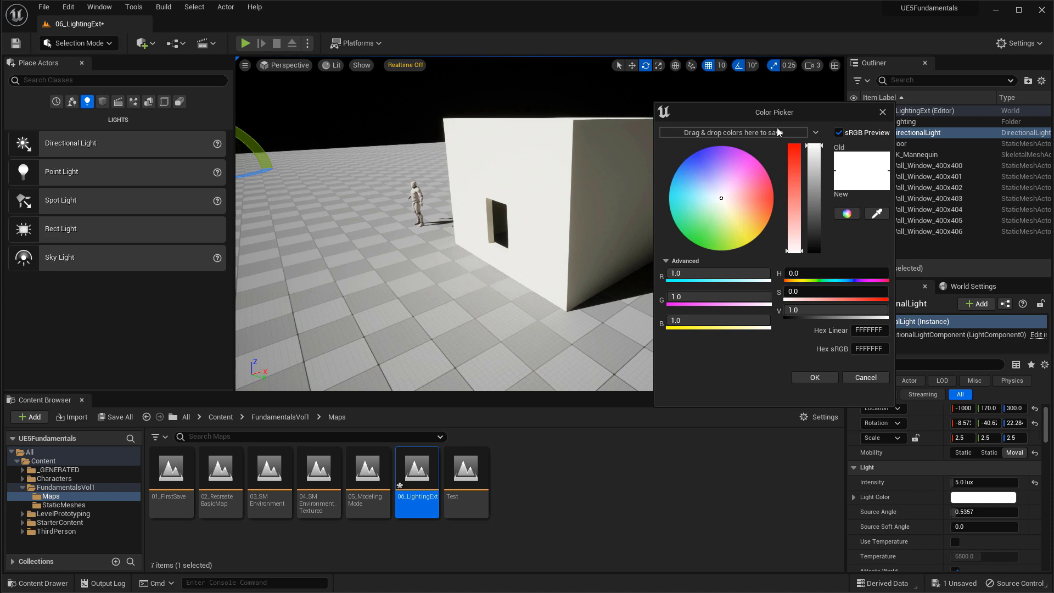
pyautogui.moveTo(724, 196); pyautogui.dragTo(727, 207)
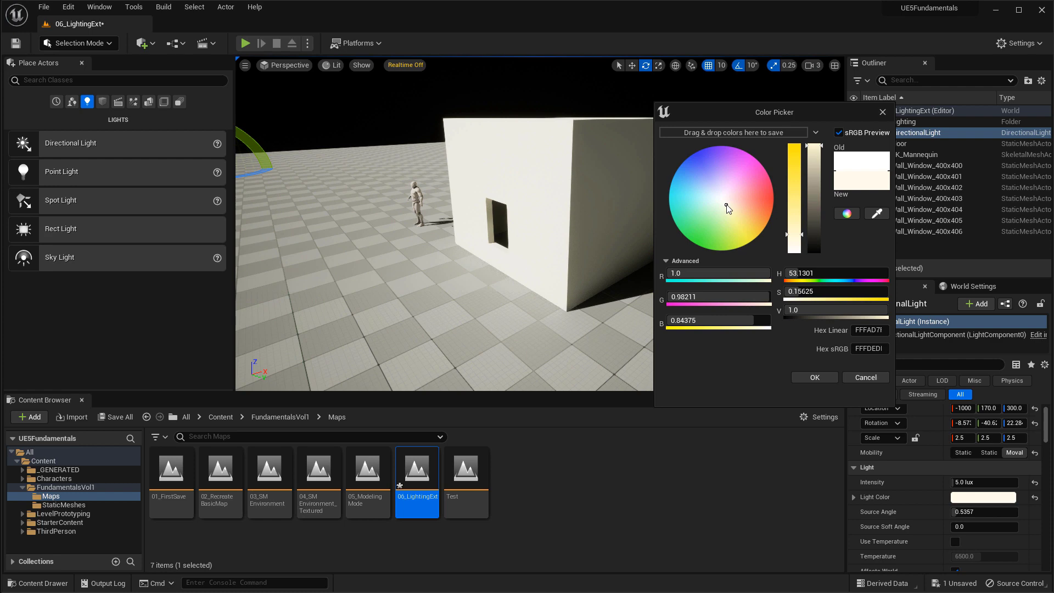
pyautogui.moveTo(727, 206); pyautogui.dragTo(735, 209)
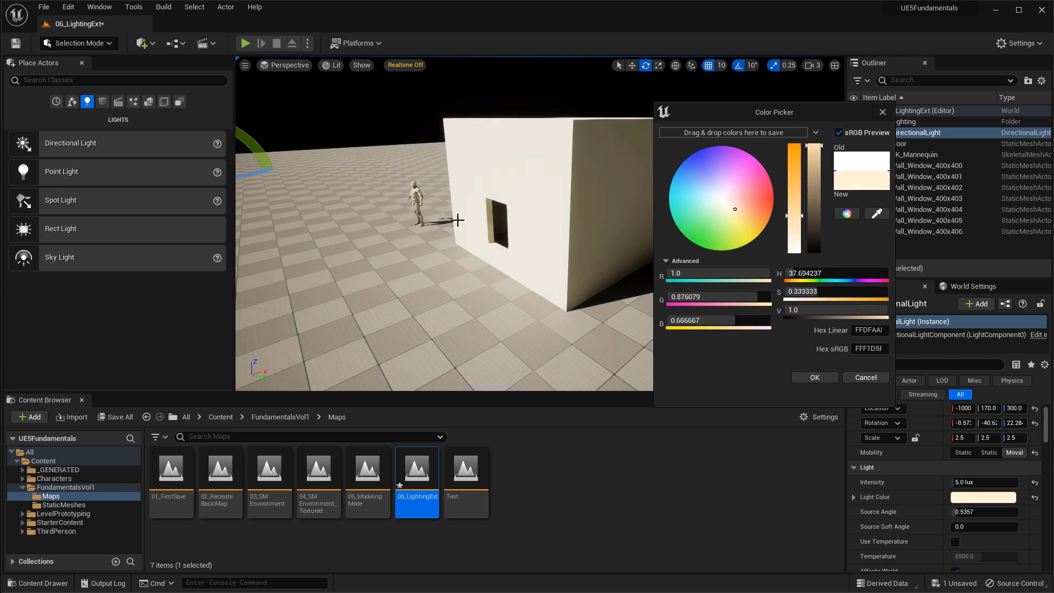
pyautogui.click(815, 377)
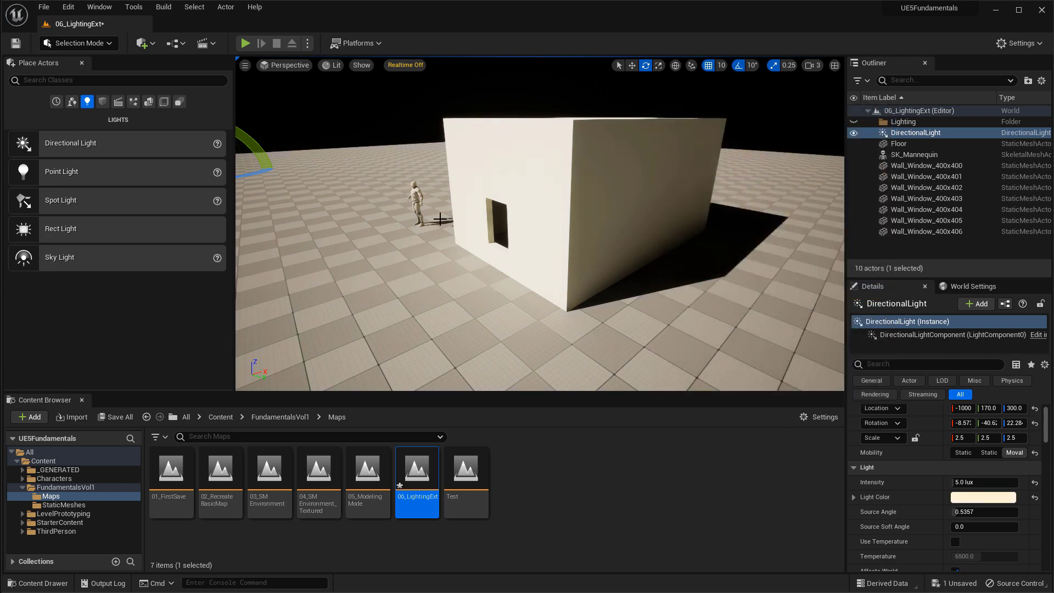
# - Soften the mannequin's shadow on the floor by raising the directional light's source angle to 2.9757
pyautogui.press('w')
pyautogui.moveTo(507, 307)
pyautogui.mouseDown(button='right')
pyautogui.moveTo(478, 255)
pyautogui.moveTo(497, 359)
pyautogui.moveTo(483, 327)
pyautogui.moveTo(492, 304)
pyautogui.mouseUp(button='right')
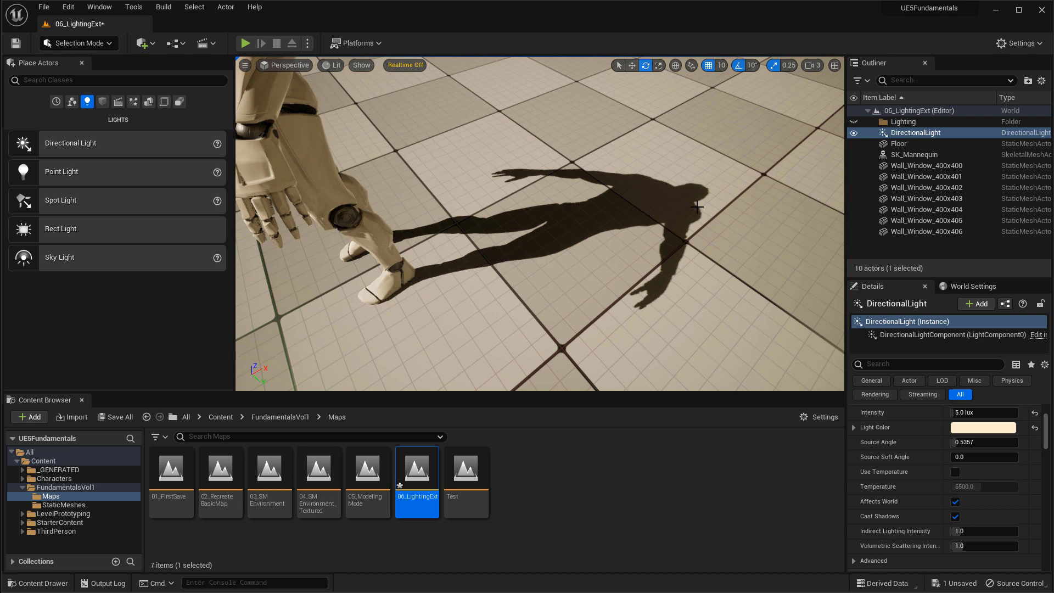
pyautogui.moveTo(697, 206); pyautogui.dragTo(737, 256, button='right')
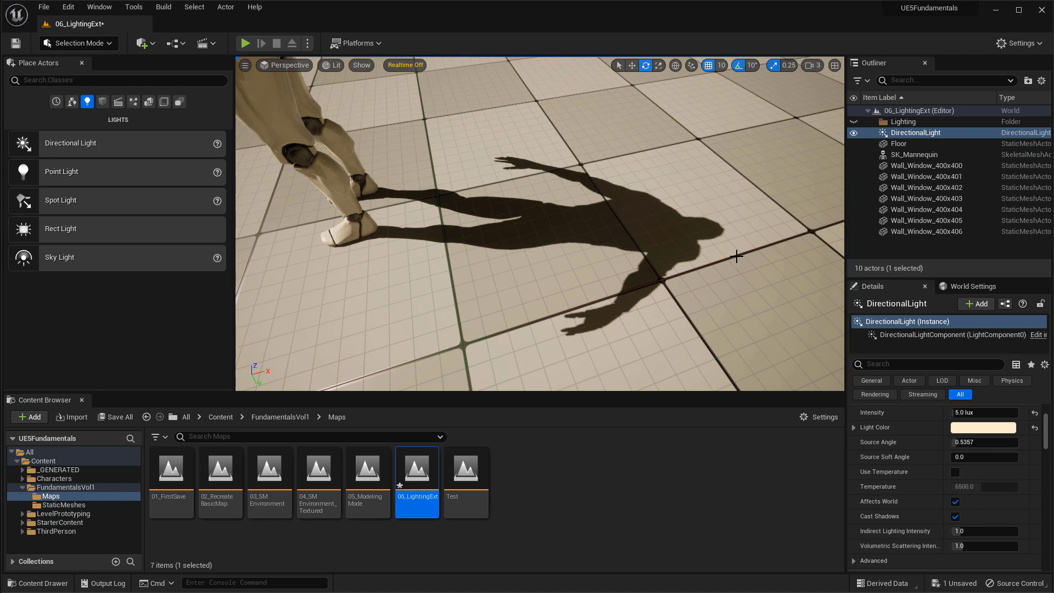
pyautogui.moveTo(955, 442)
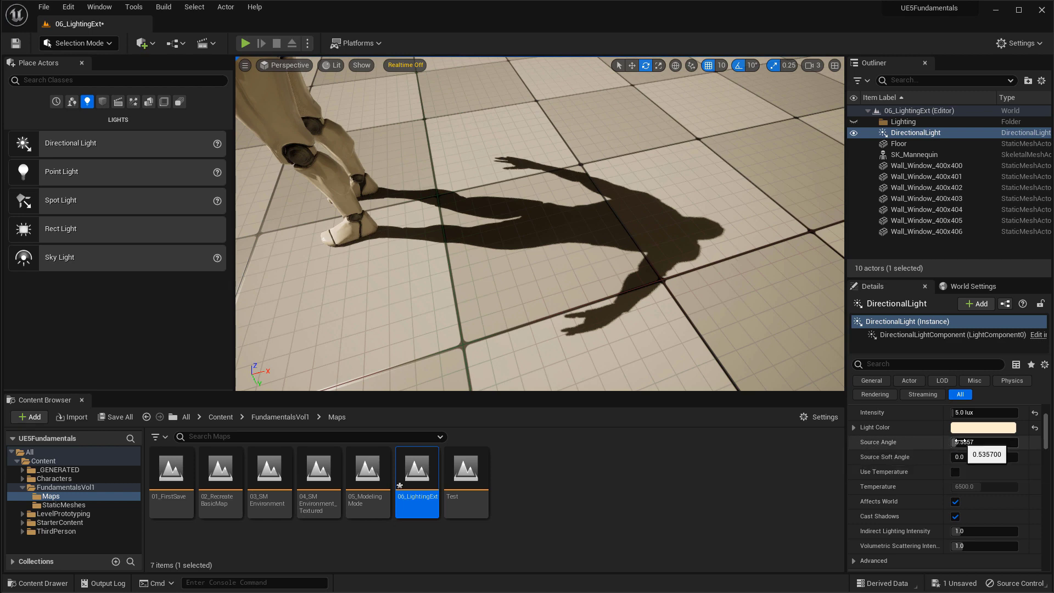
pyautogui.moveTo(955, 442); pyautogui.dragTo(991, 442)
pyautogui.moveTo(709, 201); pyautogui.dragTo(725, 200, button='right')
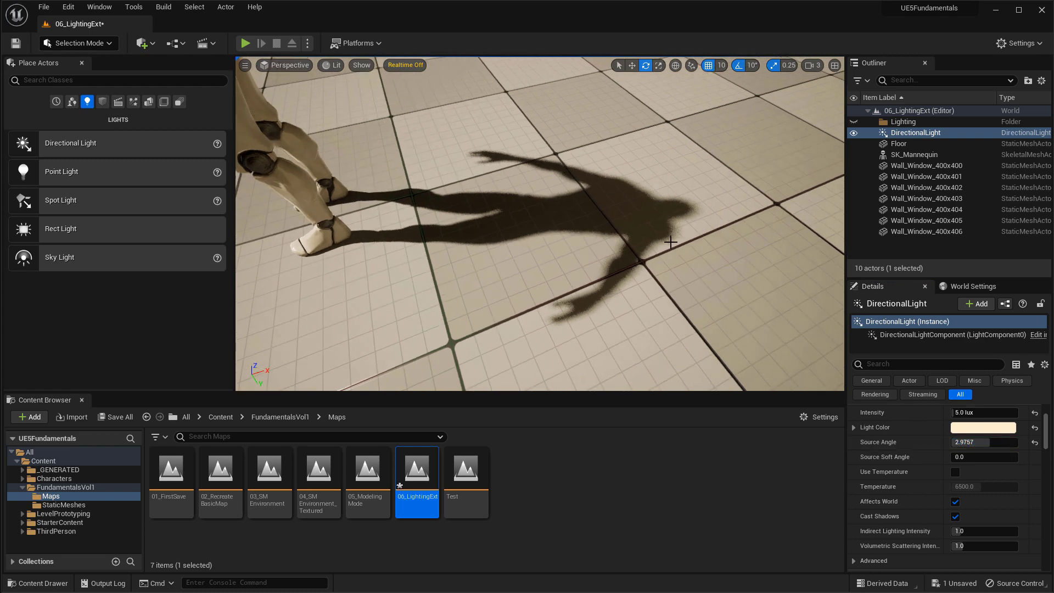
pyautogui.scroll(2, 364, 244)
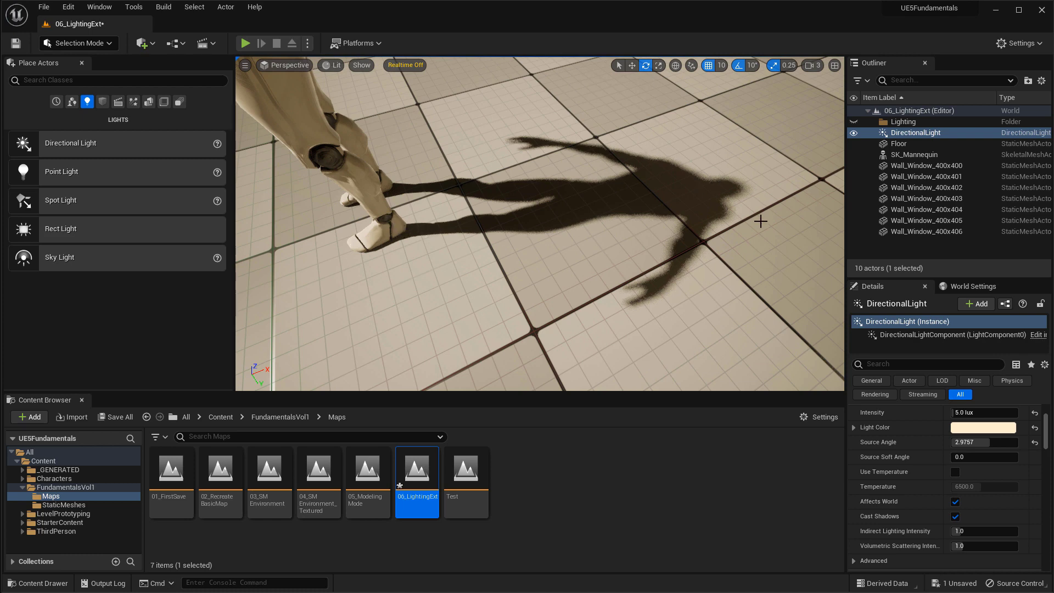
pyautogui.moveTo(582, 214); pyautogui.dragTo(595, 218, button='right')
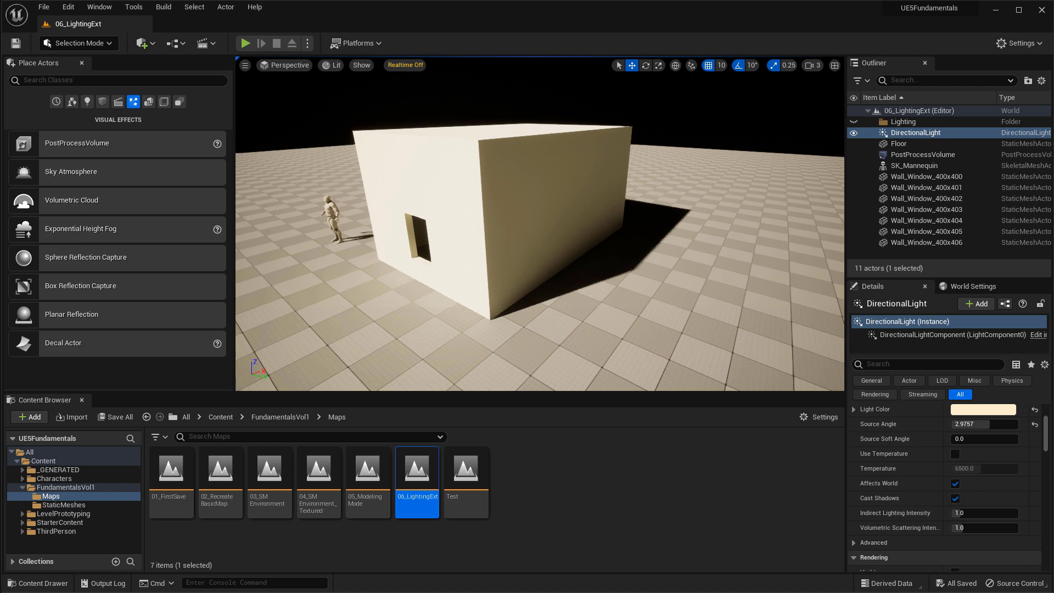
# - Add a Sky Atmosphere actor to the level beside the mannequin and look over the sky
pyautogui.moveTo(316, 214)
pyautogui.mouseDown(button='right')
pyautogui.moveTo(316, 164)
pyautogui.moveTo(313, 215)
pyautogui.moveTo(329, 214)
pyautogui.mouseUp(button='right')
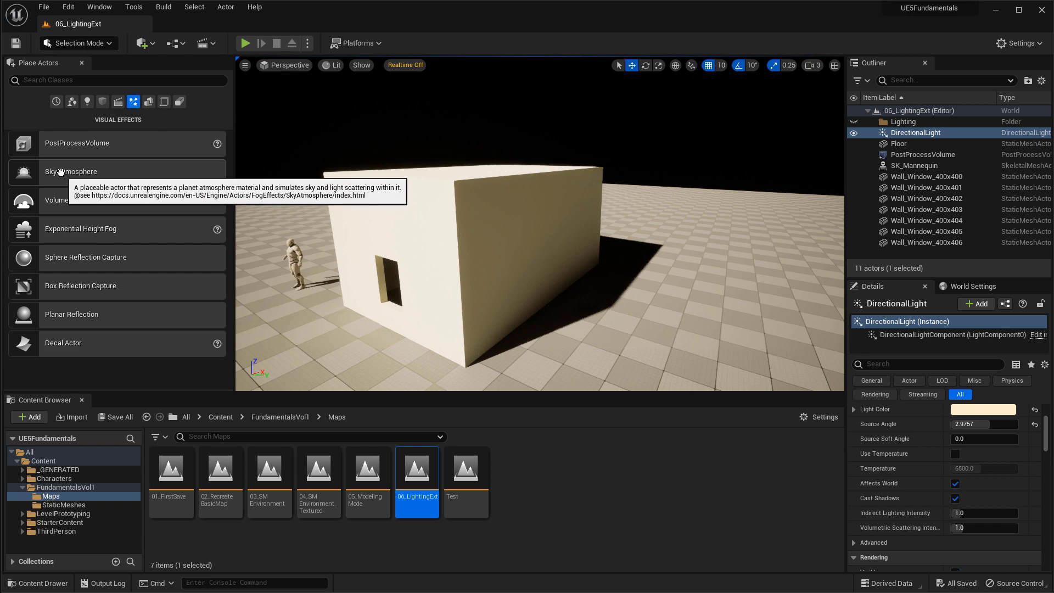
pyautogui.press('f')
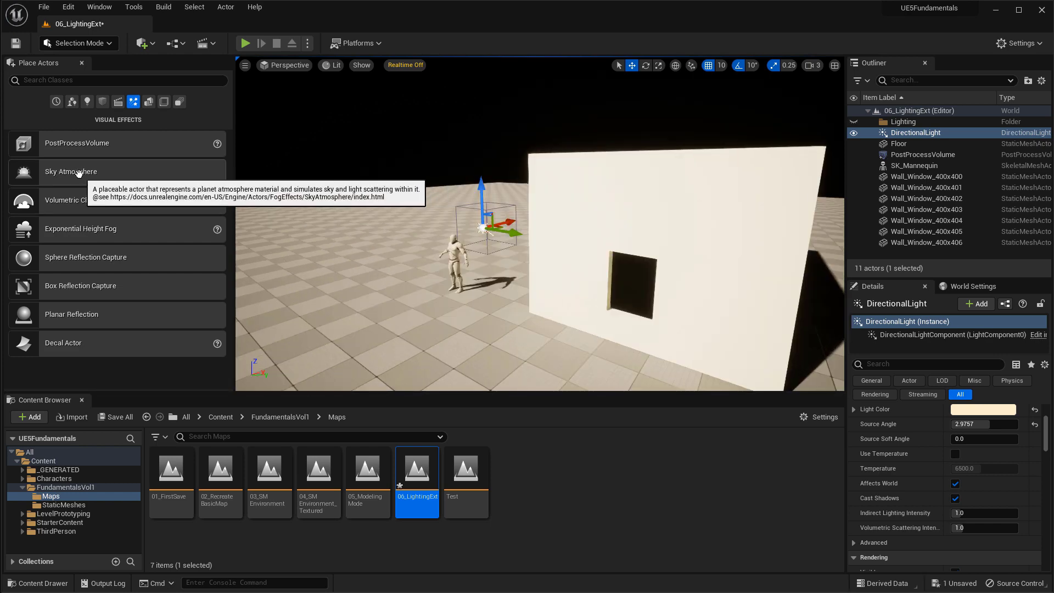
pyautogui.moveTo(79, 173); pyautogui.dragTo(480, 241)
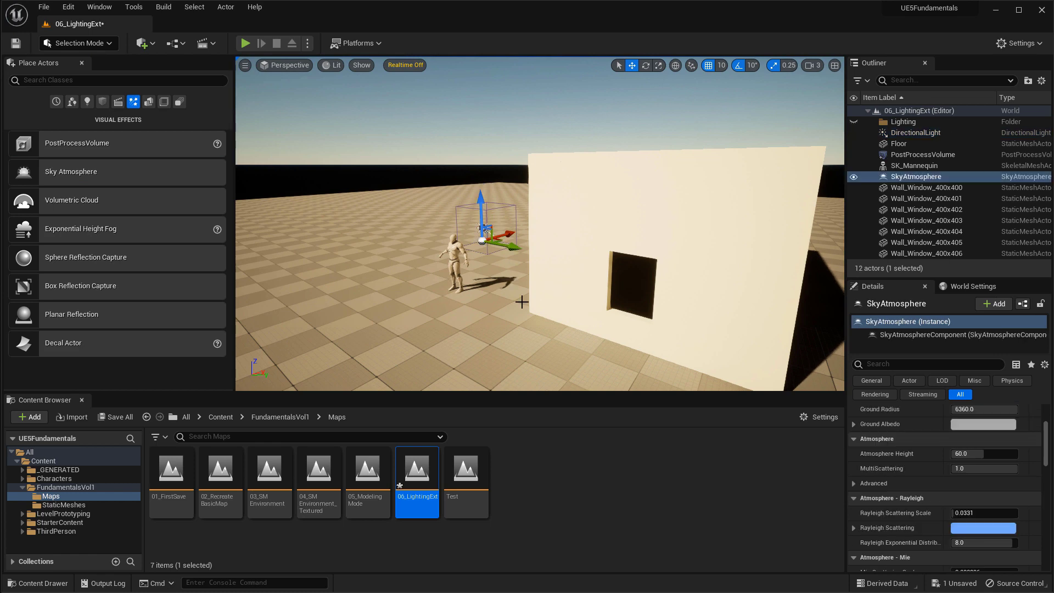
pyautogui.moveTo(522, 302); pyautogui.dragTo(529, 350)
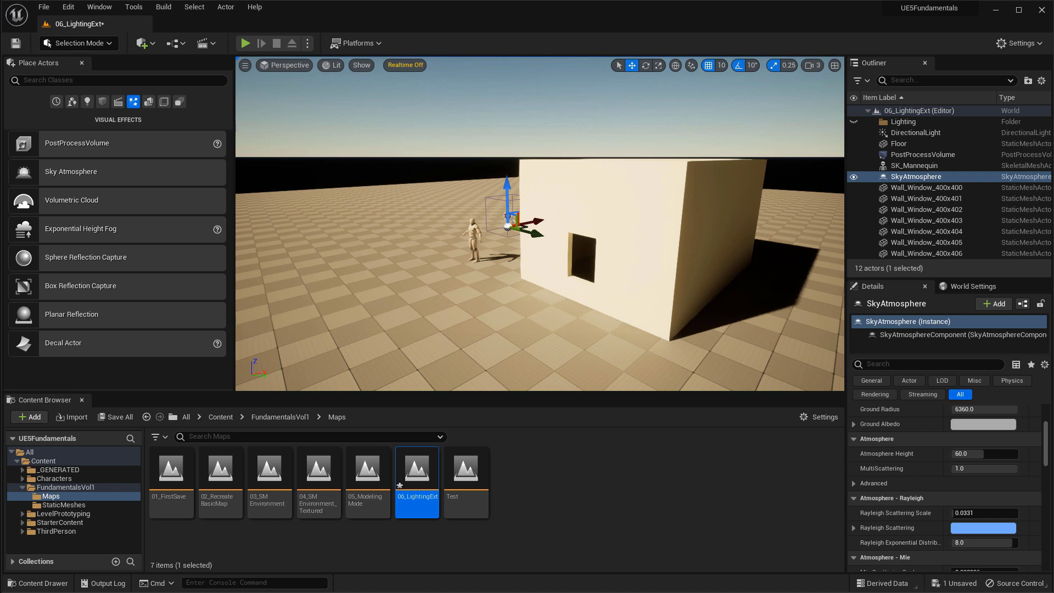
pyautogui.moveTo(529, 285); pyautogui.dragTo(530, 184, button='right')
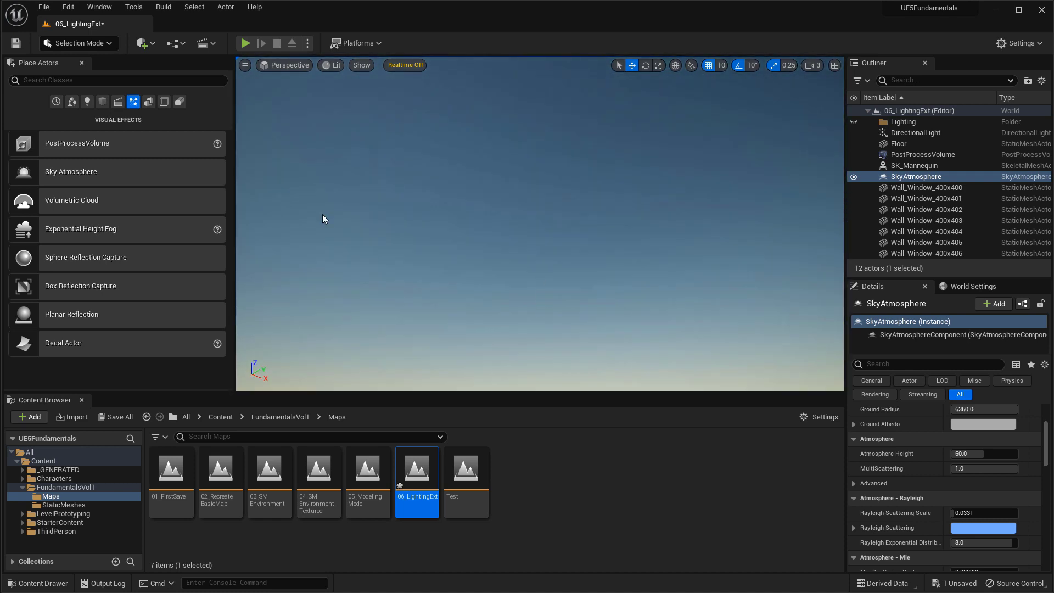
pyautogui.moveTo(361, 219)
pyautogui.mouseDown(button='right')
pyautogui.moveTo(374, 299)
pyautogui.moveTo(377, 219)
pyautogui.mouseUp(button='right')
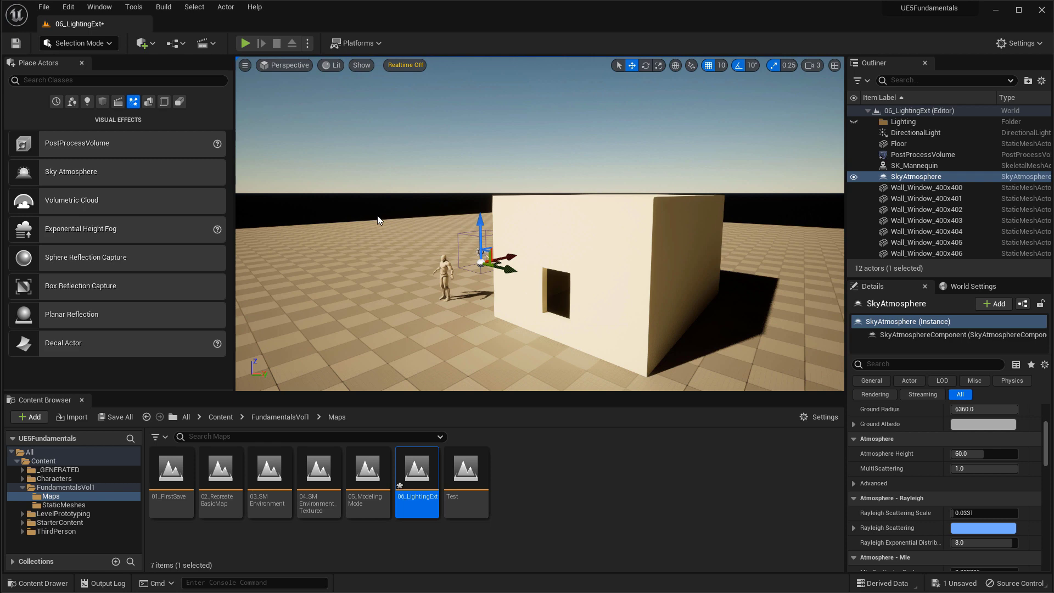
# - Select the directional light and tilt it to a low angle so the building casts a long shadow
pyautogui.click(482, 251)
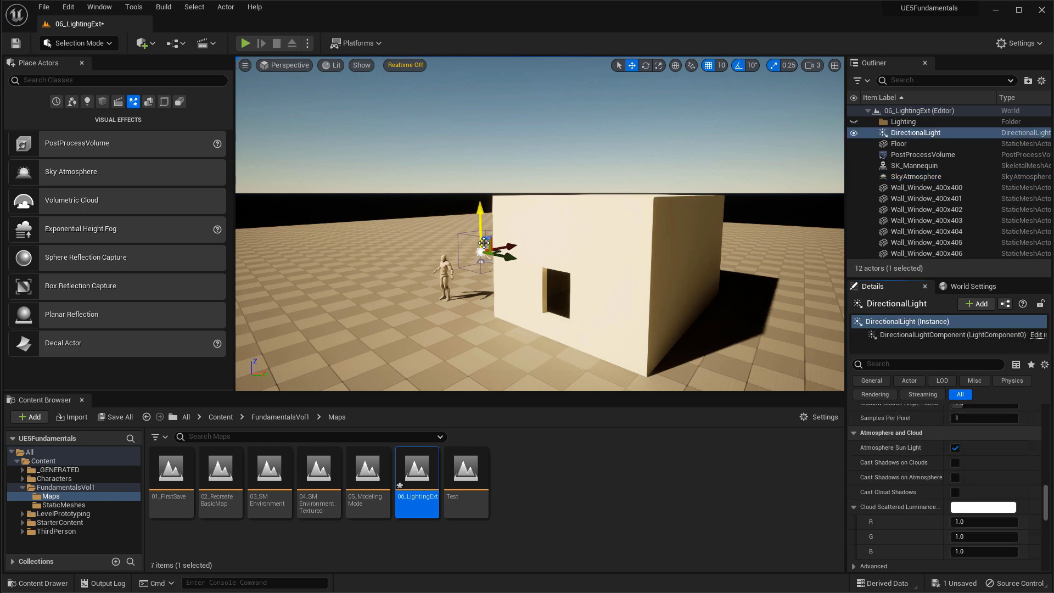
pyautogui.moveTo(558, 177); pyautogui.dragTo(535, 137, button='right')
pyautogui.moveTo(577, 214); pyautogui.dragTo(579, 253, button='right')
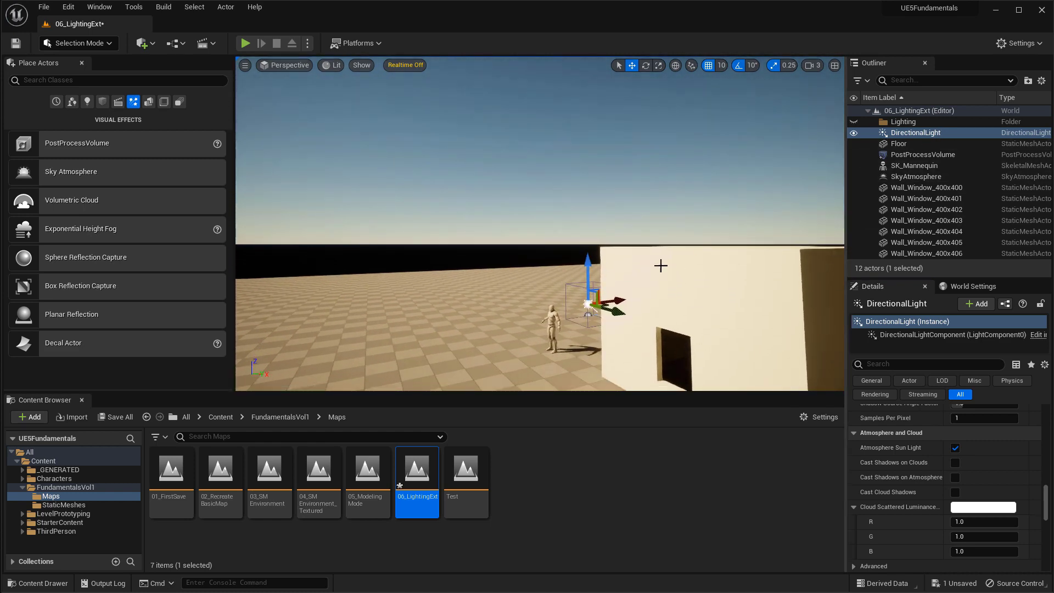
pyautogui.moveTo(642, 288)
pyautogui.mouseDown(button='right')
pyautogui.moveTo(636, 329)
pyautogui.moveTo(641, 289)
pyautogui.mouseUp(button='right')
pyautogui.hotkey('ctrl', 'l')
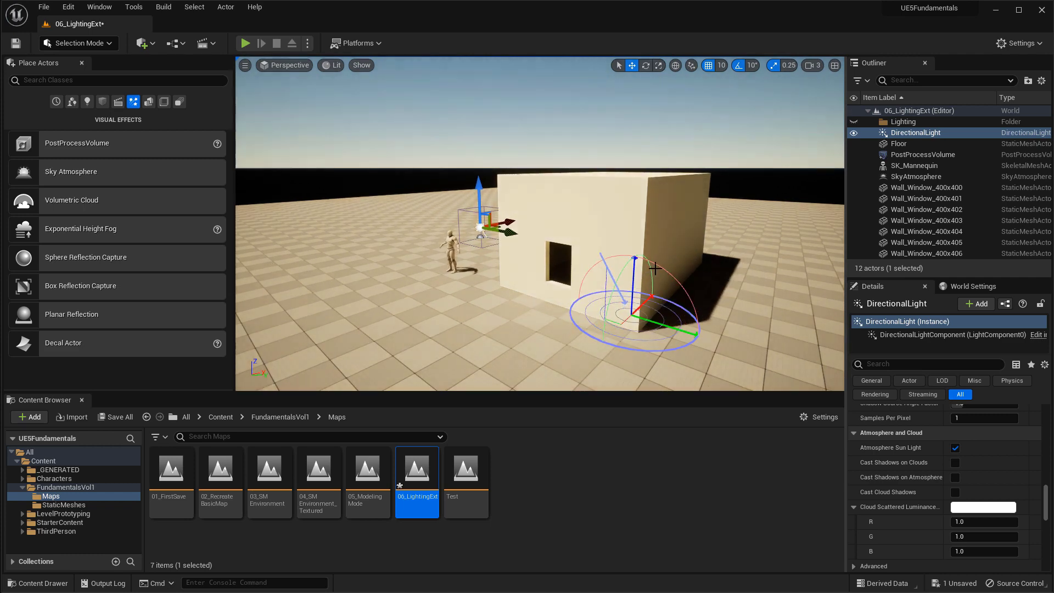
pyautogui.hotkey('ctrl', 'l')
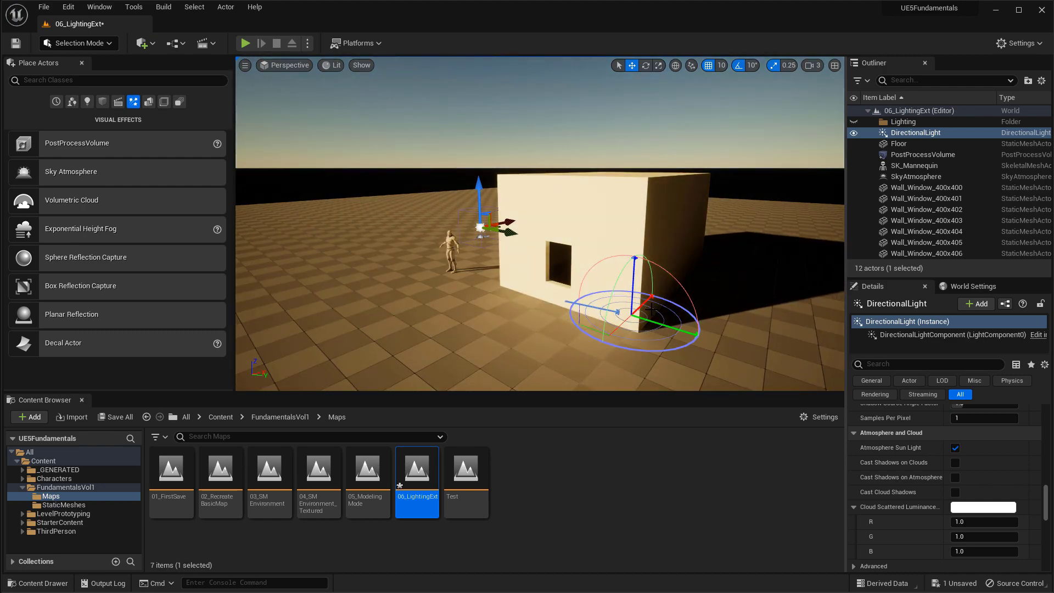
# - Face the sun disc in the sky and lower the directional light until the sun sits just above the horizon for a sunset
pyautogui.moveTo(676, 280); pyautogui.dragTo(543, 209, button='right')
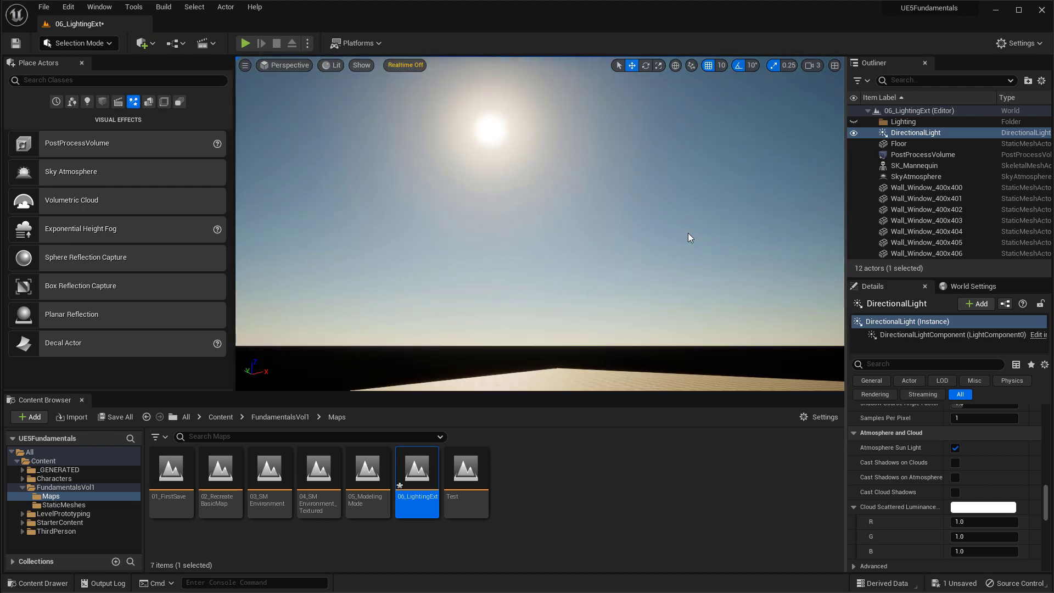
pyautogui.hotkey('ctrl', 'l')
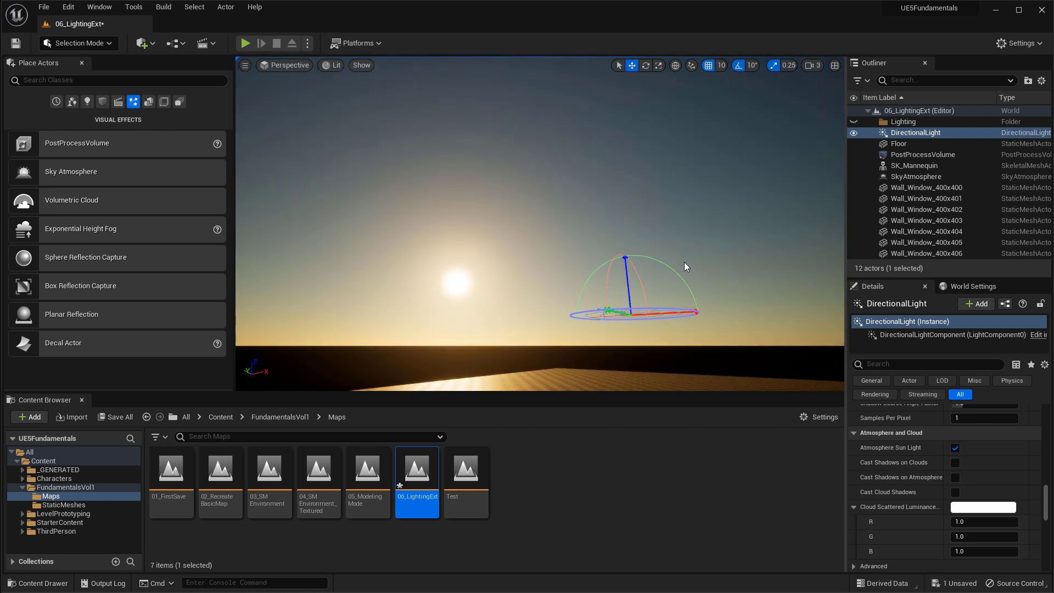
pyautogui.hotkey('ctrl', 'l')
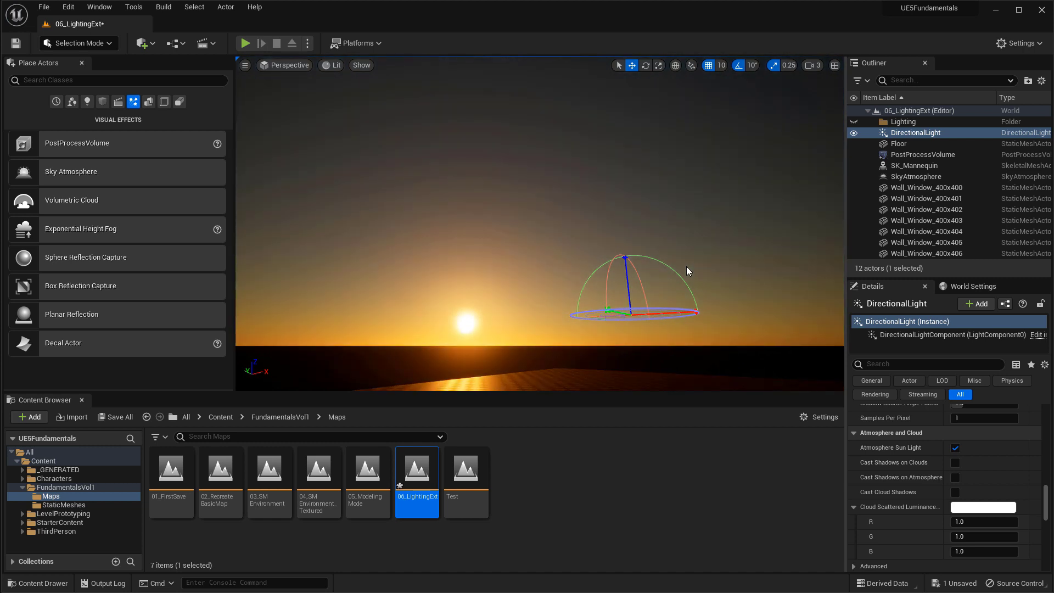
pyautogui.hotkey('ctrl', 'l')
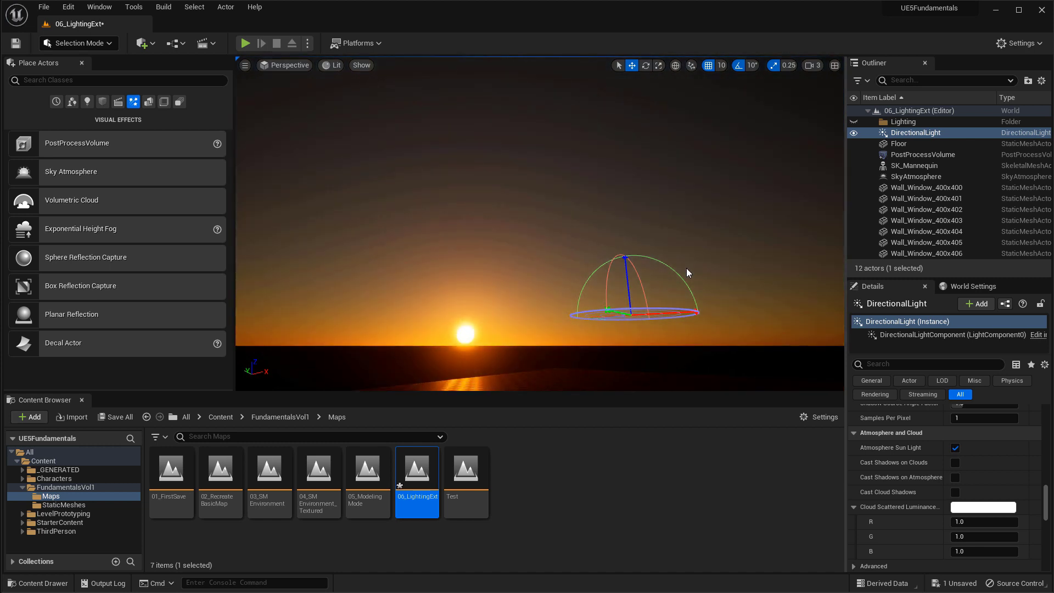
pyautogui.hotkey('ctrl', 'l')
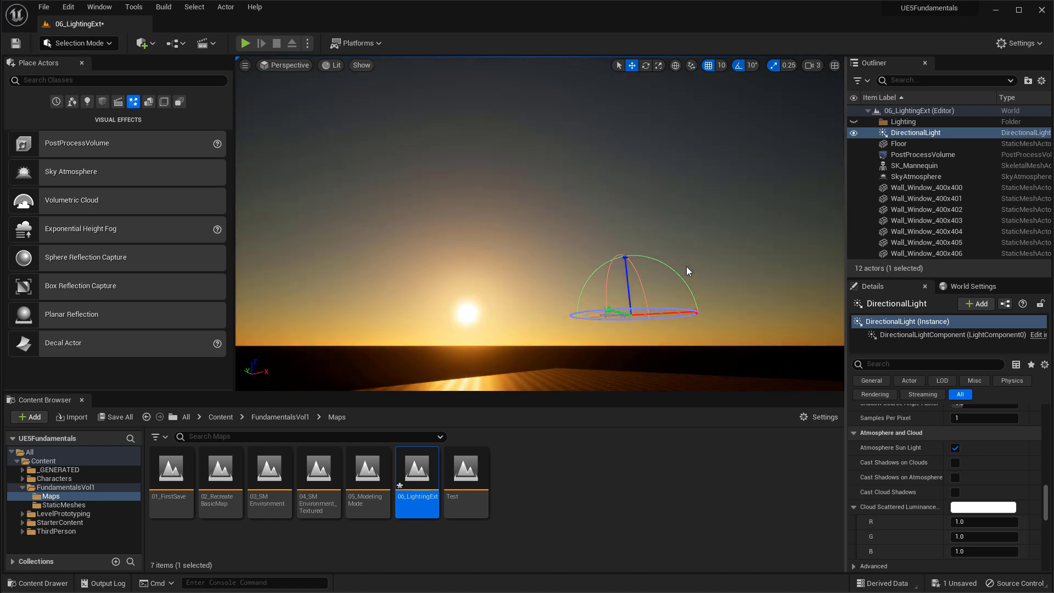
# - Raise the directional light so the sun sits high above the horizon and swing it sideways for a daytime sky
pyautogui.hotkey('ctrl', 'l')
pyautogui.hotkey('ctrl', 'l')
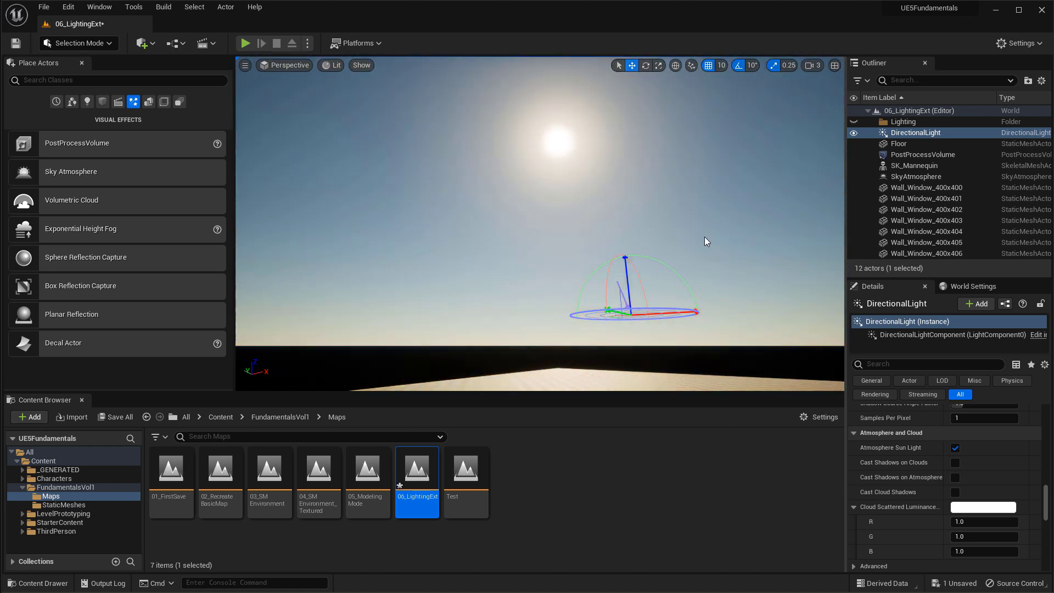
pyautogui.hotkey('ctrl', 'l')
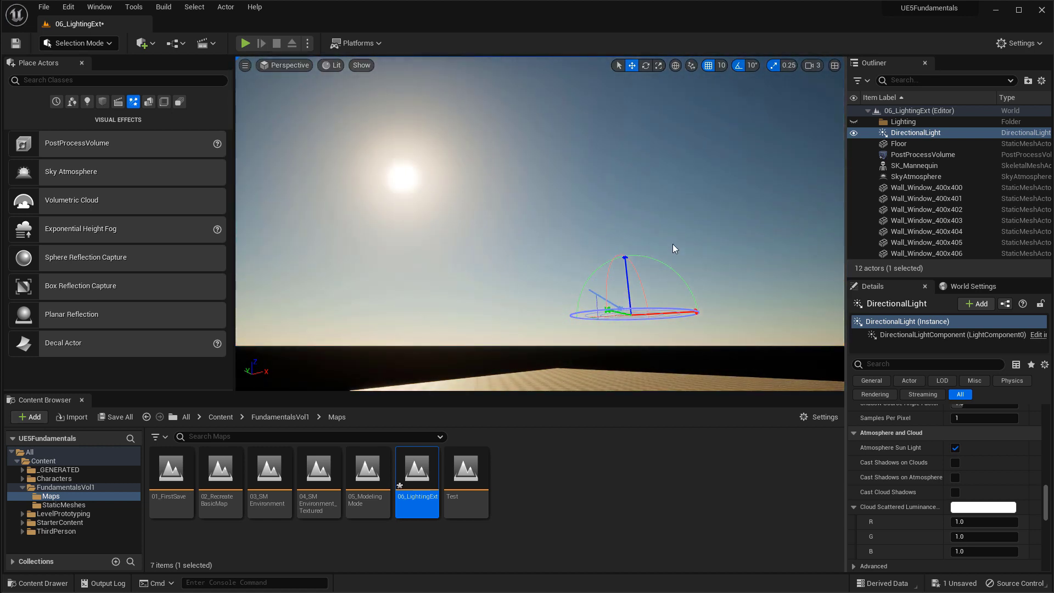
pyautogui.hotkey('ctrl', 'l')
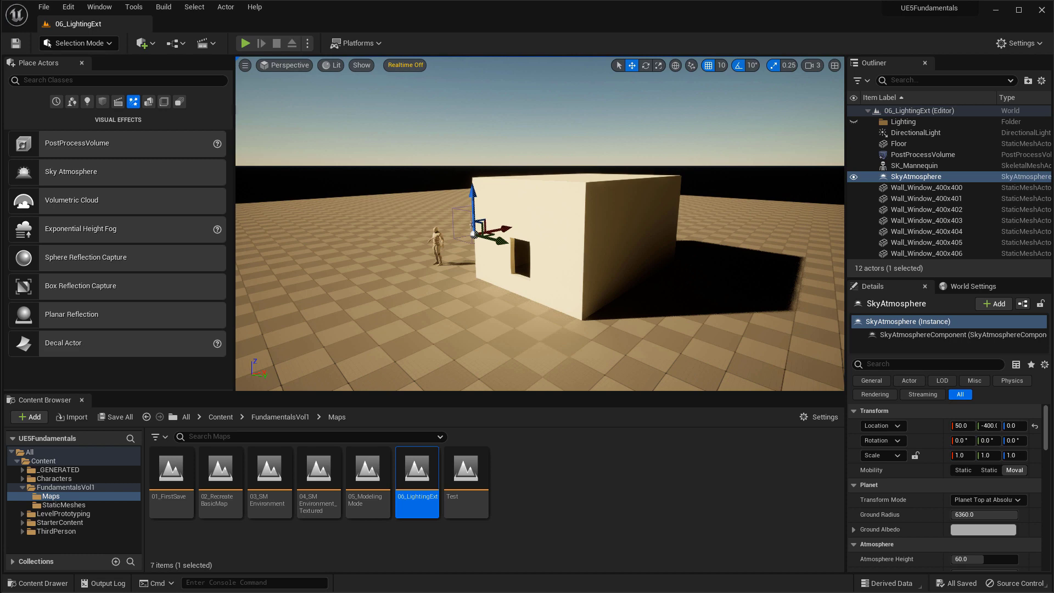
# - Adjust the directional light's angle from the building's shaded side and examine the unlit wall and its shadow on the floor
pyautogui.press('d')
pyautogui.moveTo(541, 224); pyautogui.dragTo(401, 255, button='right')
pyautogui.moveTo(572, 226); pyautogui.dragTo(572, 198, button='right')
pyautogui.press('s')
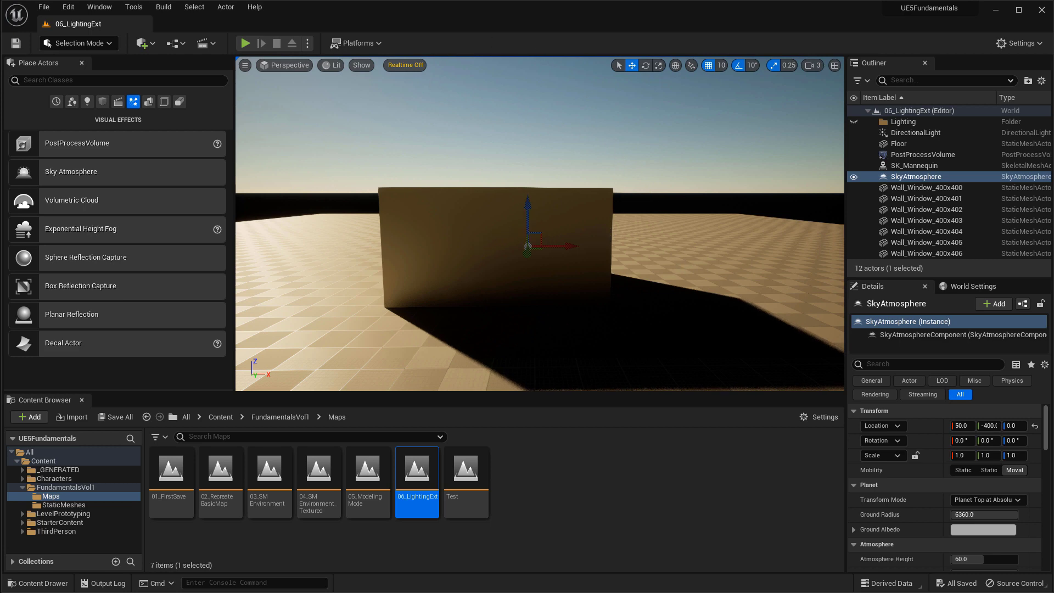
pyautogui.hotkey('ctrl', 'l')
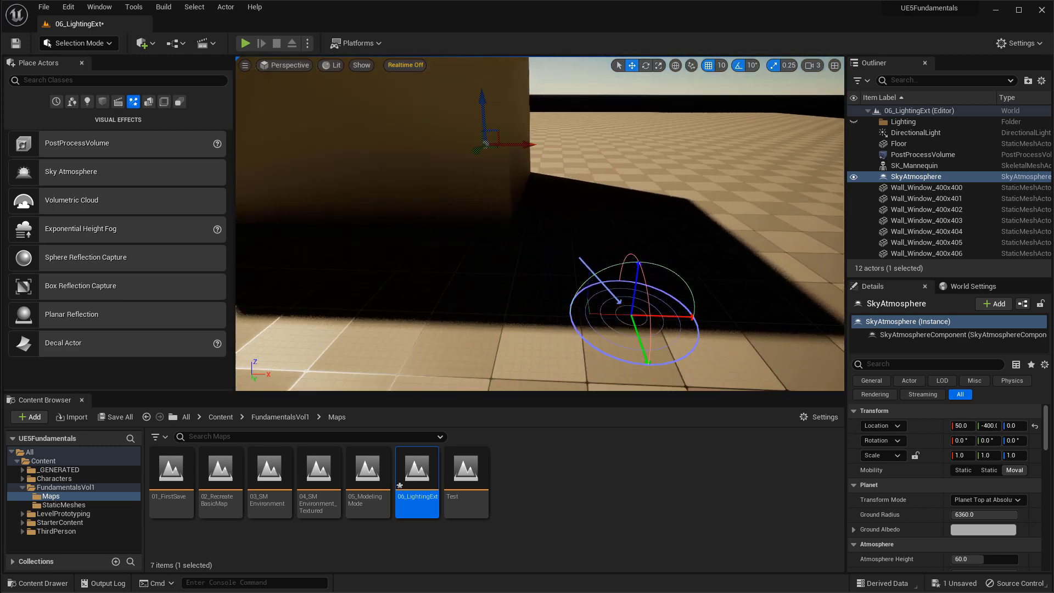
pyautogui.press('Up')
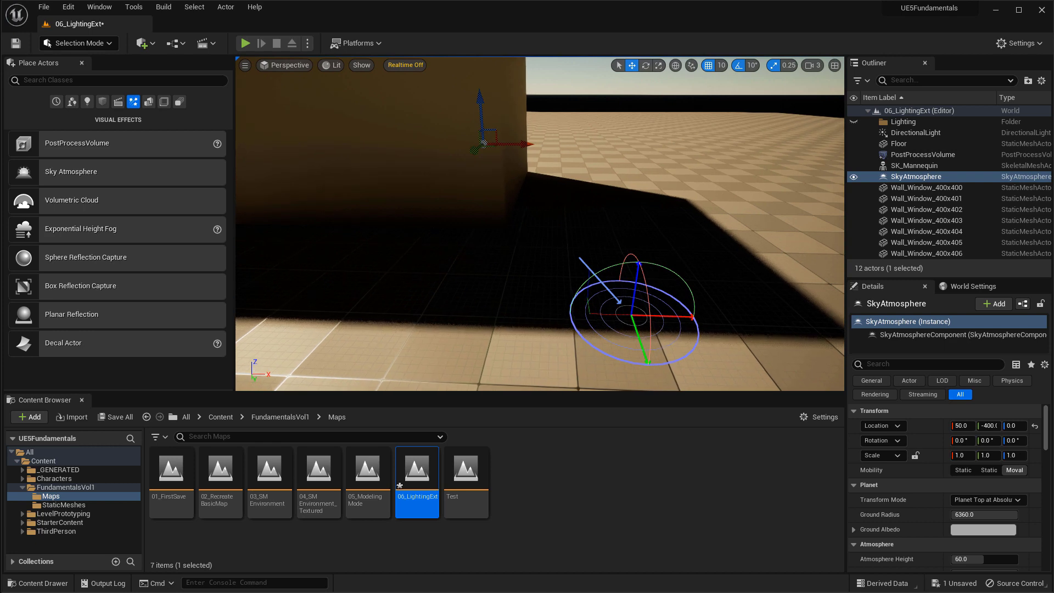
pyautogui.press('Down')
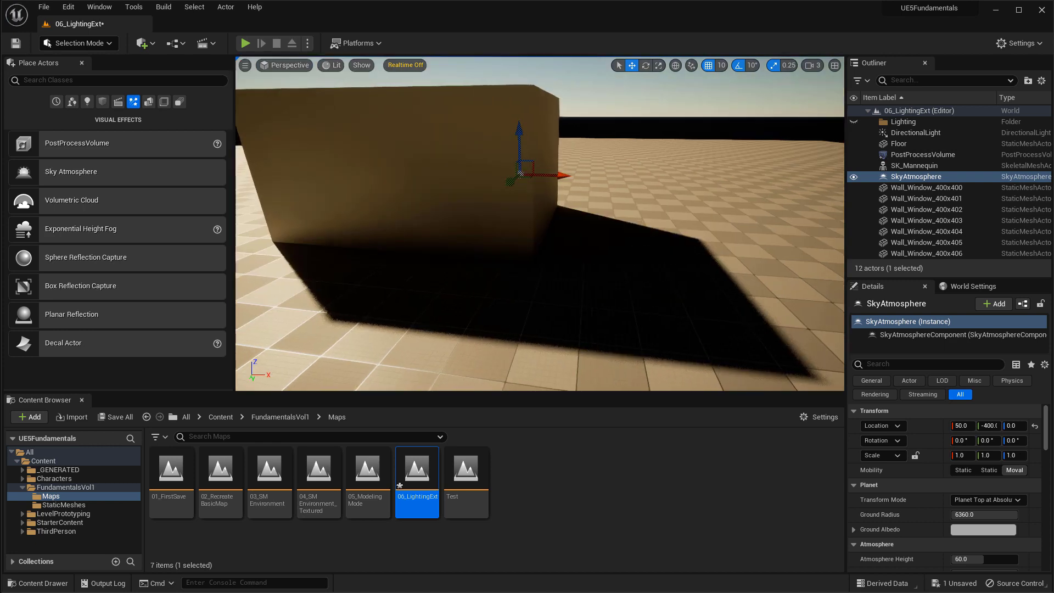
pyautogui.press('Down')
pyautogui.moveTo(506, 231); pyautogui.dragTo(506, 217, button='right')
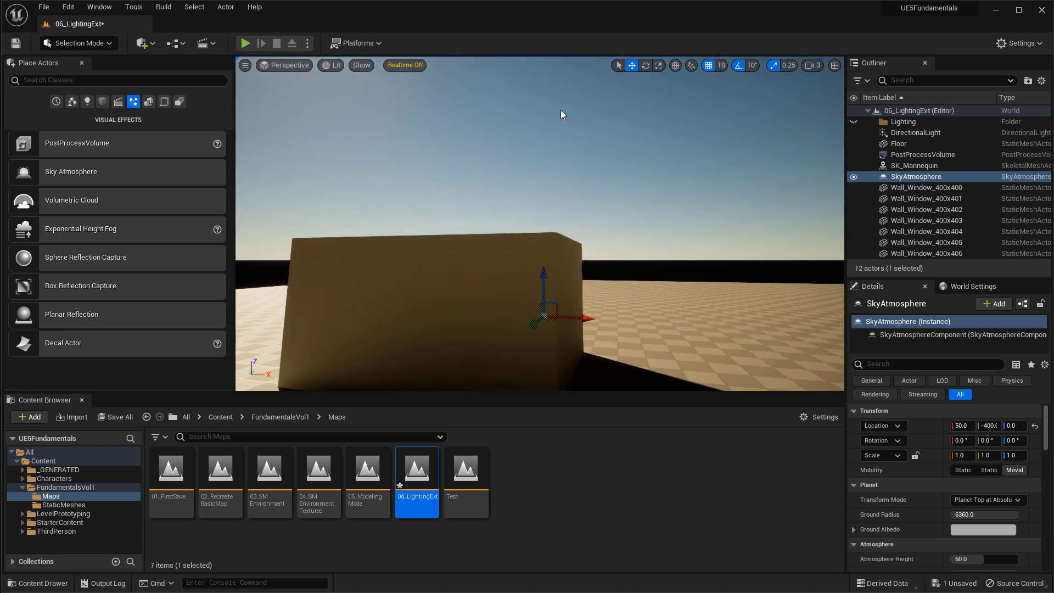
pyautogui.moveTo(581, 201); pyautogui.dragTo(581, 236, button='right')
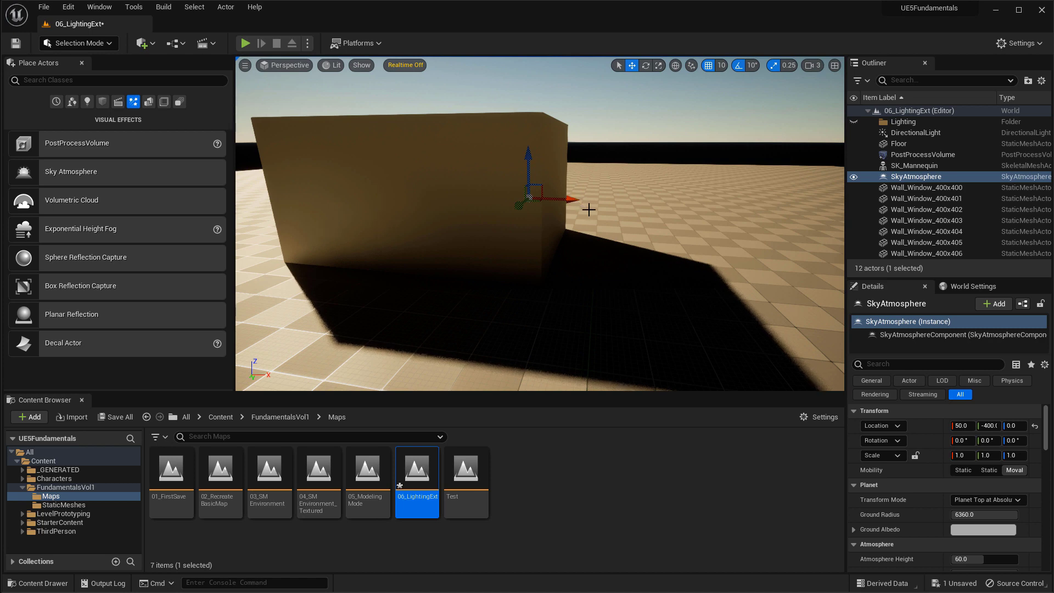
# - Add a Sky Light actor beside the building and look over the shaded wall, the shadow and the sky
pyautogui.click(87, 102)
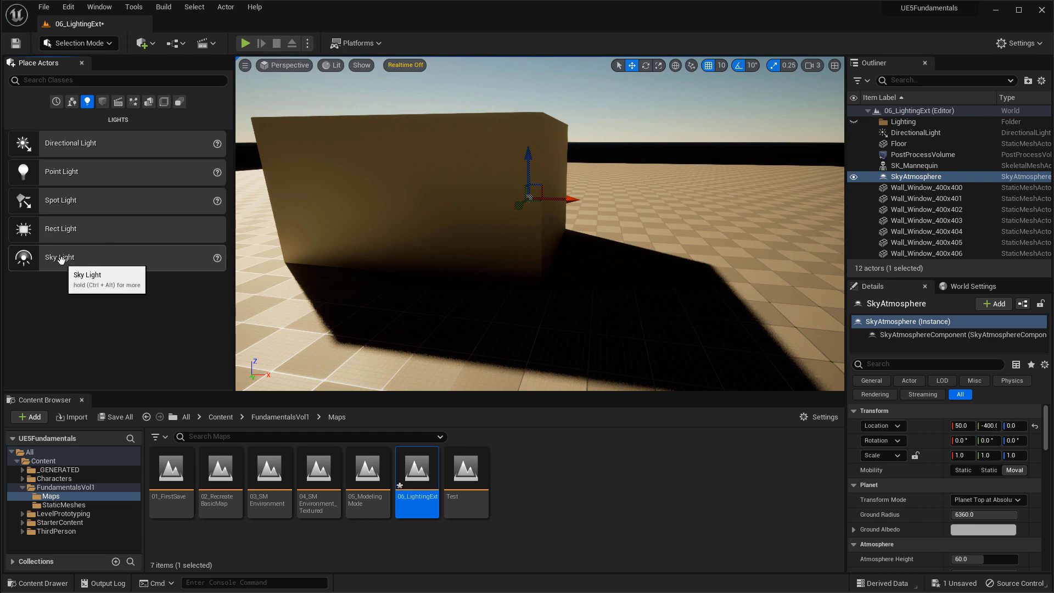
pyautogui.moveTo(621, 239); pyautogui.dragTo(585, 232, button='right')
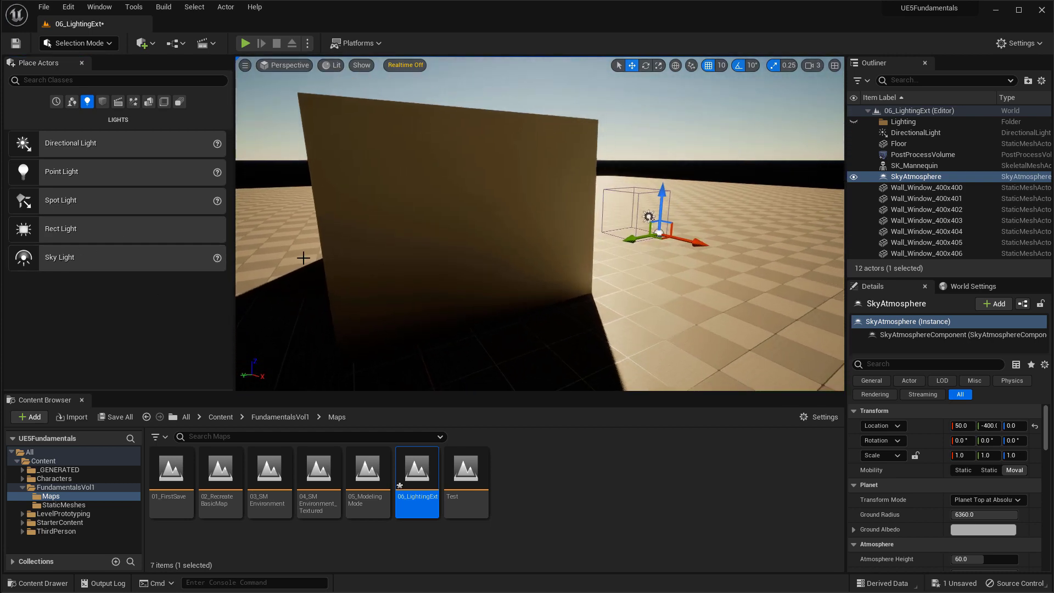
pyautogui.moveTo(70, 259); pyautogui.dragTo(627, 228)
pyautogui.moveTo(405, 313); pyautogui.dragTo(416, 314, button='right')
pyautogui.moveTo(609, 271); pyautogui.dragTo(609, 272, button='right')
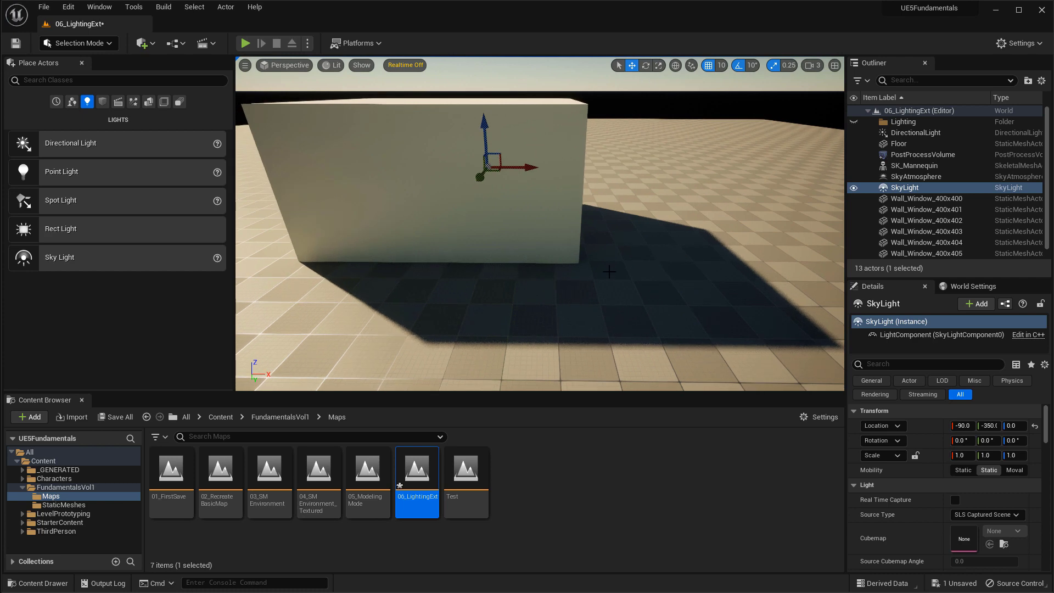
pyautogui.moveTo(609, 271); pyautogui.dragTo(610, 271, button='right')
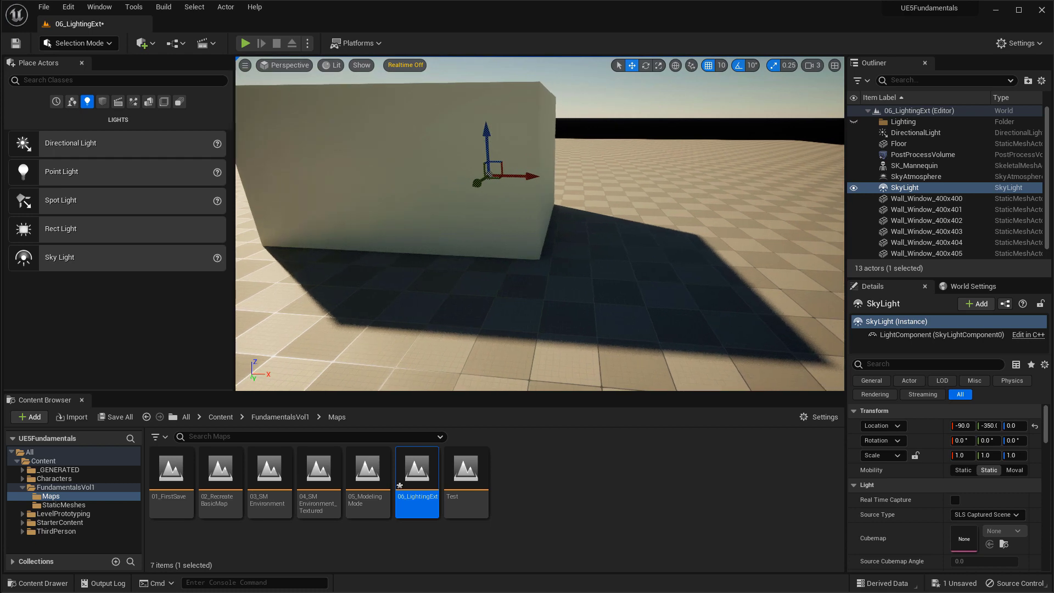
pyautogui.moveTo(736, 208); pyautogui.dragTo(736, 208, button='right')
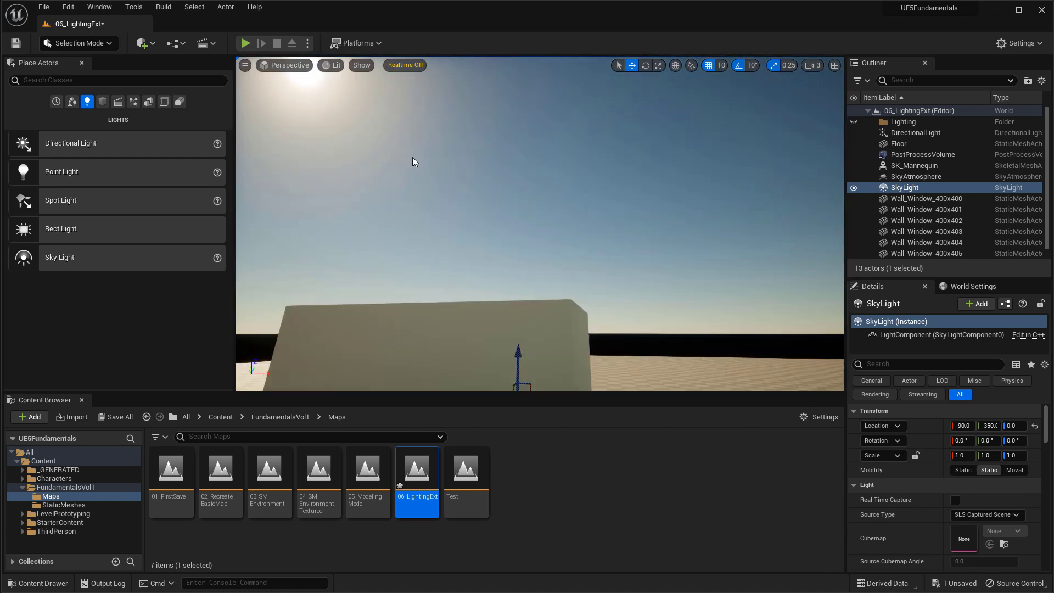
pyautogui.moveTo(671, 144); pyautogui.dragTo(670, 143, button='right')
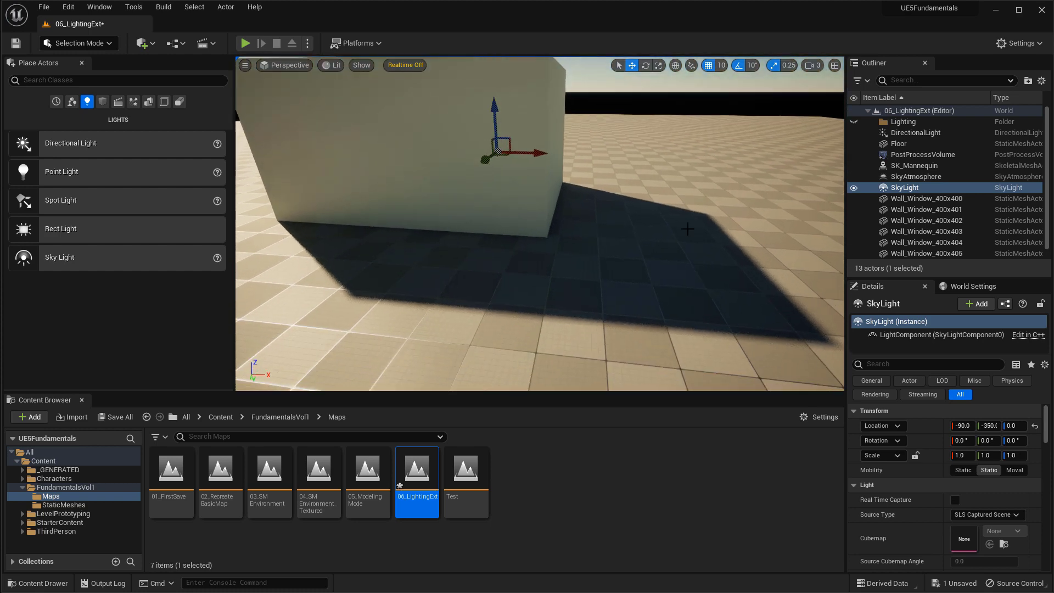
pyautogui.moveTo(568, 249); pyautogui.dragTo(569, 249, button='right')
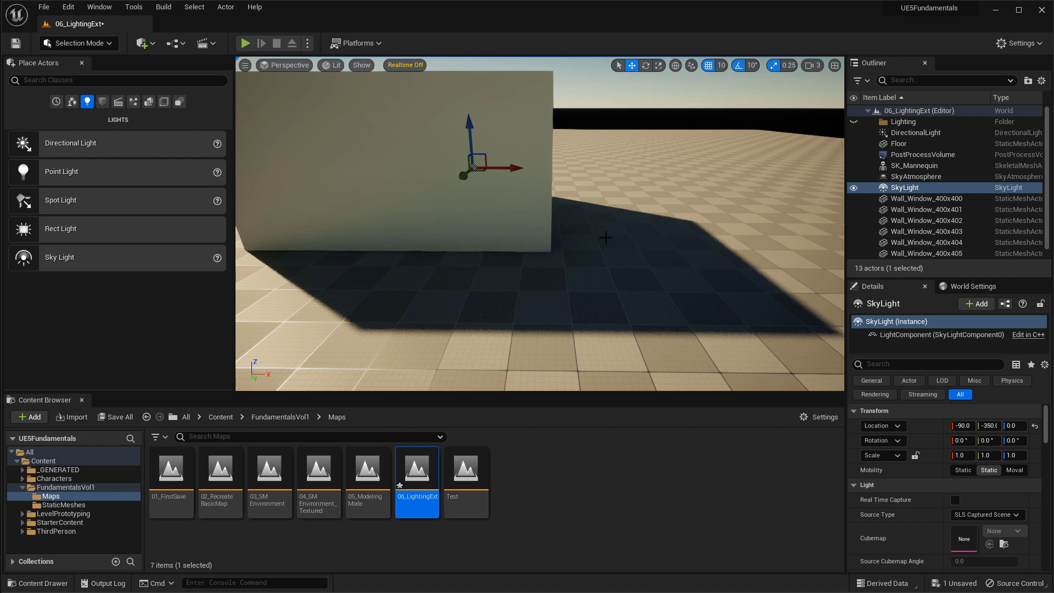
# - Make the sky light movable and enable its Real Time Capture
pyautogui.click(1015, 471)
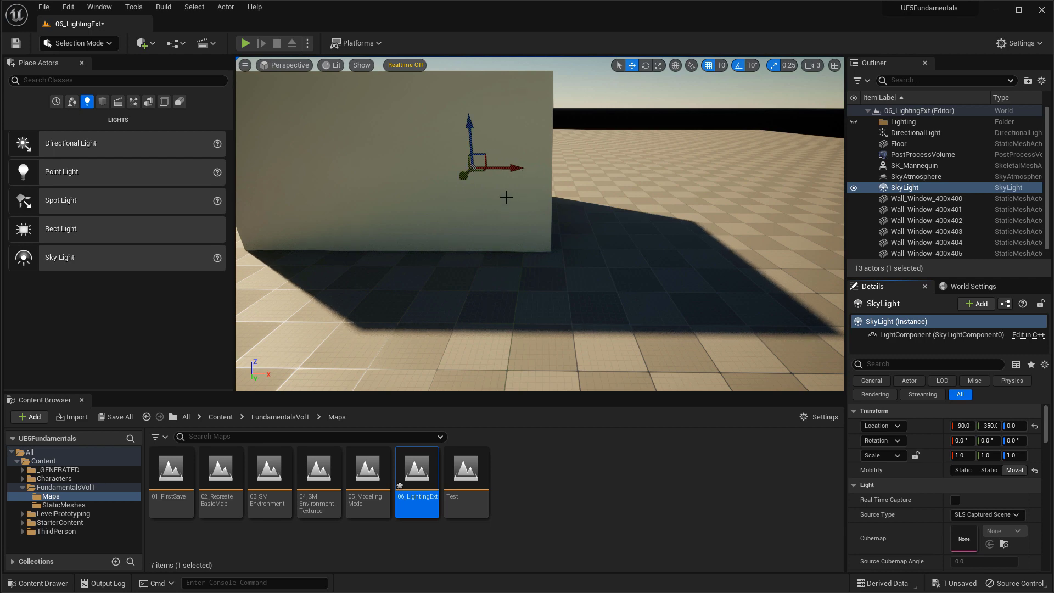
pyautogui.click(955, 499)
pyautogui.scroll(-2, 945, 472)
pyautogui.scroll(-1, 938, 449)
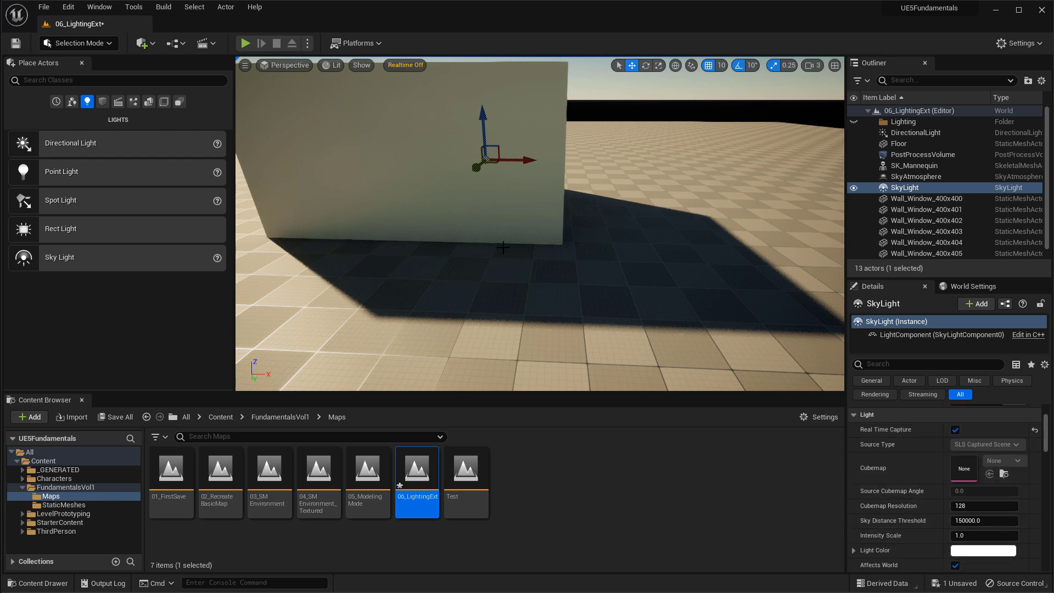
# - Try a sky light intensity scale of 2 and check the building's shadow
pyautogui.click(967, 535)
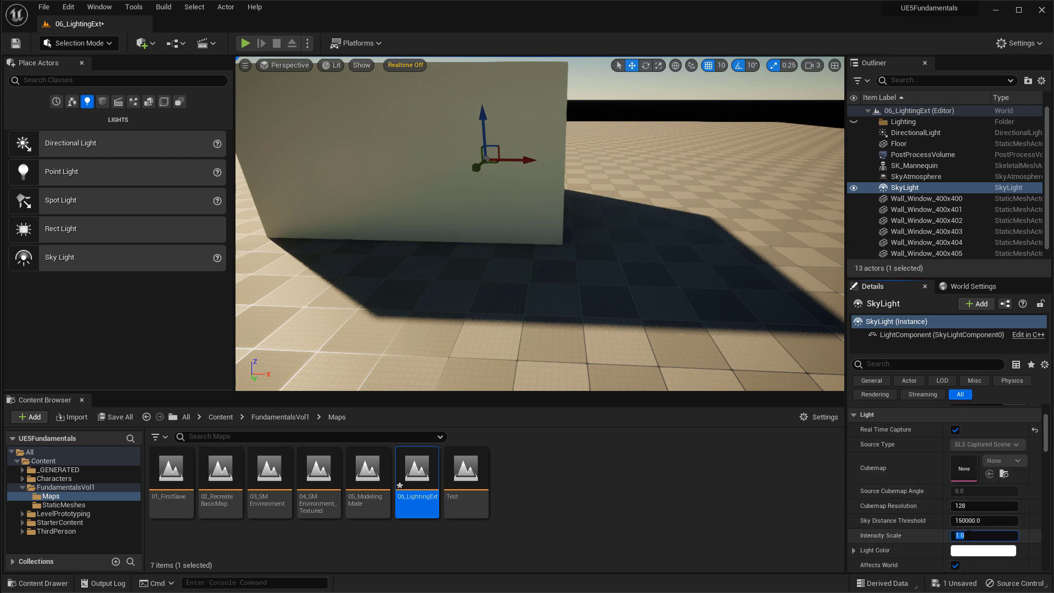
pyautogui.write('2')
pyautogui.press('Return')
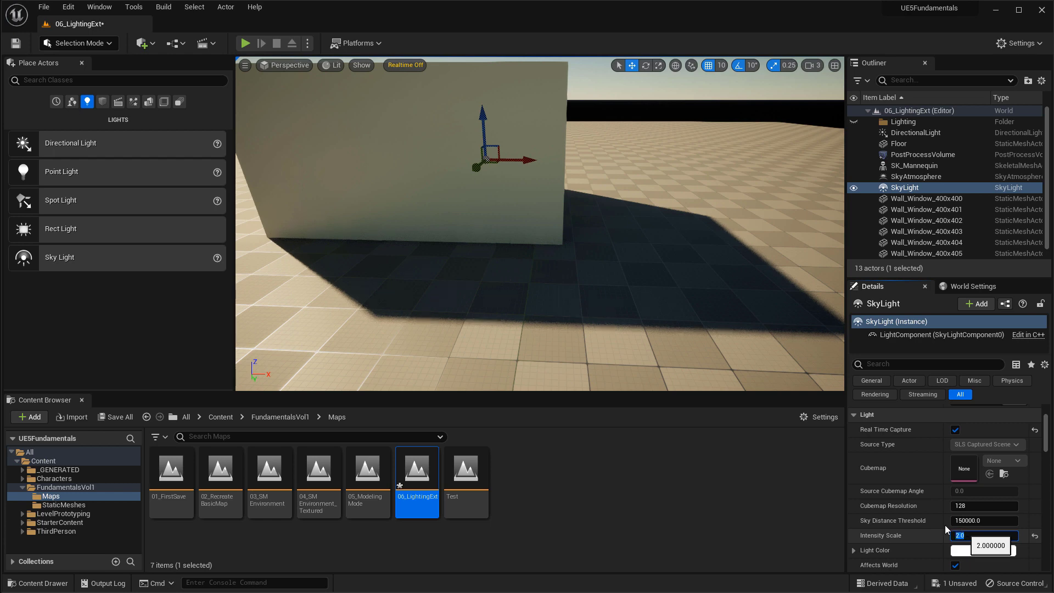
pyautogui.moveTo(631, 247)
pyautogui.mouseDown(button='right')
pyautogui.moveTo(645, 252)
pyautogui.moveTo(634, 249)
pyautogui.mouseUp(button='right')
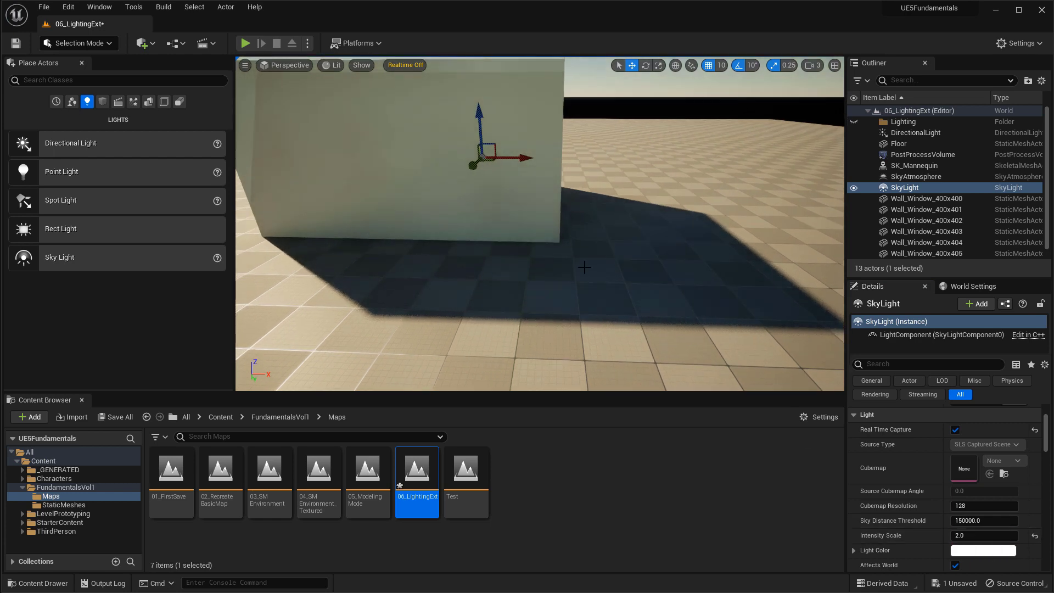
pyautogui.moveTo(412, 76); pyautogui.dragTo(410, 67, button='right')
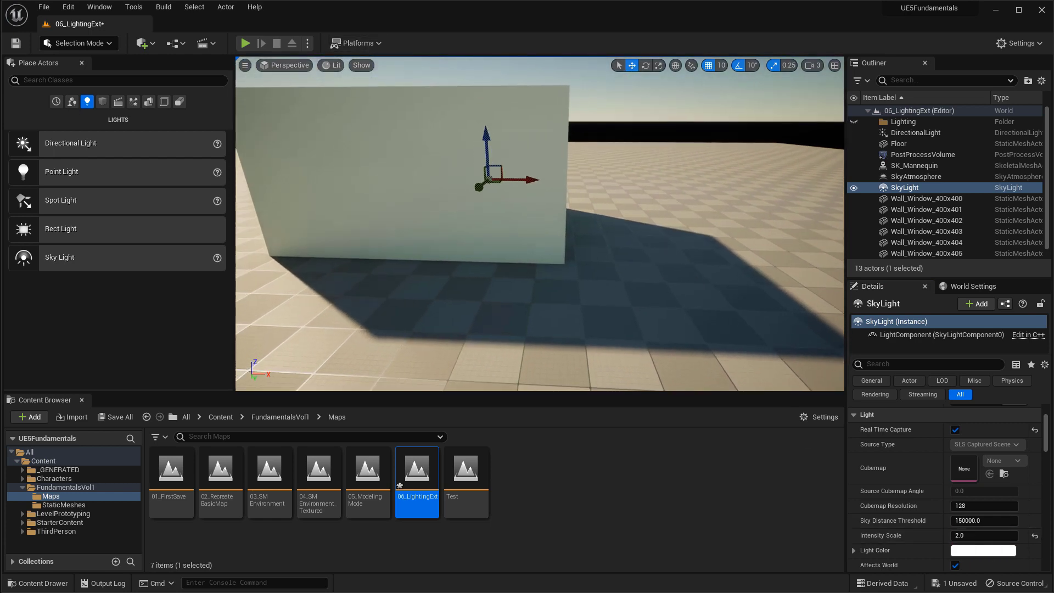
# - Try stronger sky light intensity scales of 3 and 5 and compare the brightness of the wall and shadow
pyautogui.click(962, 536)
pyautogui.write('3')
pyautogui.press('Return')
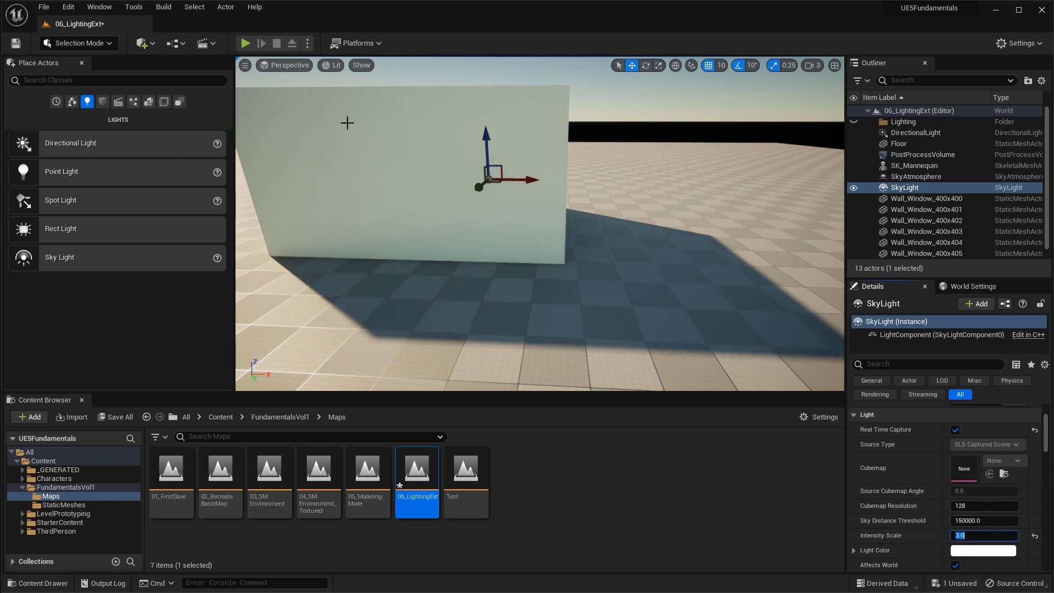
pyautogui.write('5')
pyautogui.moveTo(640, 293); pyautogui.dragTo(651, 329, button='right')
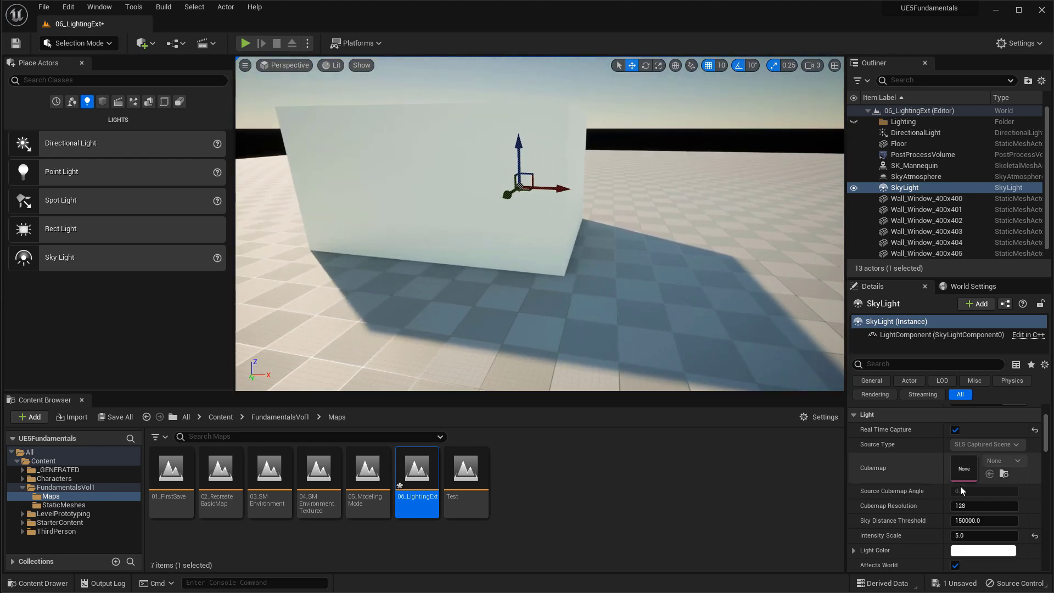
# - Bring the sky light's intensity scale back to 1, then lower it to 0.5
pyautogui.click(1013, 535)
pyautogui.write('1')
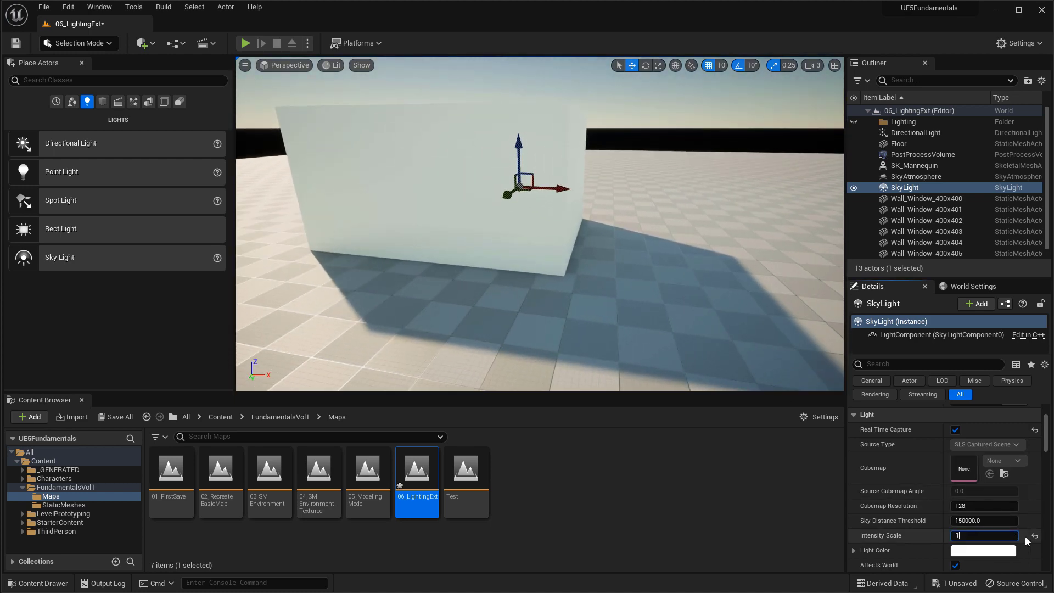
pyautogui.press('Return')
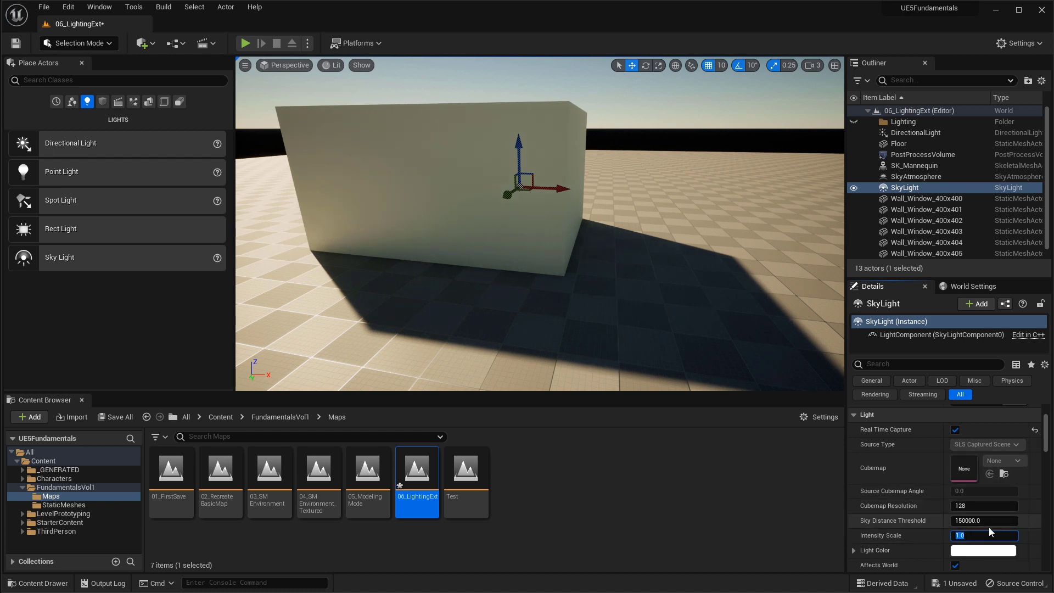
pyautogui.write('.5')
pyautogui.press('Return')
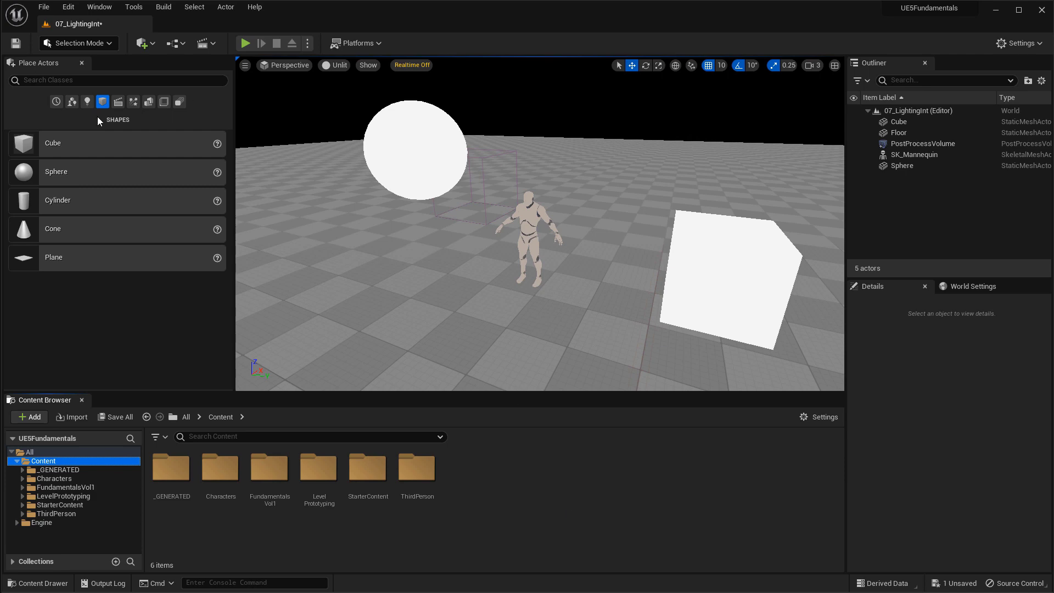
# - Place a Point Light near the sphere in the 07_LightingInt level and change the viewport shading from Unlit to Lit
pyautogui.click(88, 102)
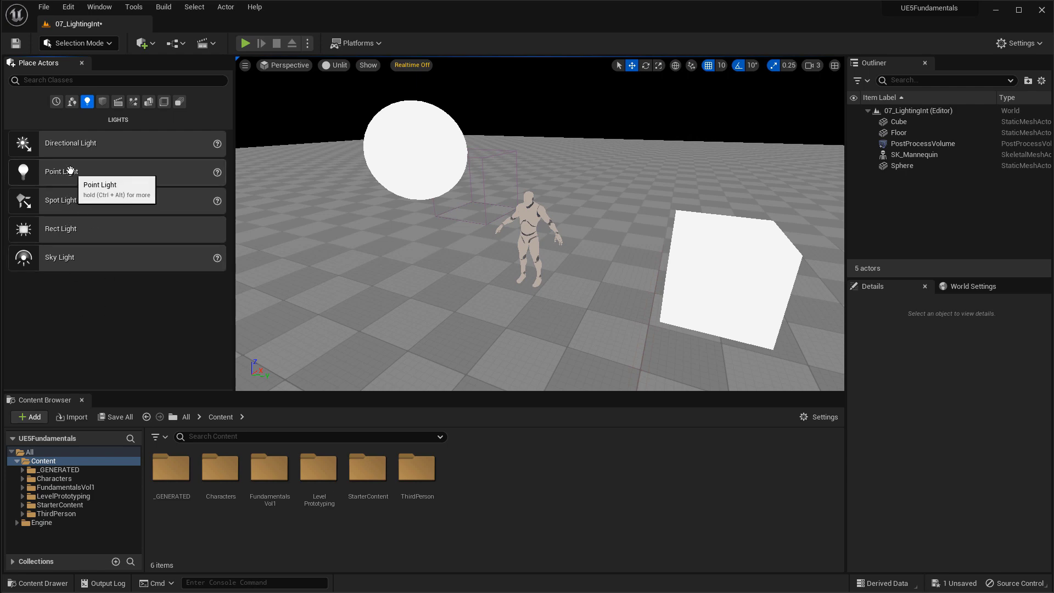
pyautogui.press('s')
pyautogui.moveTo(398, 263); pyautogui.dragTo(362, 263, button='right')
pyautogui.moveTo(82, 174); pyautogui.dragTo(418, 156)
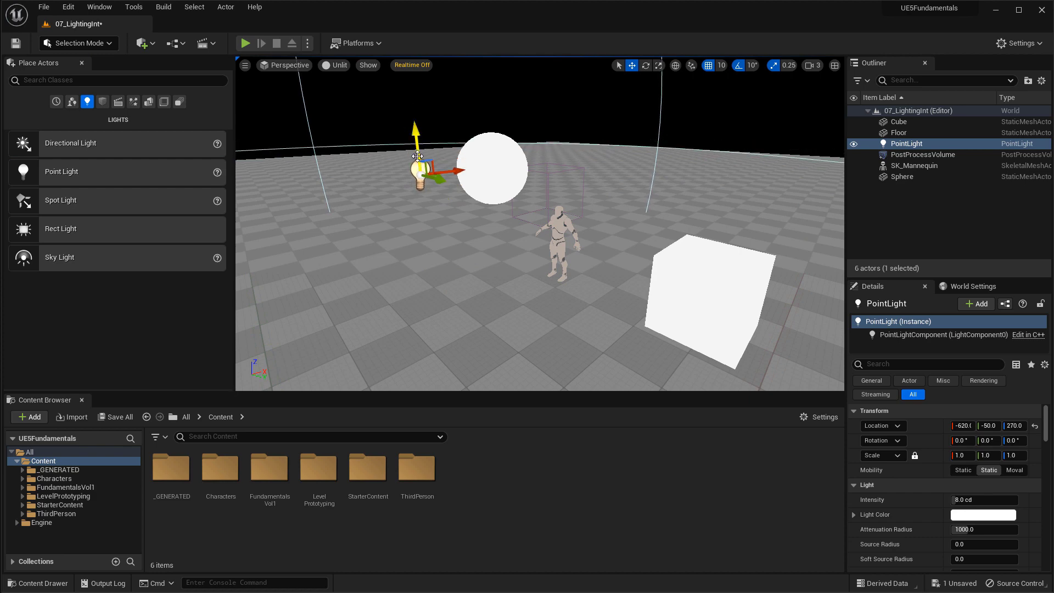
pyautogui.click(336, 65)
pyautogui.click(360, 96)
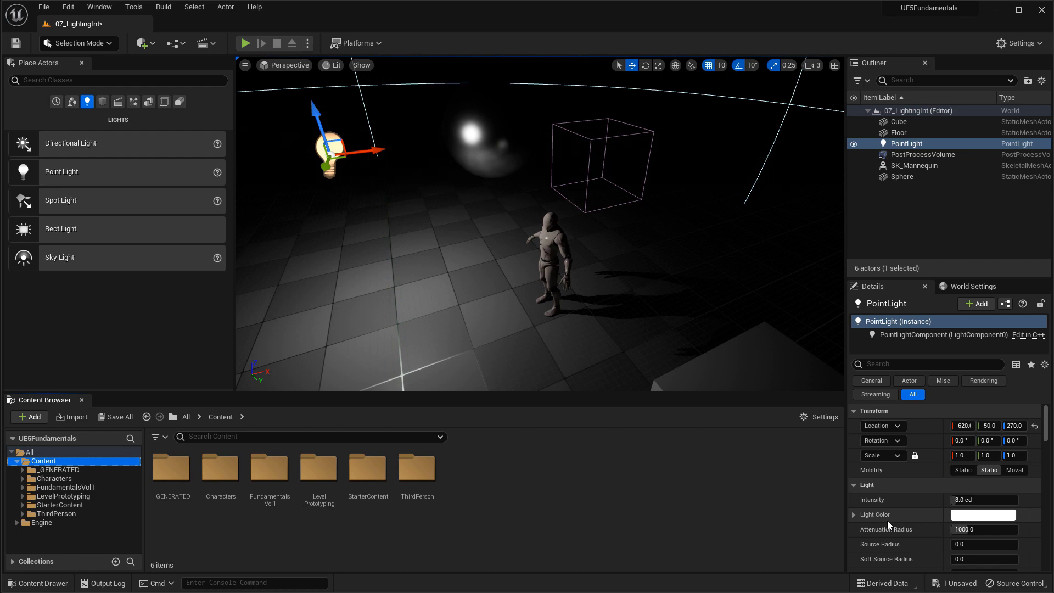
# - Make the point light movable and raise its intensity to about 45.68 cd
pyautogui.click(1014, 471)
pyautogui.scroll(-2, 865, 446)
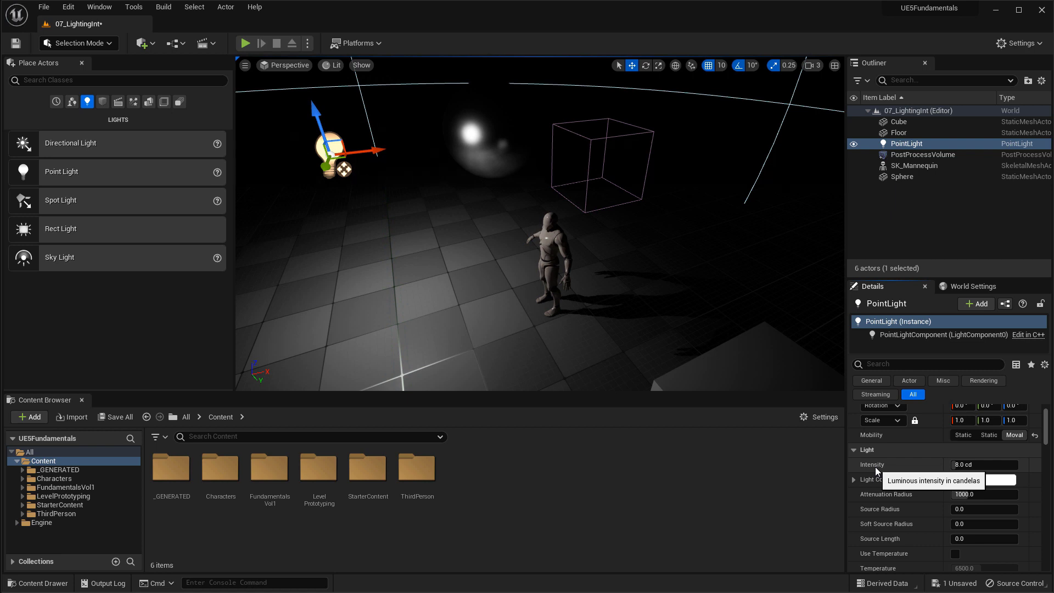
pyautogui.moveTo(982, 464)
pyautogui.mouseDown()
pyautogui.moveTo(1013, 465)
pyautogui.moveTo(965, 464)
pyautogui.mouseUp()
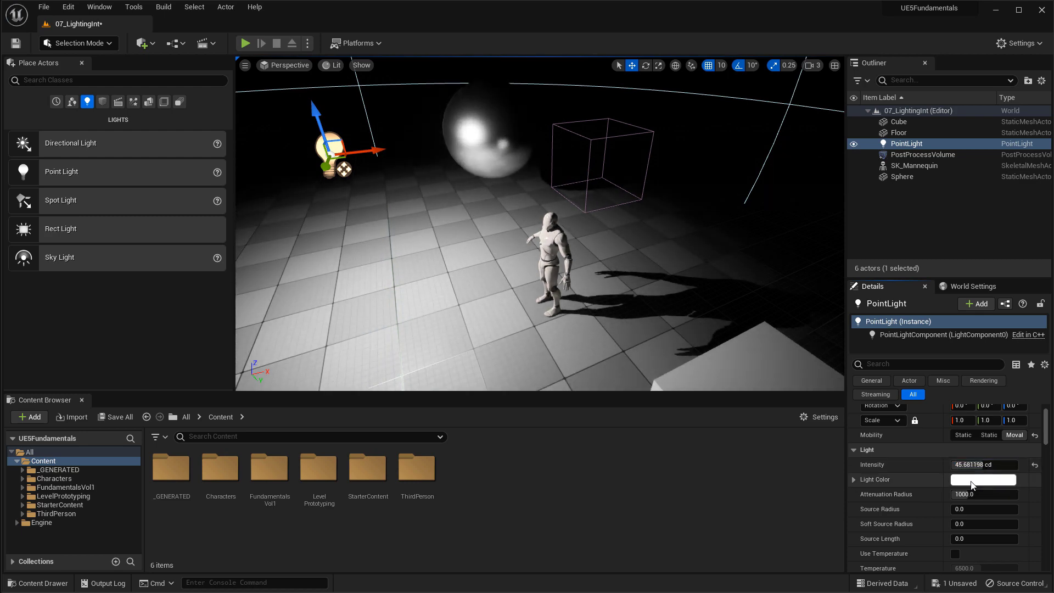
# - Tint the point light a pale yellow with hue about 61.4, saturation about 0.26 and value 1.0
pyautogui.click(972, 481)
pyautogui.moveTo(805, 425)
pyautogui.mouseDown()
pyautogui.moveTo(790, 417)
pyautogui.moveTo(800, 413)
pyautogui.moveTo(803, 433)
pyautogui.mouseUp()
pyautogui.moveTo(830, 331); pyautogui.dragTo(787, 212)
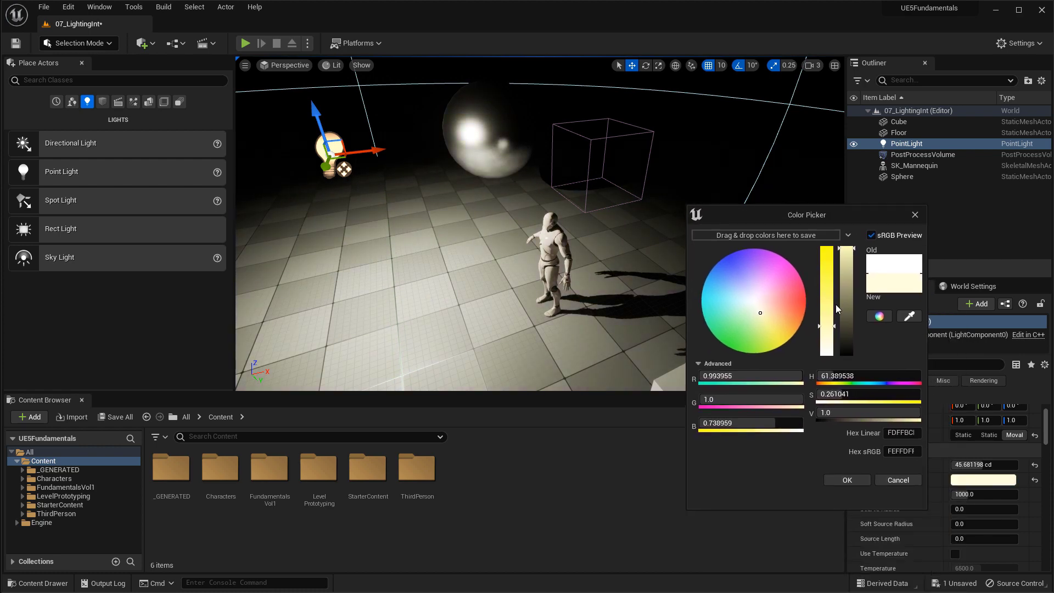
pyautogui.click(847, 481)
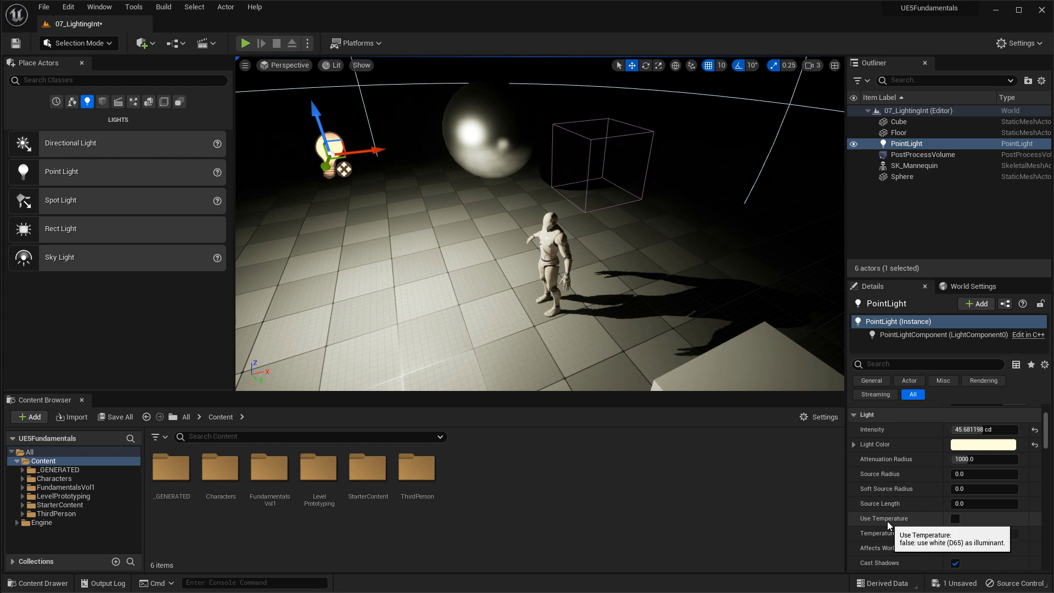
pyautogui.scroll(2, 887, 522)
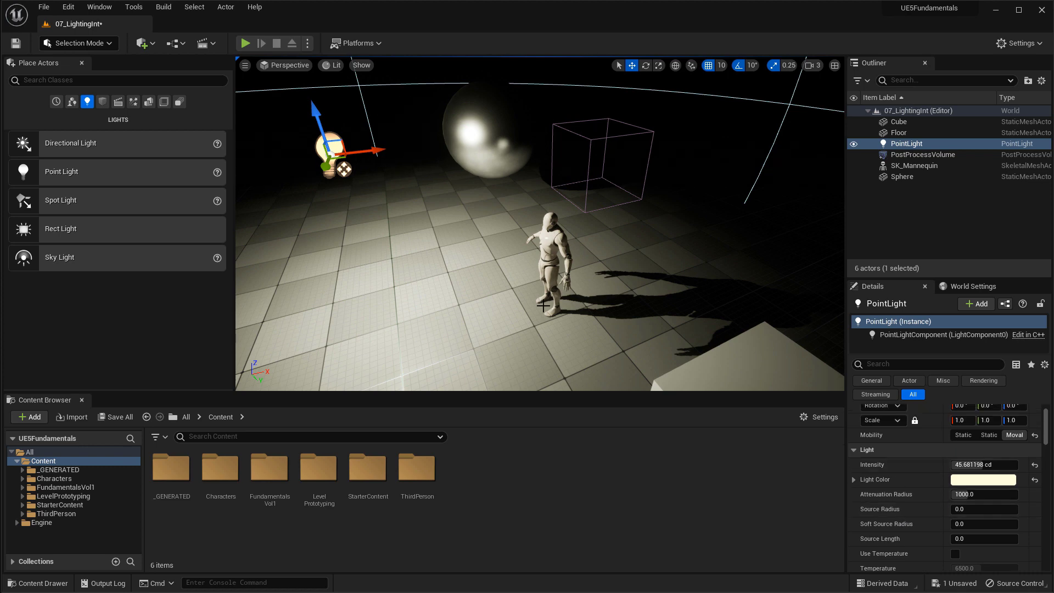
# - Vary the point light's attenuation radius between about 307 and 4422, ending at about 2243.8
pyautogui.scroll(-5, 473, 216)
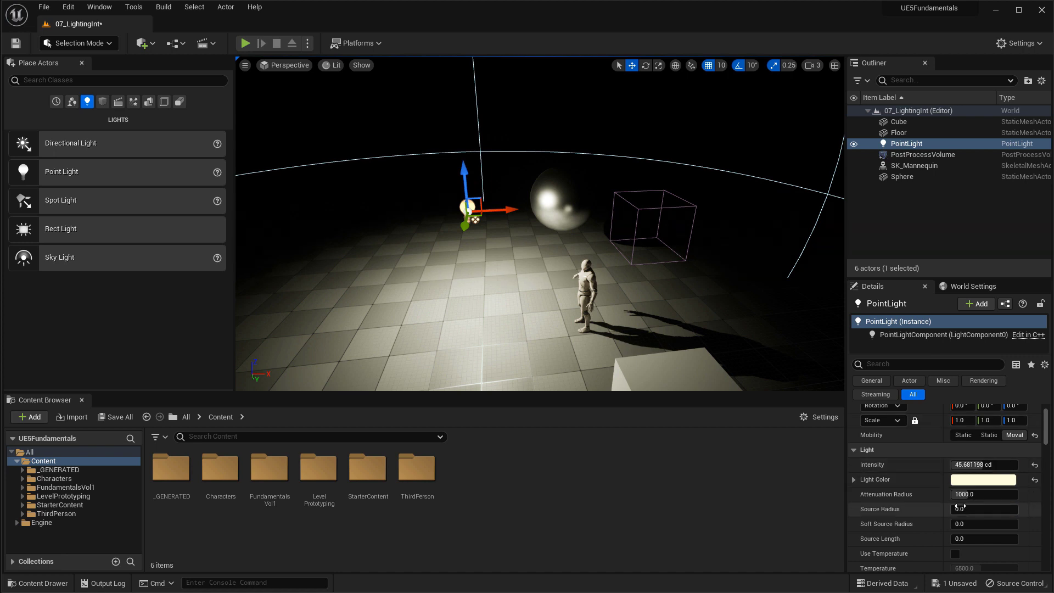
pyautogui.moveTo(966, 494)
pyautogui.mouseDown()
pyautogui.moveTo(1020, 494)
pyautogui.moveTo(948, 494)
pyautogui.moveTo(970, 494)
pyautogui.mouseUp()
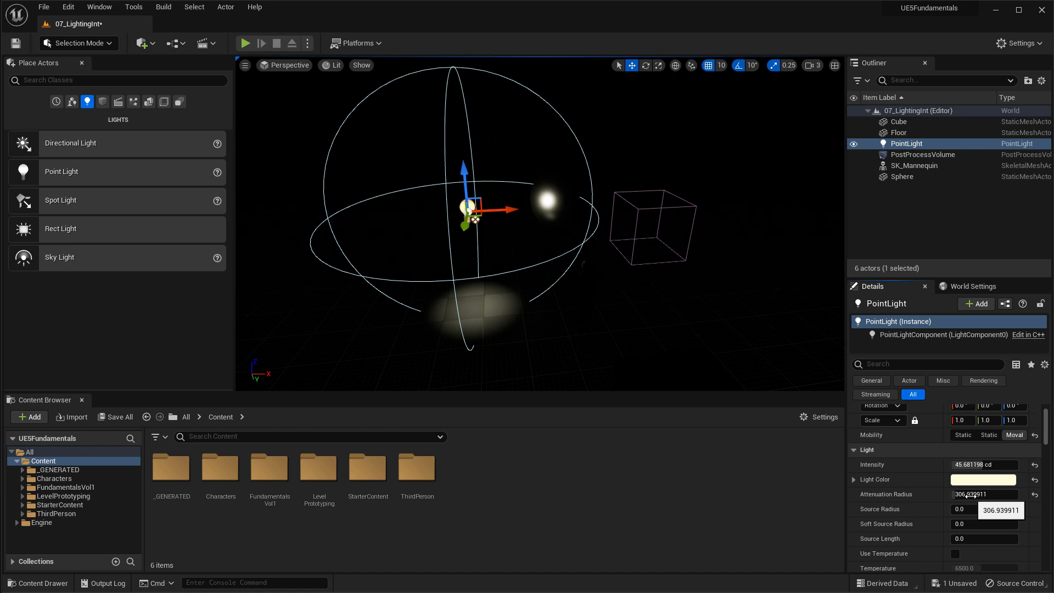
pyautogui.moveTo(969, 495); pyautogui.dragTo(1003, 495)
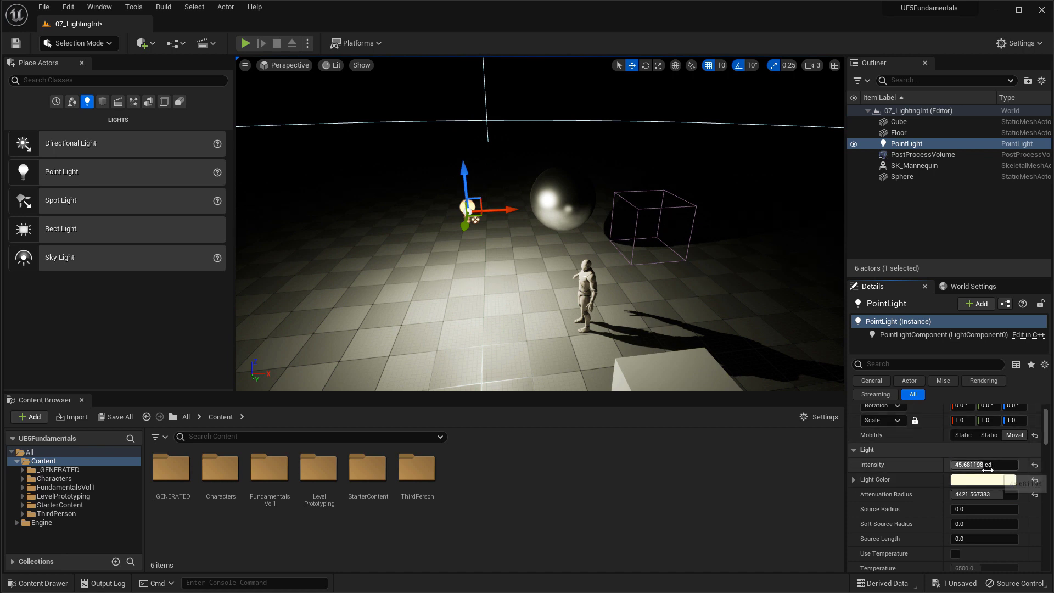
pyautogui.moveTo(989, 494)
pyautogui.mouseDown()
pyautogui.moveTo(935, 494)
pyautogui.moveTo(989, 495)
pyautogui.mouseUp()
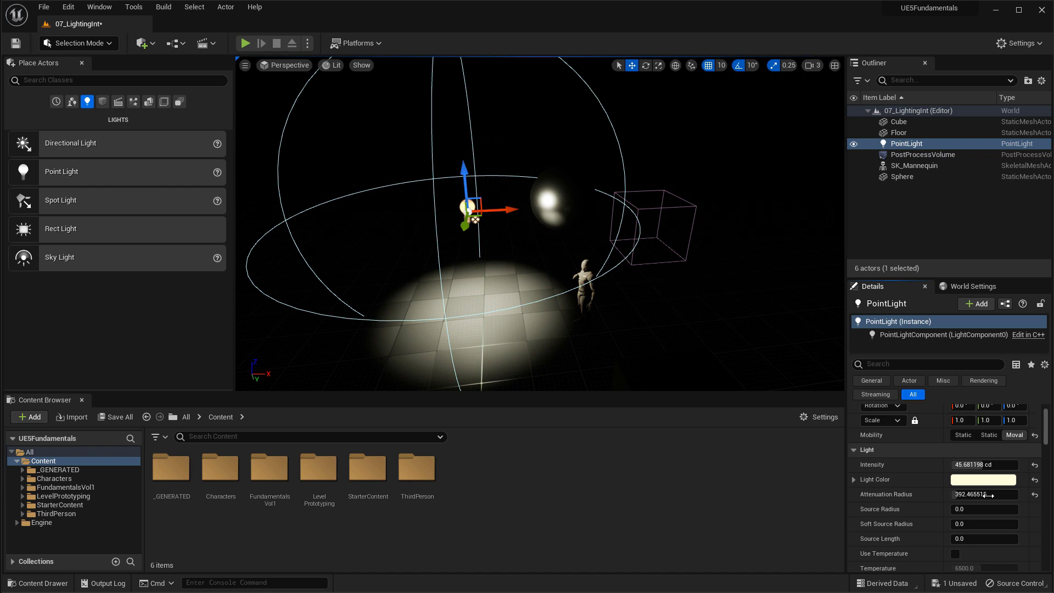
pyautogui.moveTo(989, 495); pyautogui.dragTo(1010, 495)
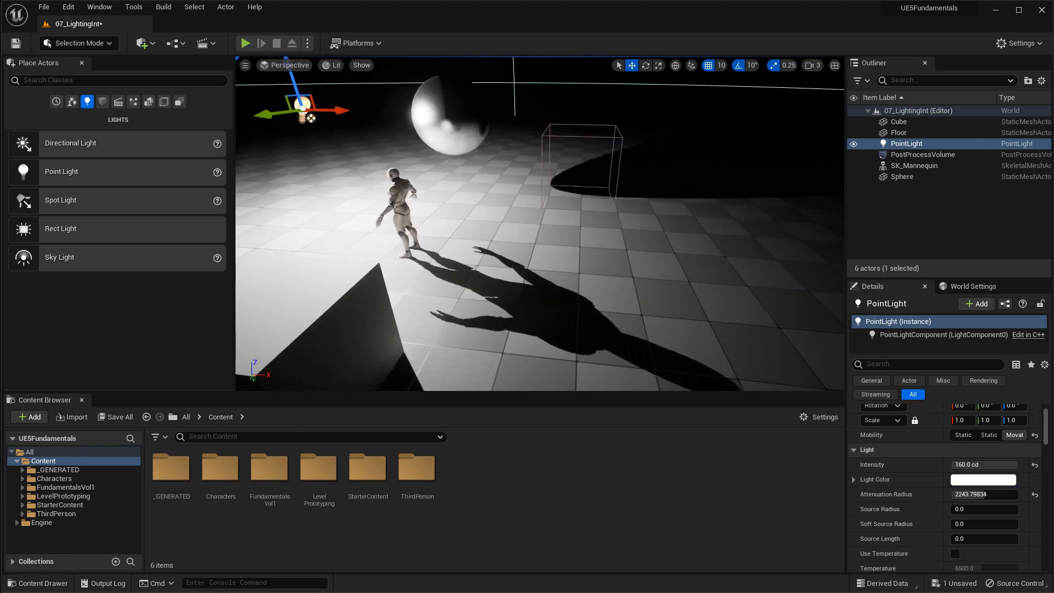
# - Raise the point light's source radius to about 7.26 to soften the mannequin's shadow, and remove the point light from the level
pyautogui.moveTo(668, 297); pyautogui.dragTo(494, 241)
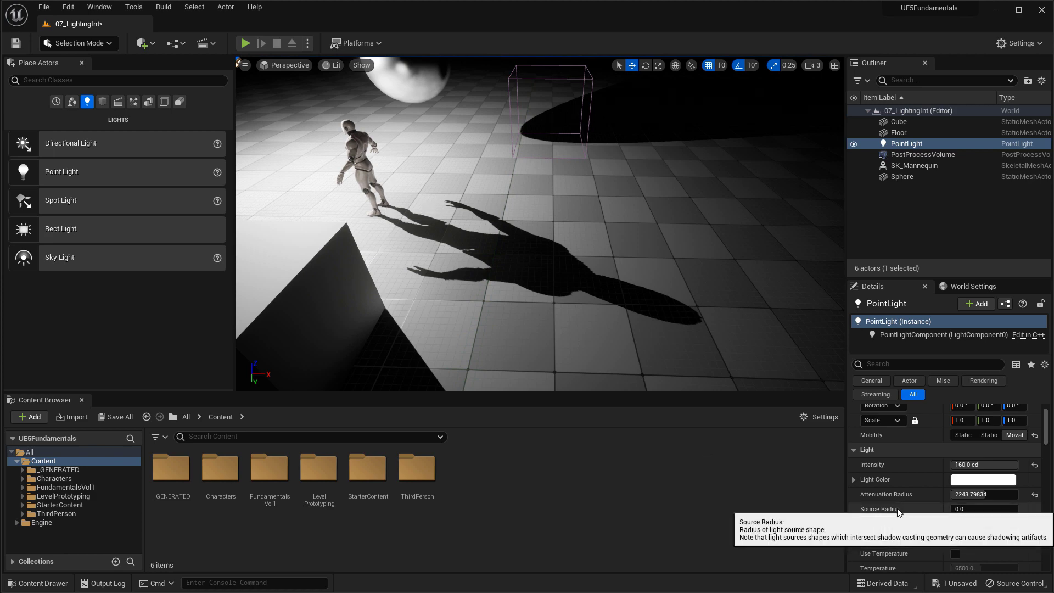
pyautogui.moveTo(960, 508); pyautogui.dragTo(983, 509)
pyautogui.moveTo(540, 224); pyautogui.dragTo(552, 237, button='right')
pyautogui.scroll(-3, 489, 332)
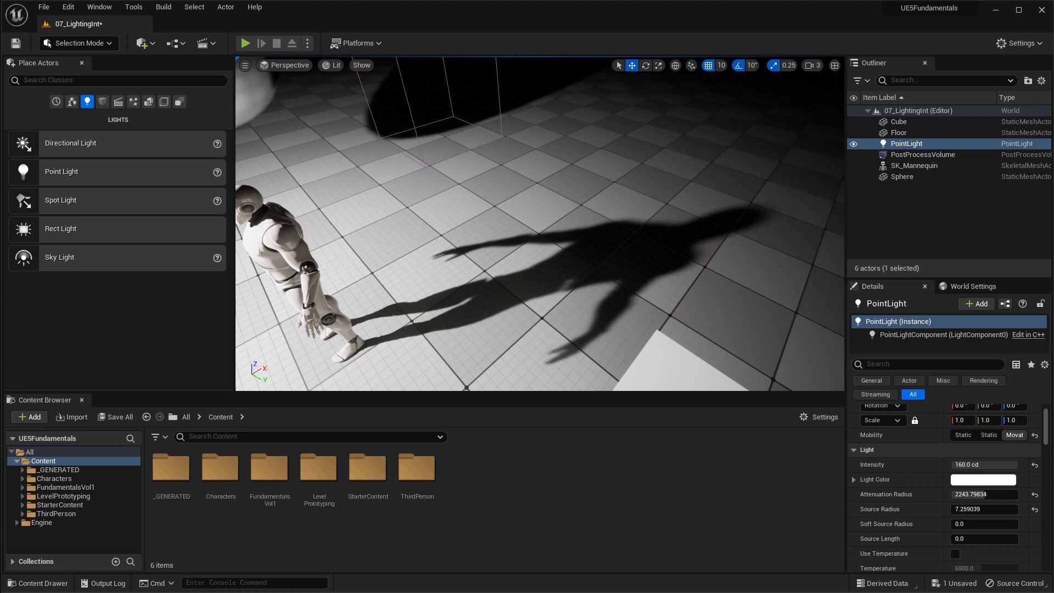
pyautogui.hotkey('ctrl', 'z')
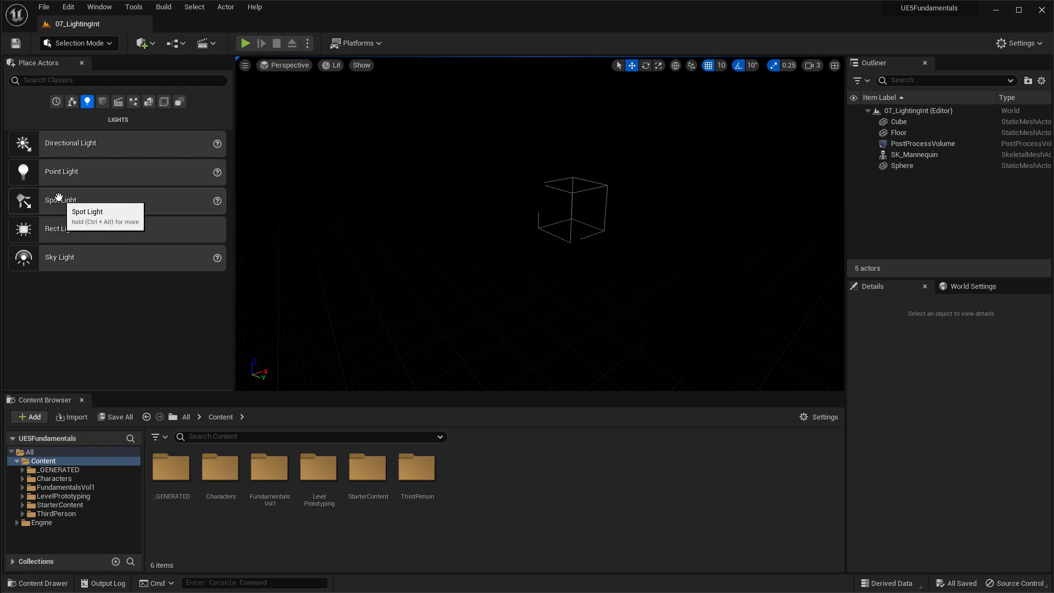
# - Place a Spot Light in the level, above the floor near the sphere
pyautogui.moveTo(55, 201); pyautogui.dragTo(558, 137)
pyautogui.scroll(-4, 558, 137)
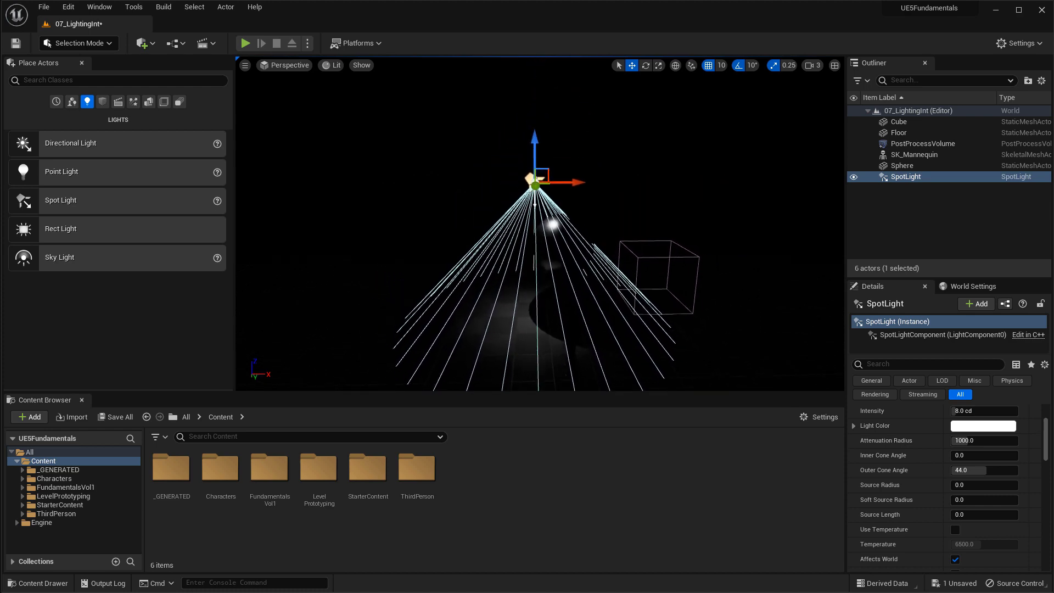
pyautogui.moveTo(501, 125); pyautogui.dragTo(637, 210, button='right')
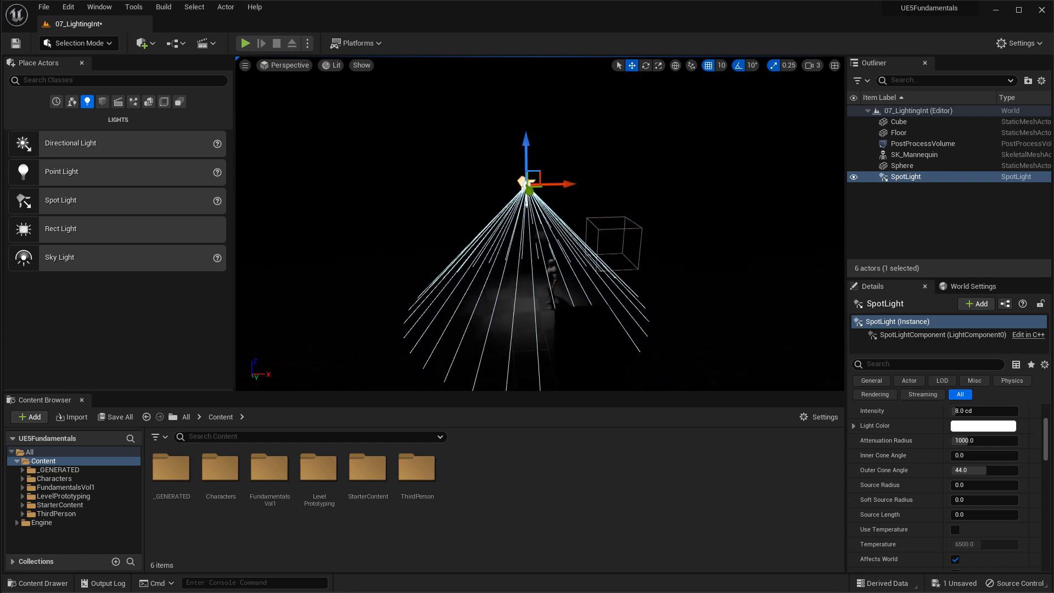
# - Pitch the spot light to -40° and move it away from the mannequin to location -920, 40, 440
pyautogui.press('e')
pyautogui.moveTo(566, 164); pyautogui.dragTo(336, 159)
pyautogui.press('w')
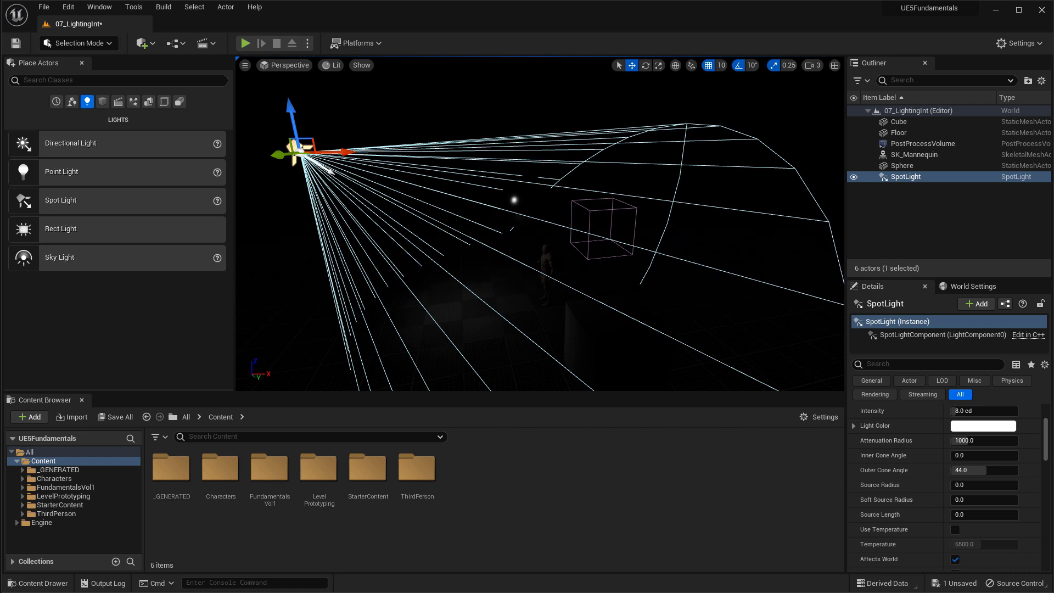
# - Raise the spot light's intensity to 160 cd
pyautogui.scroll(3, 938, 476)
pyautogui.scroll(-1, 923, 501)
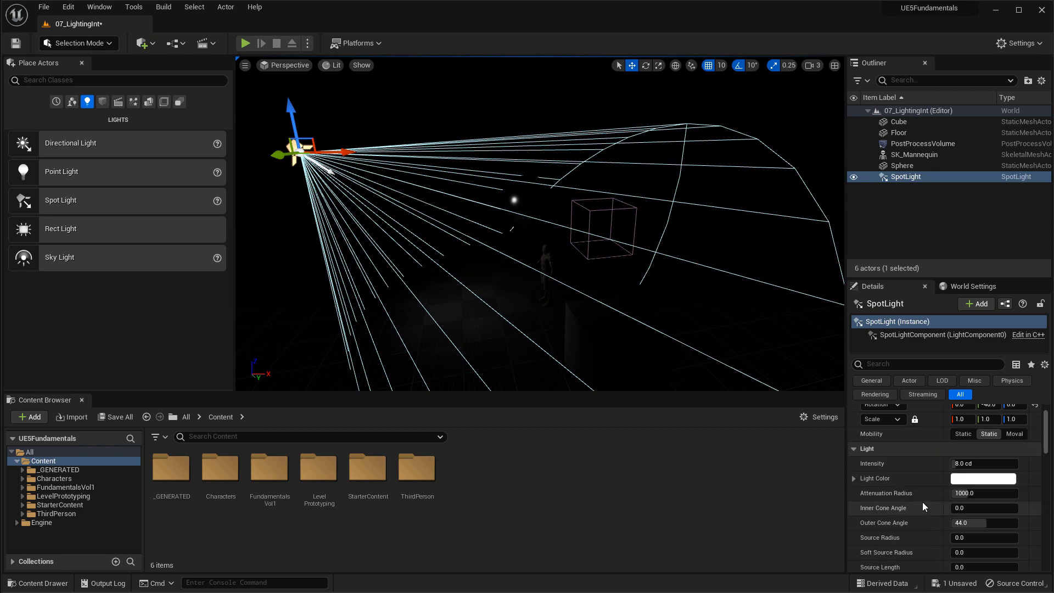
pyautogui.scroll(1, 923, 505)
pyautogui.moveTo(540, 224); pyautogui.dragTo(511, 258, button='right')
pyautogui.moveTo(966, 499); pyautogui.dragTo(996, 500)
pyautogui.moveTo(526, 230); pyautogui.dragTo(540, 222, button='right')
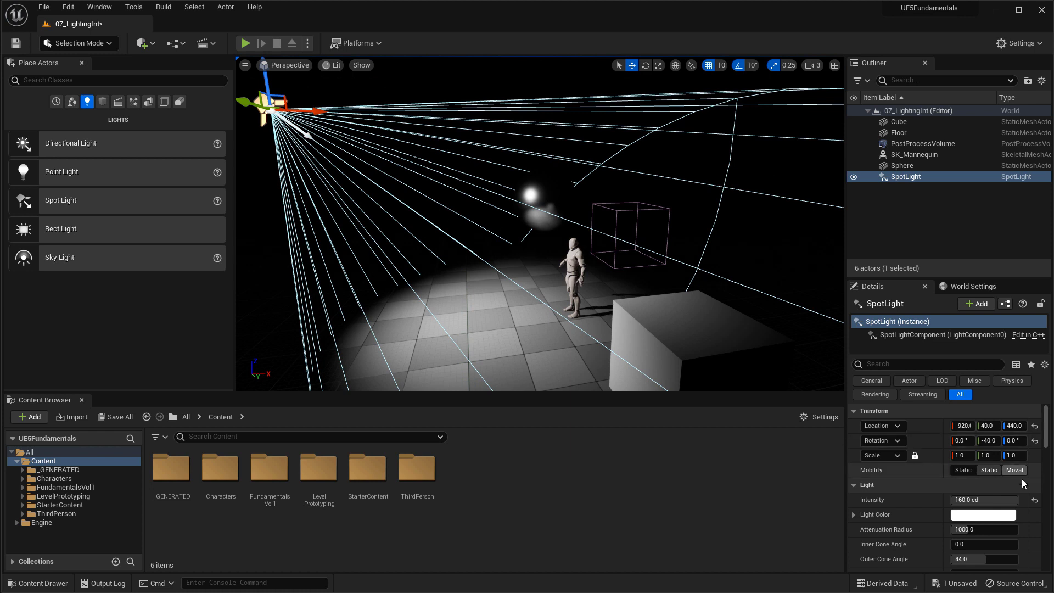
# - Set the spot light's outer cone angle to about 53.46 and its inner cone angle to about 27.54
pyautogui.scroll(-3, 1026, 483)
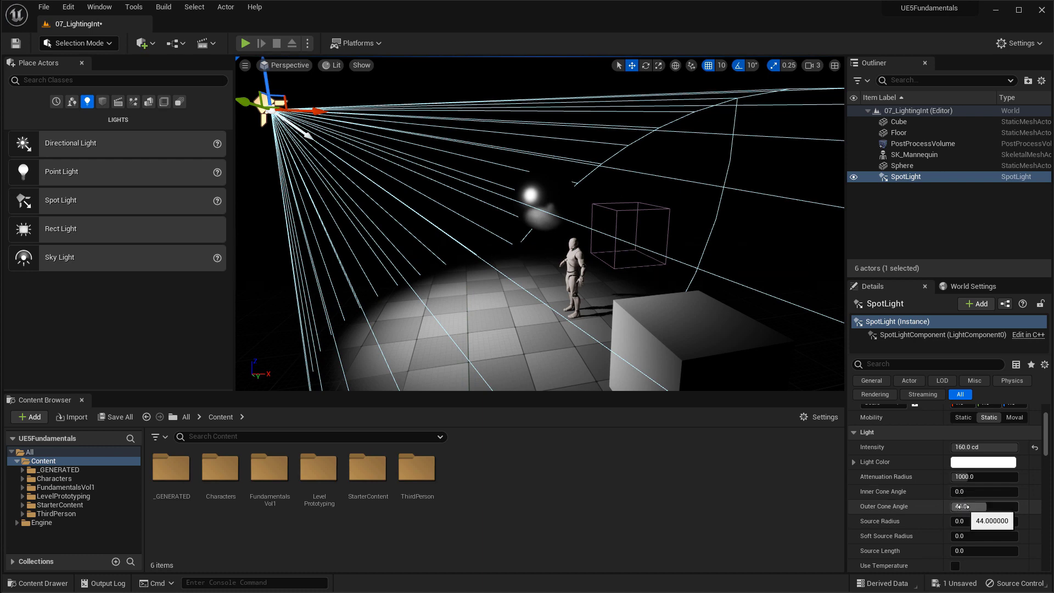
pyautogui.moveTo(963, 507); pyautogui.dragTo(979, 491)
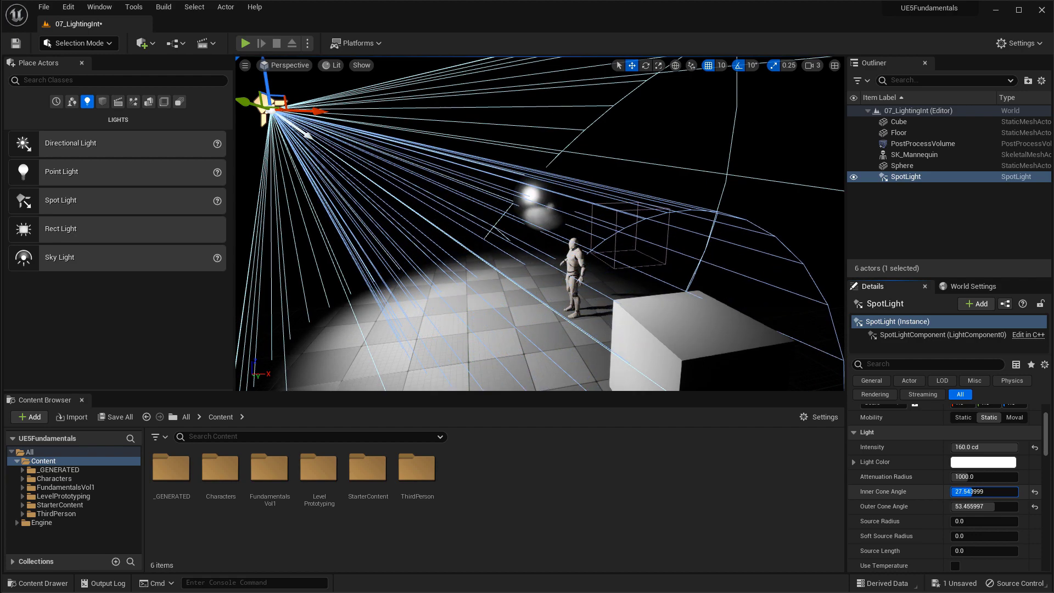
pyautogui.moveTo(589, 323); pyautogui.dragTo(580, 343, button='right')
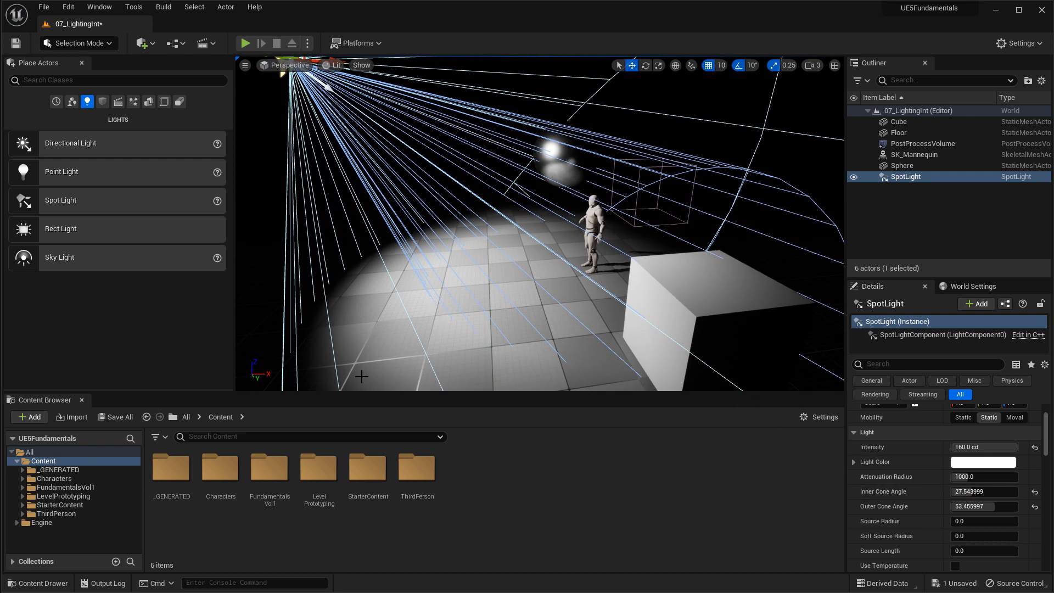
pyautogui.moveTo(500, 309); pyautogui.dragTo(497, 291, button='right')
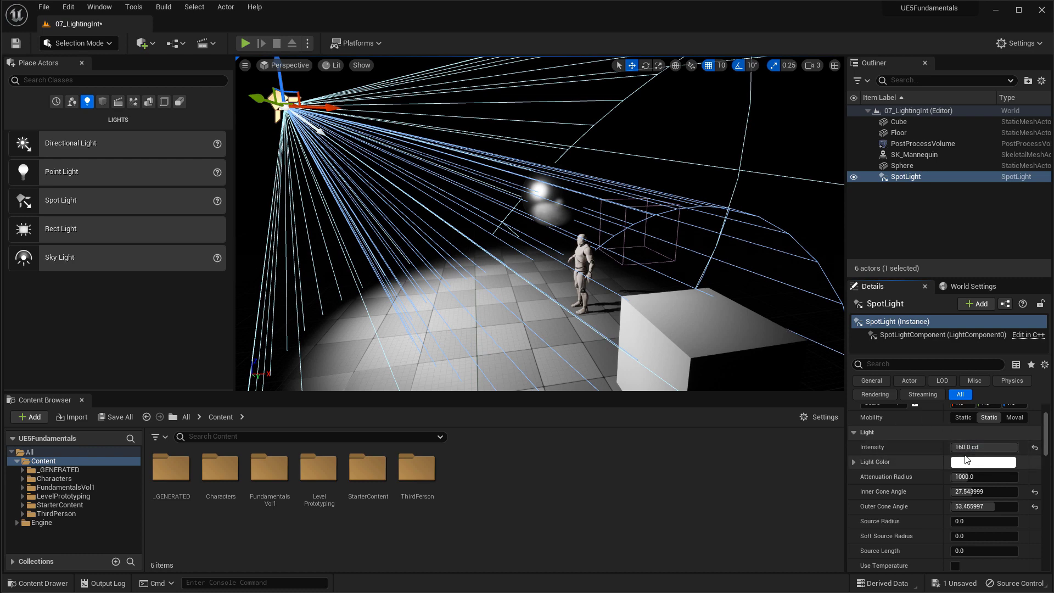
# - Set the spot light's intensity to 200 cd
pyautogui.moveTo(973, 446); pyautogui.dragTo(973, 443)
pyautogui.click(975, 443)
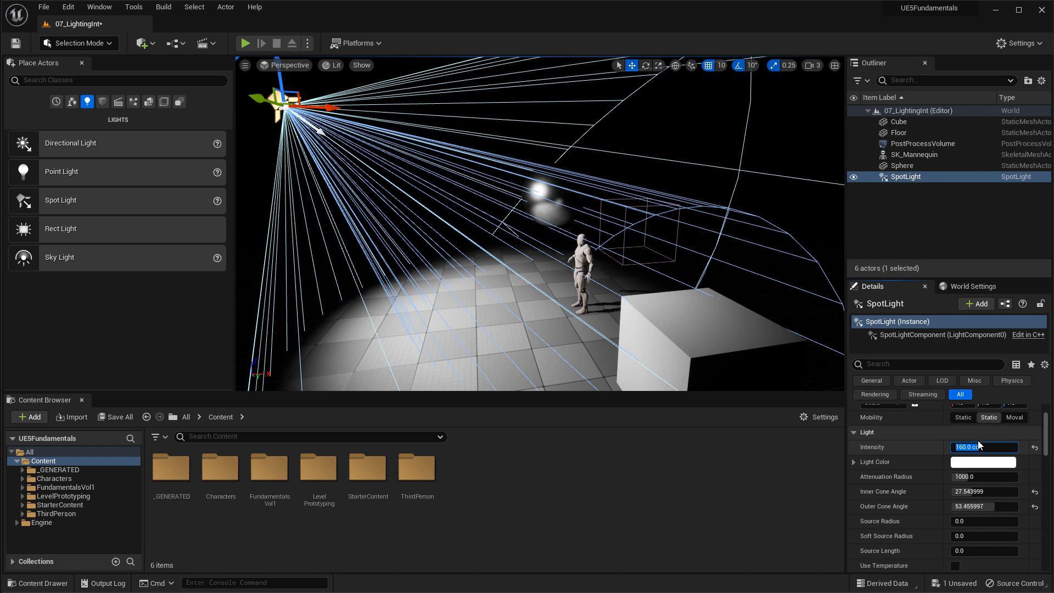
pyautogui.write('200')
pyautogui.press('Return')
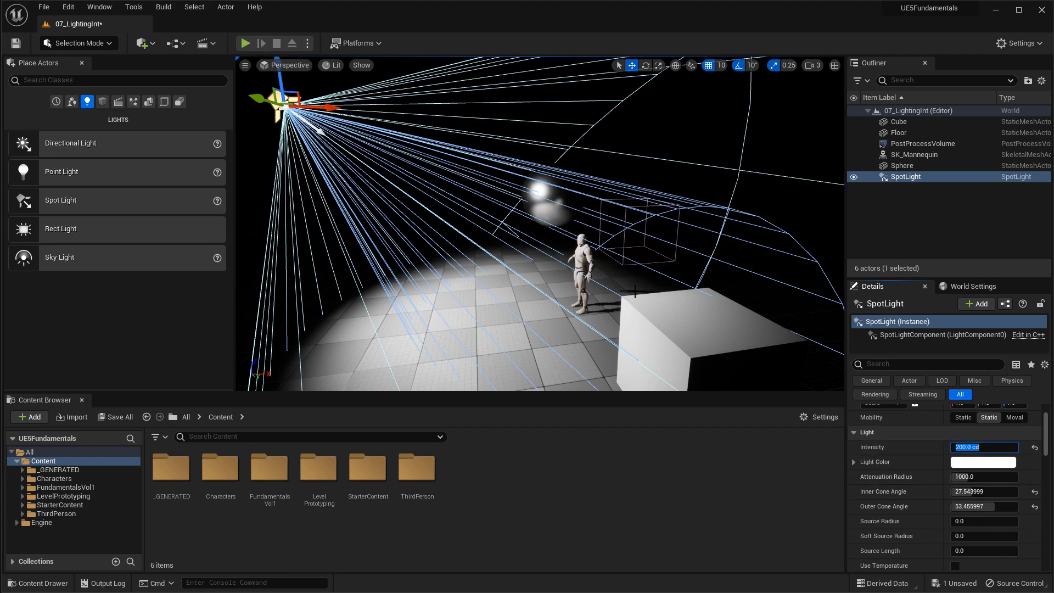
pyautogui.moveTo(635, 291); pyautogui.dragTo(596, 303, button='right')
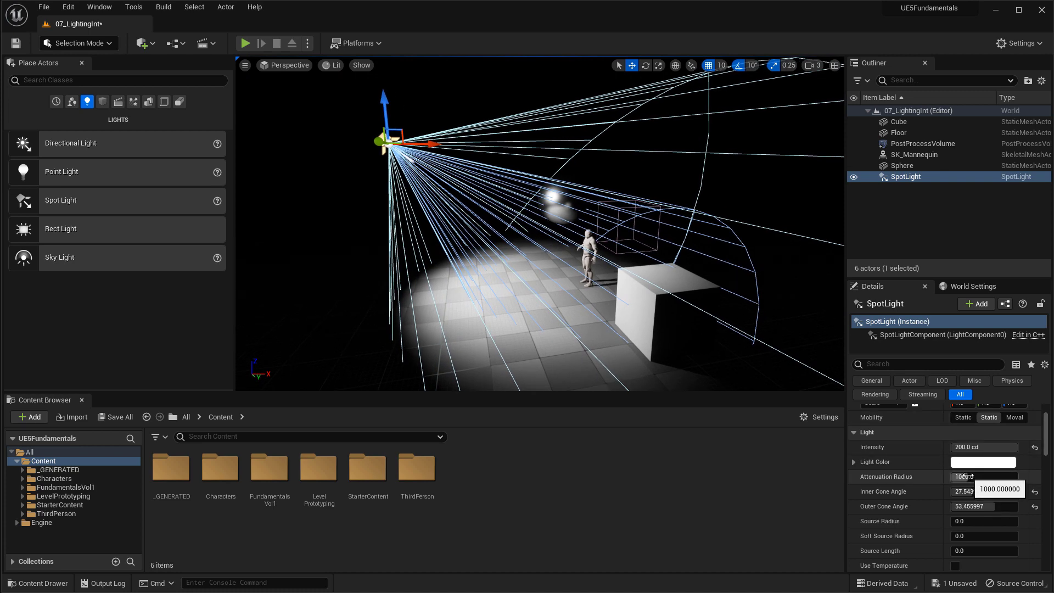
# - Adjust the spot light's attenuation radius to about 1885.4 and its source radius to about 16.48
pyautogui.moveTo(967, 476); pyautogui.dragTo(1024, 475)
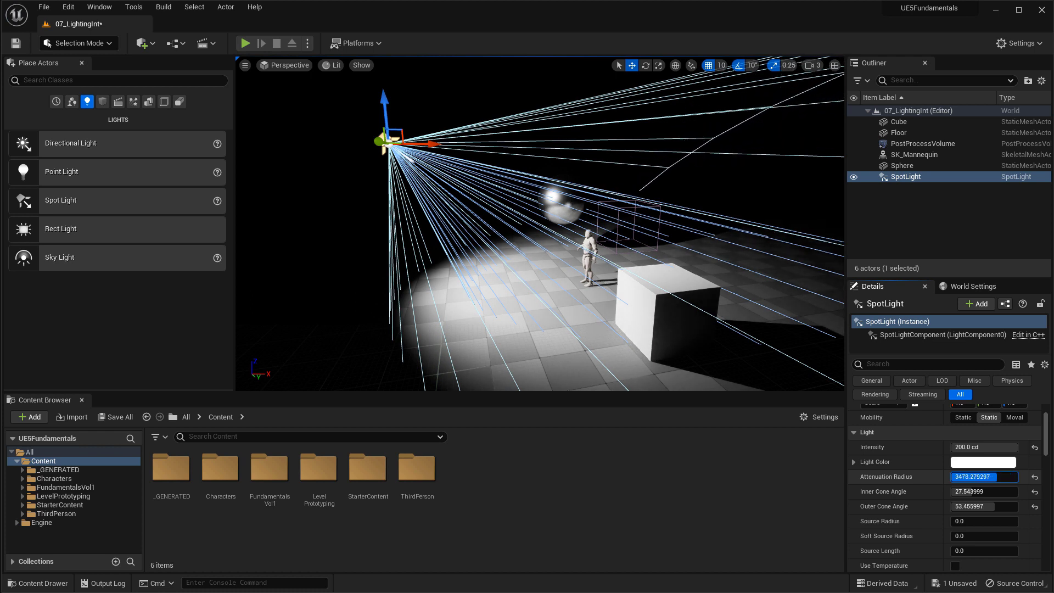
pyautogui.moveTo(988, 477); pyautogui.dragTo(947, 476)
pyautogui.moveTo(810, 344); pyautogui.dragTo(726, 275, button='right')
pyautogui.moveTo(999, 479)
pyautogui.mouseDown()
pyautogui.moveTo(953, 478)
pyautogui.moveTo(987, 478)
pyautogui.mouseUp()
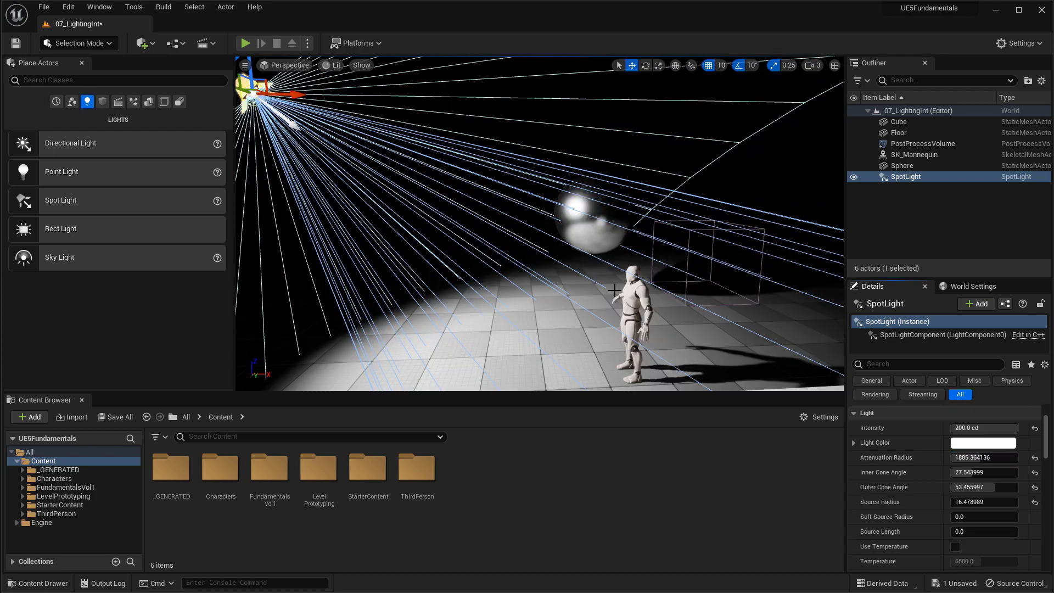
pyautogui.scroll(-6, 614, 290)
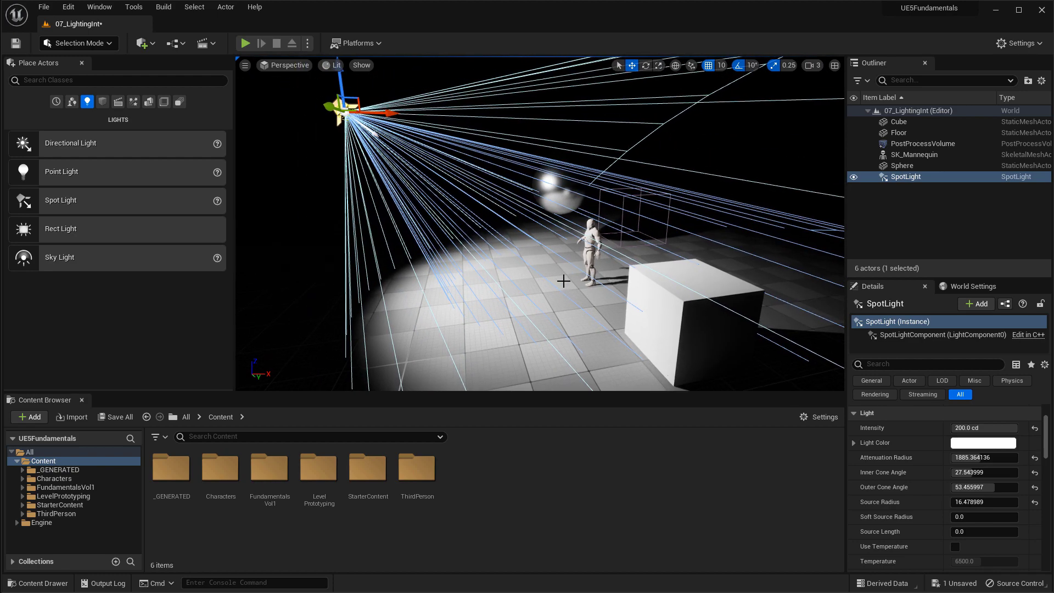
# - Delete the spot light and save the level
pyautogui.press('Delete')
pyautogui.moveTo(631, 307)
pyautogui.mouseDown(button='right')
pyautogui.moveTo(641, 308)
pyautogui.moveTo(621, 294)
pyautogui.mouseUp(button='right')
pyautogui.hotkey('ctrl', 's')
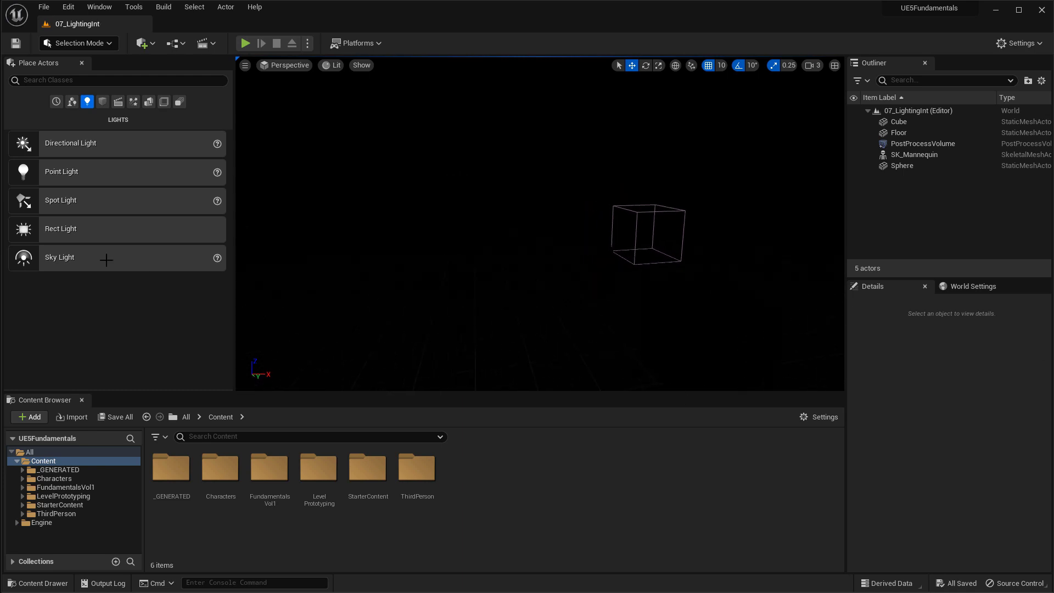
# - Place a Rect Light on the floor in front of the mannequin and frame it in the viewport
pyautogui.moveTo(63, 230); pyautogui.dragTo(532, 298)
pyautogui.press('f')
pyautogui.press('s')
pyautogui.moveTo(602, 291)
pyautogui.mouseDown(button='right')
pyautogui.moveTo(590, 290)
pyautogui.moveTo(602, 291)
pyautogui.mouseUp(button='right')
pyautogui.press('w')
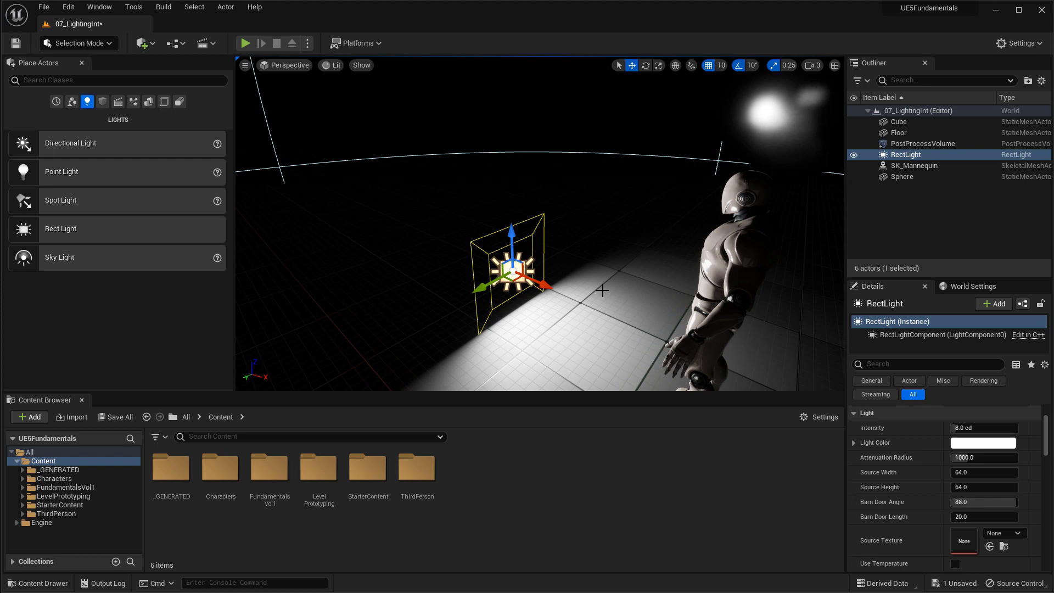
# - Raise the rect light above the mannequin's height, tilt it by -40°, and move it farther up and away from the mannequin
pyautogui.moveTo(511, 230); pyautogui.dragTo(539, 97)
pyautogui.press('f')
pyautogui.moveTo(539, 97); pyautogui.dragTo(565, 98, button='right')
pyautogui.press('a')
pyautogui.press('e')
pyautogui.moveTo(589, 137); pyautogui.dragTo(576, 177)
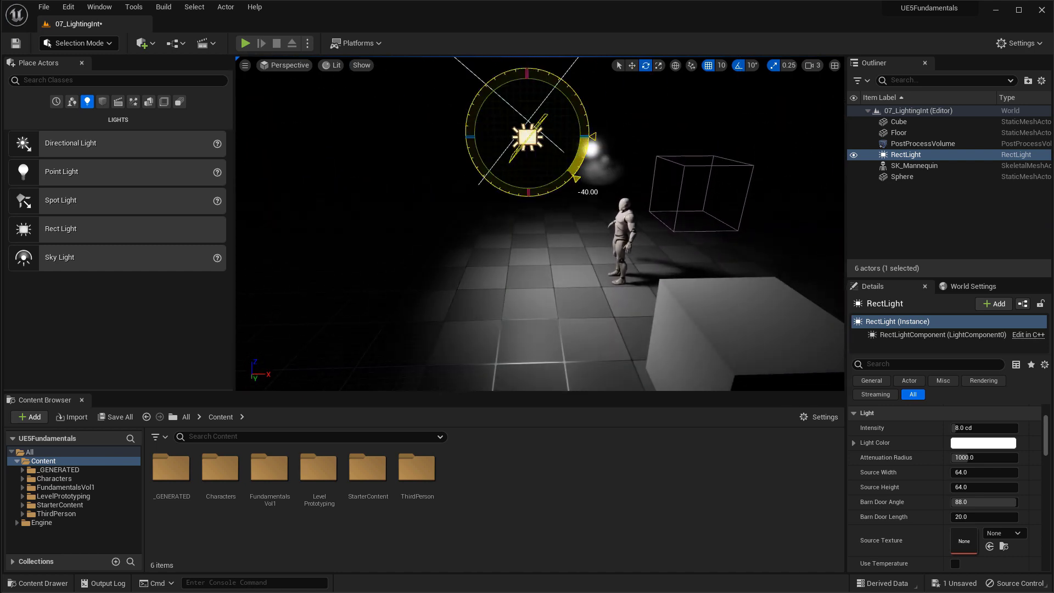
pyautogui.press('w')
pyautogui.moveTo(528, 135); pyautogui.dragTo(468, 120)
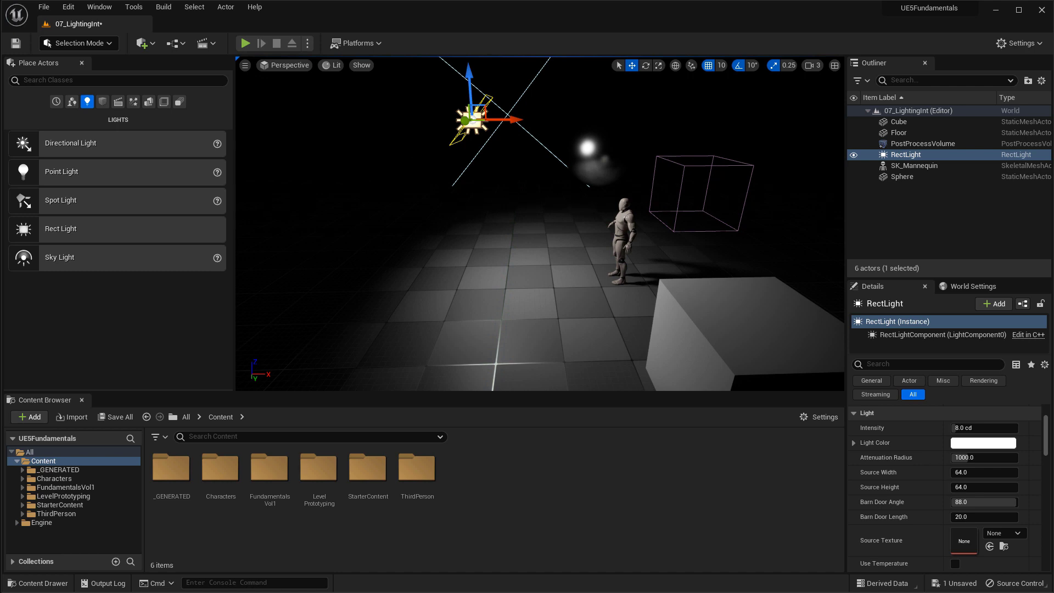
# - Examine the mannequin's shadow and raise the rect light's intensity to about 55.02 cd
pyautogui.moveTo(541, 224); pyautogui.dragTo(371, 202, button='right')
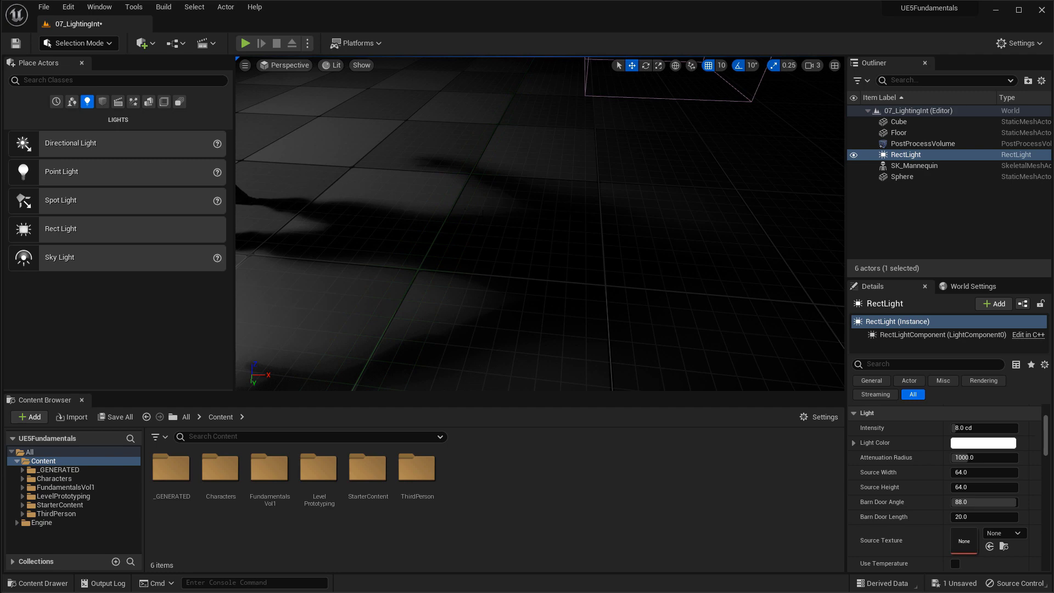
pyautogui.moveTo(482, 211); pyautogui.dragTo(507, 221, button='right')
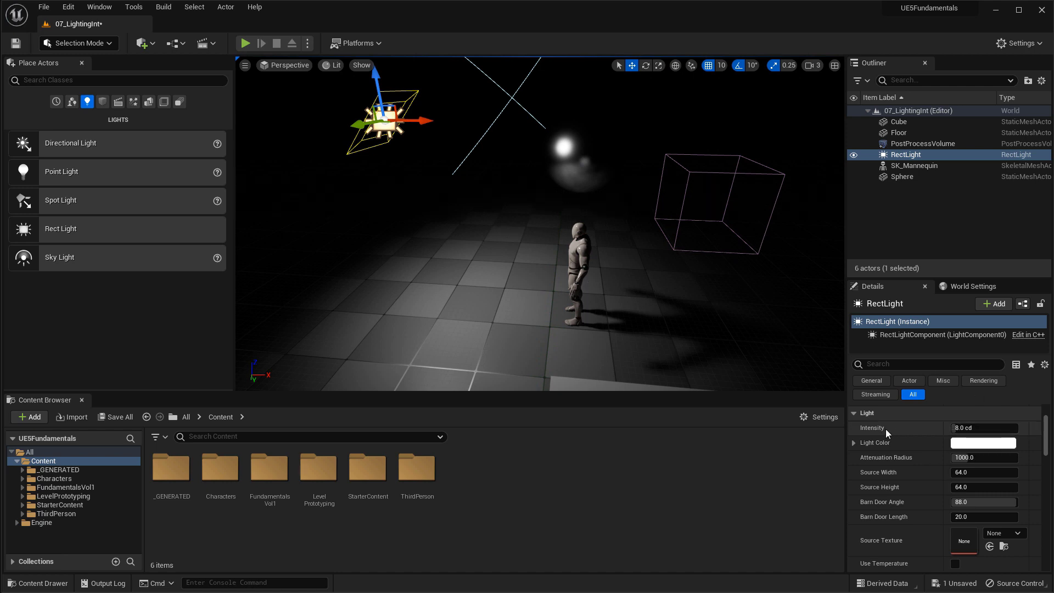
pyautogui.moveTo(966, 427); pyautogui.dragTo(1021, 428)
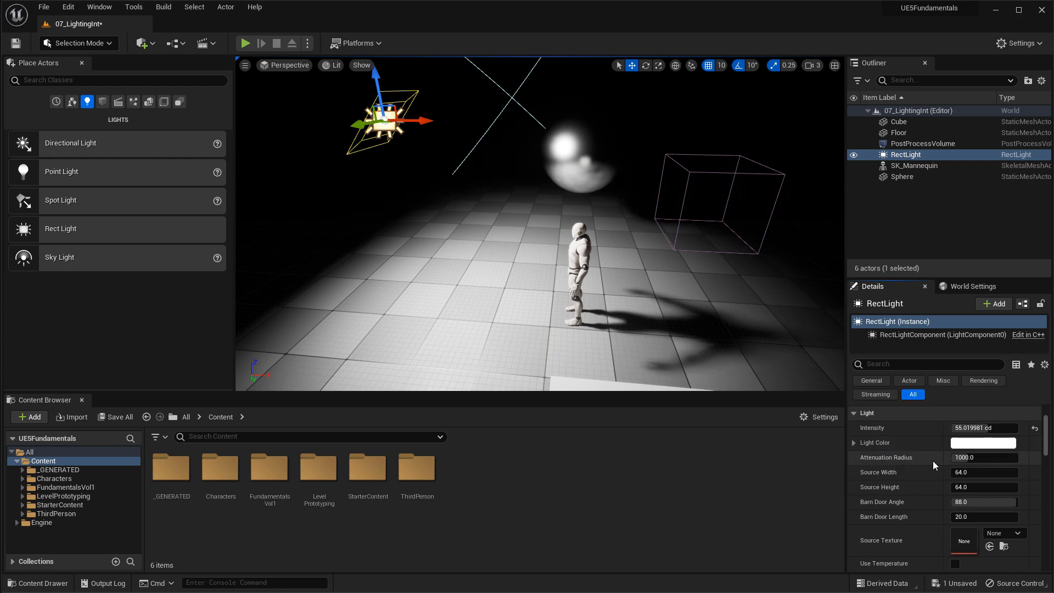
# - Increase the rect light's attenuation radius to about 3515.4
pyautogui.moveTo(633, 304); pyautogui.dragTo(659, 277, button='right')
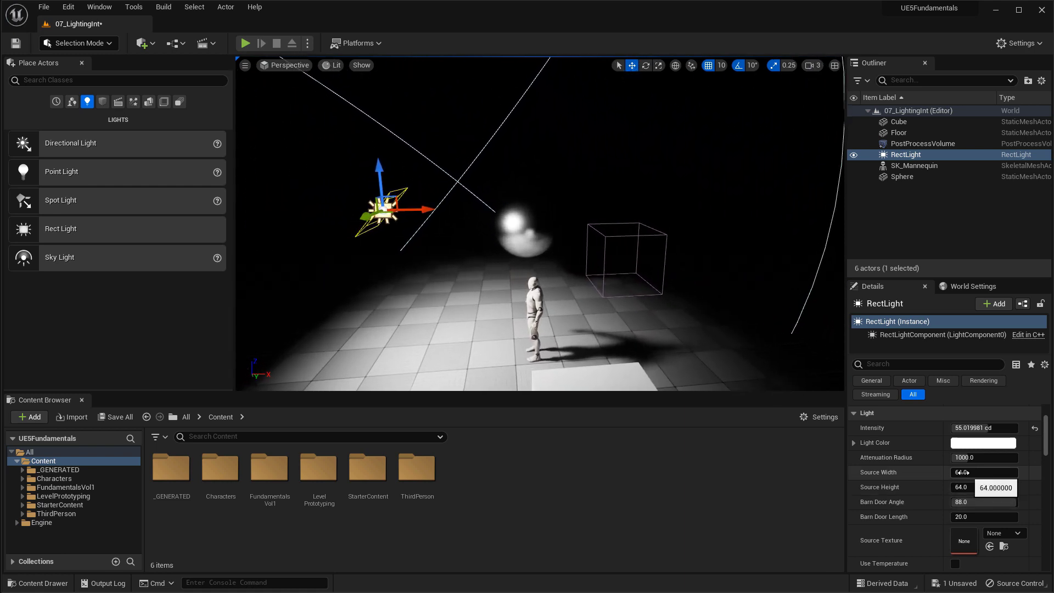
pyautogui.moveTo(983, 457); pyautogui.dragTo(1010, 457)
pyautogui.scroll(2, 611, 324)
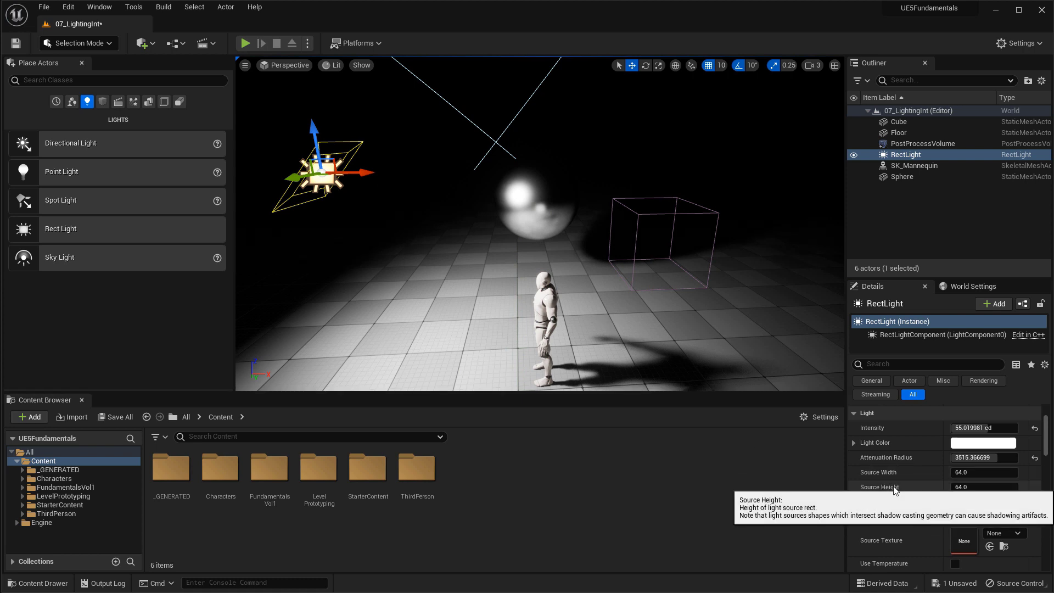
# - Widen the rect light's source width to about 1230.8 to check its reflection on the sphere, then reduce it to about 326.3
pyautogui.moveTo(570, 247); pyautogui.dragTo(524, 244, button='right')
pyautogui.moveTo(965, 474); pyautogui.dragTo(1046, 473)
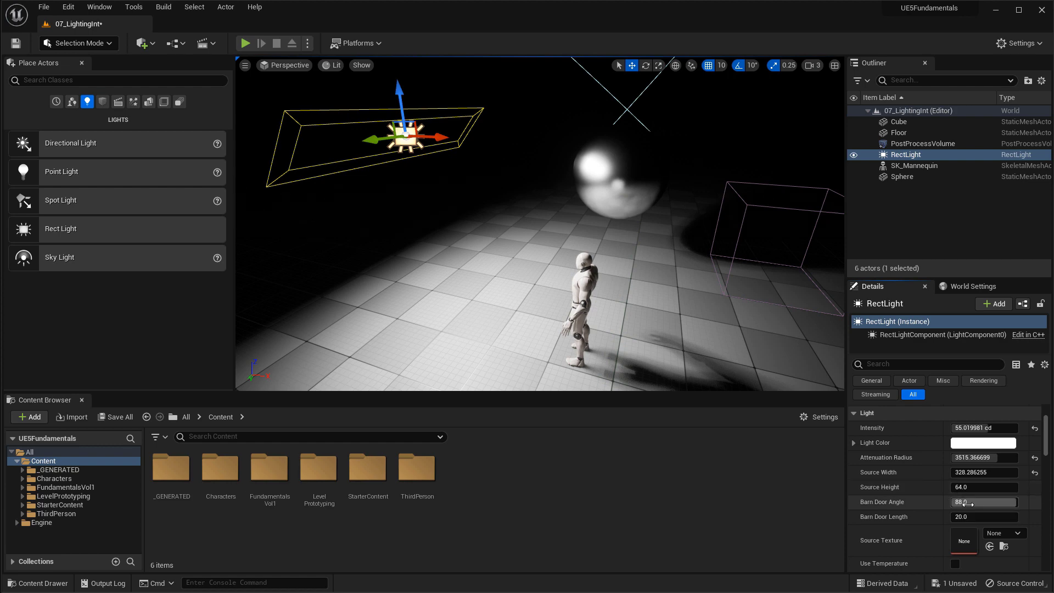
pyautogui.moveTo(968, 473); pyautogui.dragTo(1015, 473)
pyautogui.moveTo(675, 297); pyautogui.dragTo(606, 200, button='right')
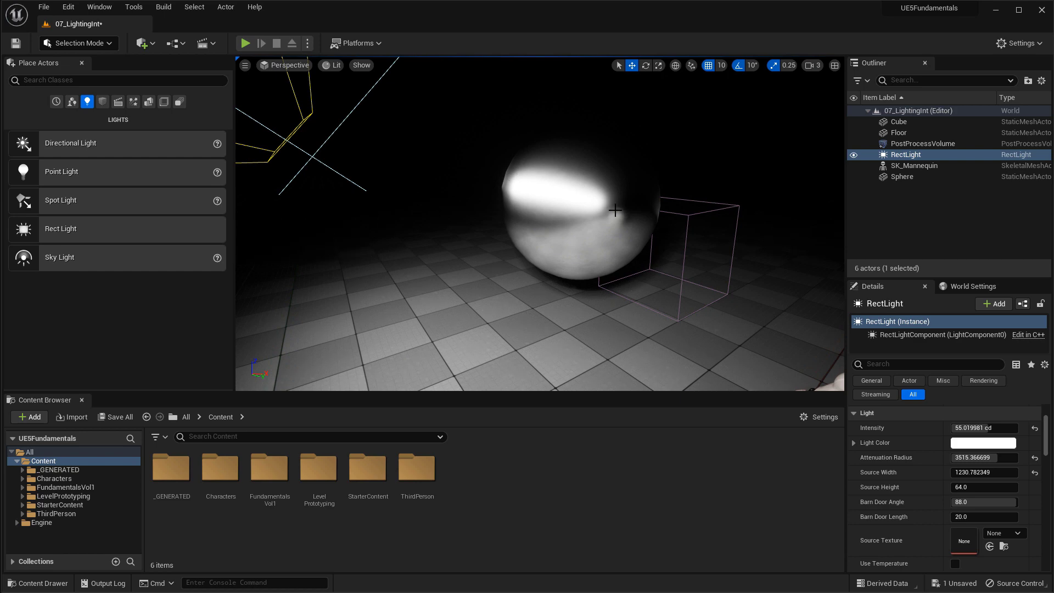
pyautogui.moveTo(586, 247); pyautogui.dragTo(530, 216, button='right')
pyautogui.moveTo(982, 472); pyautogui.dragTo(930, 472)
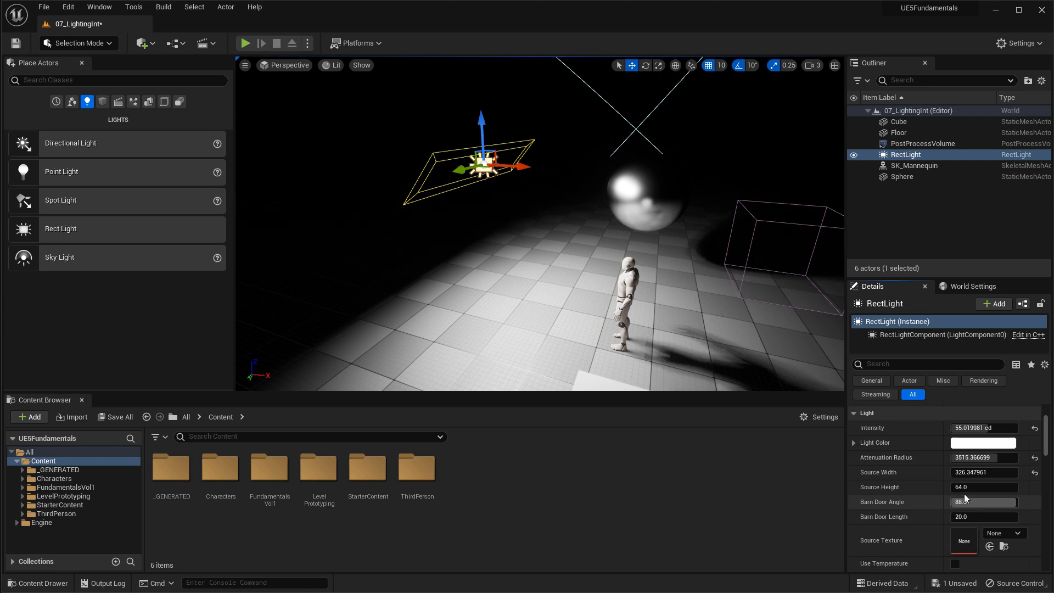
# - Increase the rect light's source height and check its effect on the sphere's reflection
pyautogui.moveTo(961, 486); pyautogui.dragTo(988, 487)
pyautogui.moveTo(640, 306); pyautogui.dragTo(631, 298, button='right')
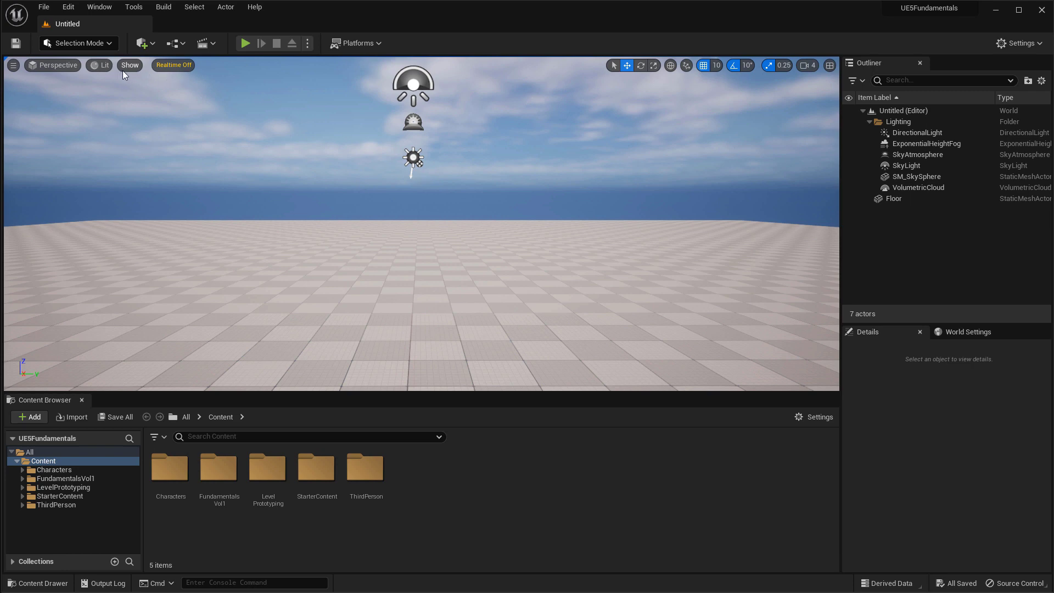
# - Turn on Game View and Realtime rendering for the perspective viewport of the untitled level
pyautogui.click(99, 64)
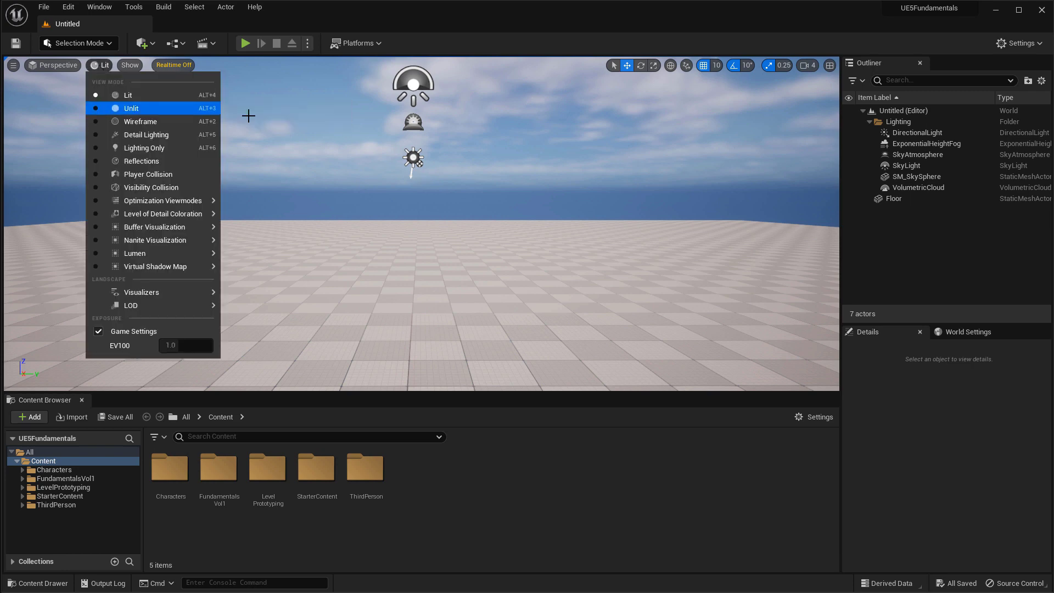
pyautogui.click(324, 116)
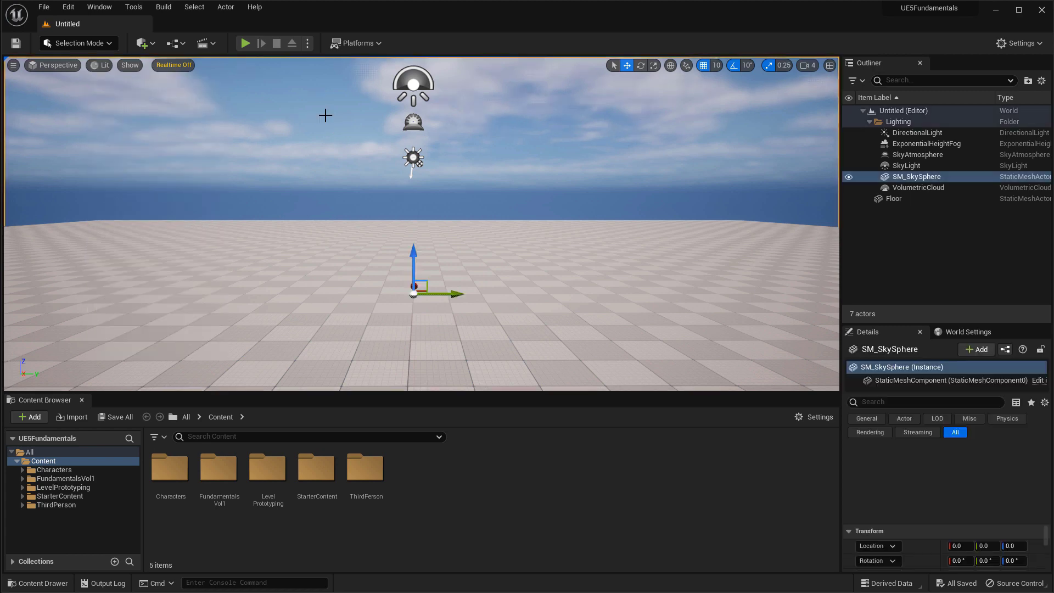
pyautogui.click(13, 65)
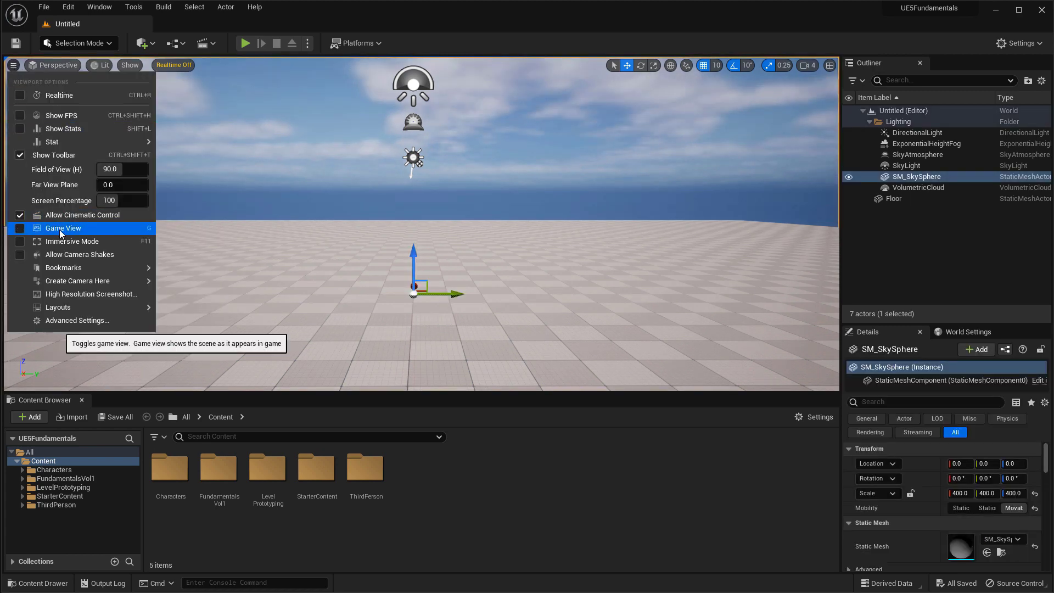
pyautogui.click(22, 229)
pyautogui.moveTo(301, 218); pyautogui.dragTo(302, 215, button='right')
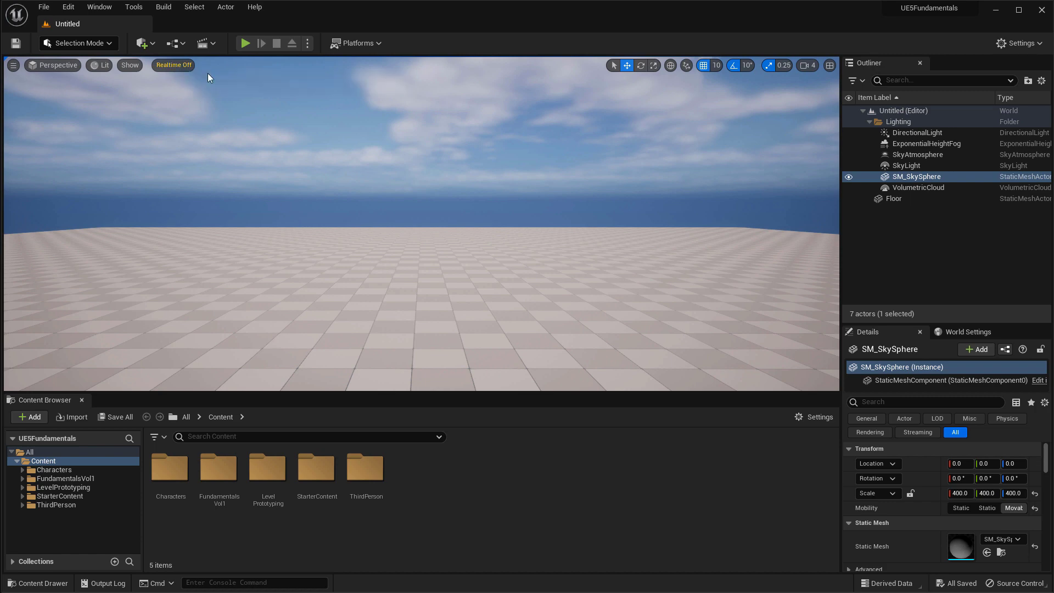
pyautogui.click(14, 66)
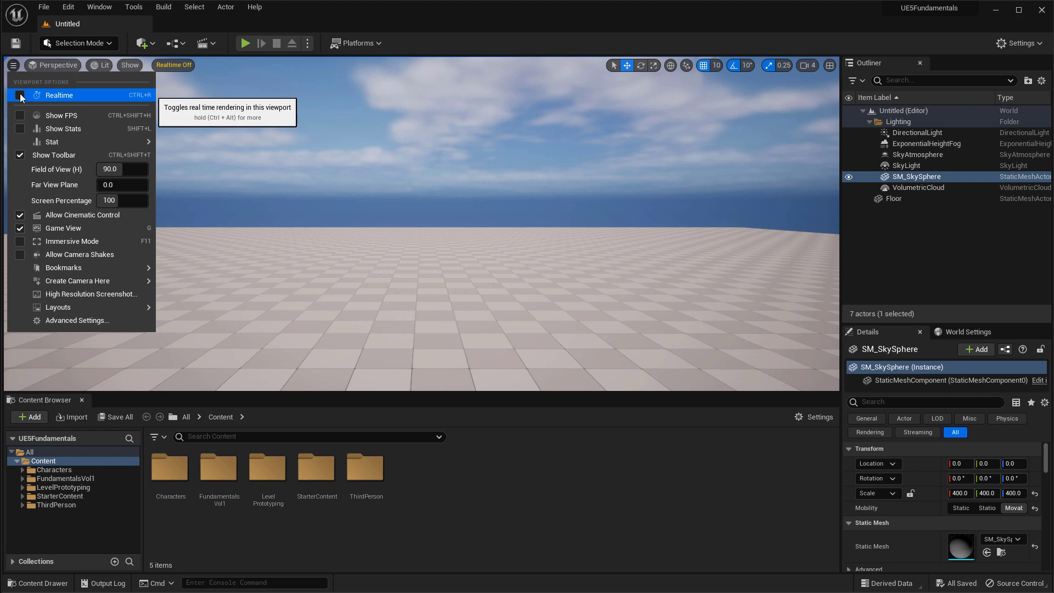
pyautogui.click(21, 98)
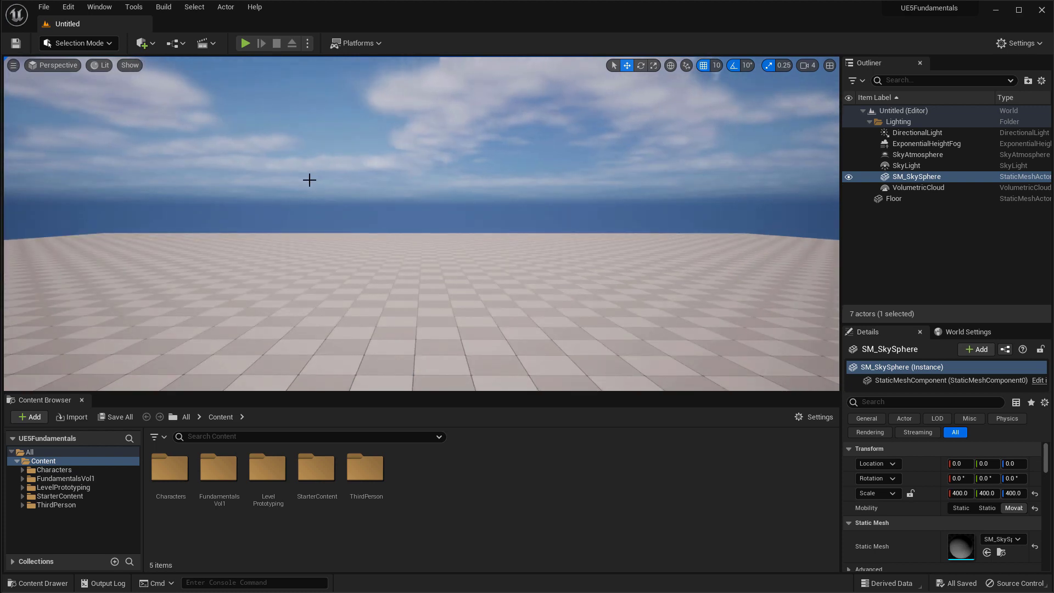
pyautogui.moveTo(332, 182)
pyautogui.mouseDown(button='right')
pyautogui.moveTo(332, 215)
pyautogui.moveTo(341, 186)
pyautogui.mouseUp(button='right')
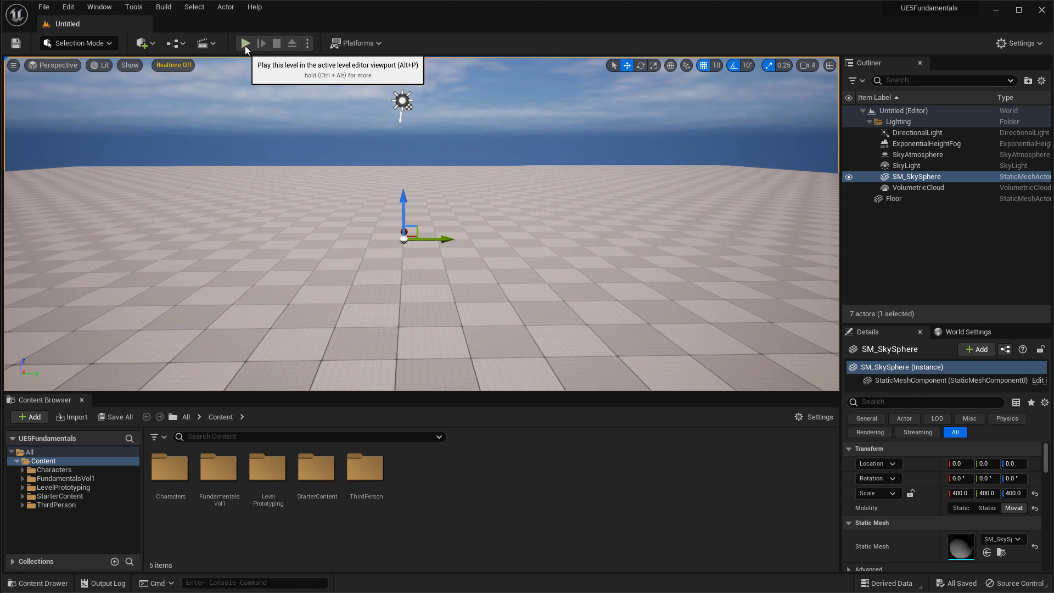
# - Play the level in the selected viewport, run the third-person character around the floor, and exit play
pyautogui.click(309, 44)
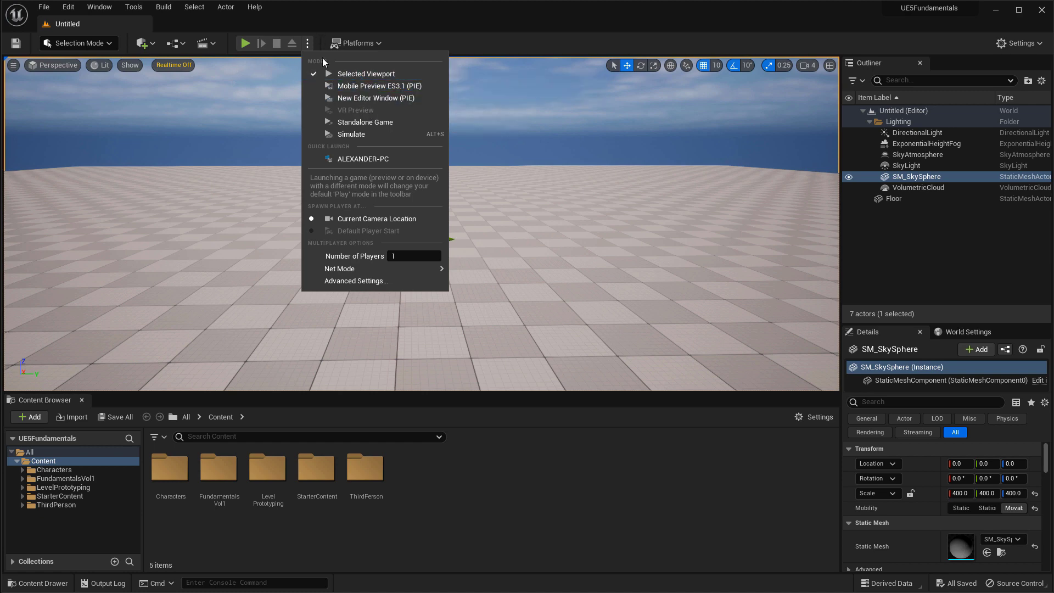
pyautogui.click(306, 23)
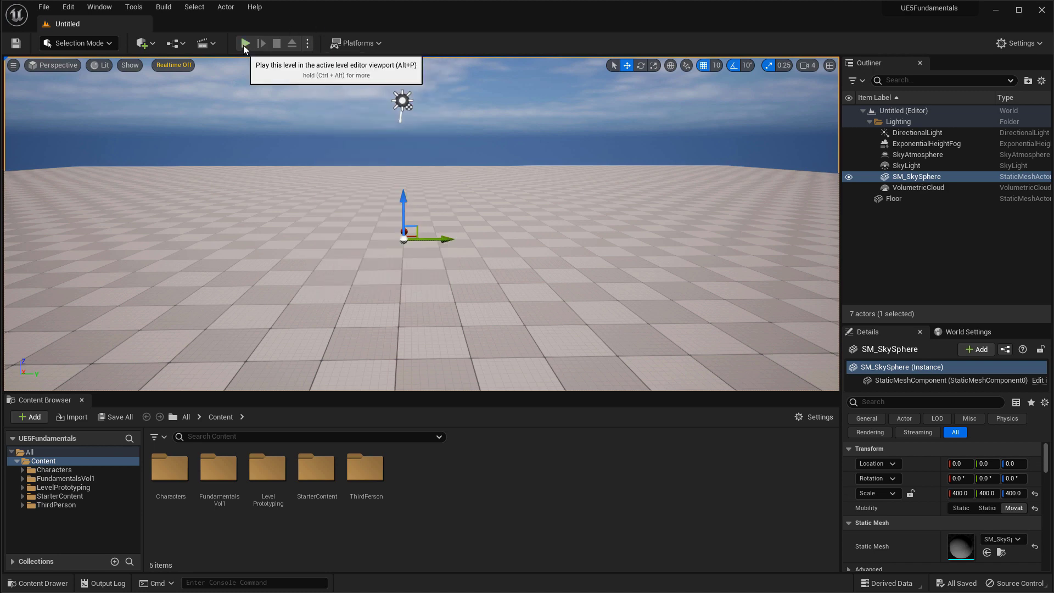
pyautogui.click(307, 43)
pyautogui.click(321, 22)
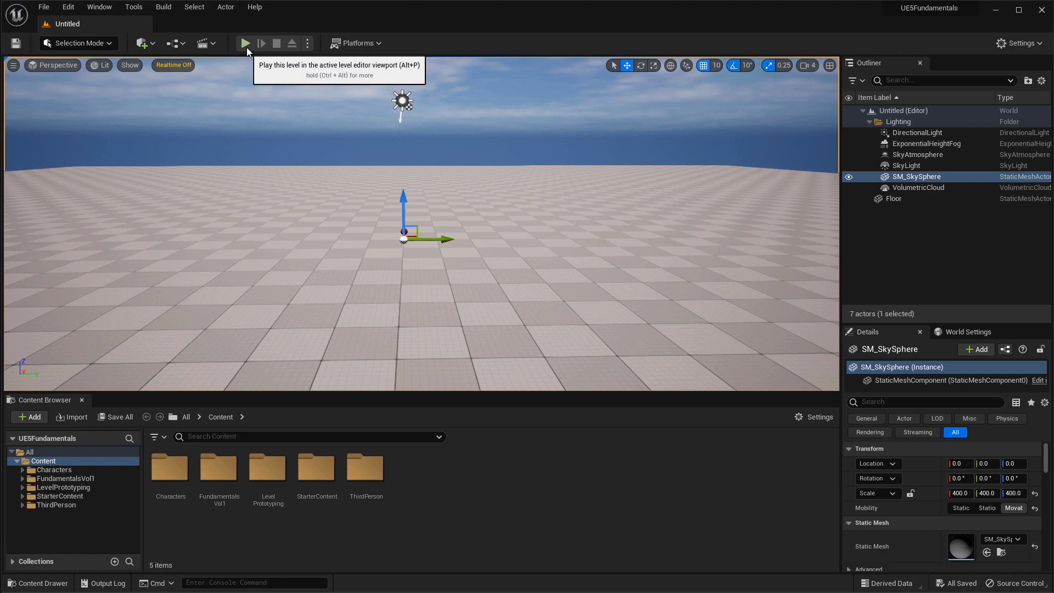
pyautogui.click(246, 44)
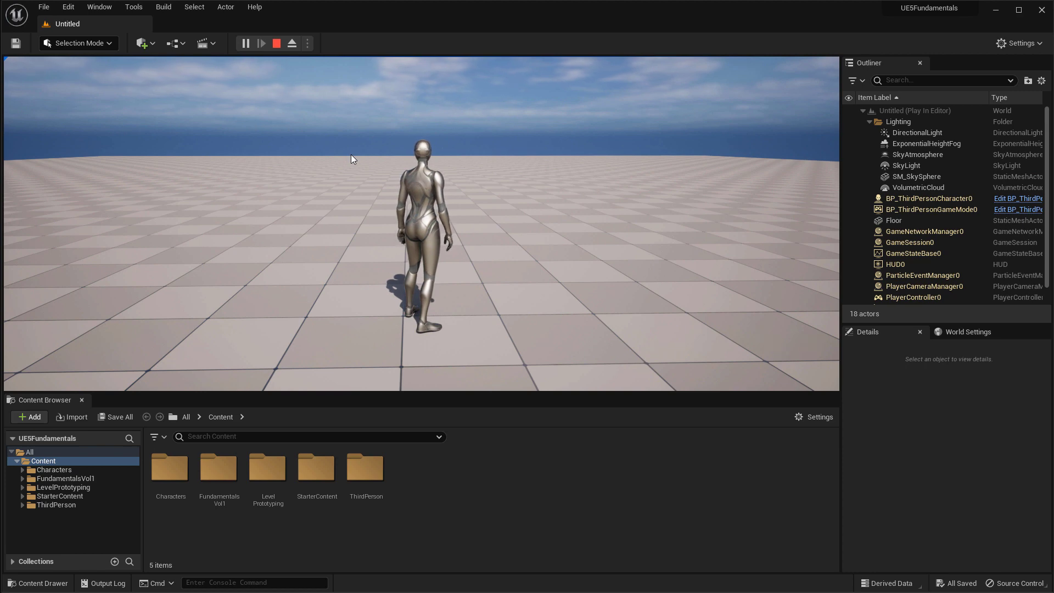
pyautogui.click(412, 179)
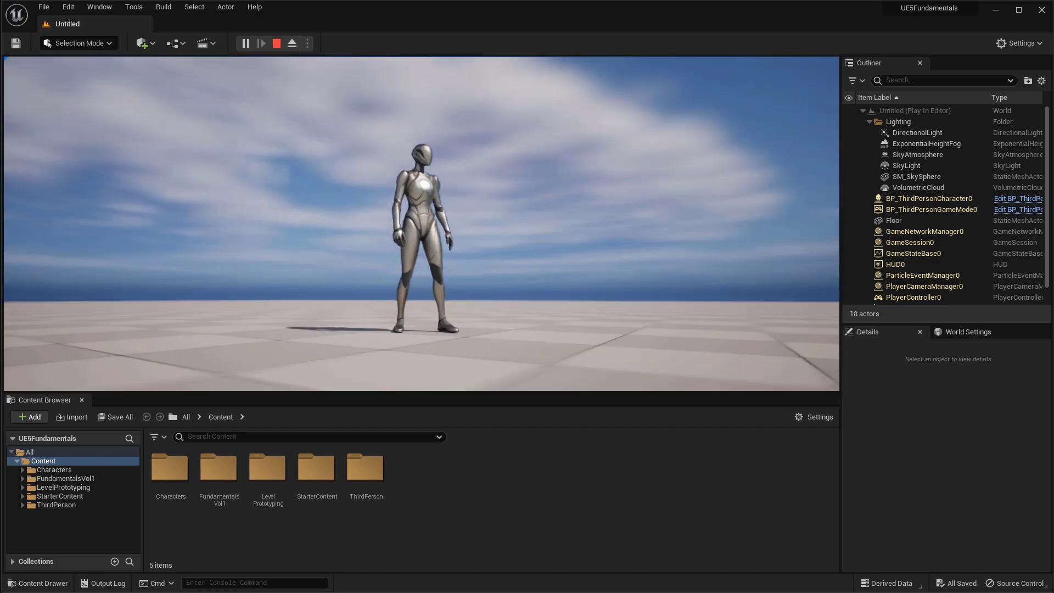
pyautogui.press('d')
pyautogui.press('w')
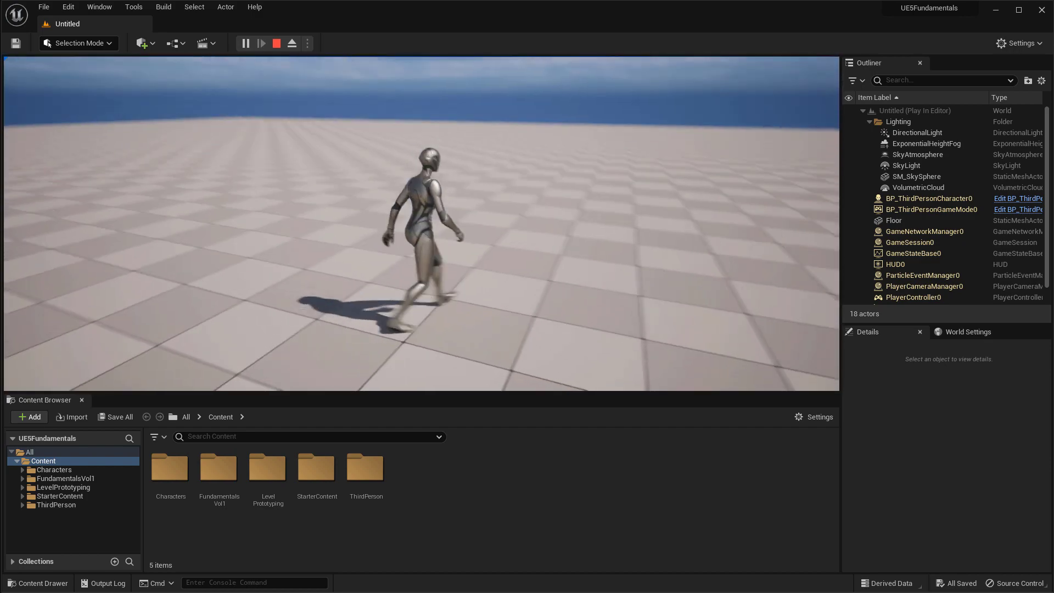
pyautogui.press('w')
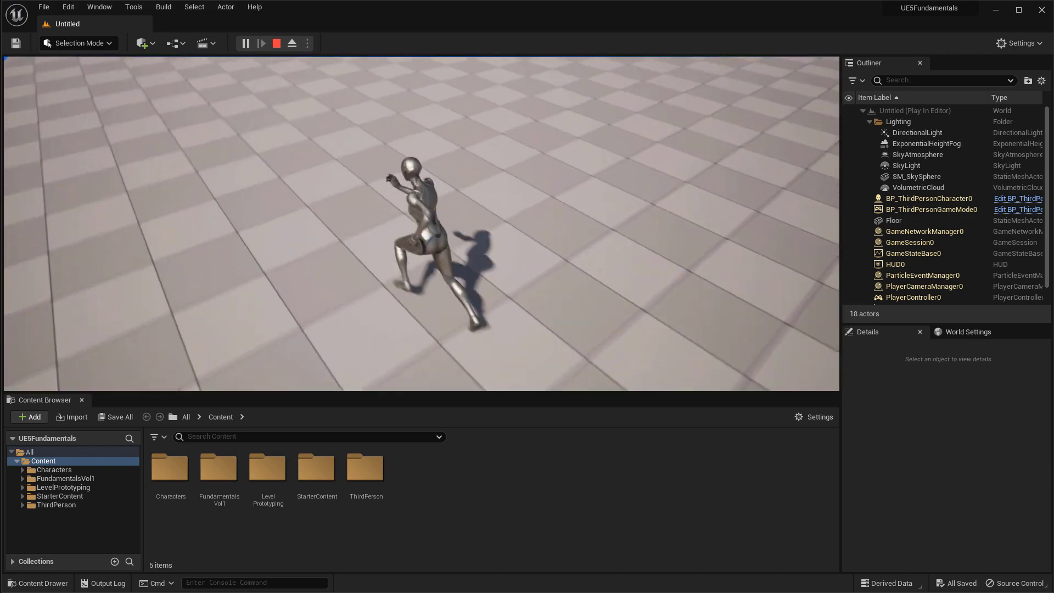
pyautogui.press('w')
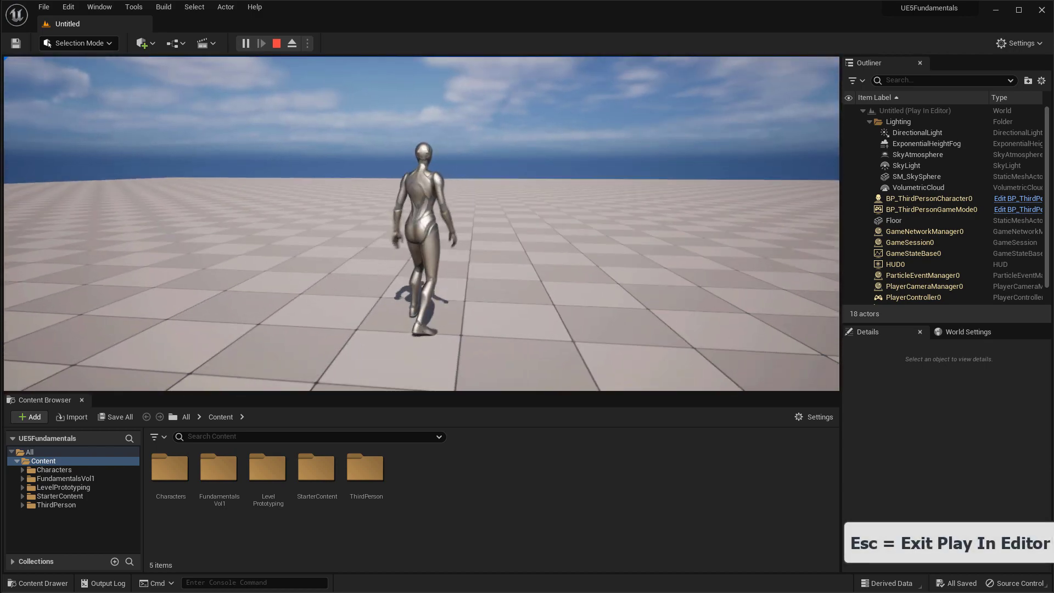
pyautogui.press('s')
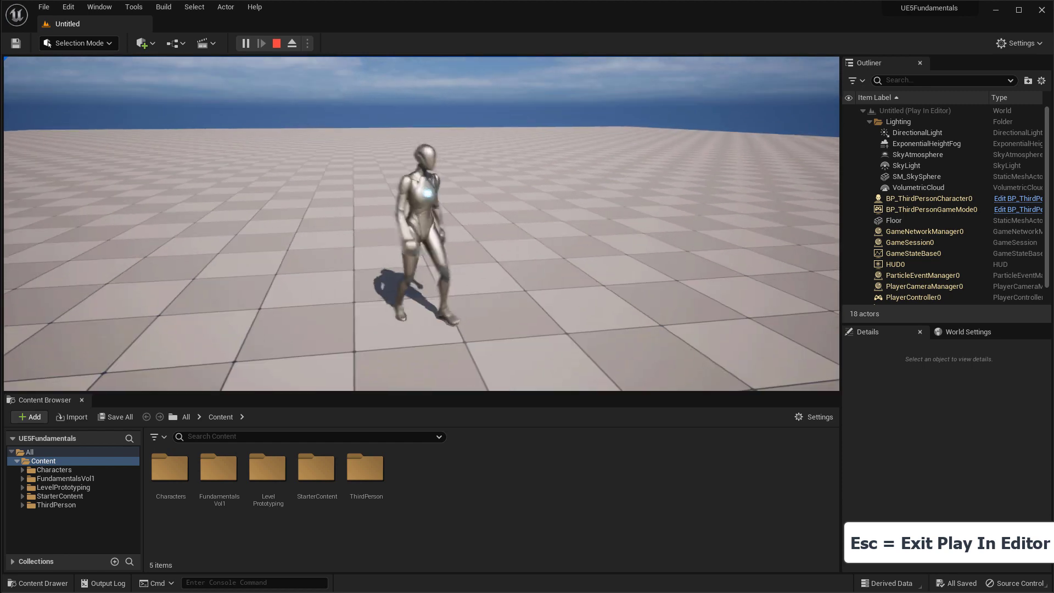
pyautogui.press('Escape')
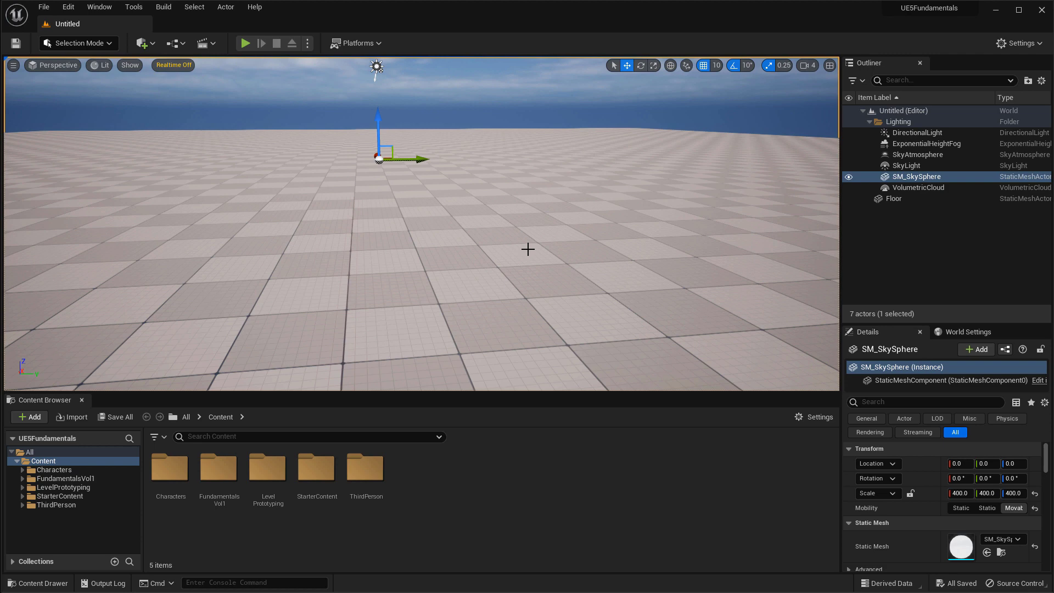
# - Play the level from a different camera location above the floor and exit play
pyautogui.moveTo(458, 235)
pyautogui.mouseDown(button='right')
pyautogui.moveTo(494, 237)
pyautogui.moveTo(516, 258)
pyautogui.moveTo(439, 264)
pyautogui.moveTo(417, 242)
pyautogui.moveTo(450, 308)
pyautogui.moveTo(478, 228)
pyautogui.mouseUp(button='right')
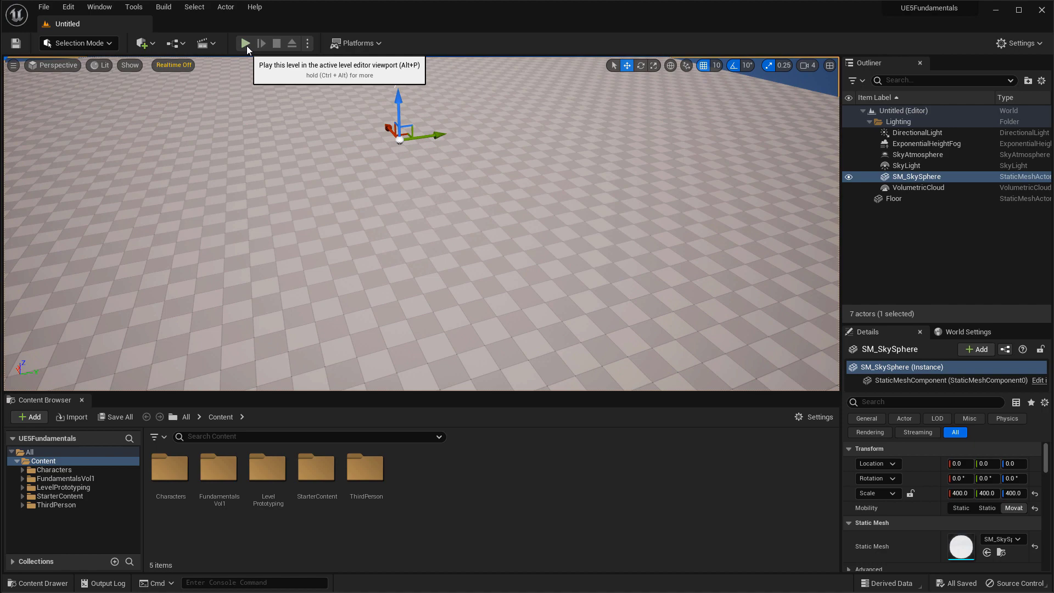
pyautogui.click(246, 45)
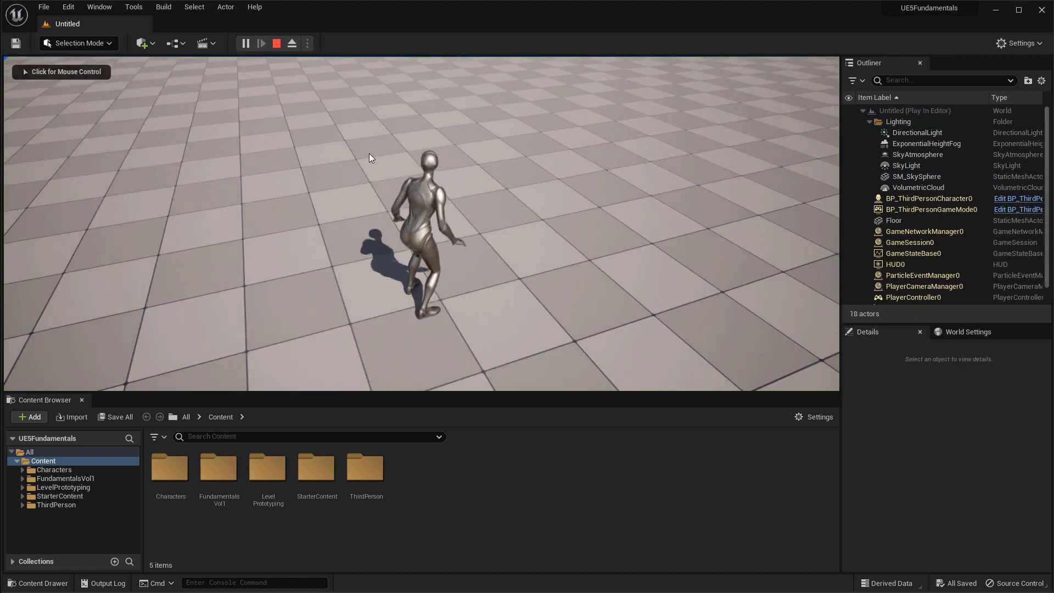
pyautogui.press('Escape')
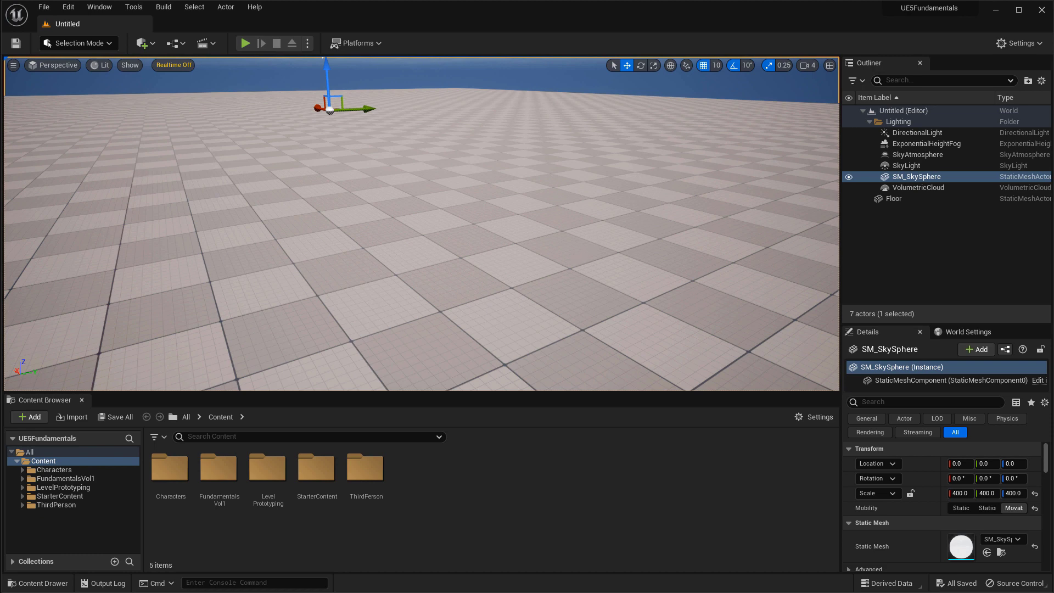
# - Use Play From Here at a chosen spot on the floor, and stop the play session
pyautogui.rightClick(119, 174)
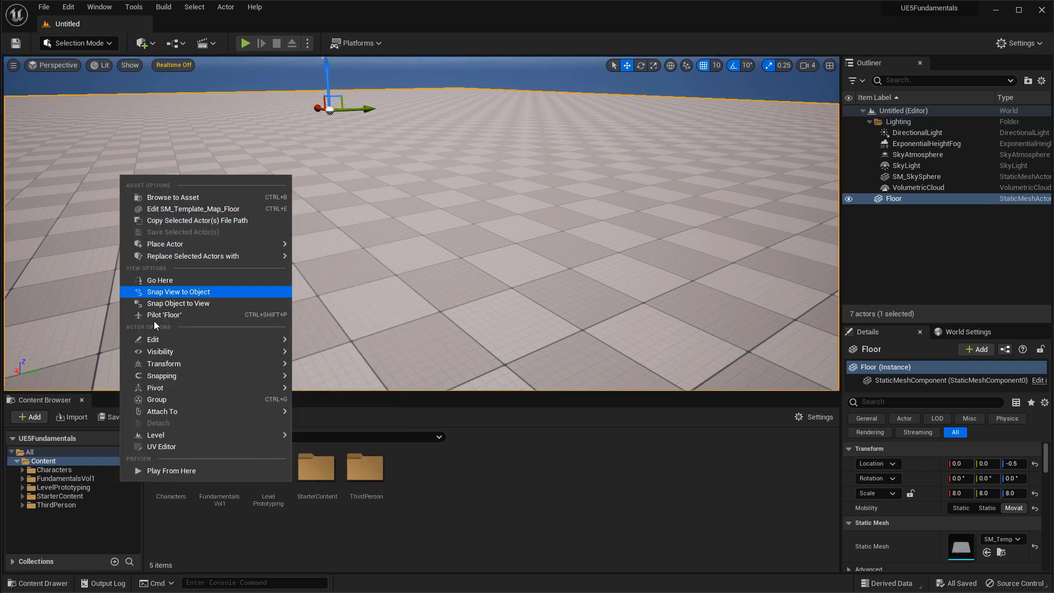
pyautogui.click(167, 471)
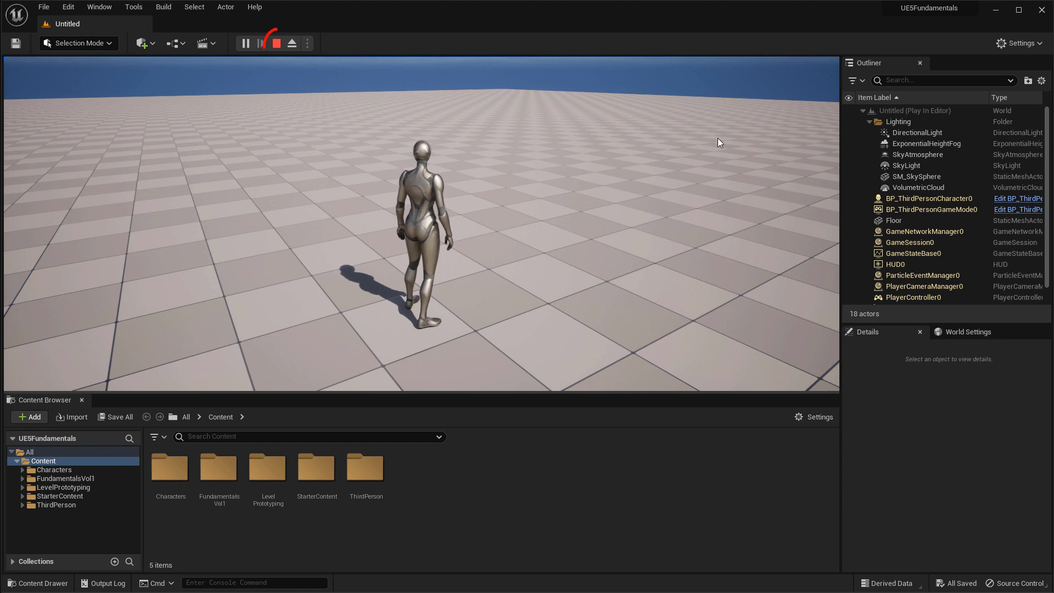
pyautogui.click(281, 46)
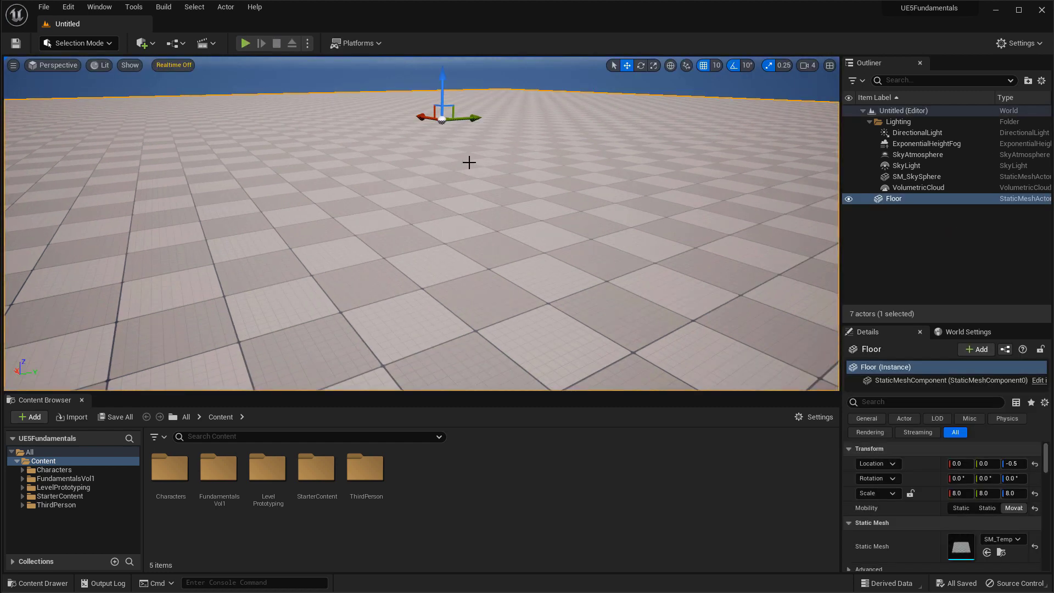